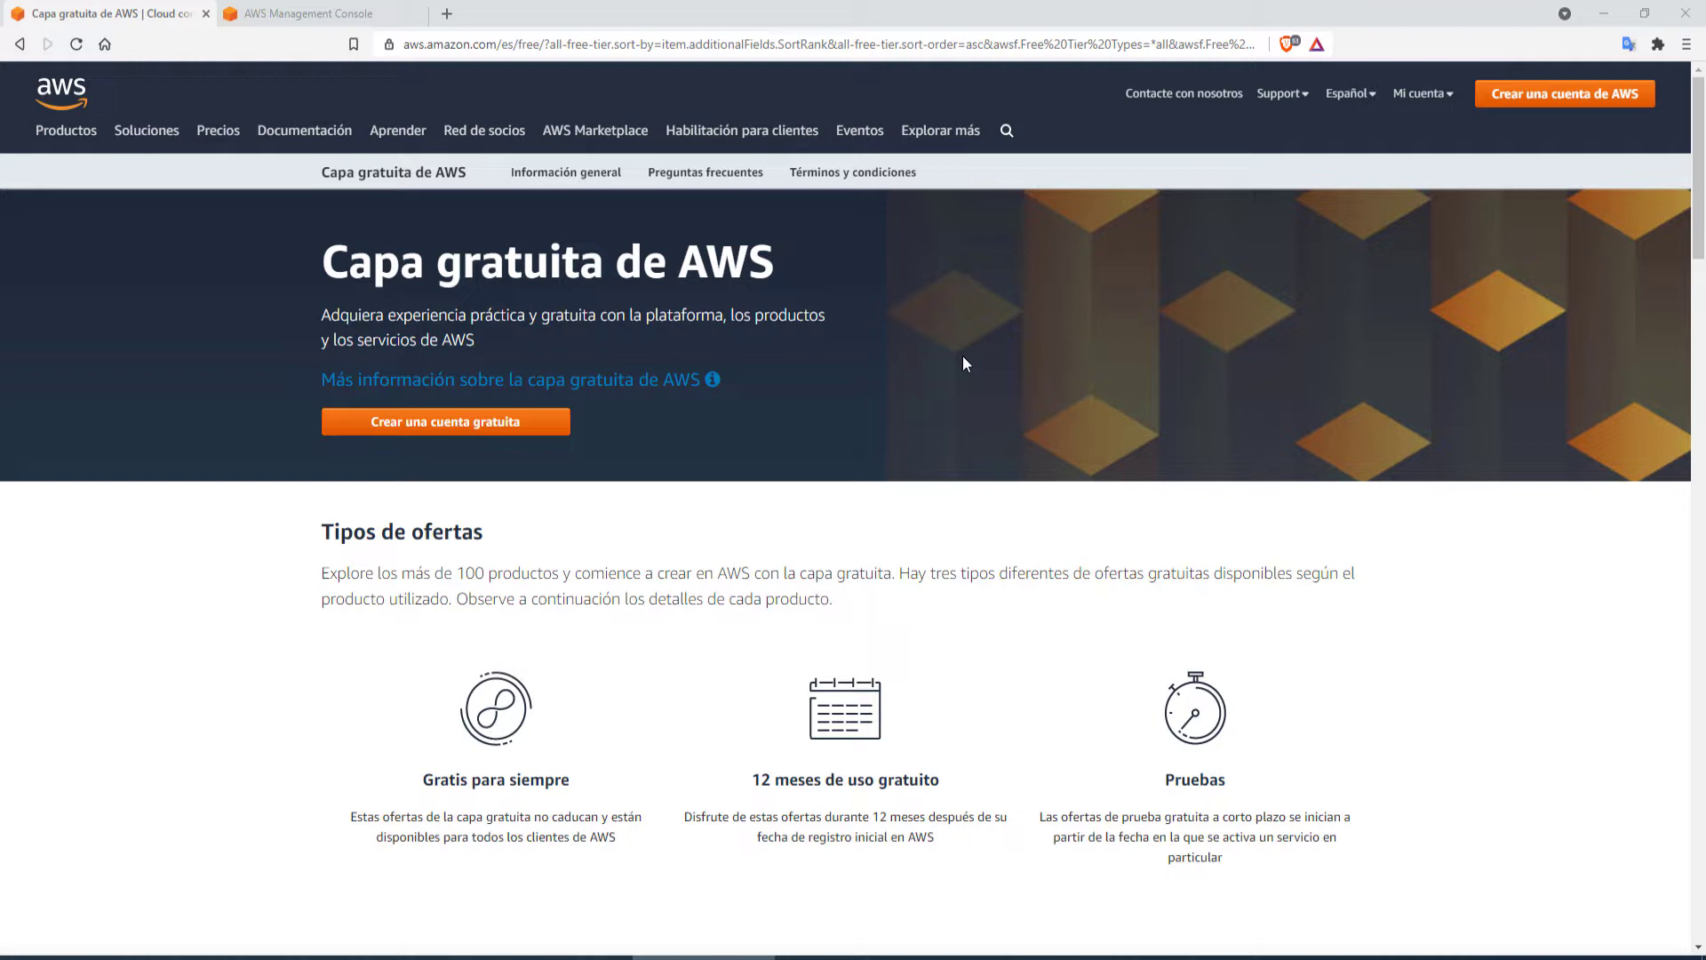
# Step: Filter the AWS free tier offers by 12 meses de uso gratuito and view the Amazon EC2 offer's details
pyautogui.click(415, 386)
pyautogui.scroll(10, 547, 613)
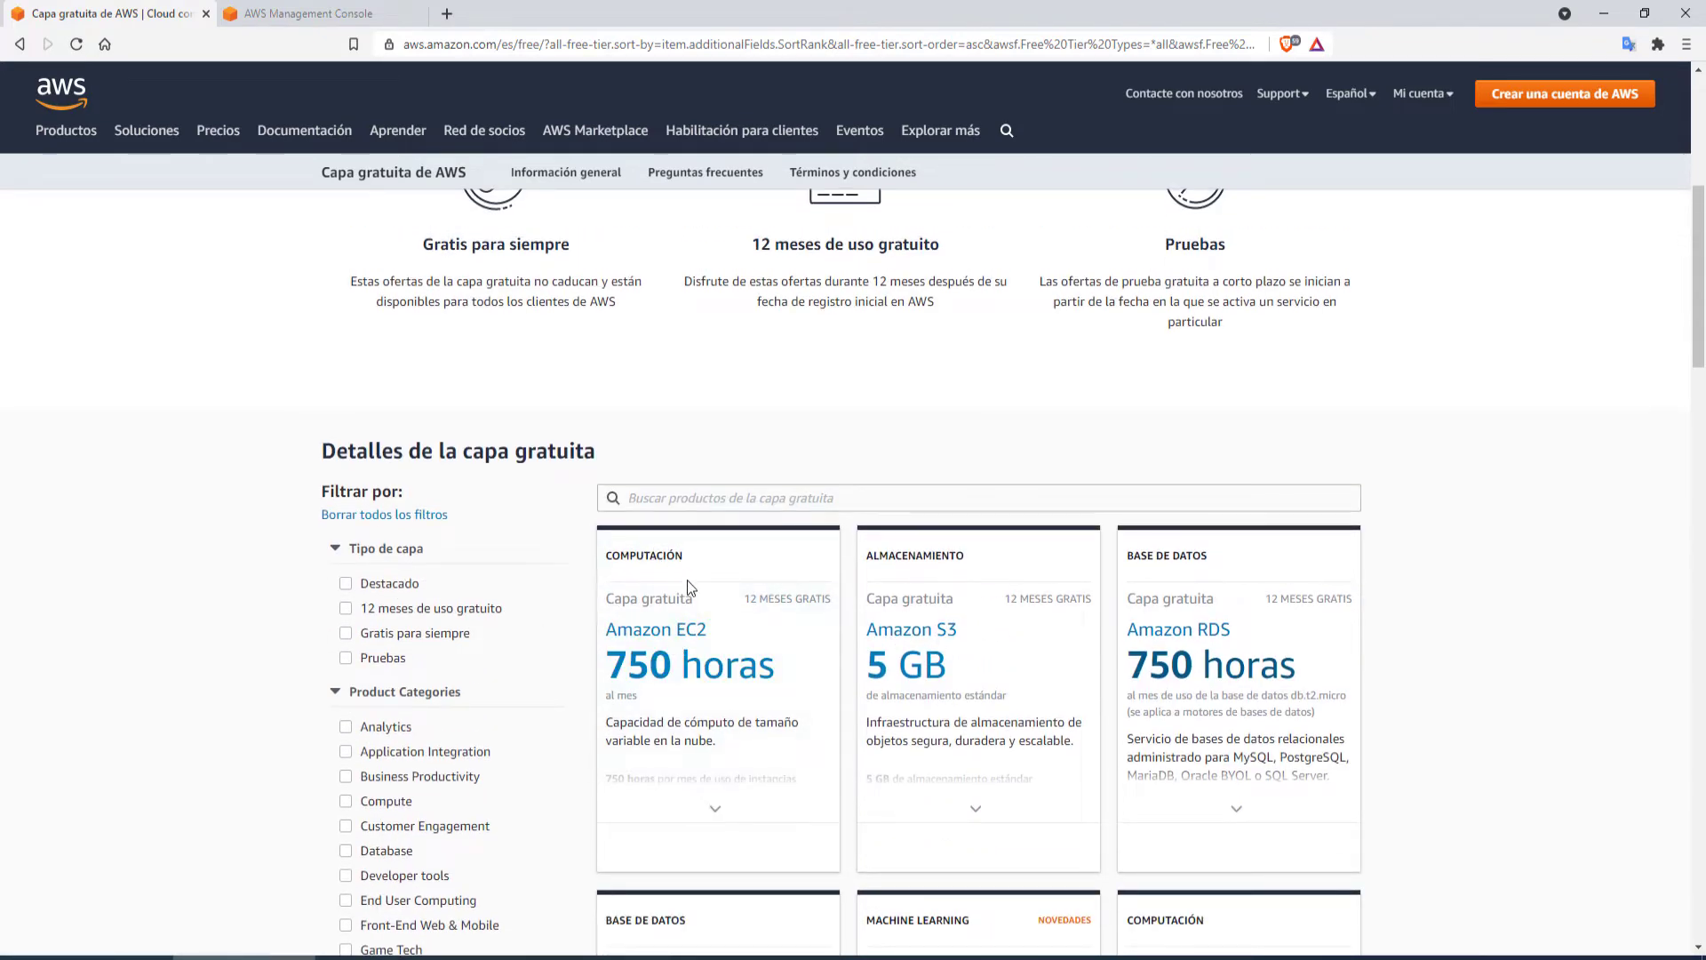
pyautogui.scroll(-1, 691, 590)
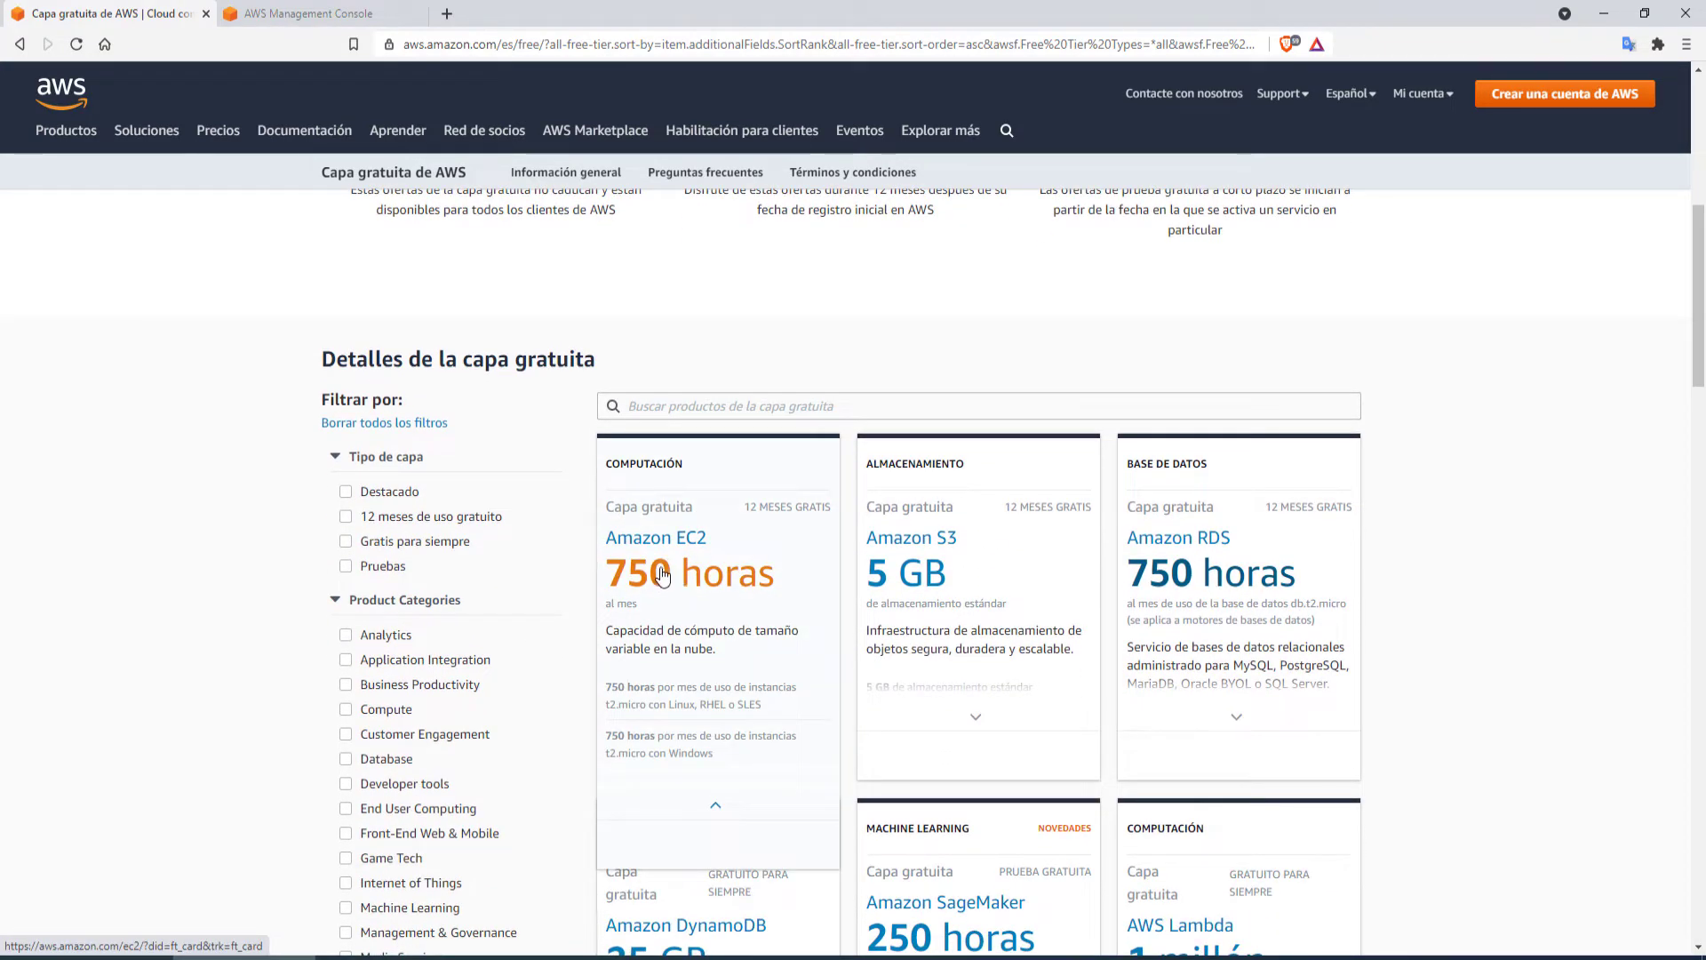
pyautogui.click(345, 517)
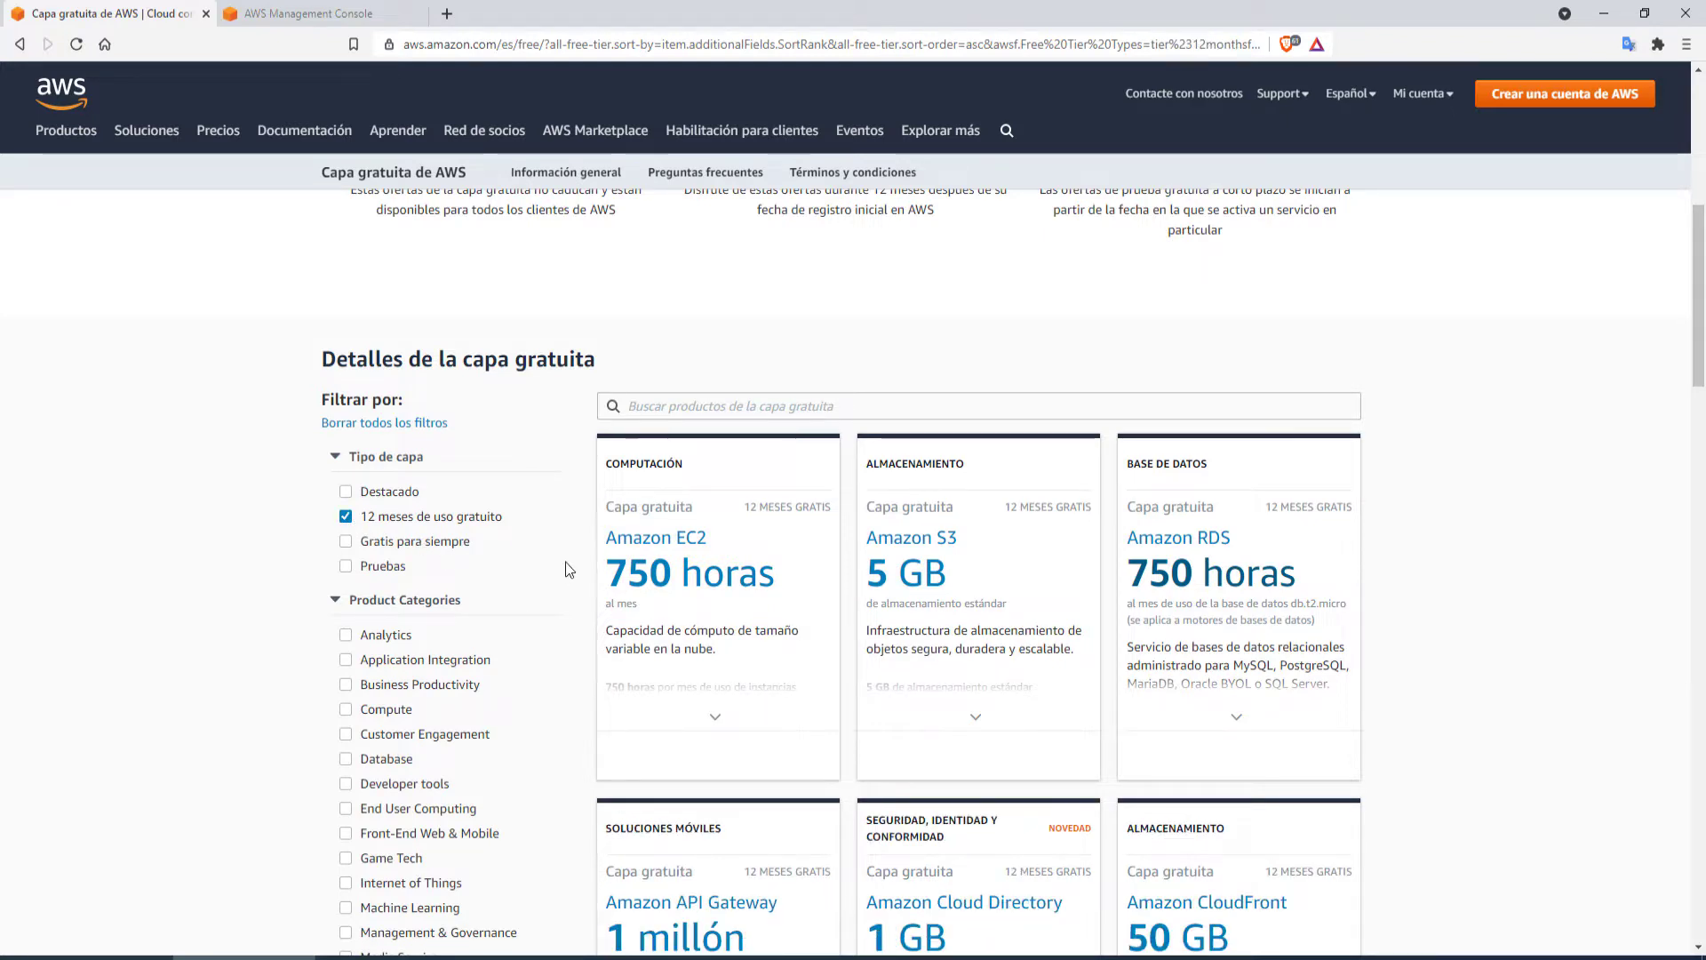
pyautogui.moveTo(662, 558)
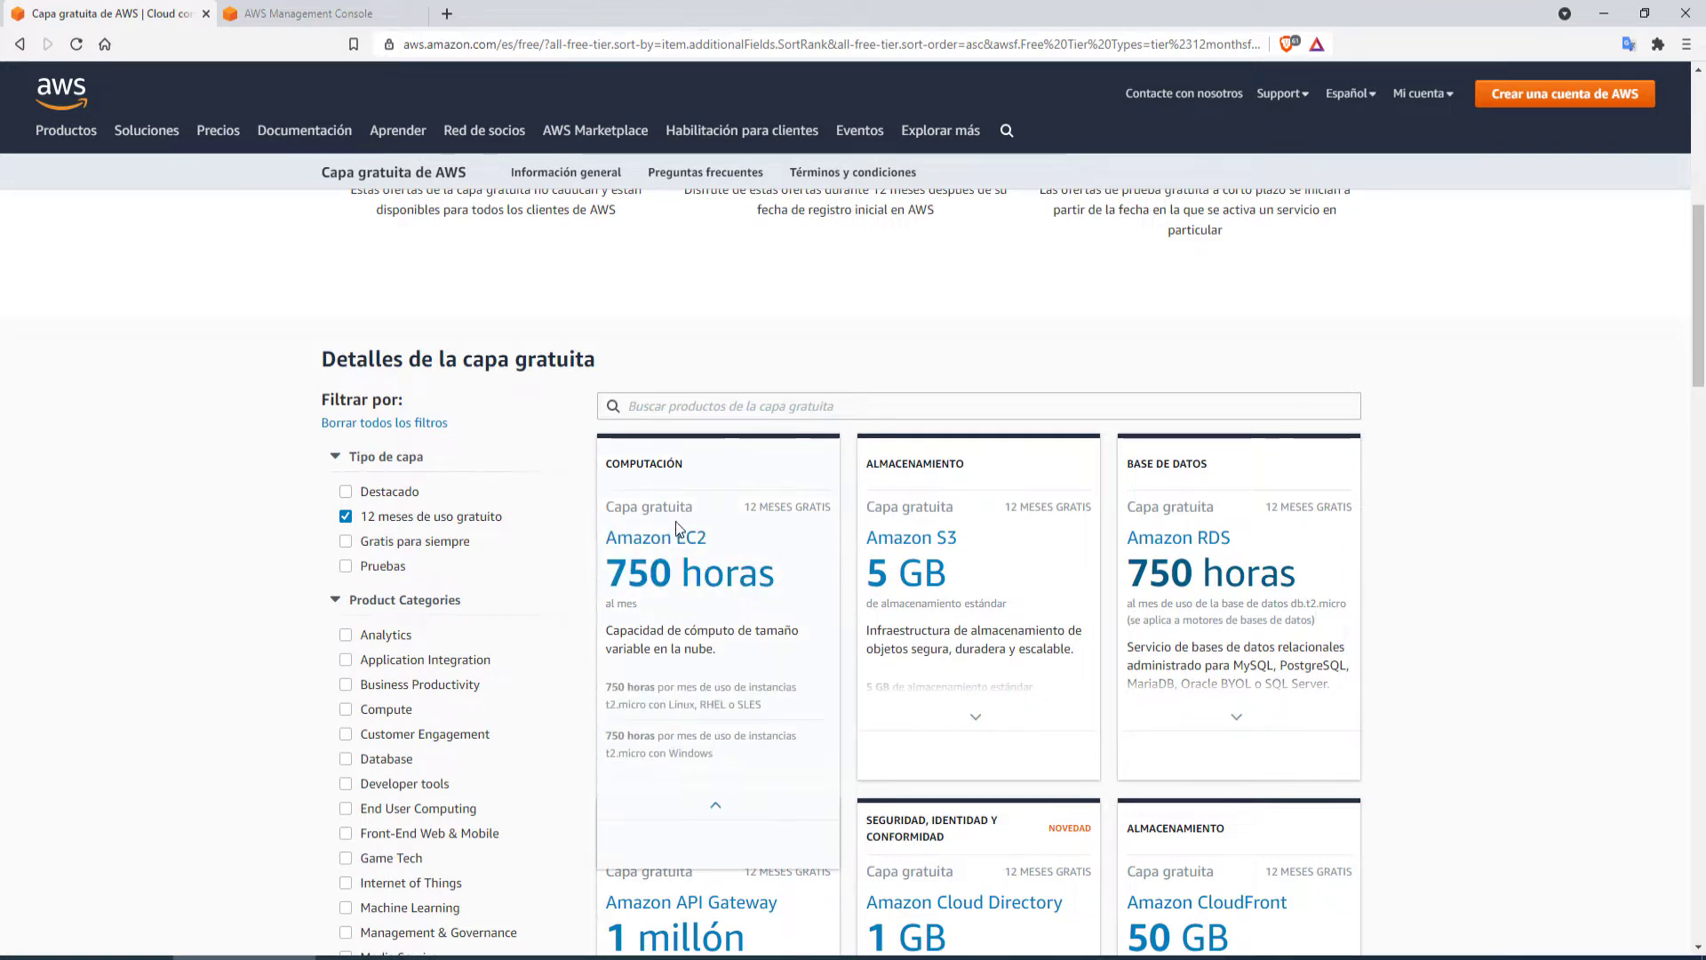
pyautogui.moveTo(698, 535)
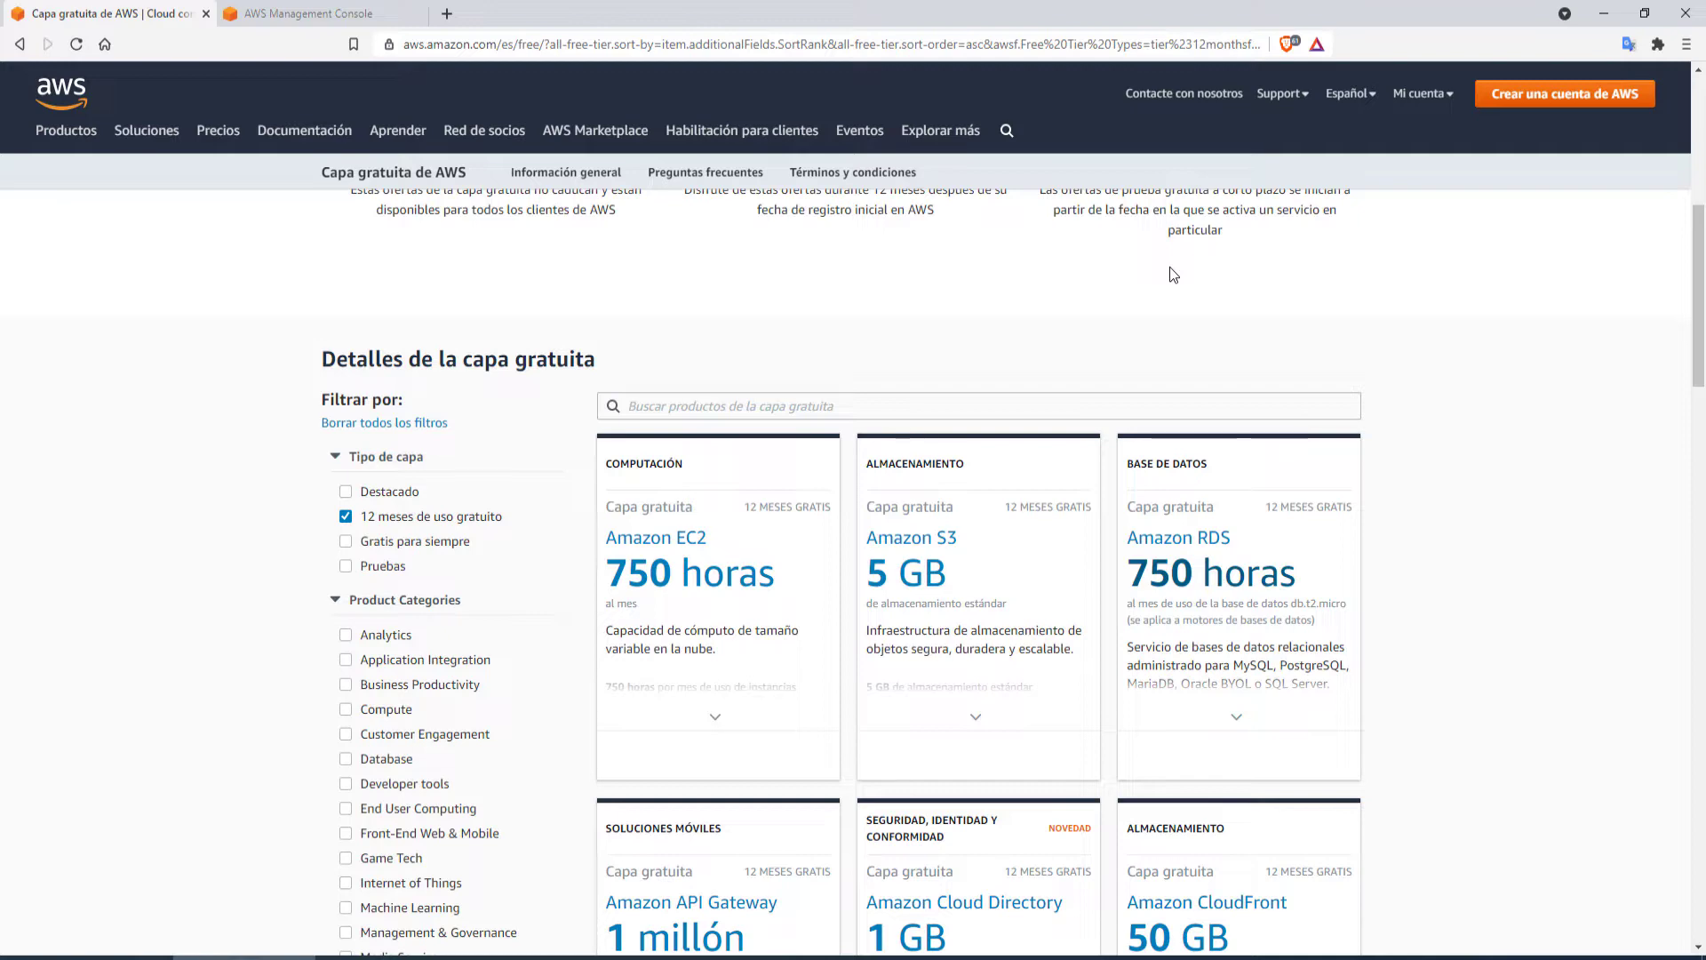
# Step: Read the ¿Qué es Amazon EC2? documentation page, covering its features, first steps and related services
pyautogui.moveTo(1705, 9); pyautogui.dragTo(779, 1)
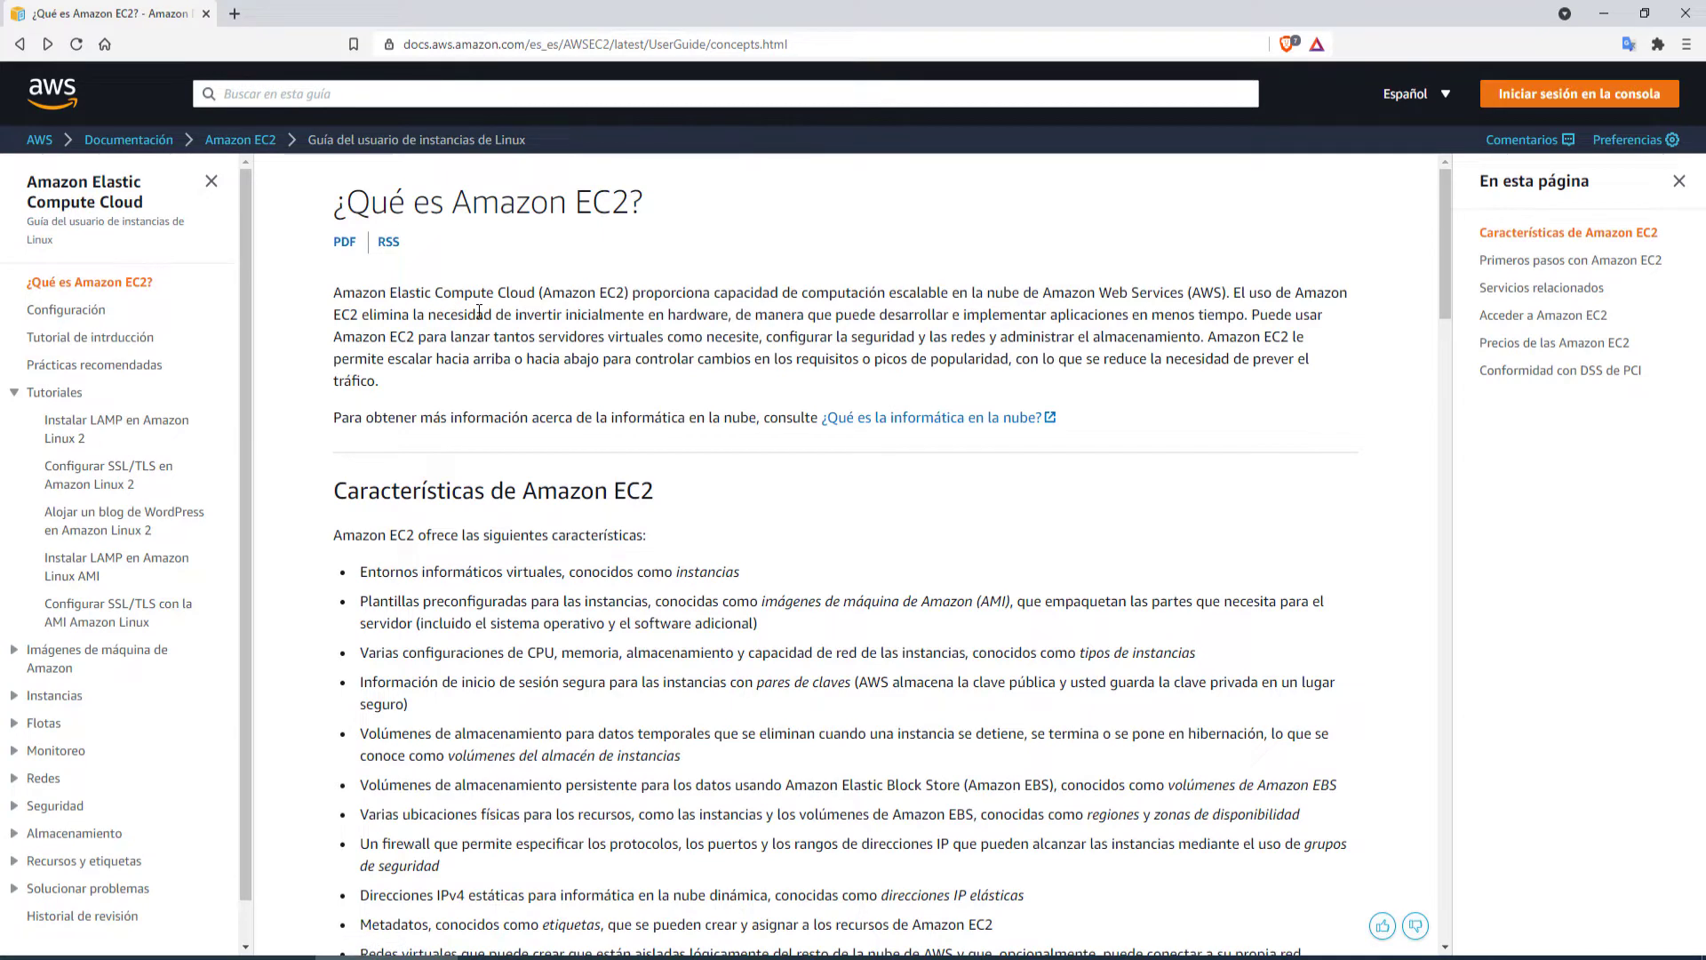
pyautogui.moveTo(606, 295); pyautogui.dragTo(626, 295)
pyautogui.moveTo(360, 569); pyautogui.dragTo(801, 581)
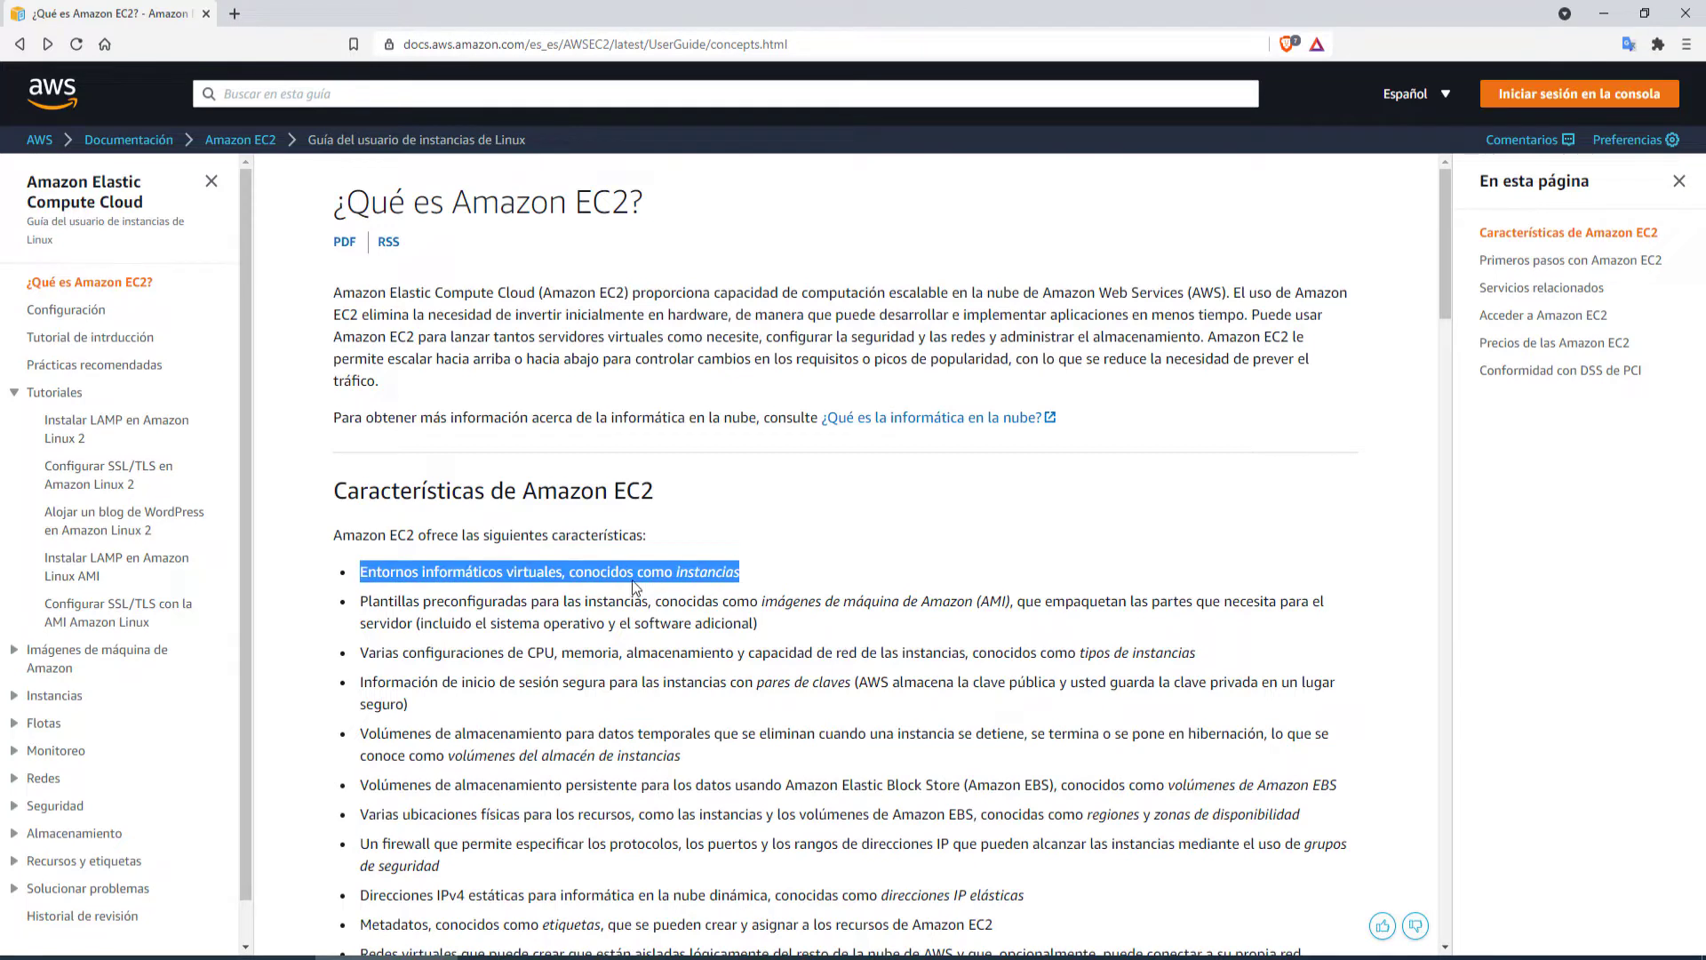
pyautogui.click(502, 589)
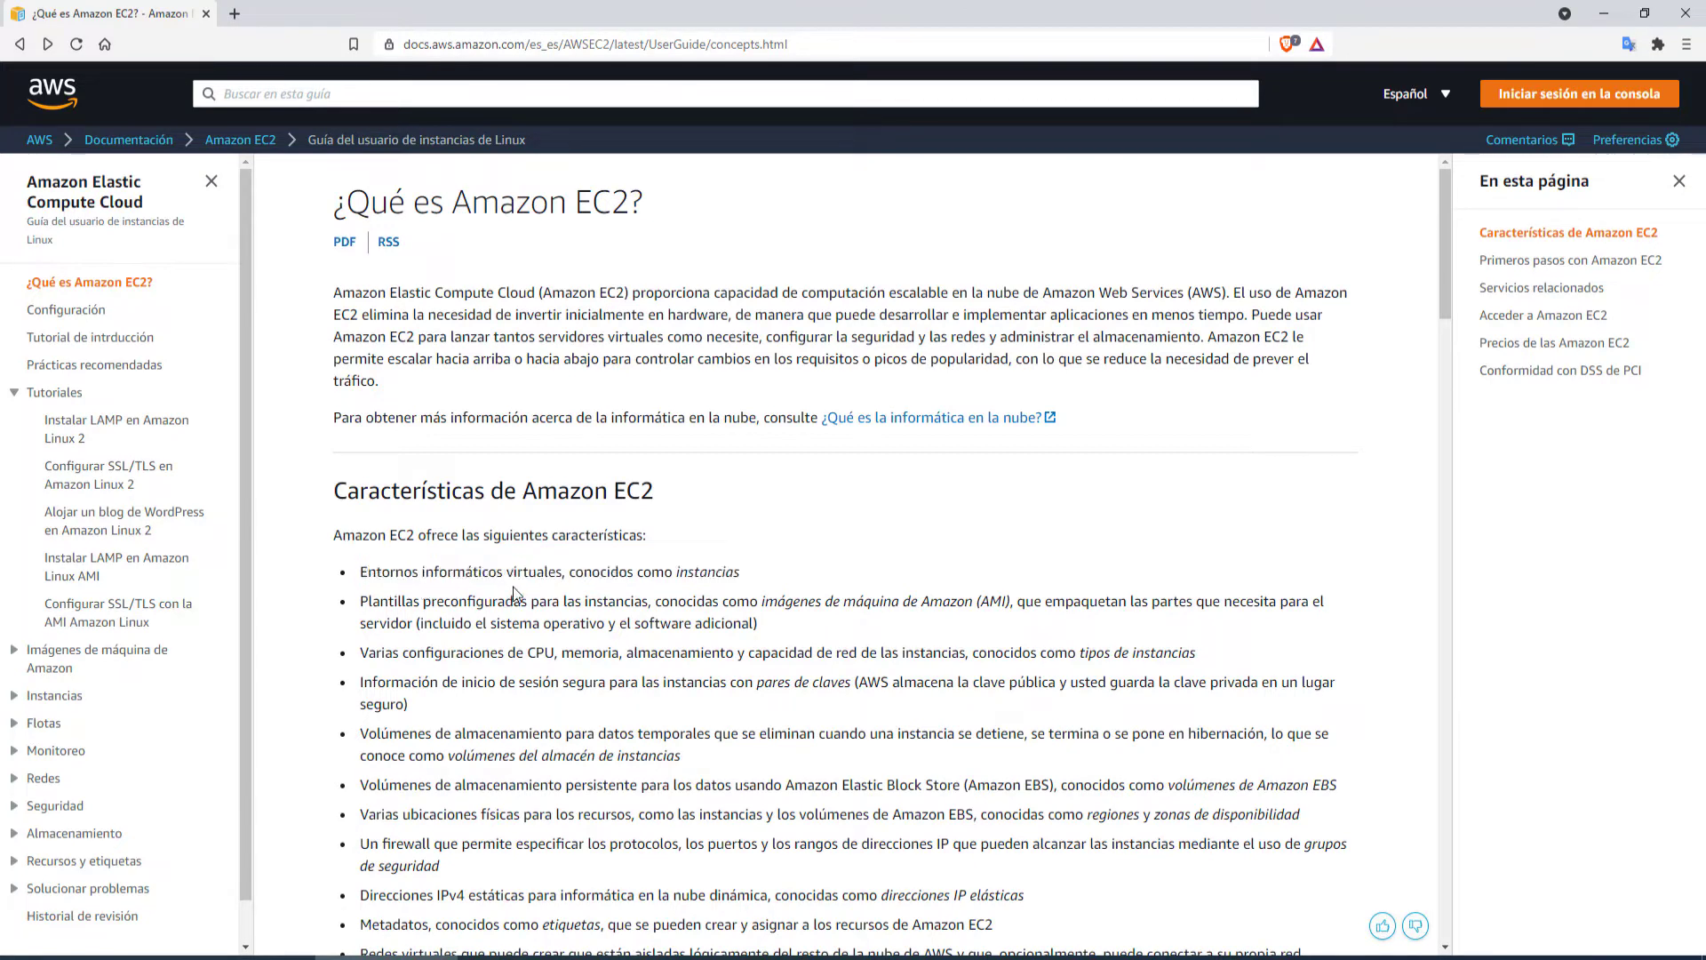
pyautogui.moveTo(674, 573); pyautogui.dragTo(757, 578)
pyautogui.scroll(-2, 521, 654)
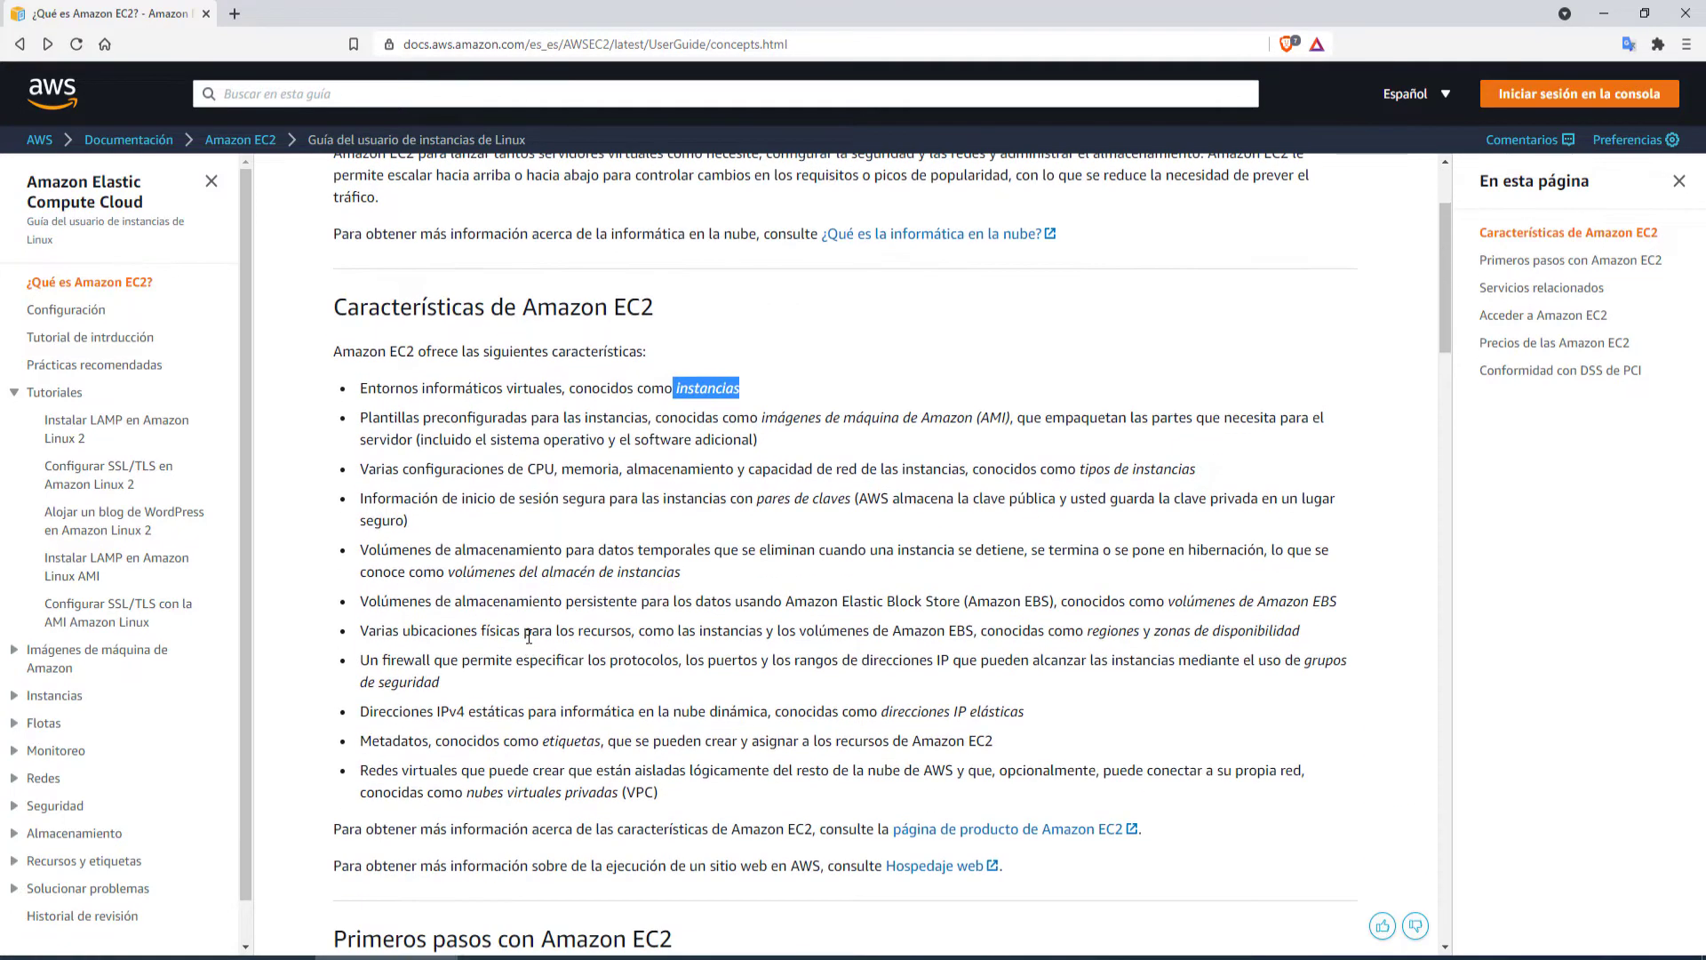
pyautogui.scroll(-6, 524, 617)
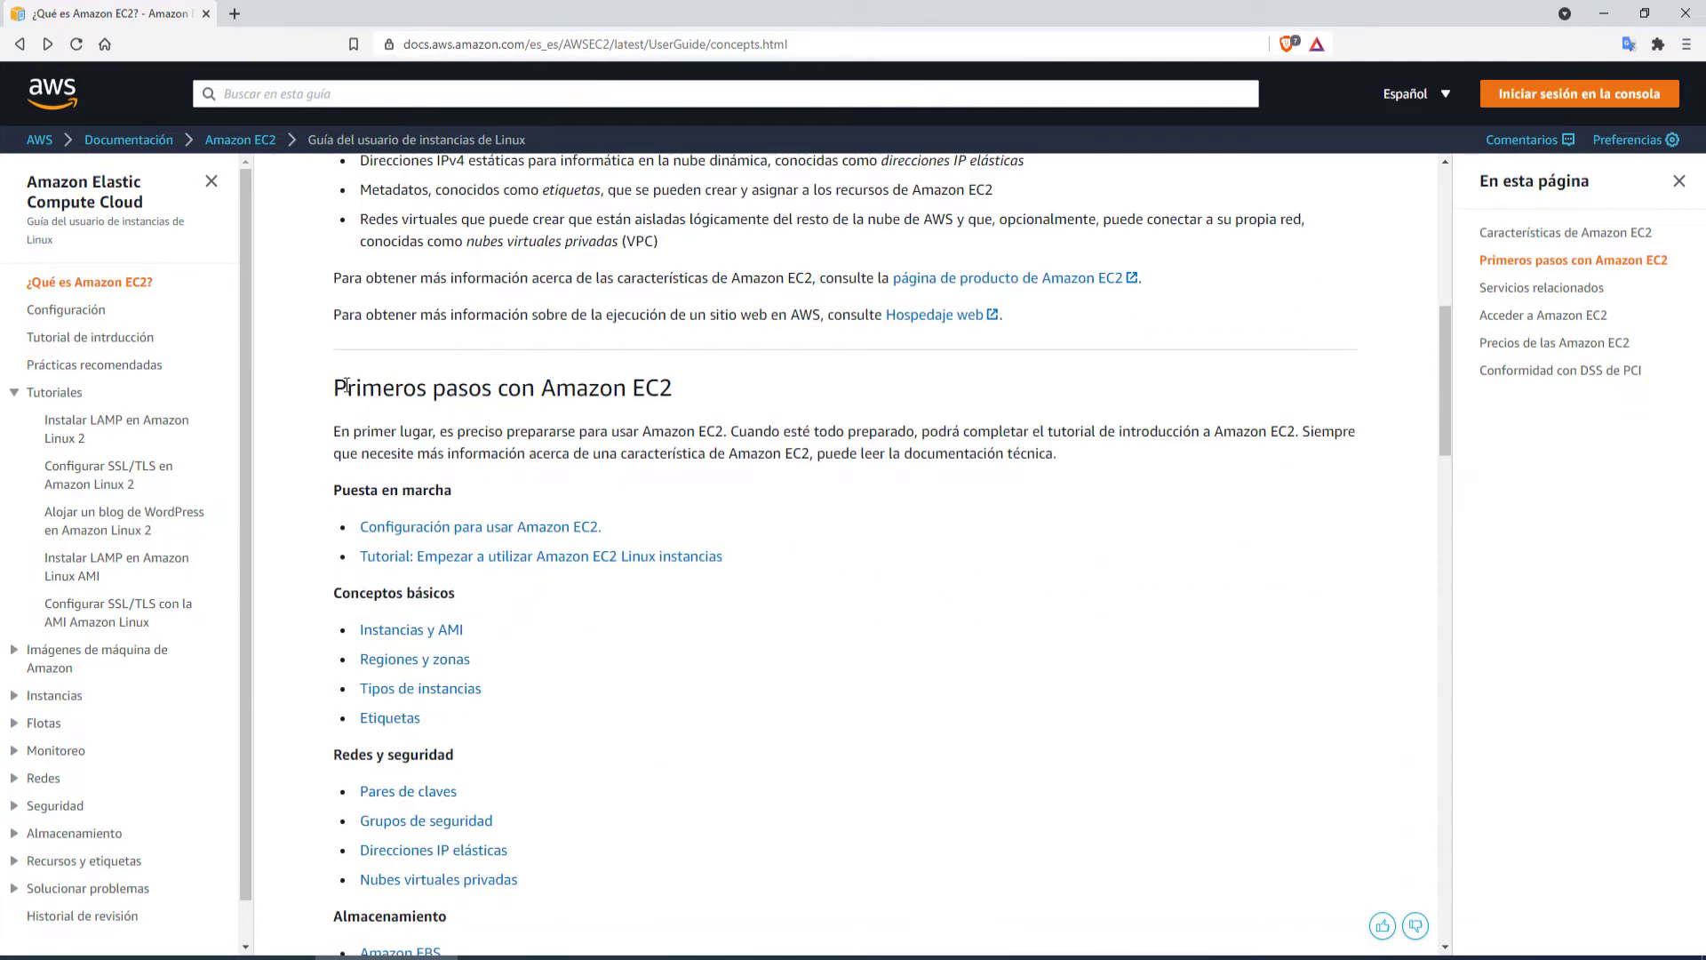
pyautogui.scroll(-5, 561, 404)
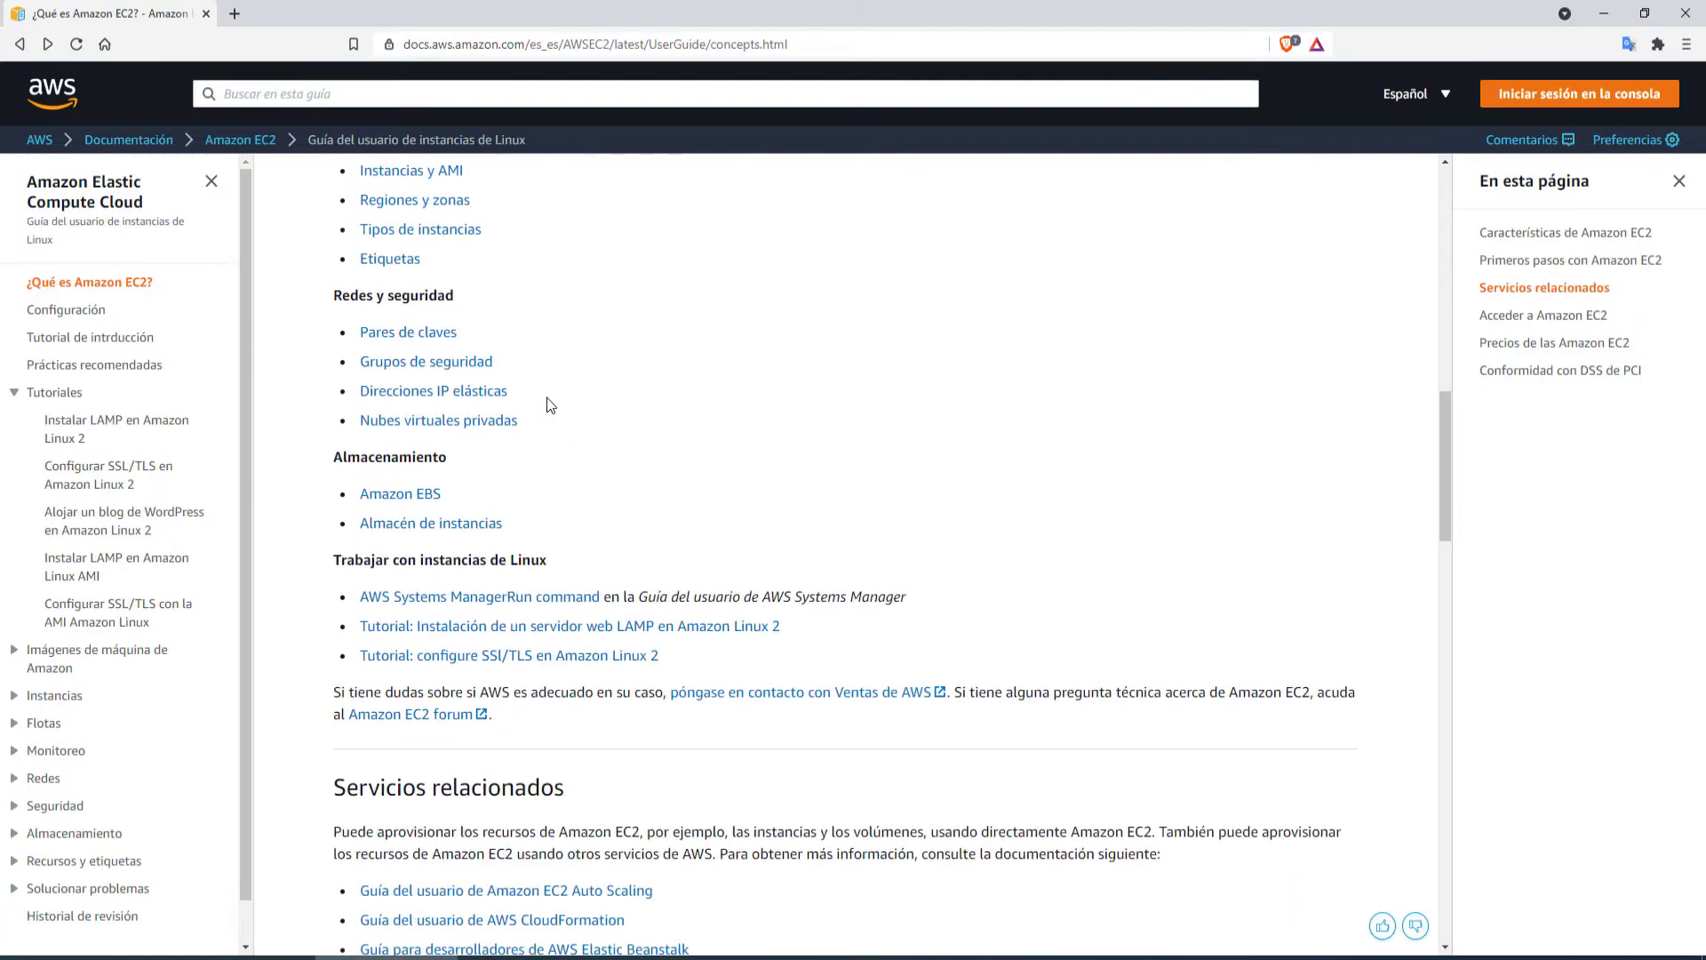
pyautogui.scroll(-5, 526, 398)
pyautogui.scroll(20, 519, 409)
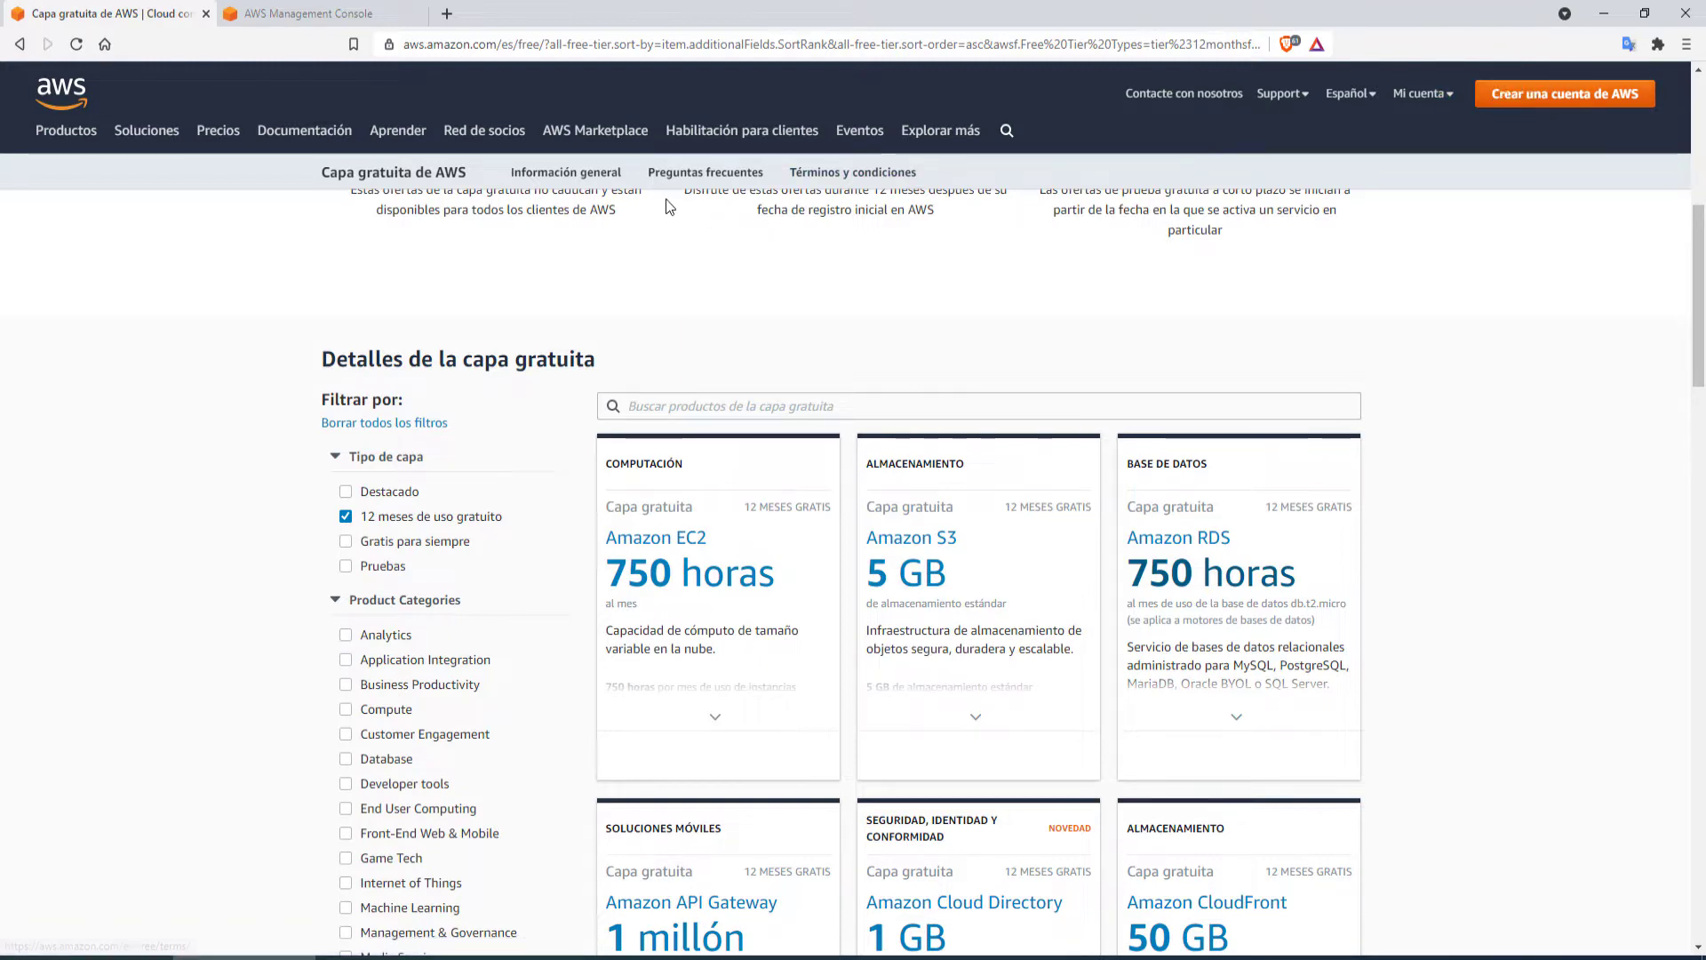
# Step: Switch to the AWS Management Console and browse the full list of services from its home page
pyautogui.click(304, 10)
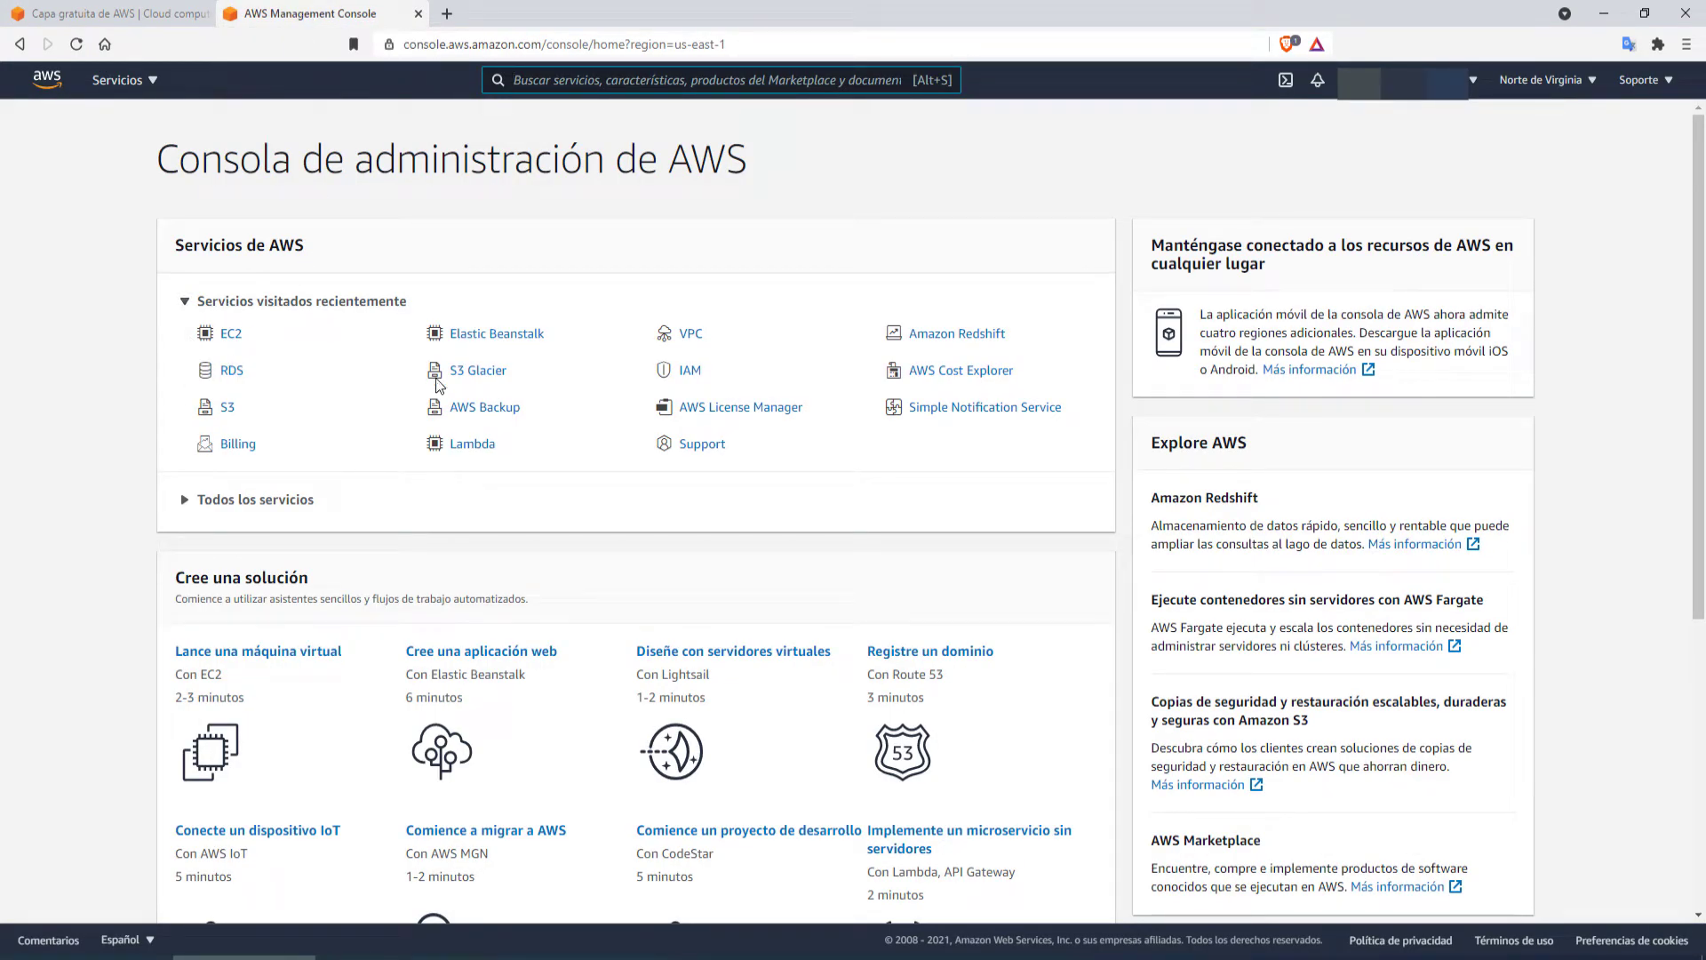
pyautogui.click(253, 499)
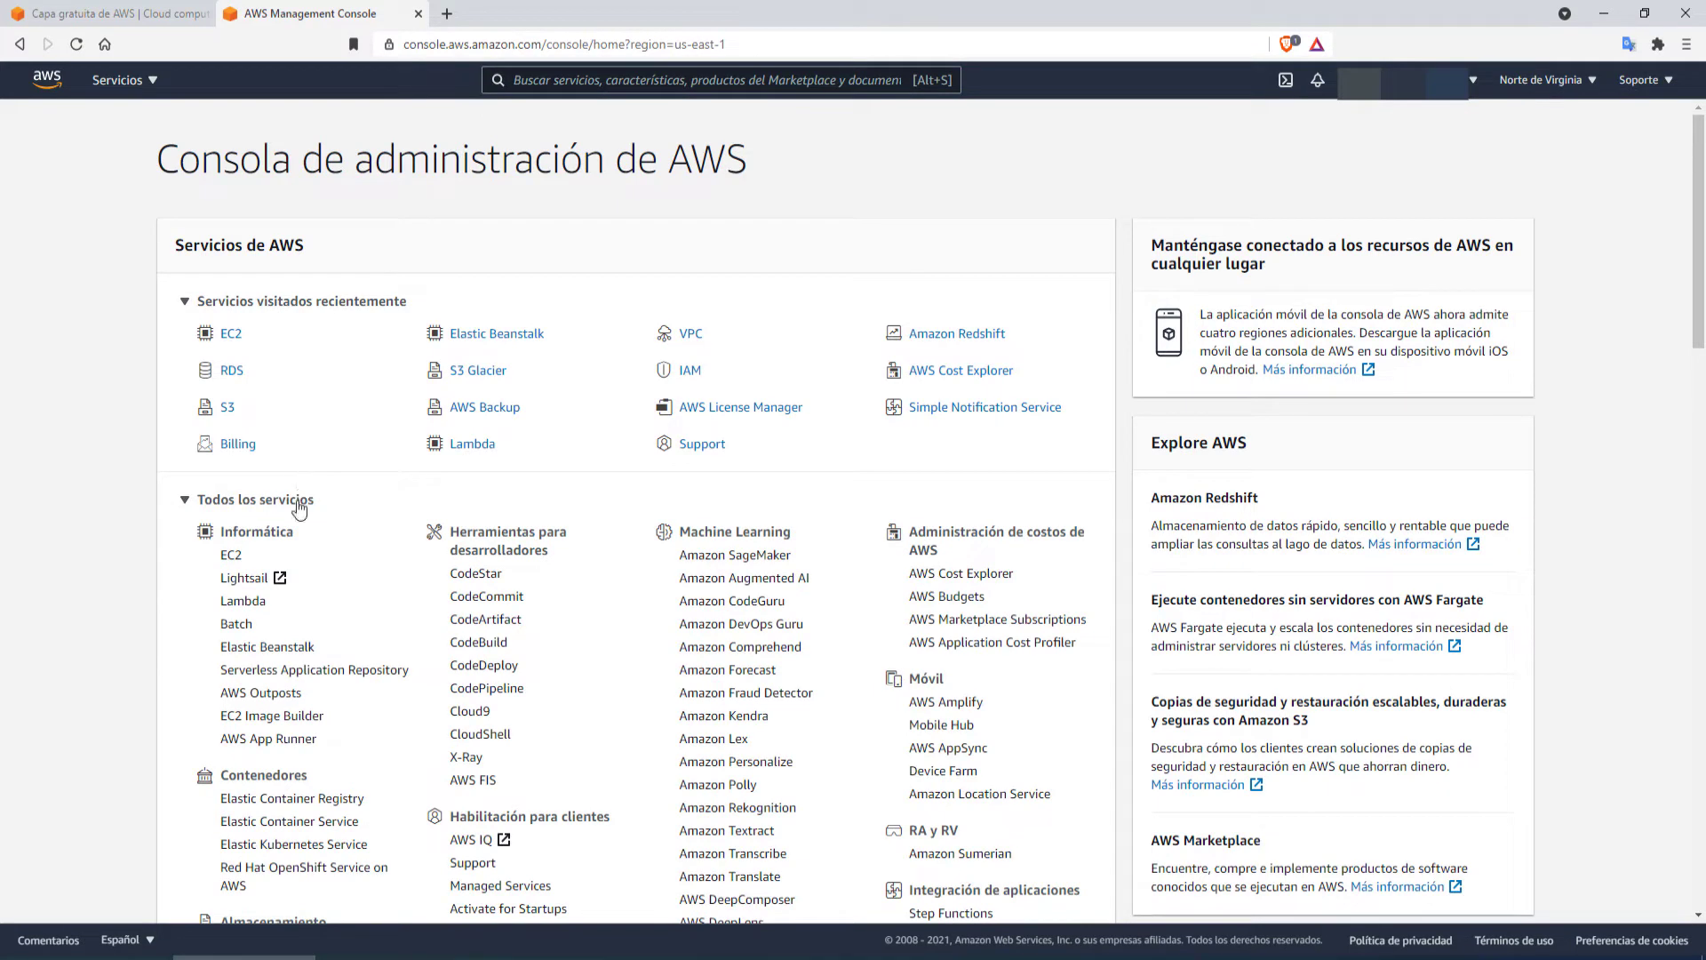
pyautogui.scroll(-1, 653, 760)
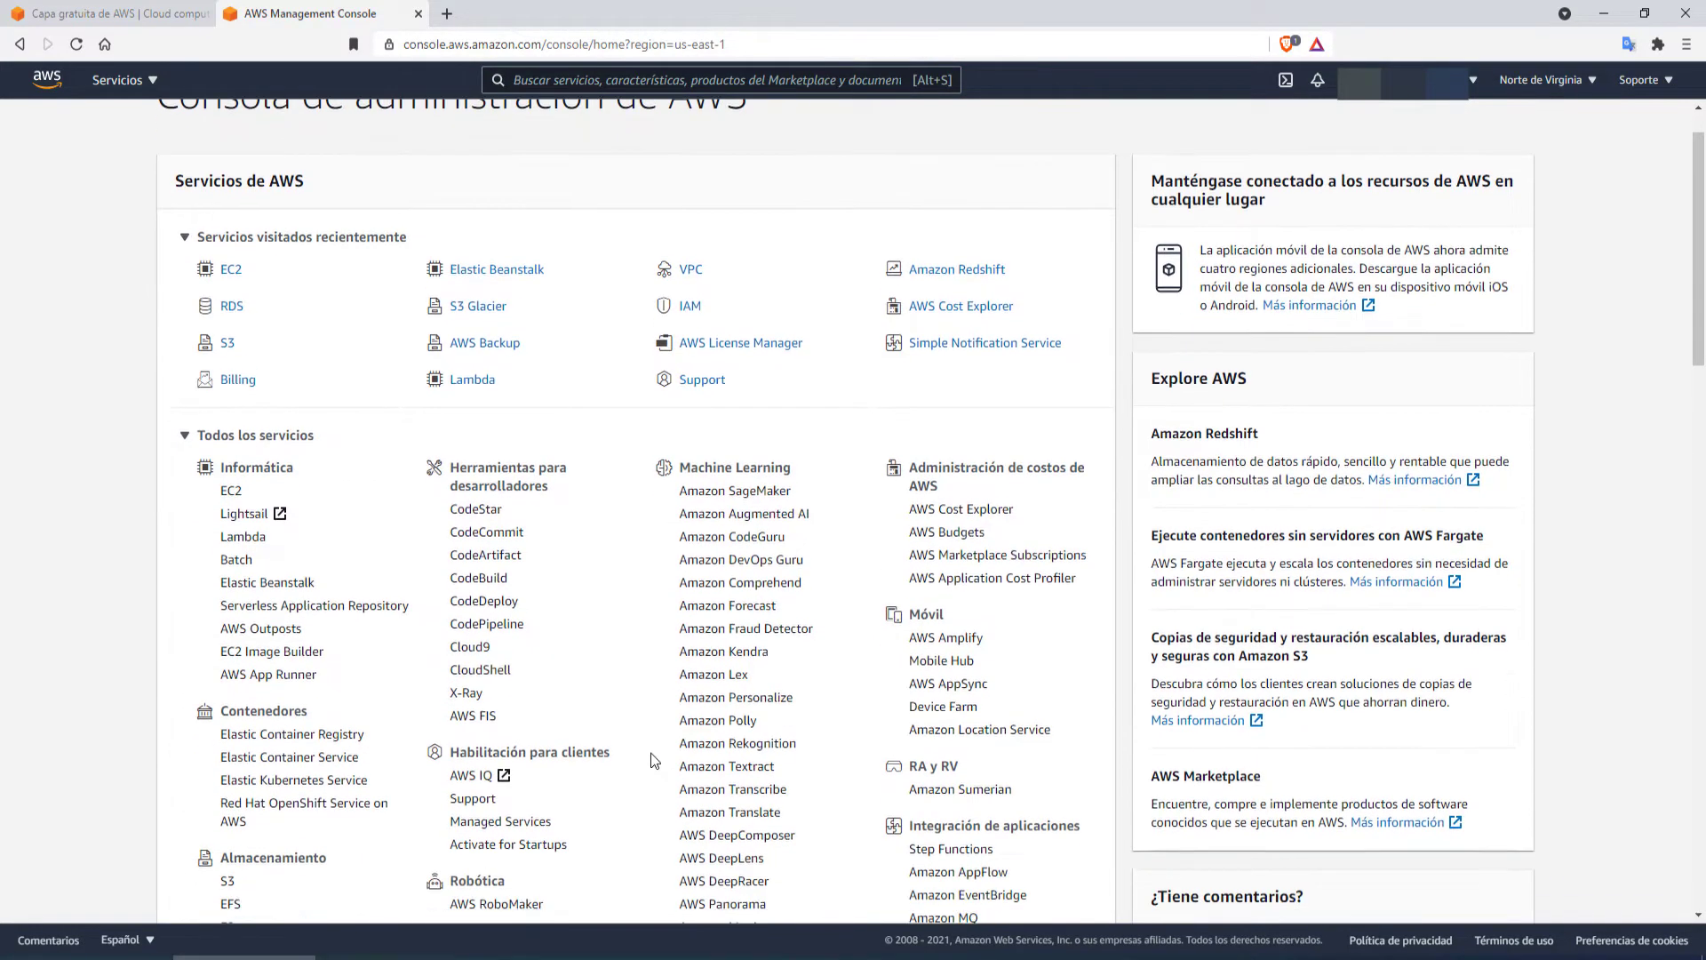
pyautogui.scroll(1, 654, 760)
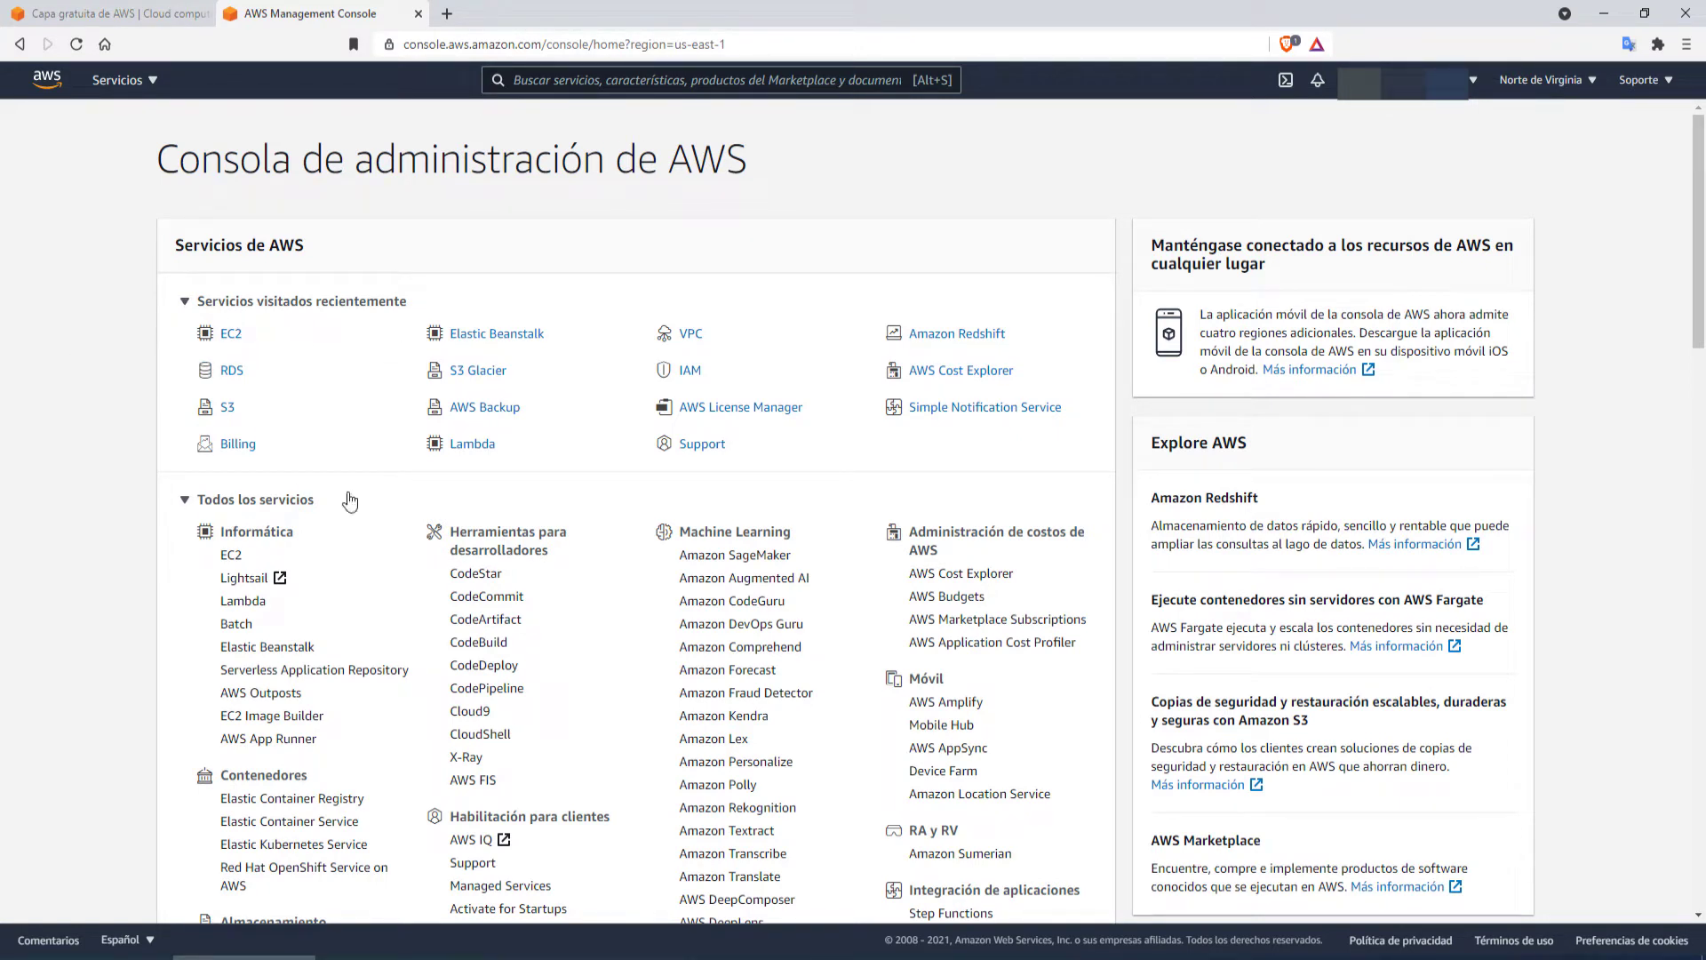
pyautogui.click(130, 81)
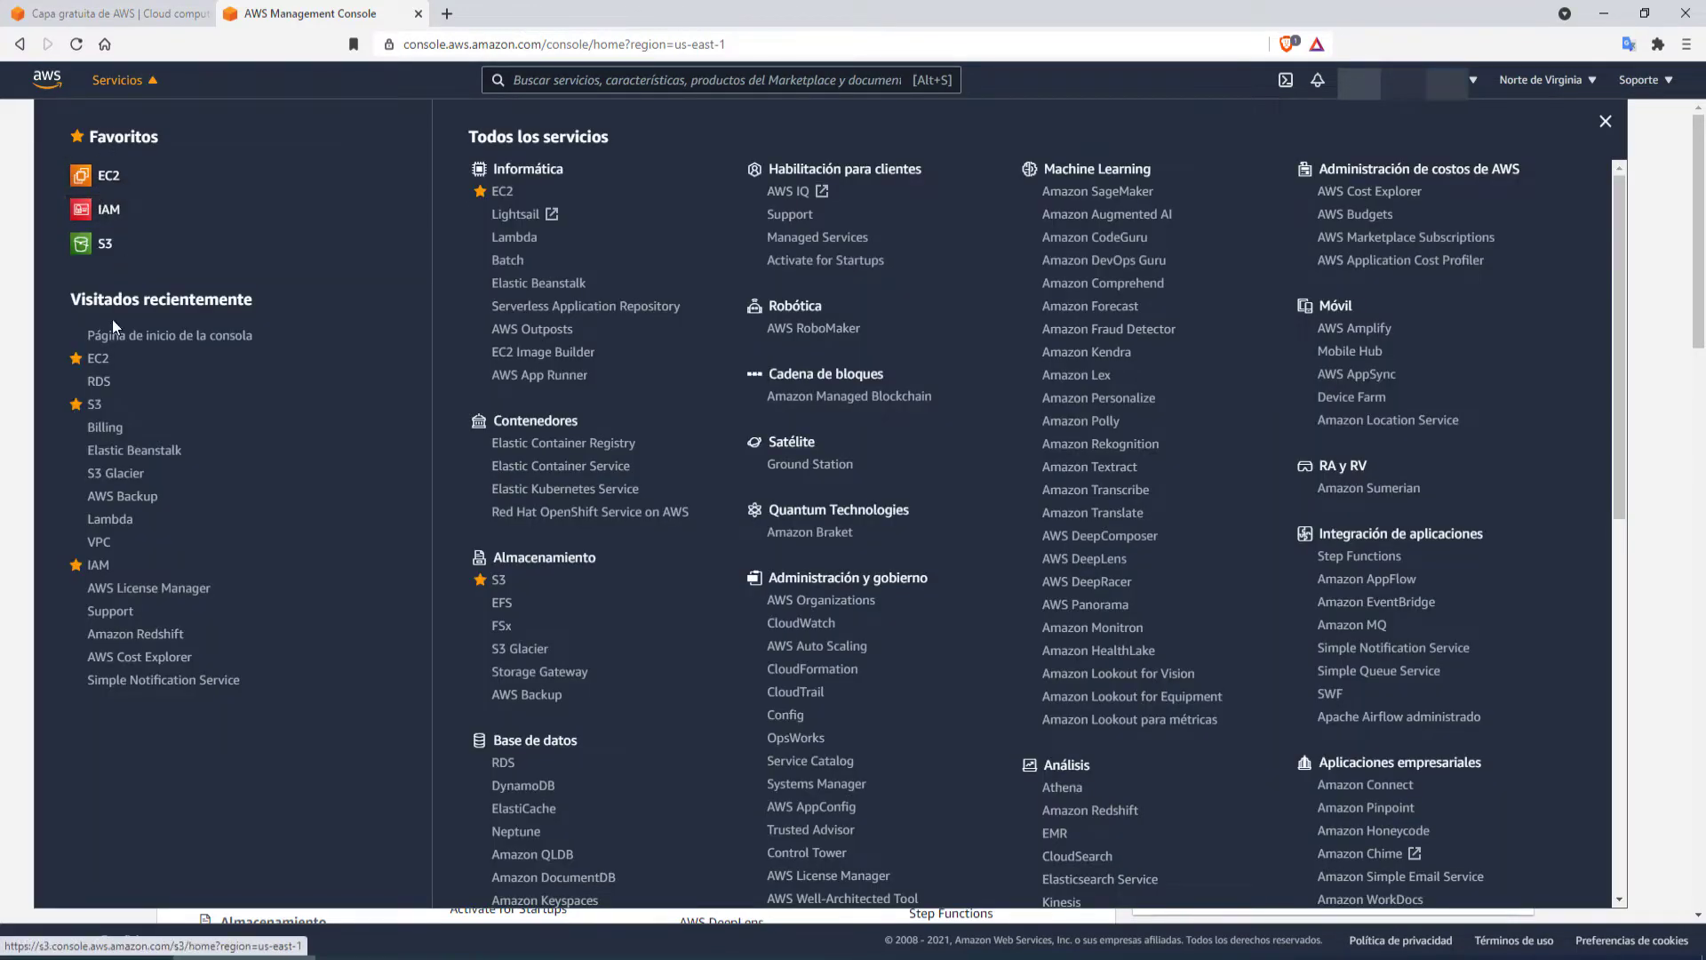
pyautogui.click(84, 343)
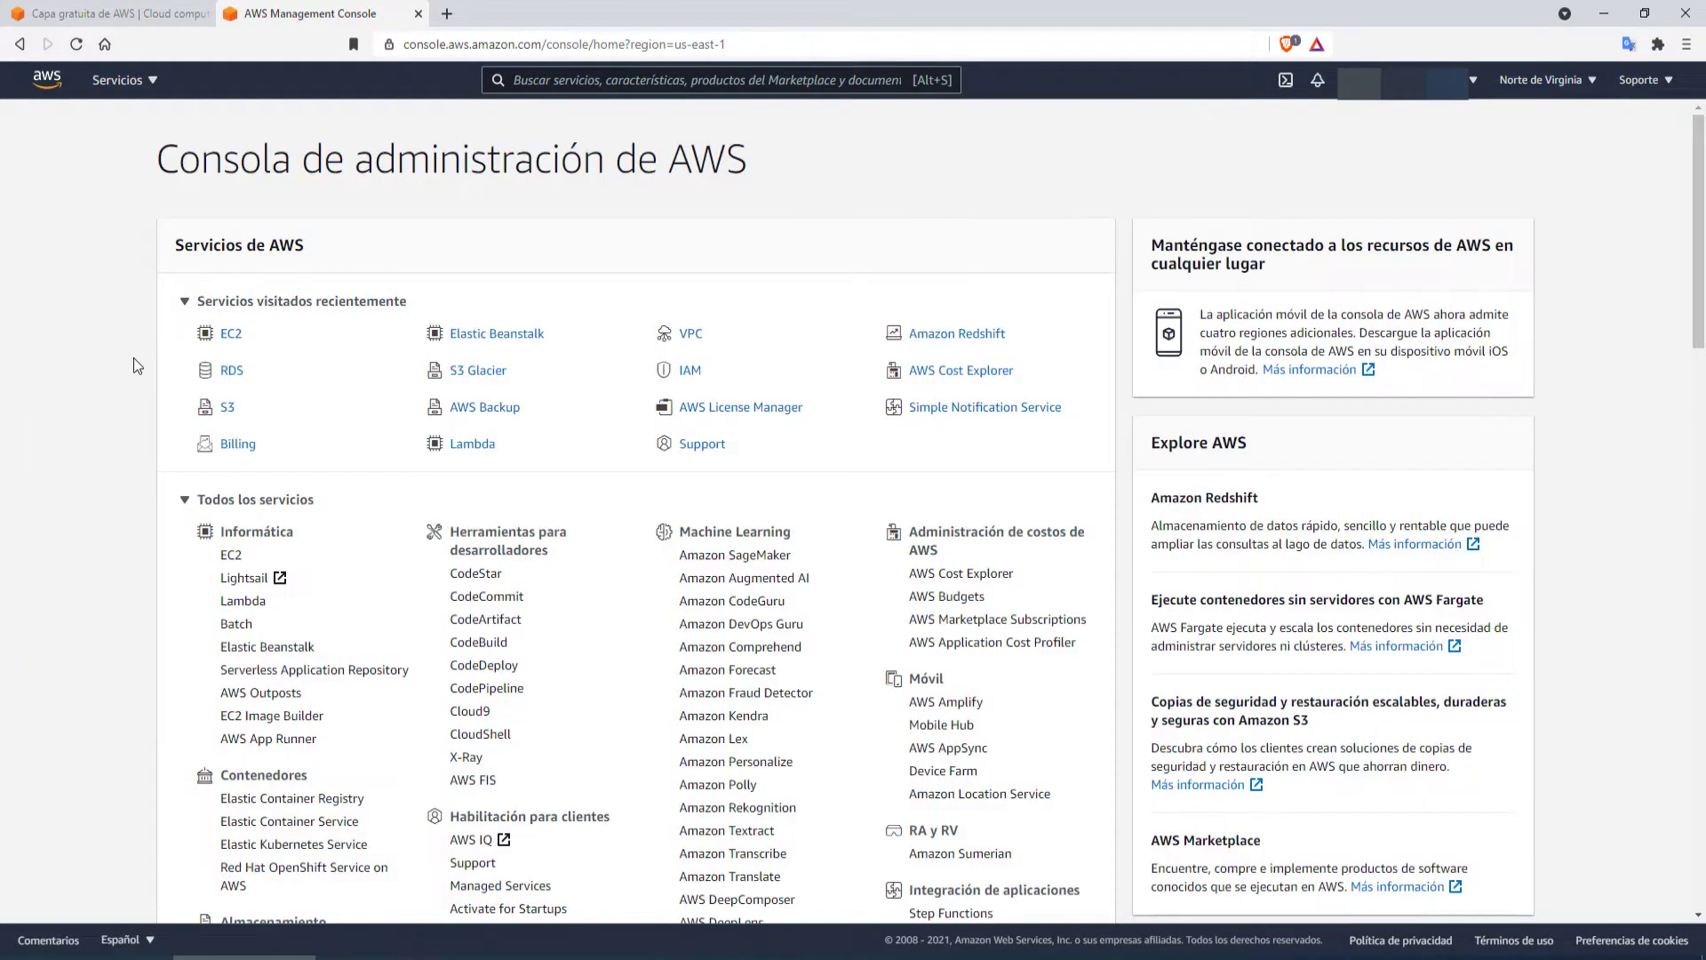
# Step: Open the EC2 service's instance list and start the wizard for launching a new instance
pyautogui.click(233, 334)
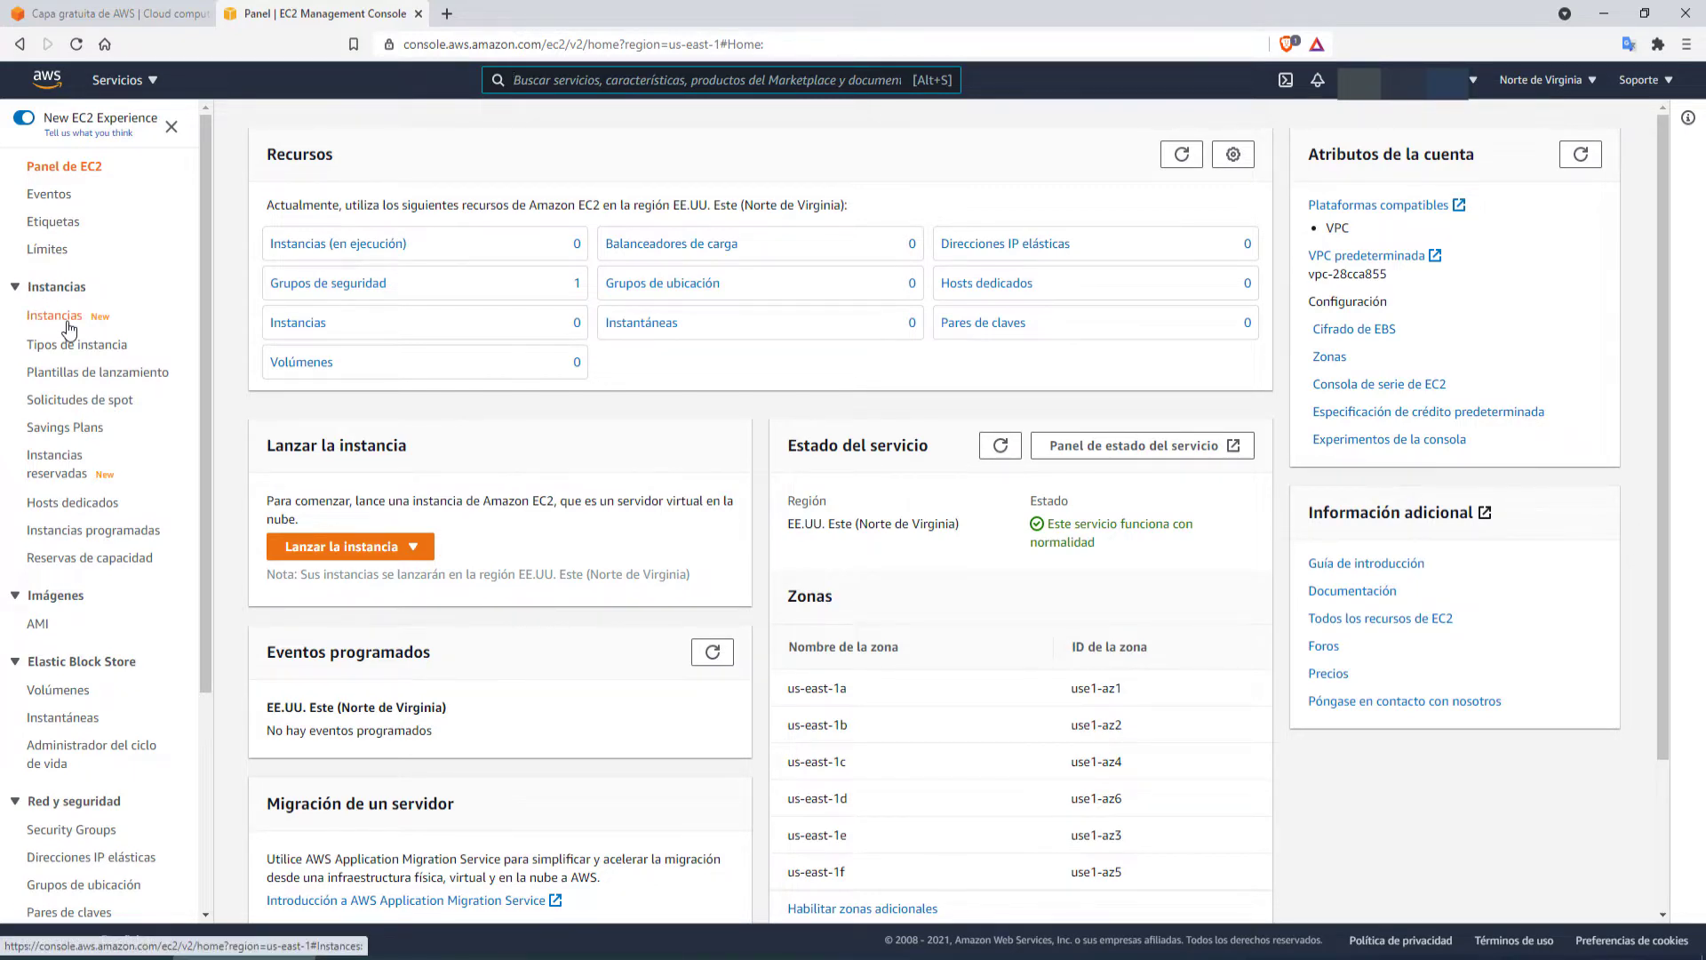
pyautogui.click(68, 329)
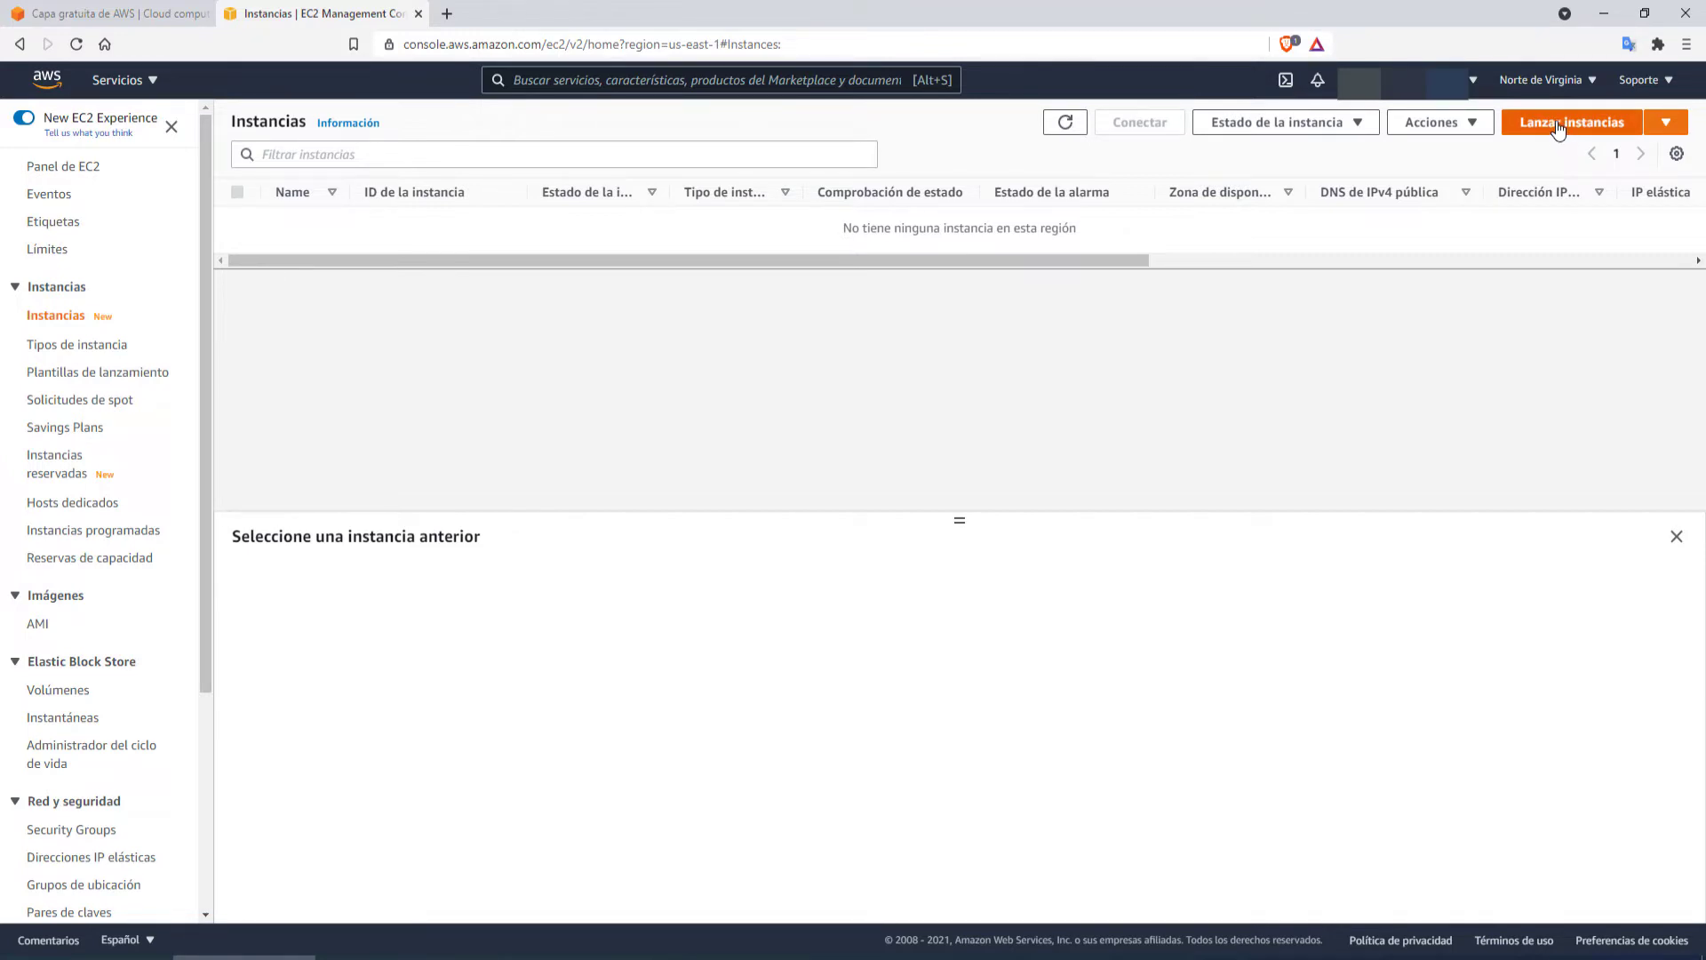
pyautogui.click(70, 347)
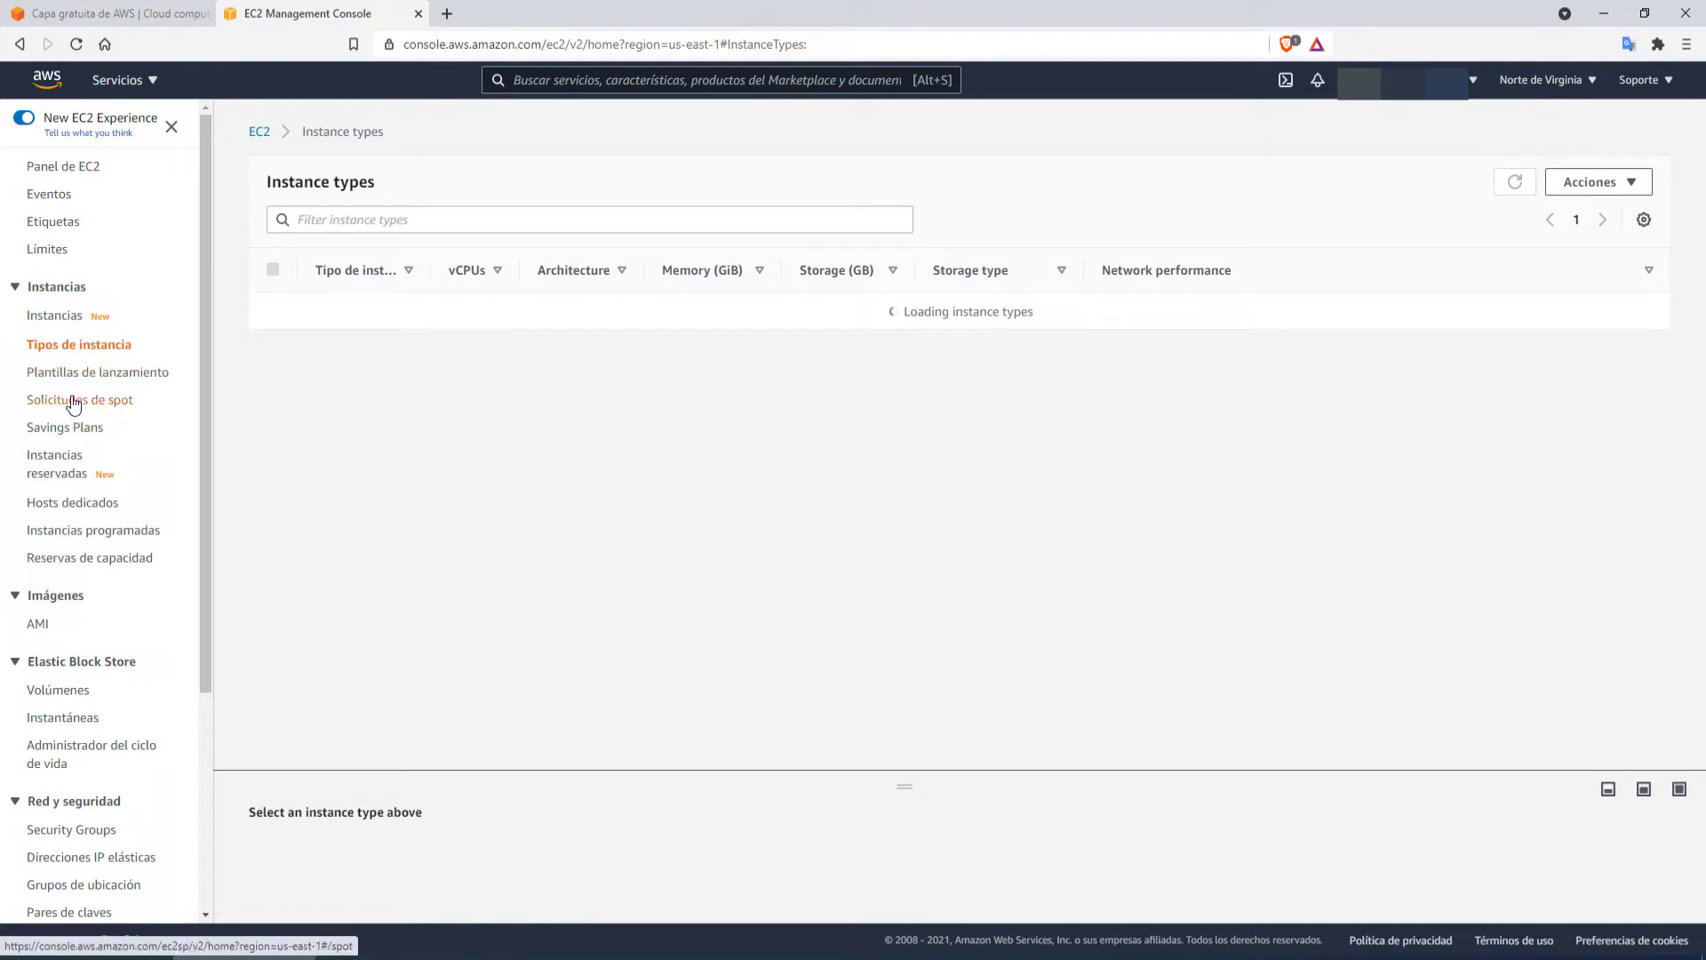
pyautogui.click(41, 322)
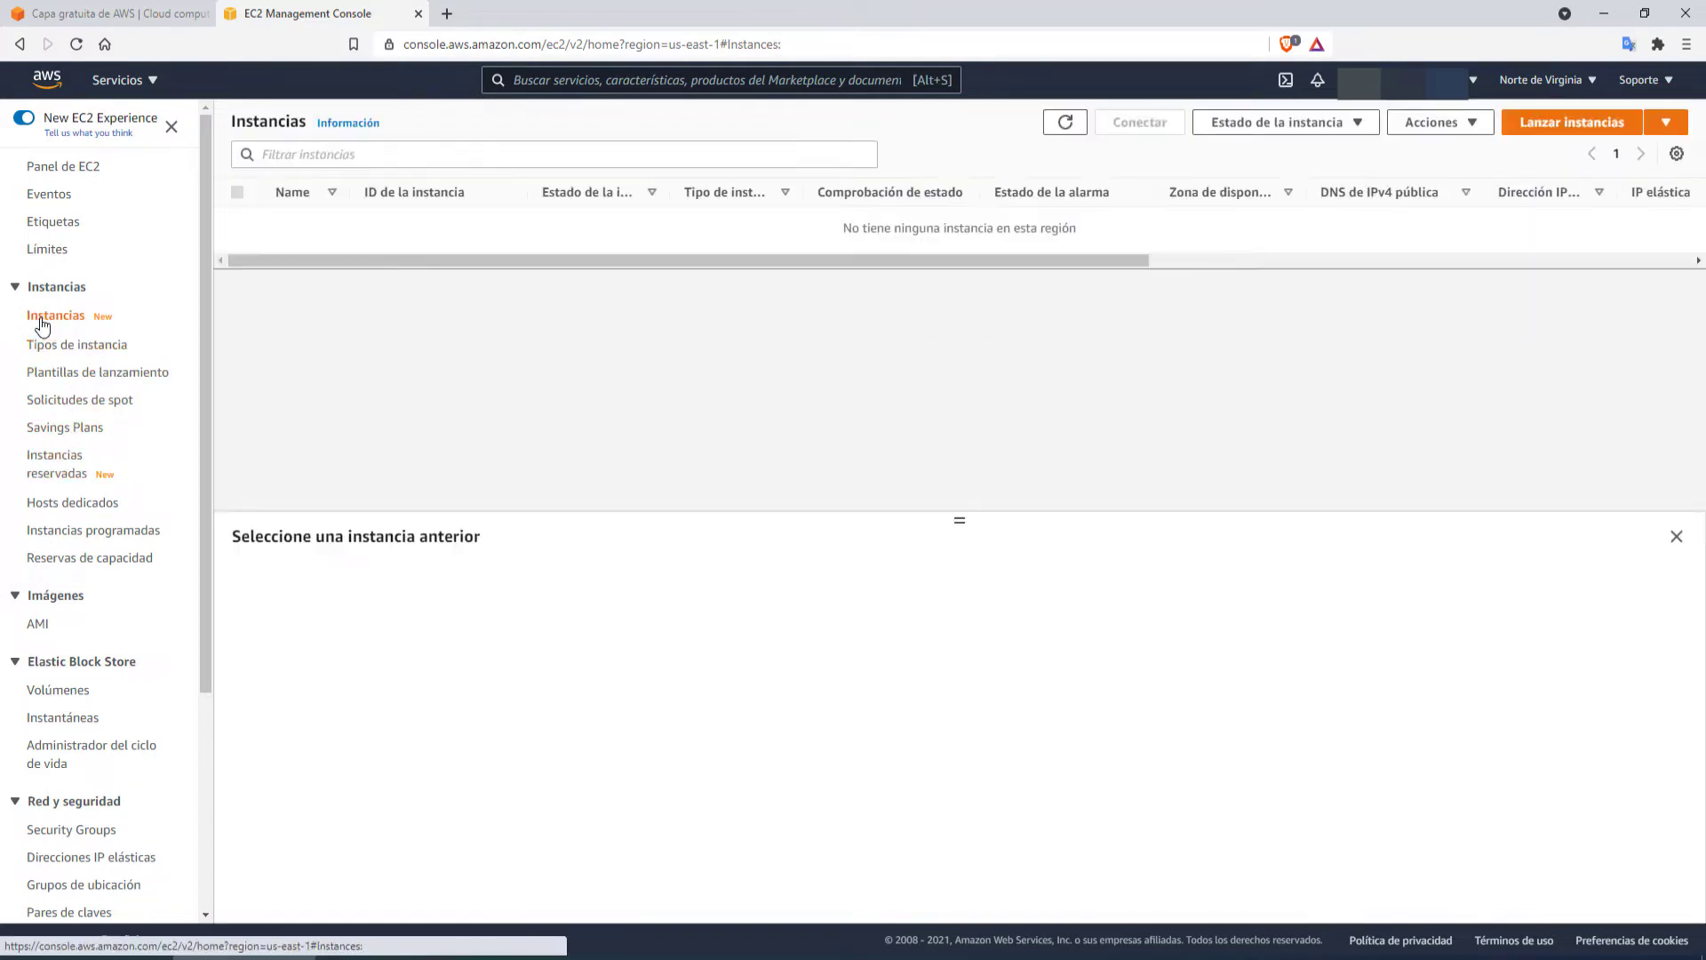
pyautogui.click(1580, 127)
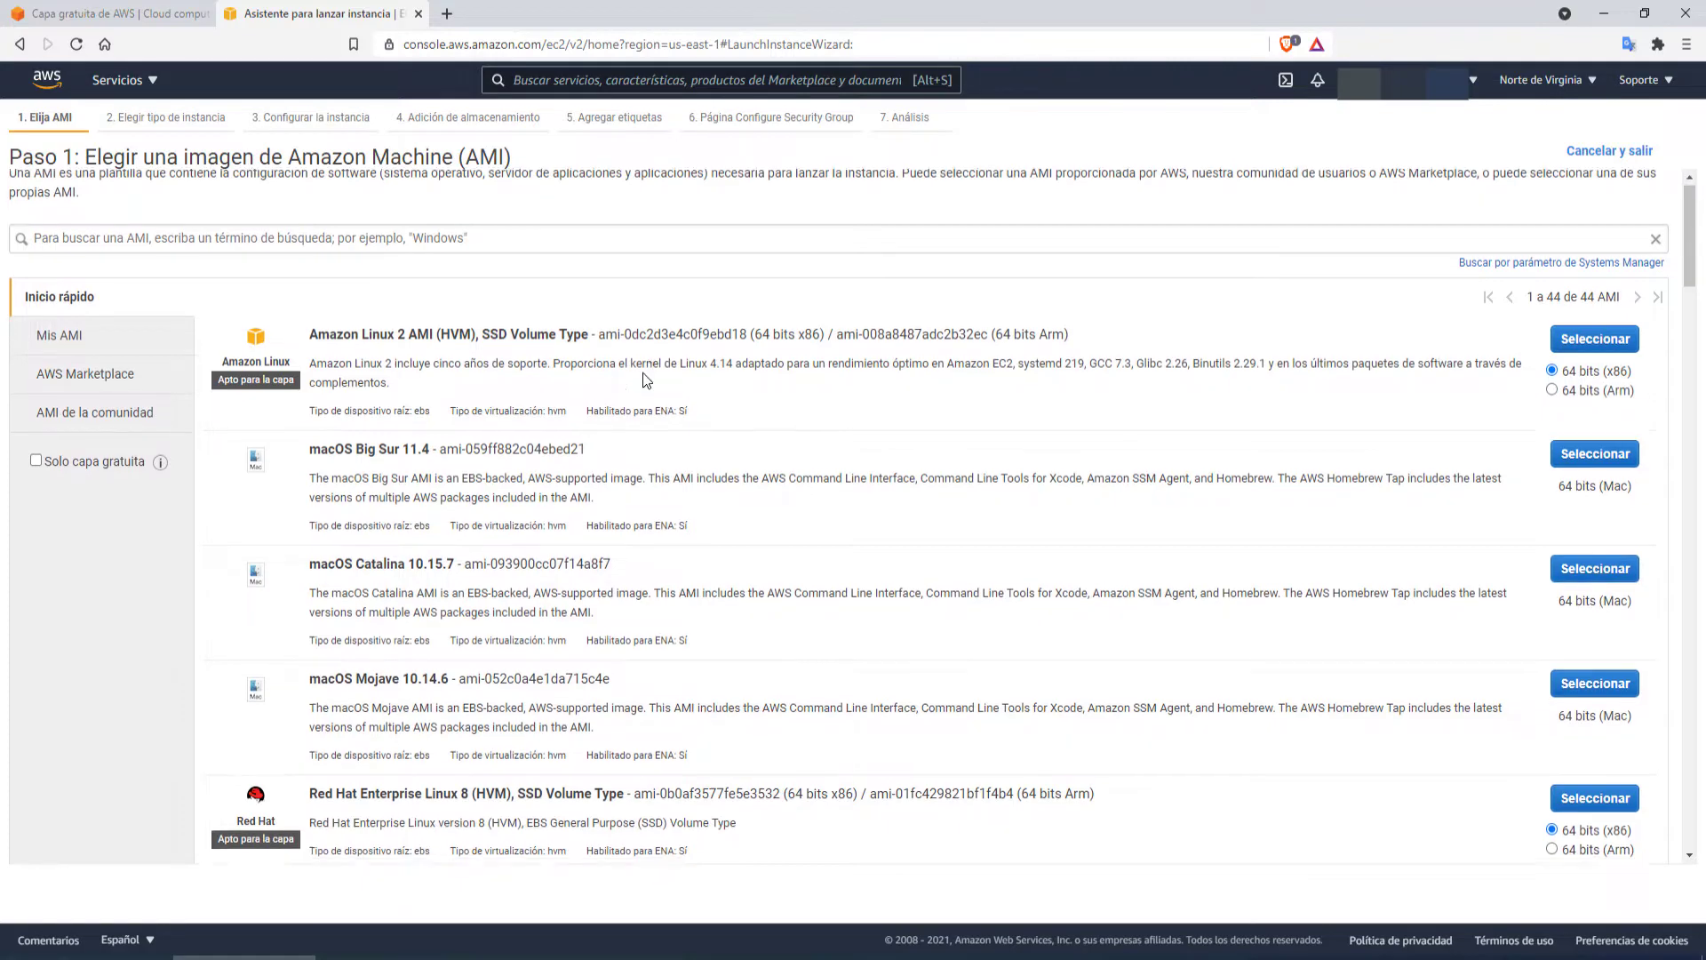
# Step: Examine the quick-start Amazon Machine Images for available operating systems and those marked as eligible for the free tier
pyautogui.scroll(-15, 622, 378)
pyautogui.scroll(-2, 566, 378)
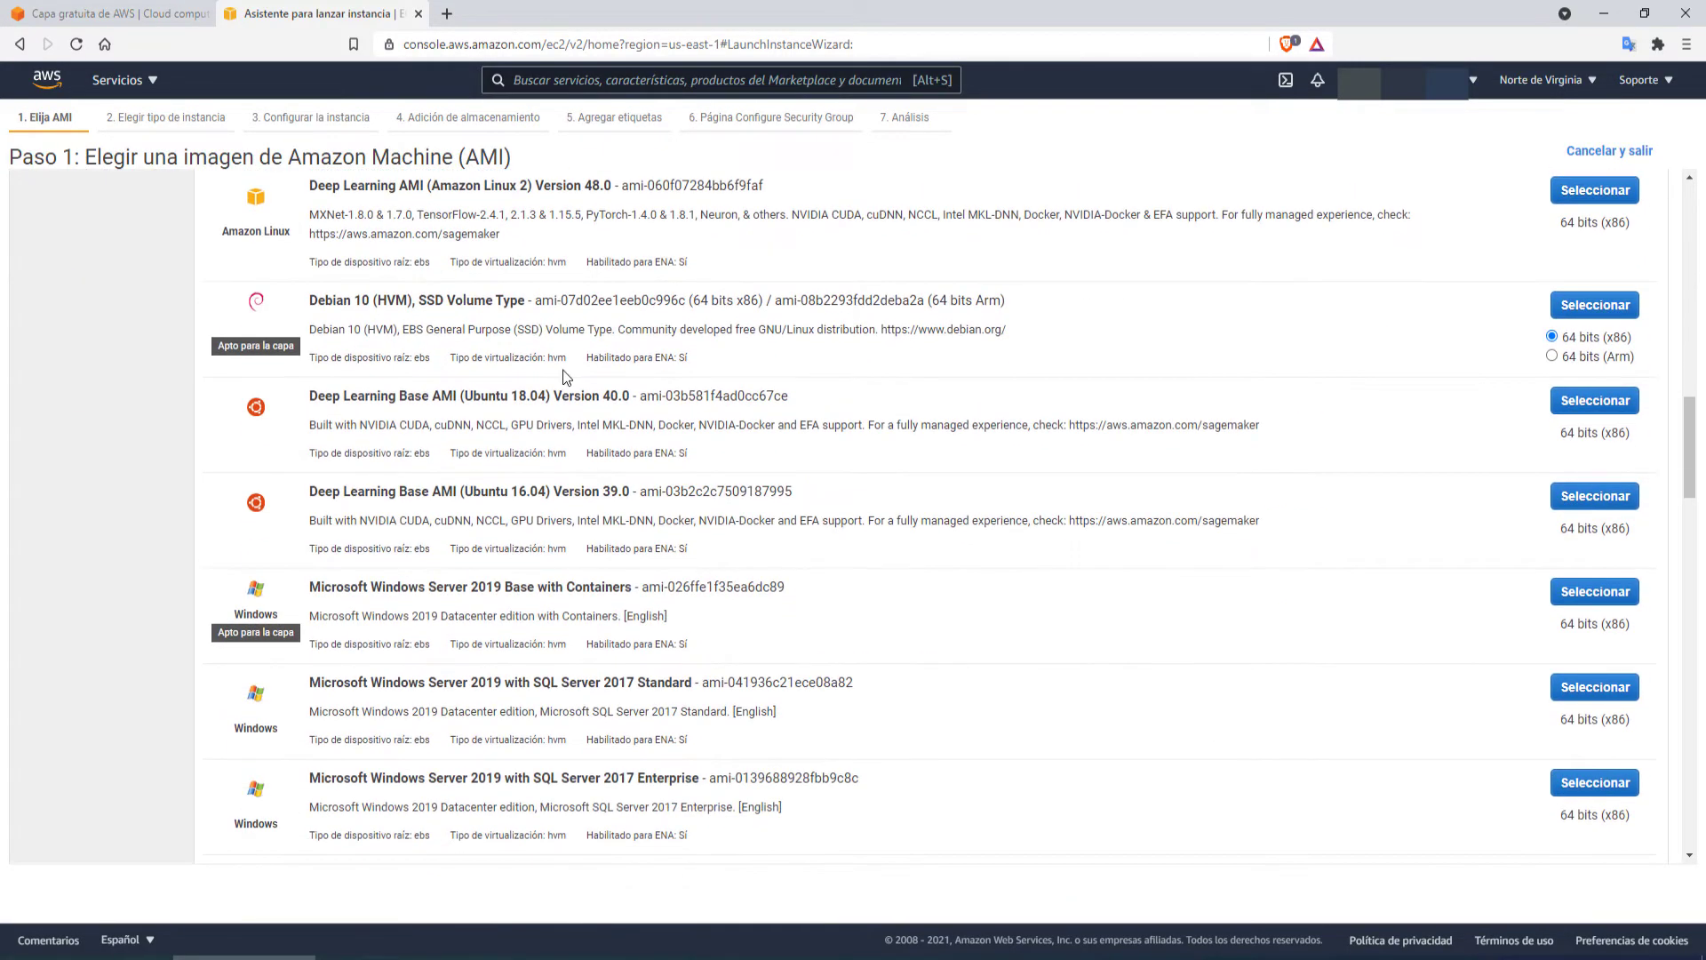
pyautogui.scroll(15, 444, 391)
pyautogui.scroll(4, 427, 393)
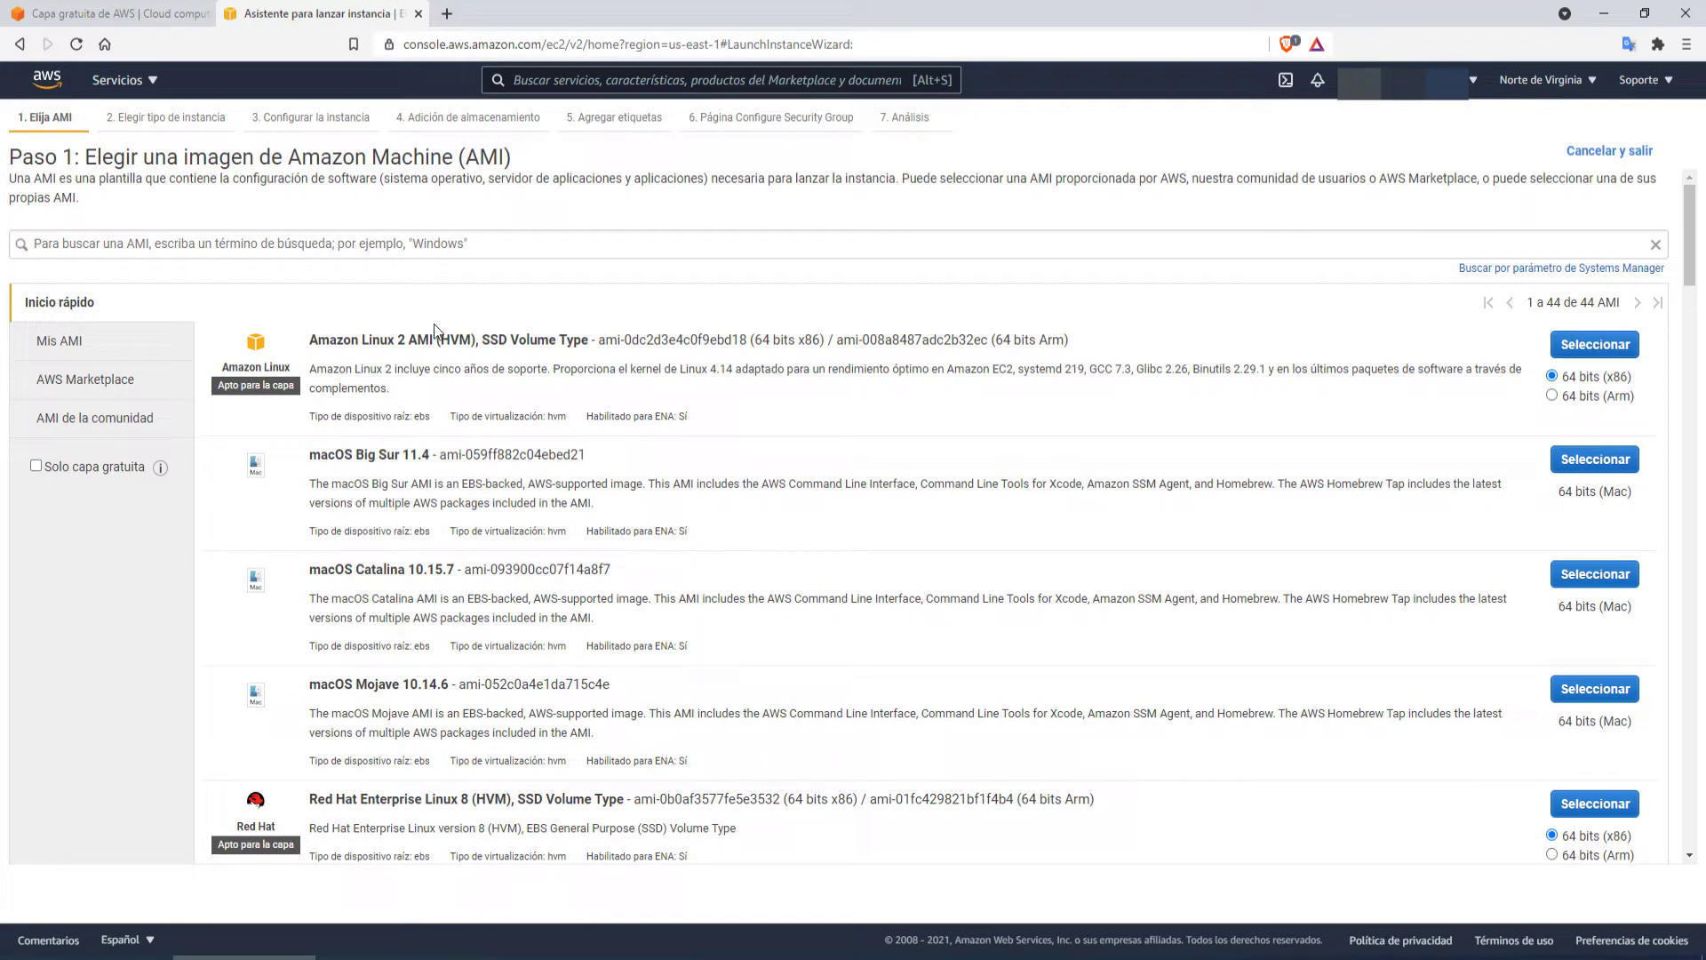
pyautogui.scroll(-6, 422, 350)
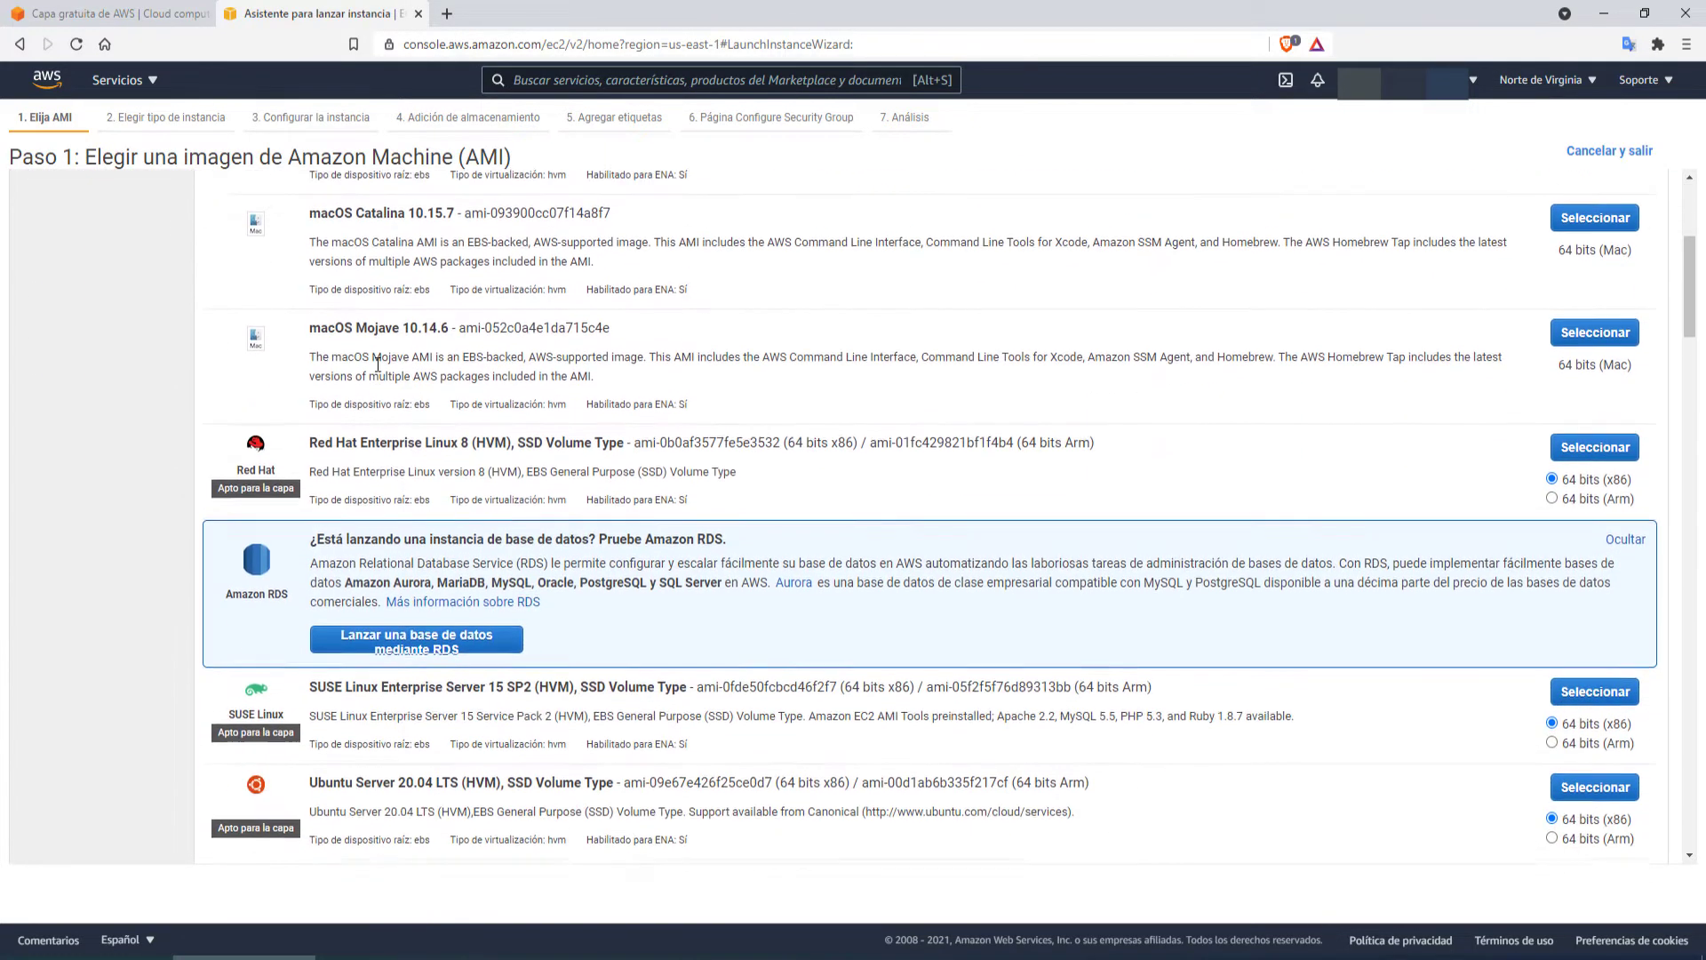
pyautogui.scroll(2, 348, 341)
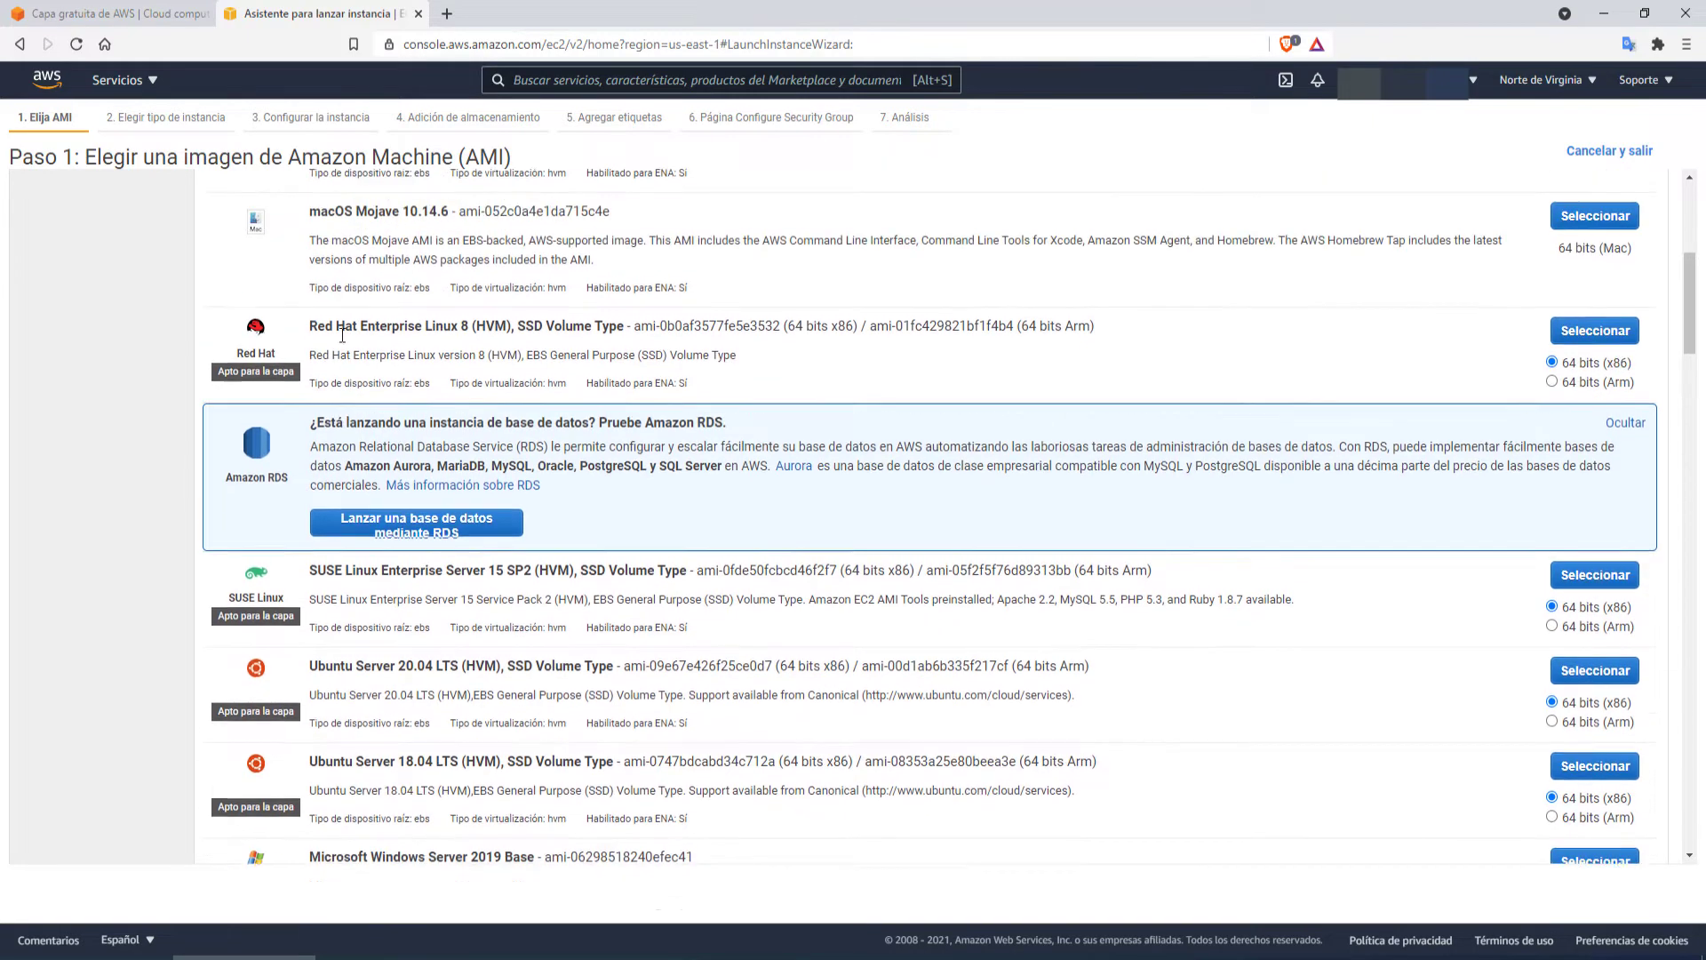
pyautogui.scroll(-4, 413, 484)
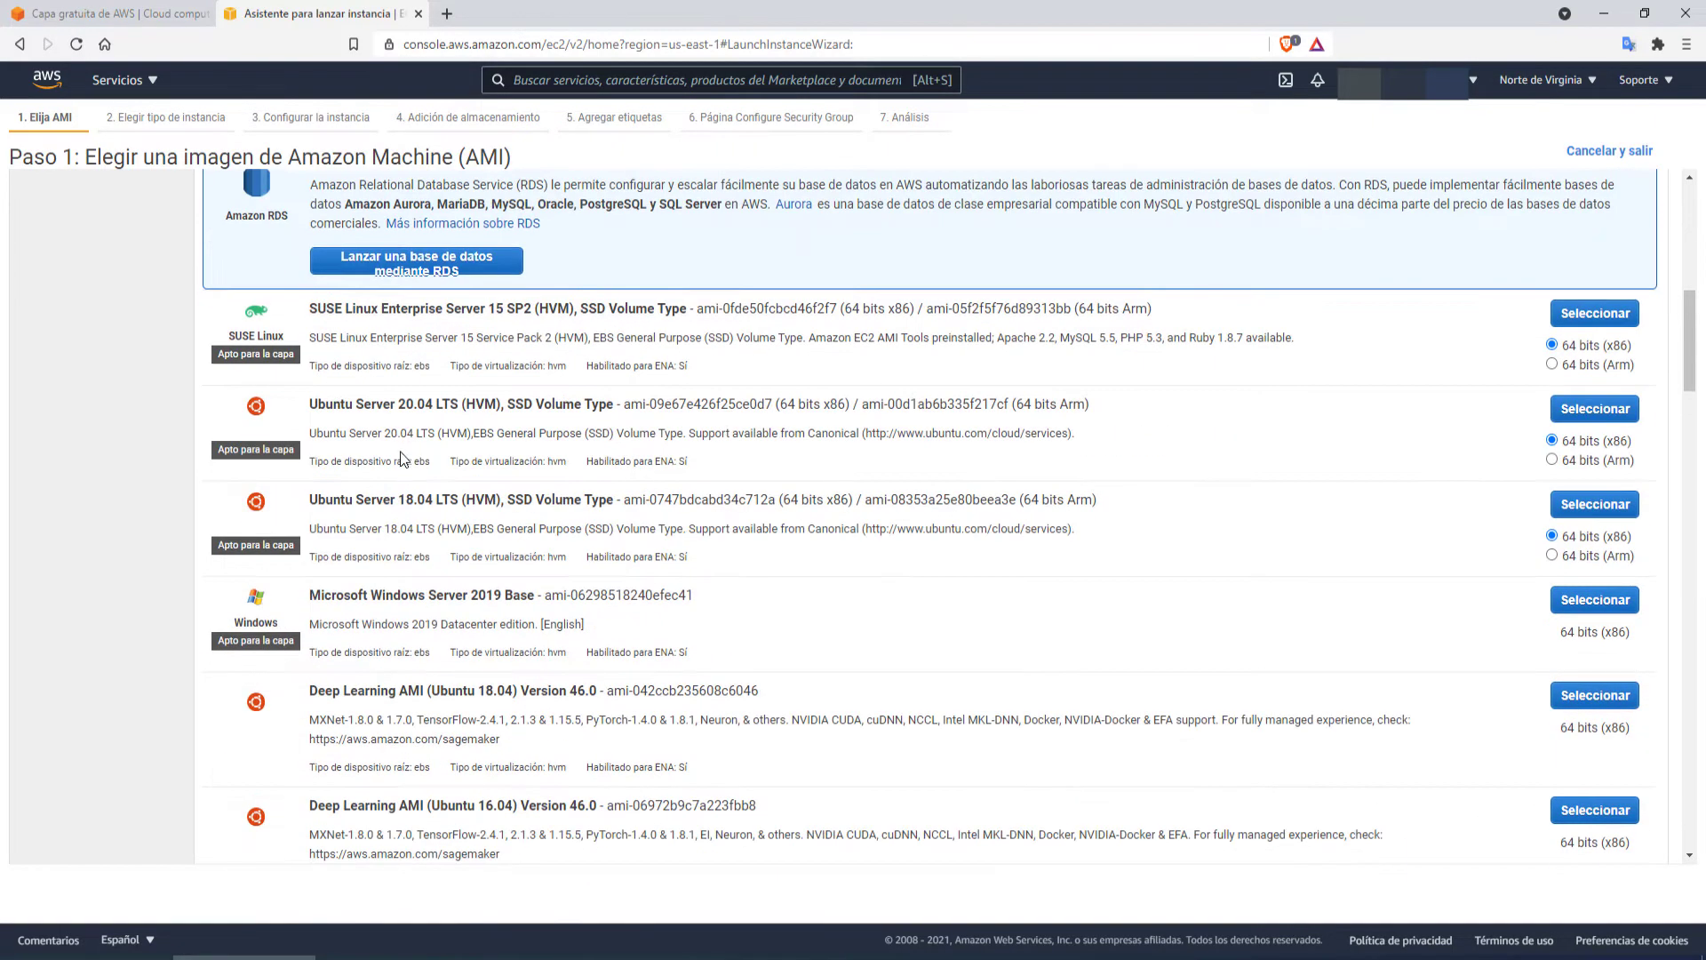
pyautogui.scroll(-6, 398, 427)
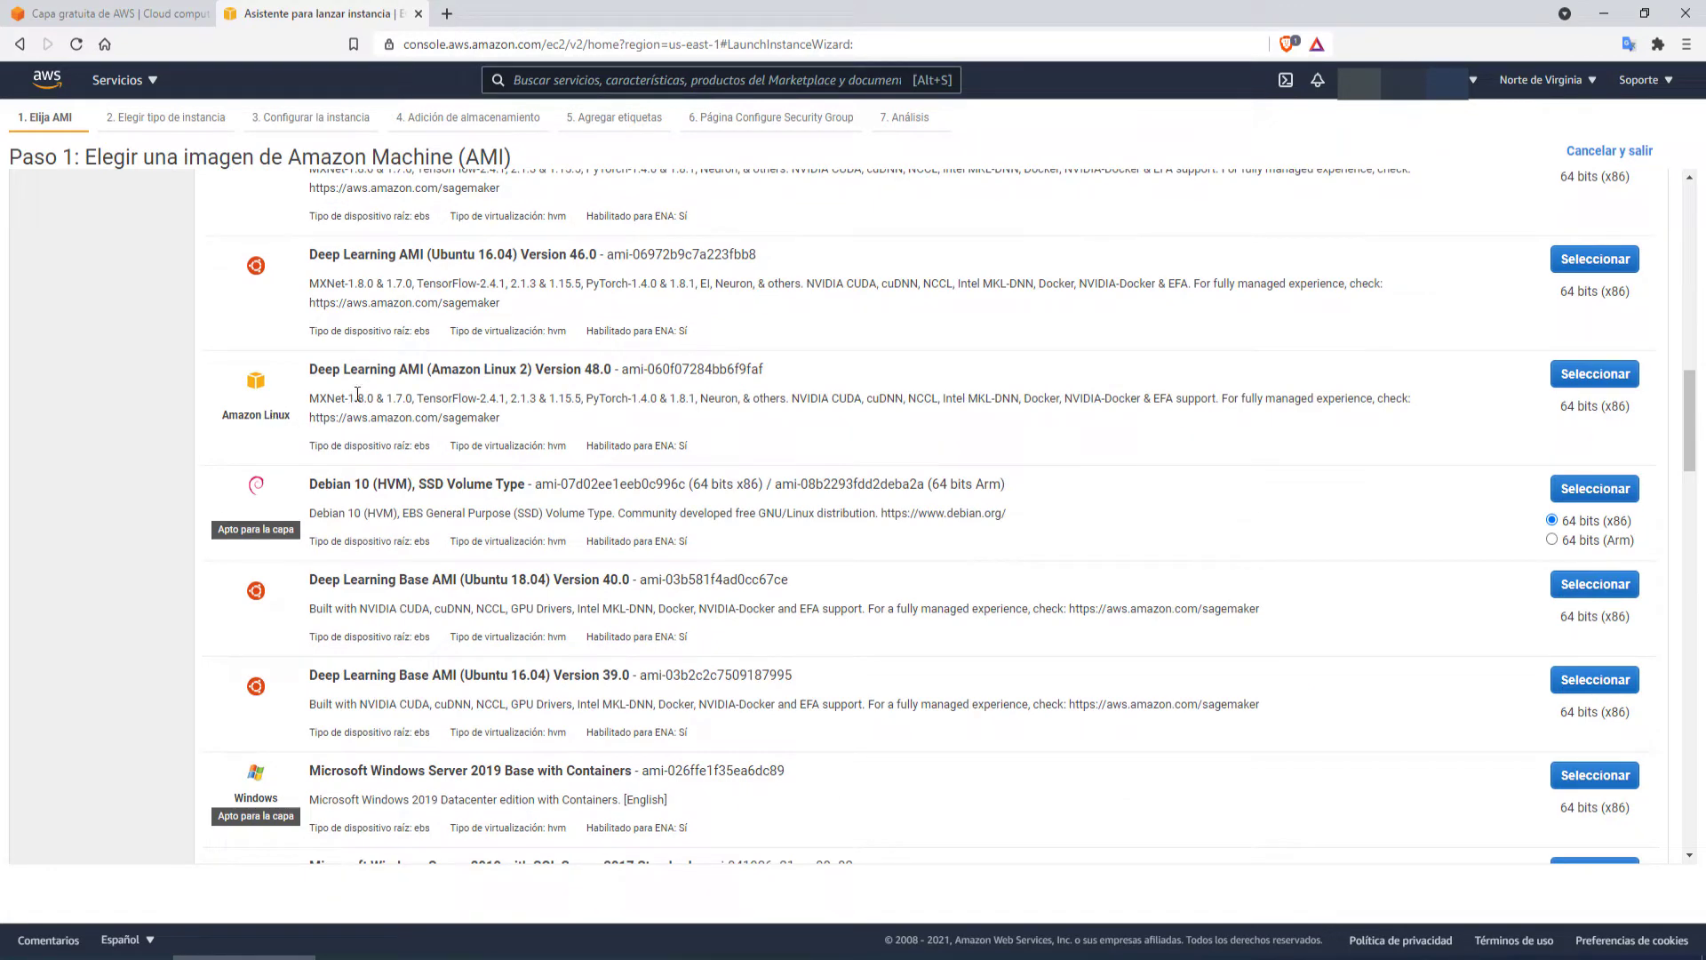
pyautogui.scroll(-5, 512, 454)
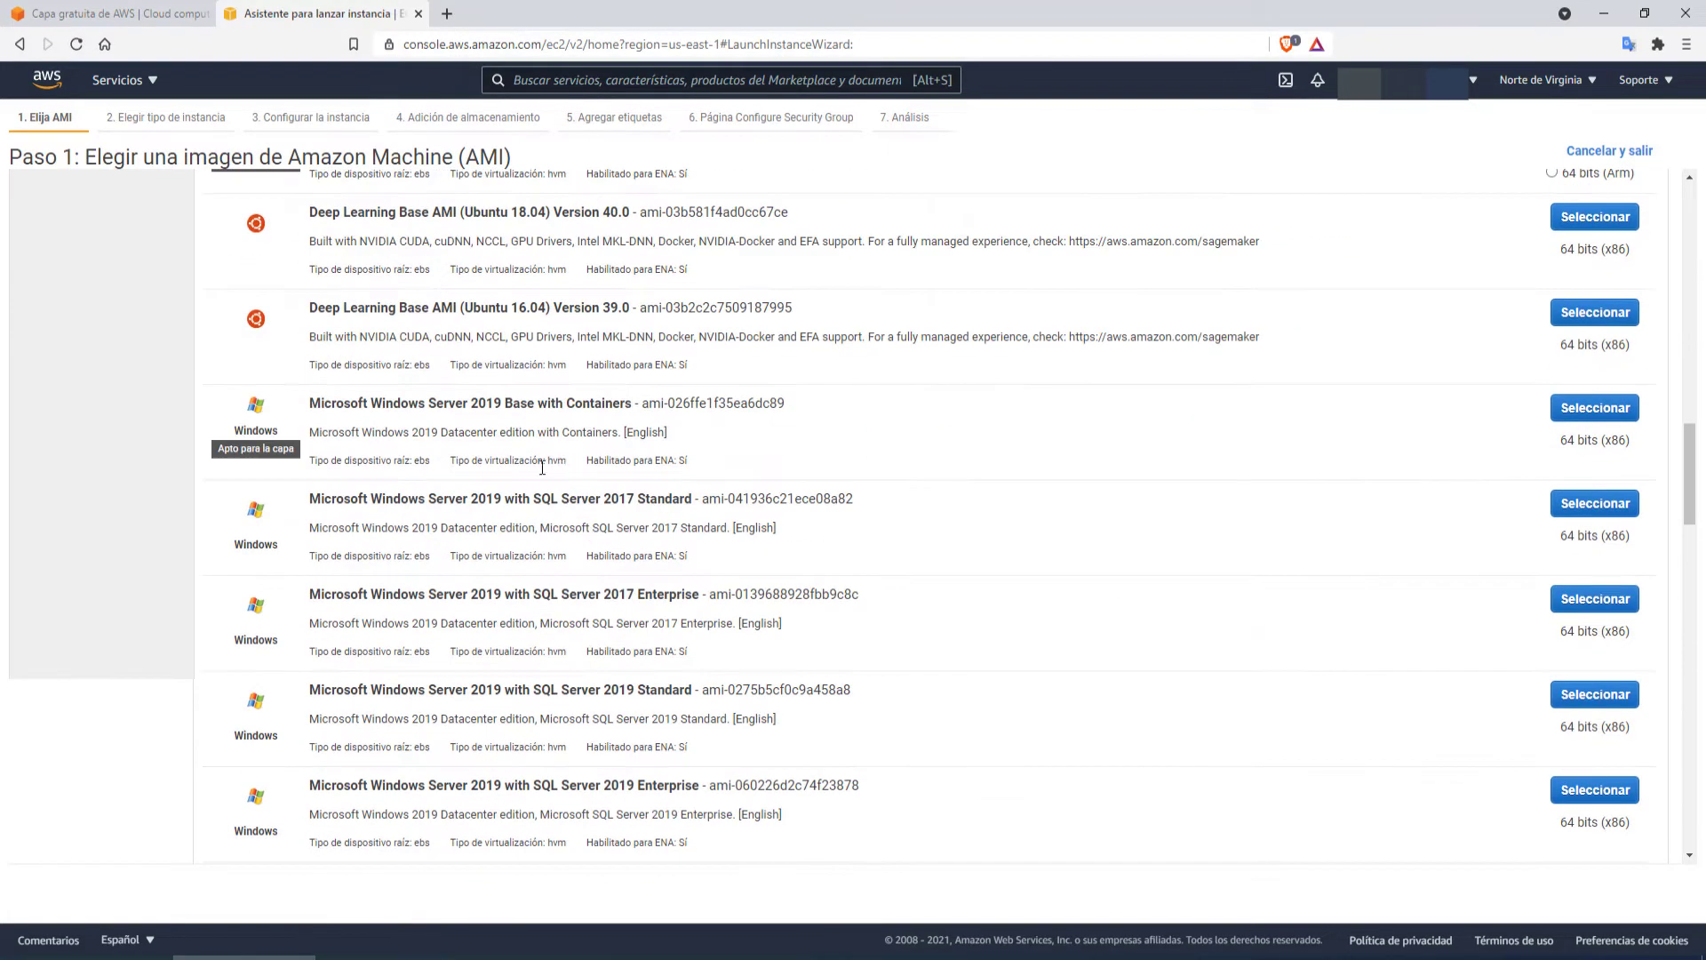
pyautogui.scroll(2, 512, 454)
pyautogui.scroll(1, 512, 454)
pyautogui.scroll(-4, 469, 431)
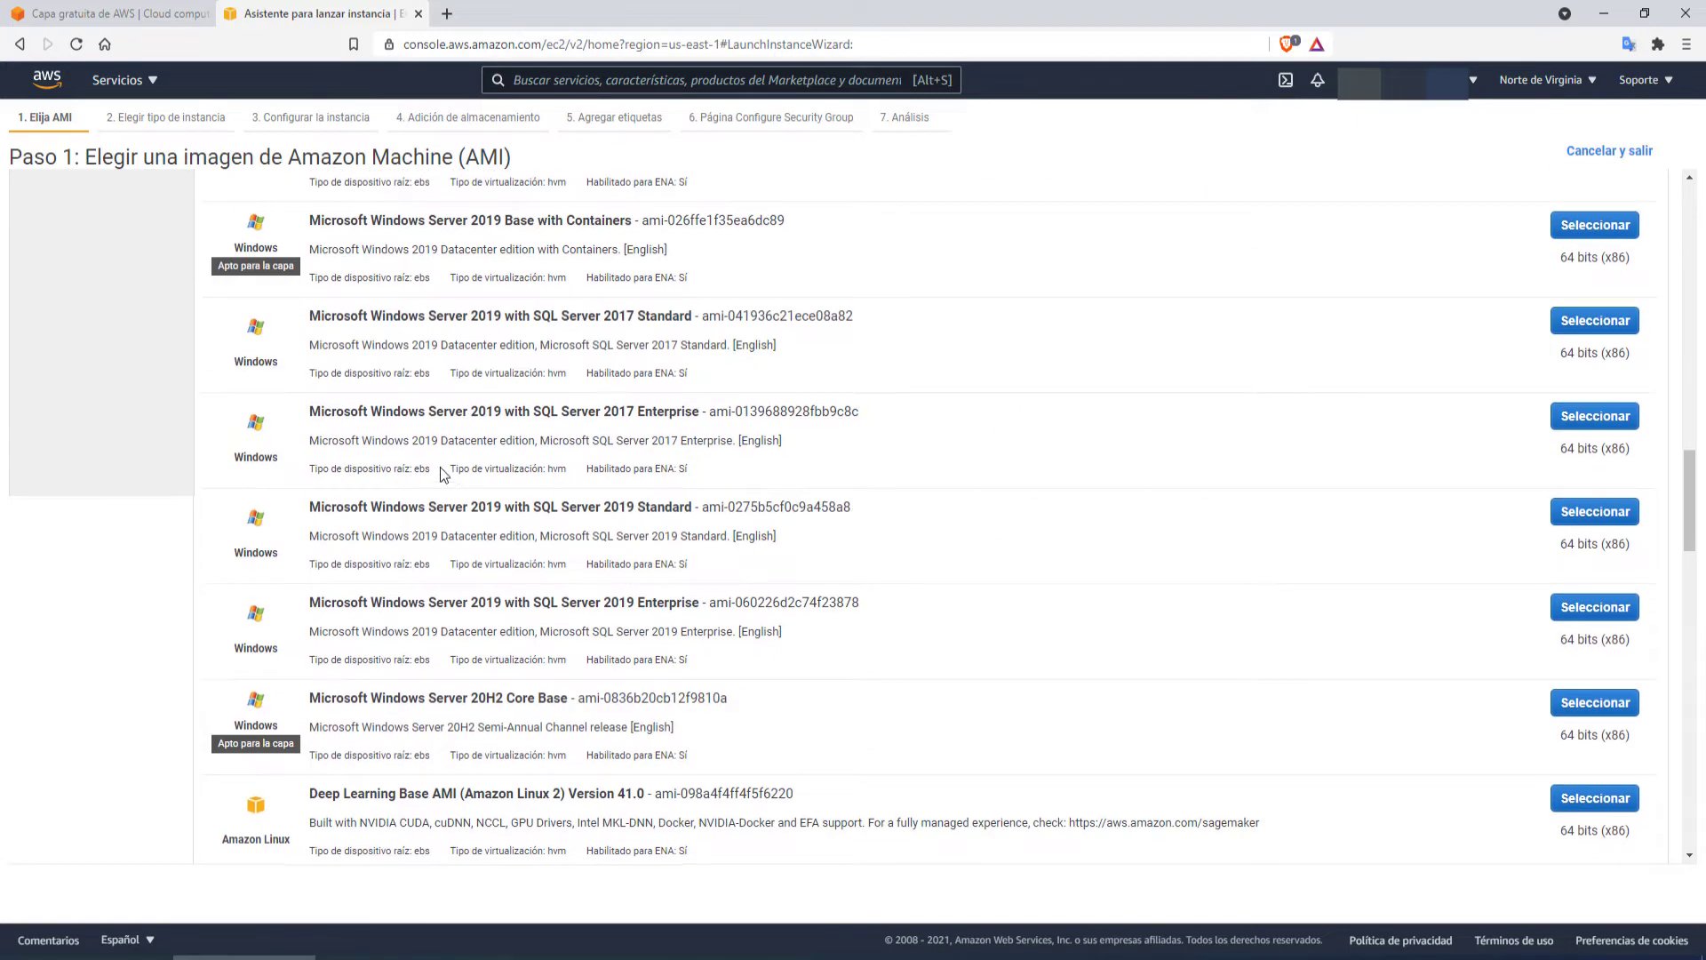
pyautogui.scroll(6, 365, 486)
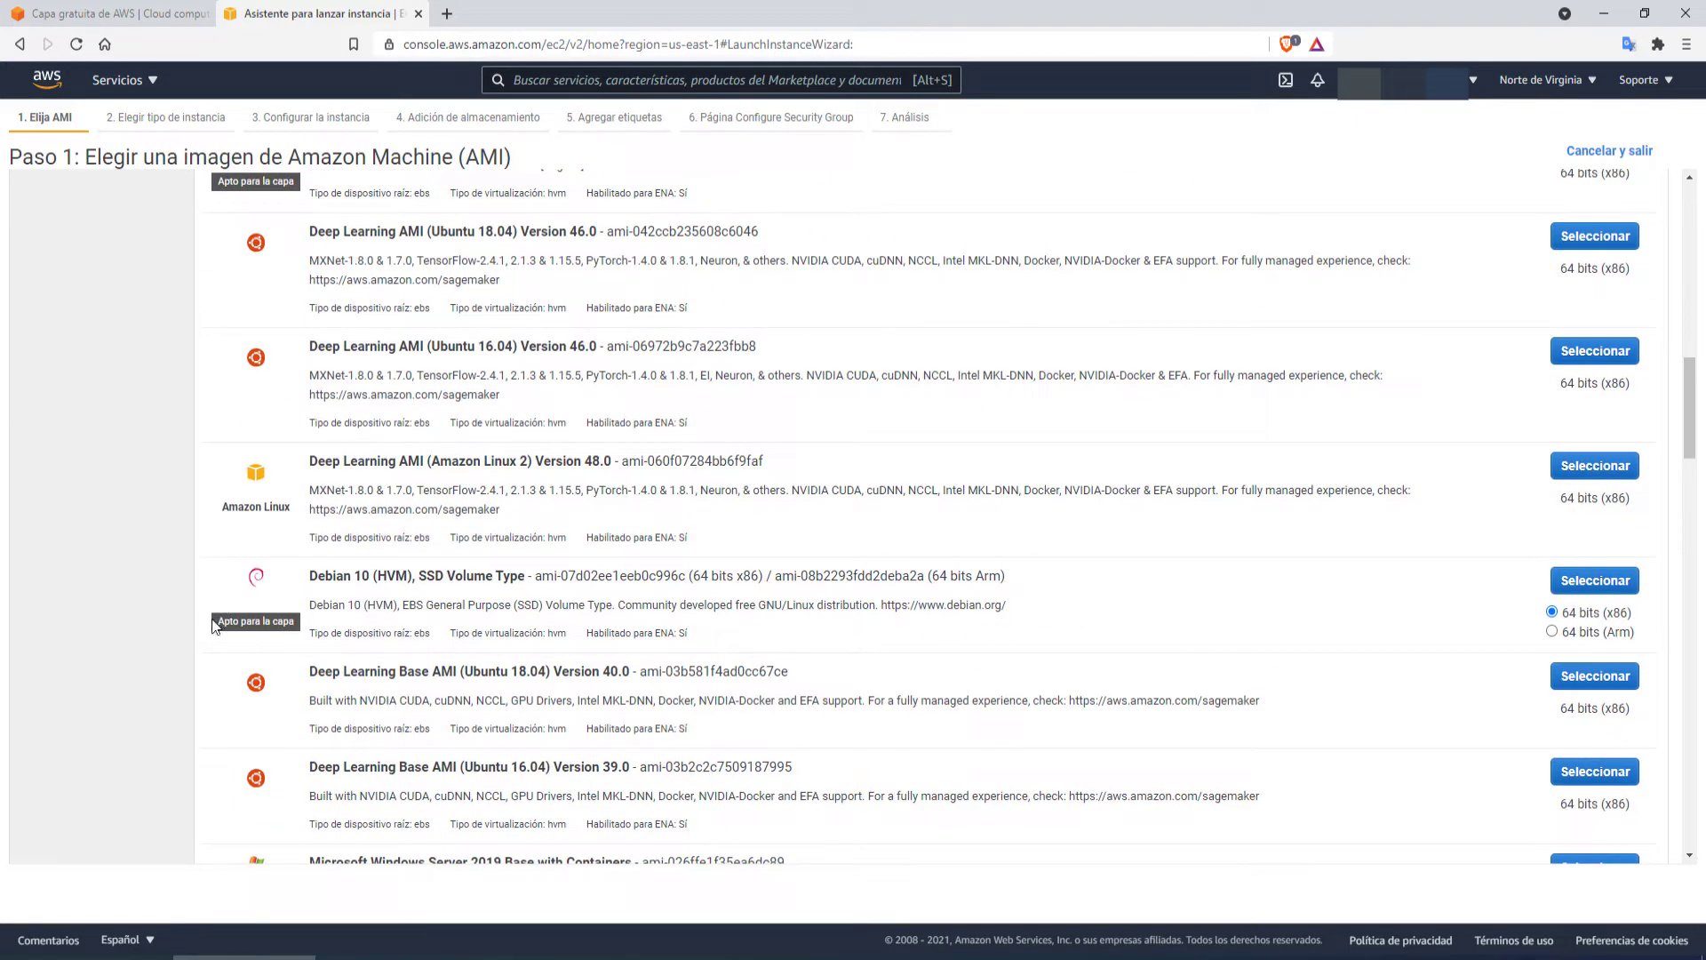
pyautogui.moveTo(239, 621); pyautogui.dragTo(285, 625)
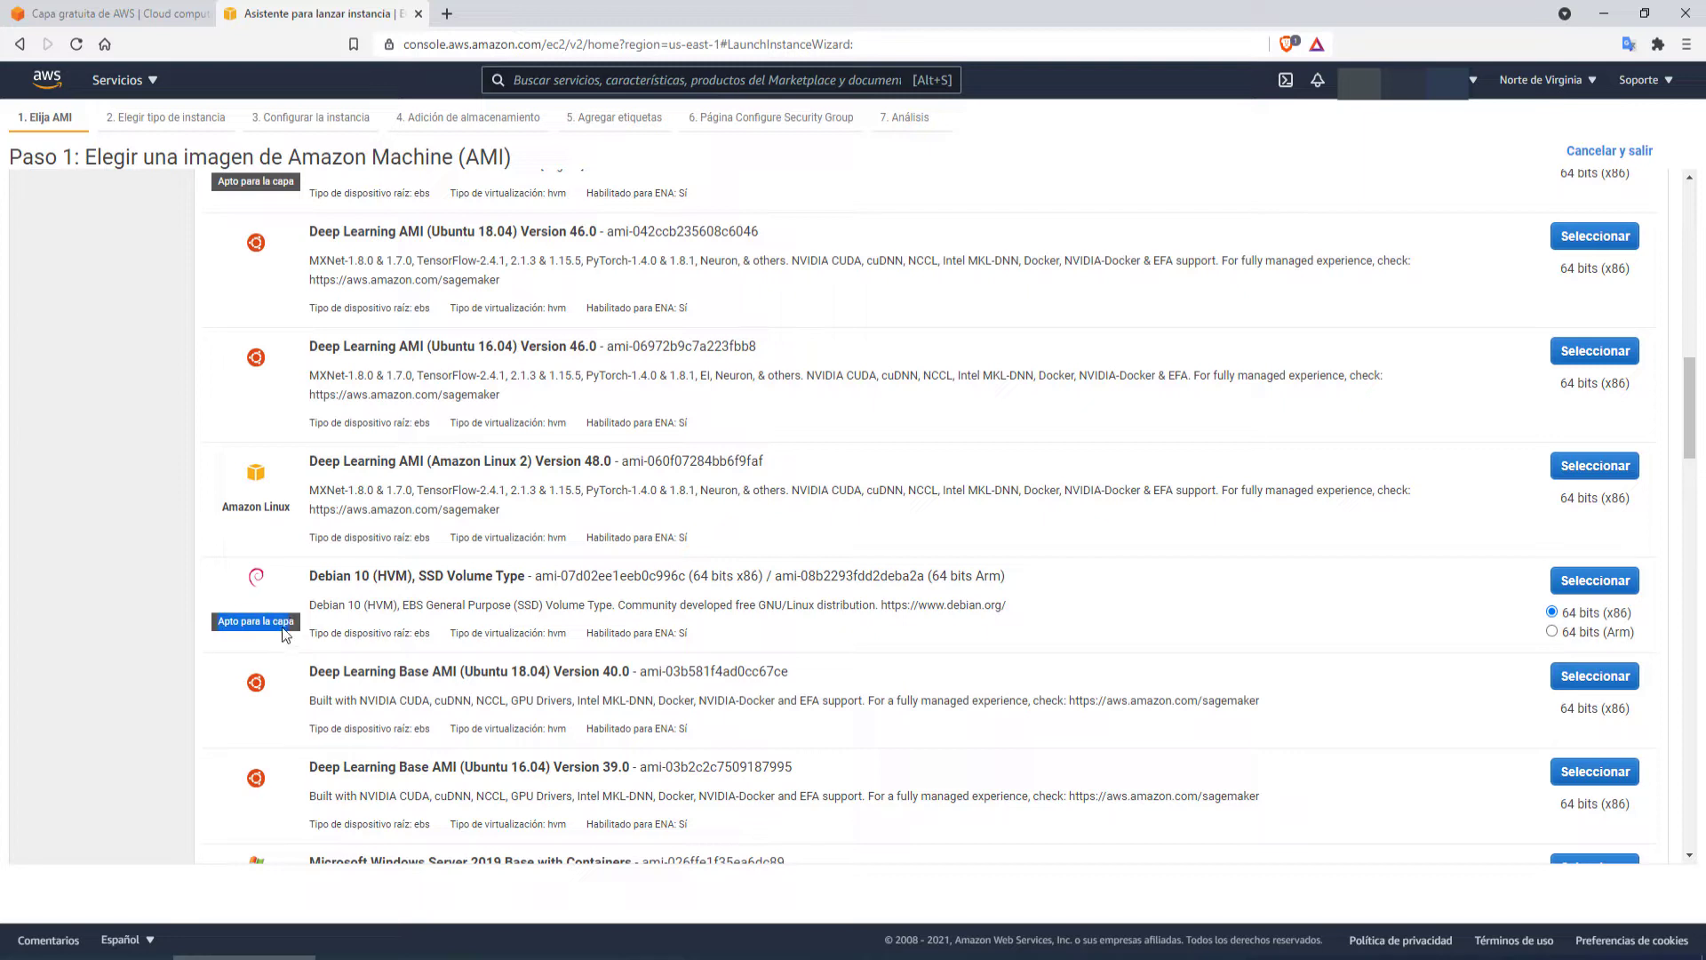
pyautogui.scroll(6, 293, 625)
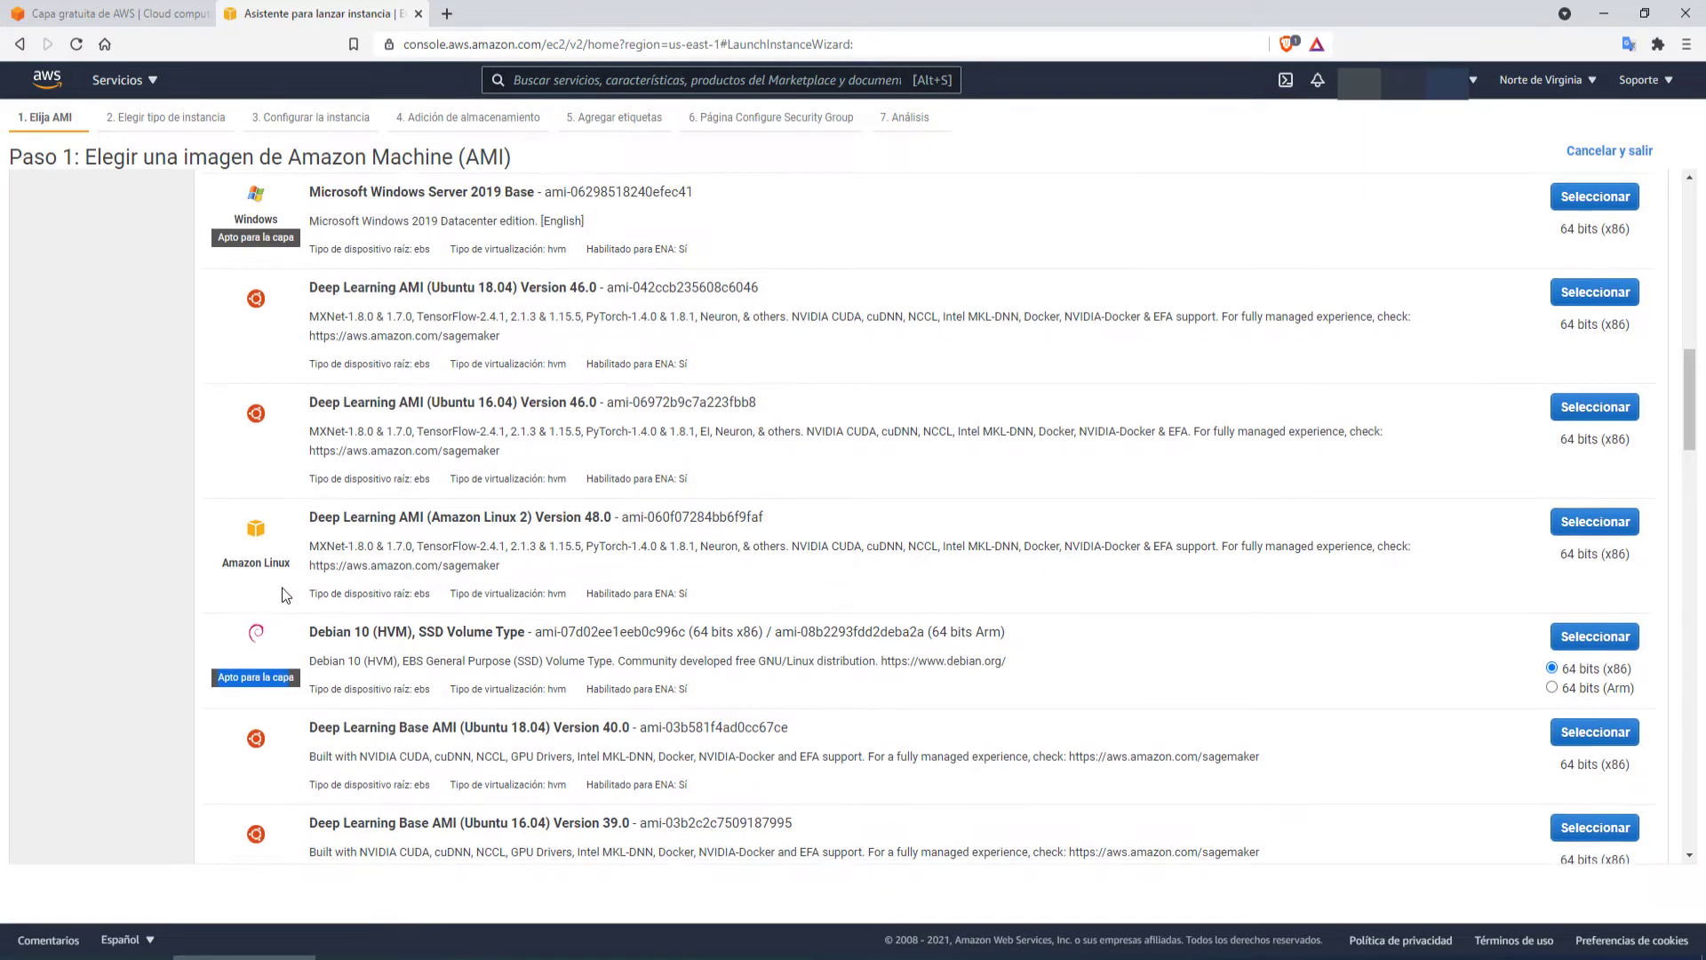
pyautogui.scroll(7, 279, 573)
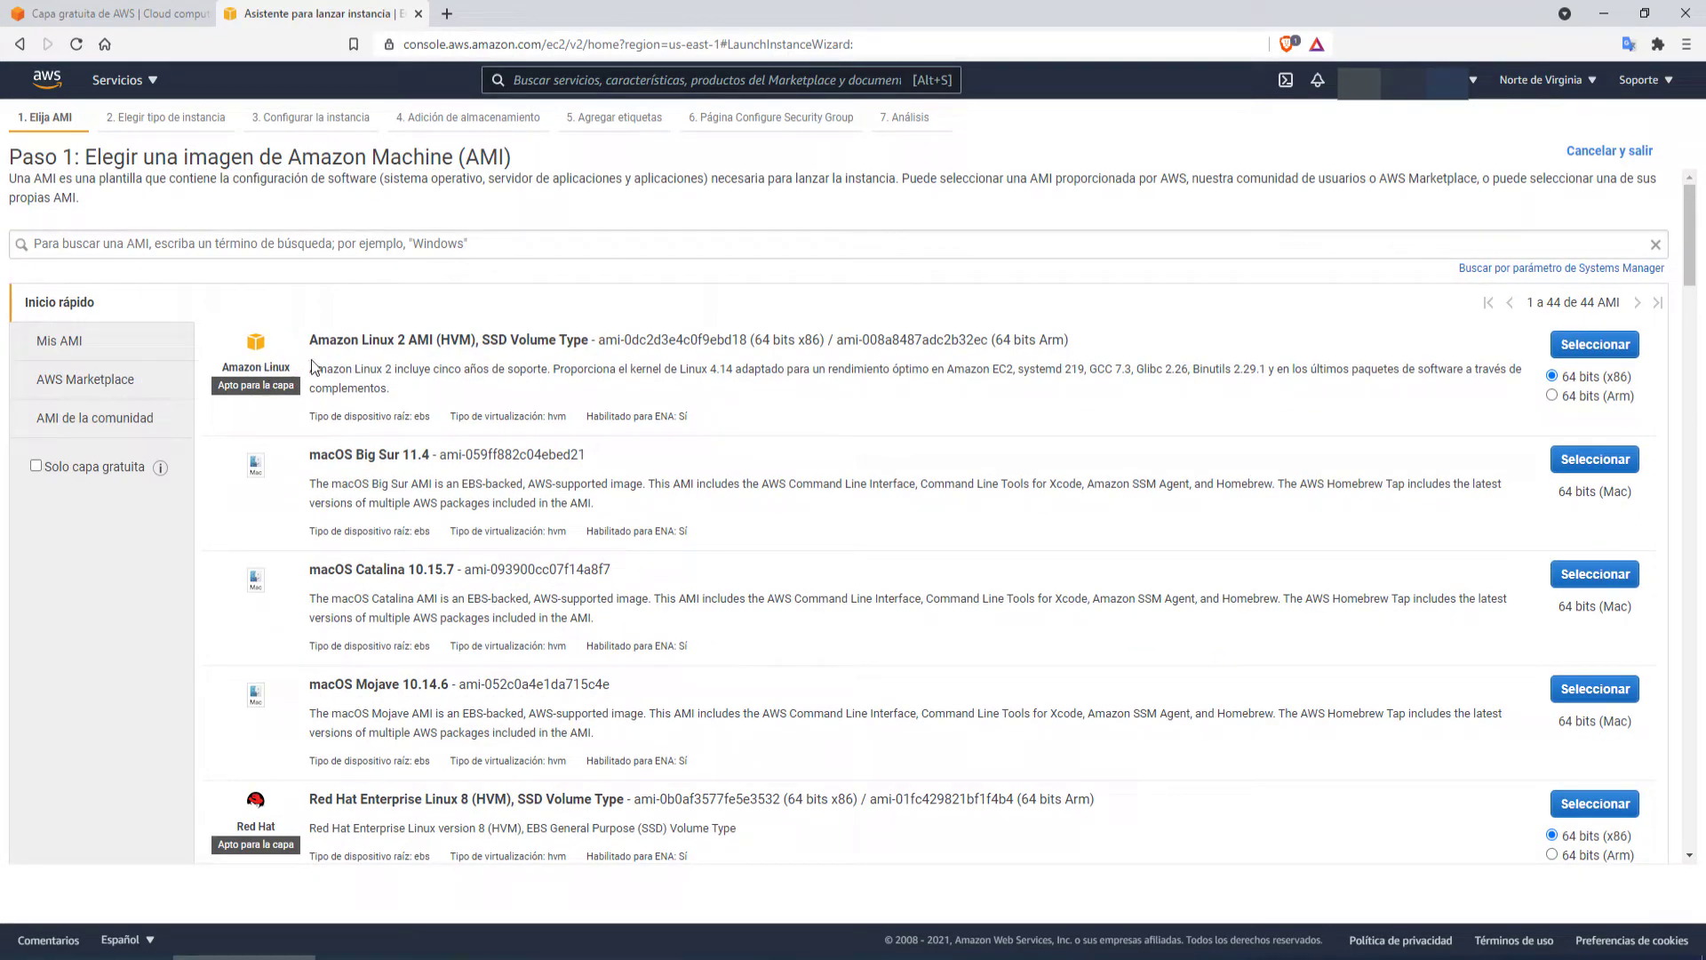
# Step: Compare the quick-start Linux, macOS, Ubuntu and Windows Server images, checking which are eligible for the free tier
pyautogui.scroll(-4, 271, 453)
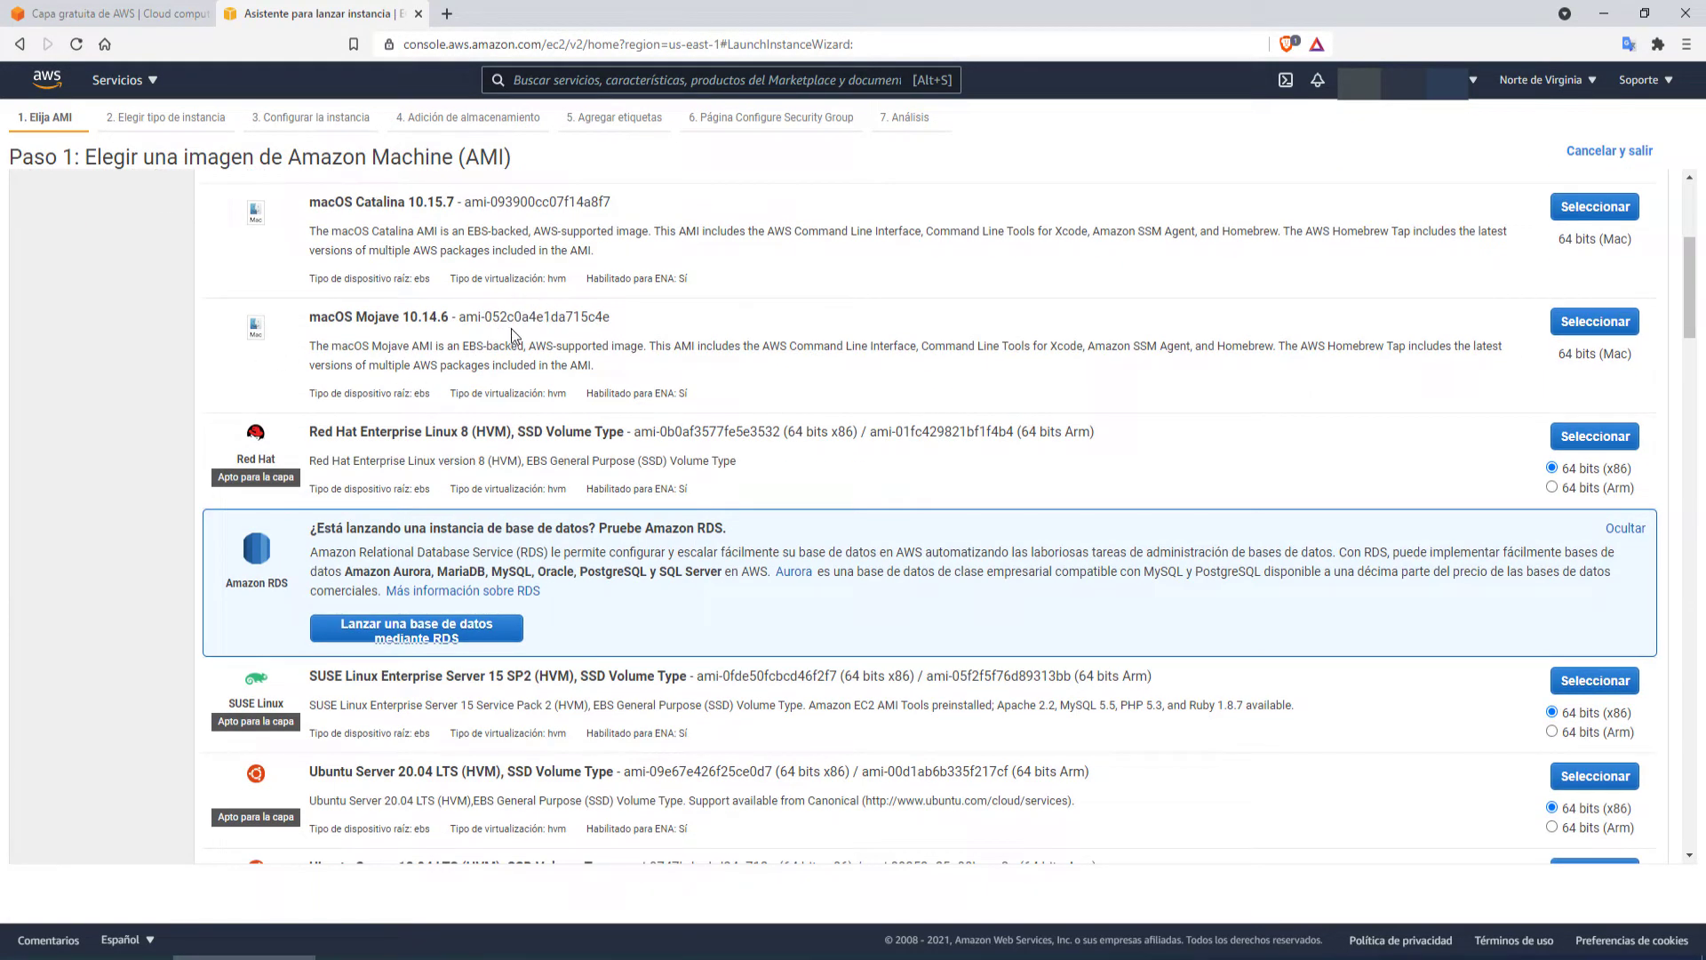
pyautogui.scroll(-8, 480, 350)
pyautogui.scroll(-2, 476, 355)
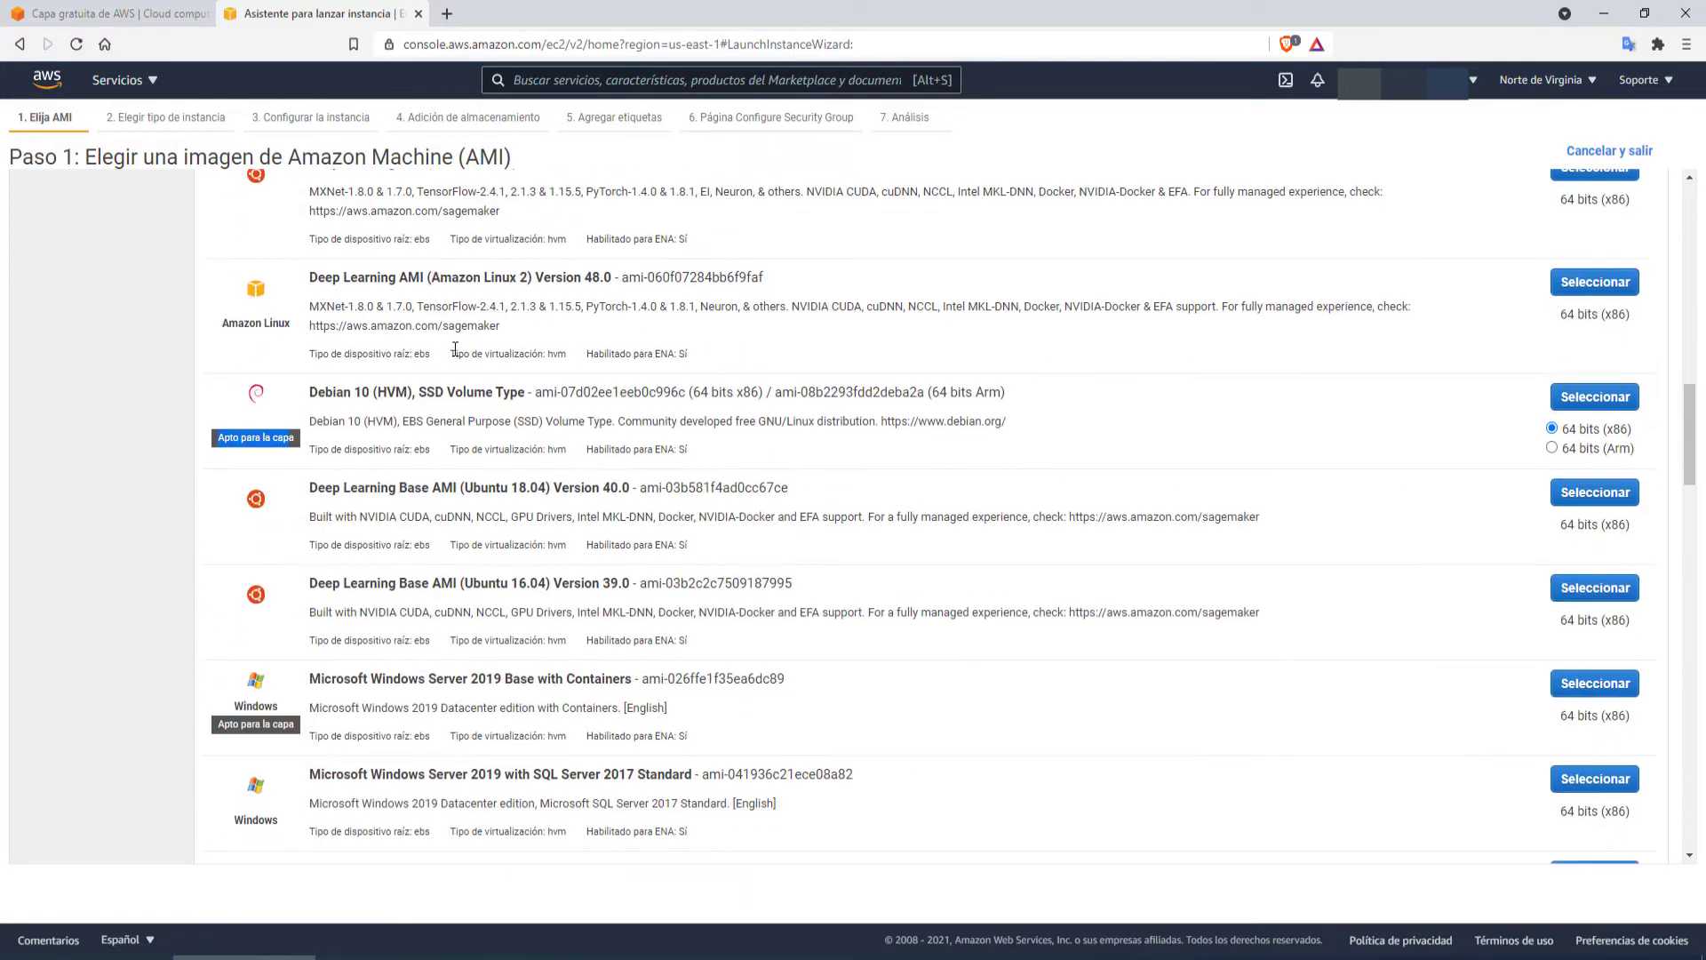
pyautogui.scroll(2, 445, 338)
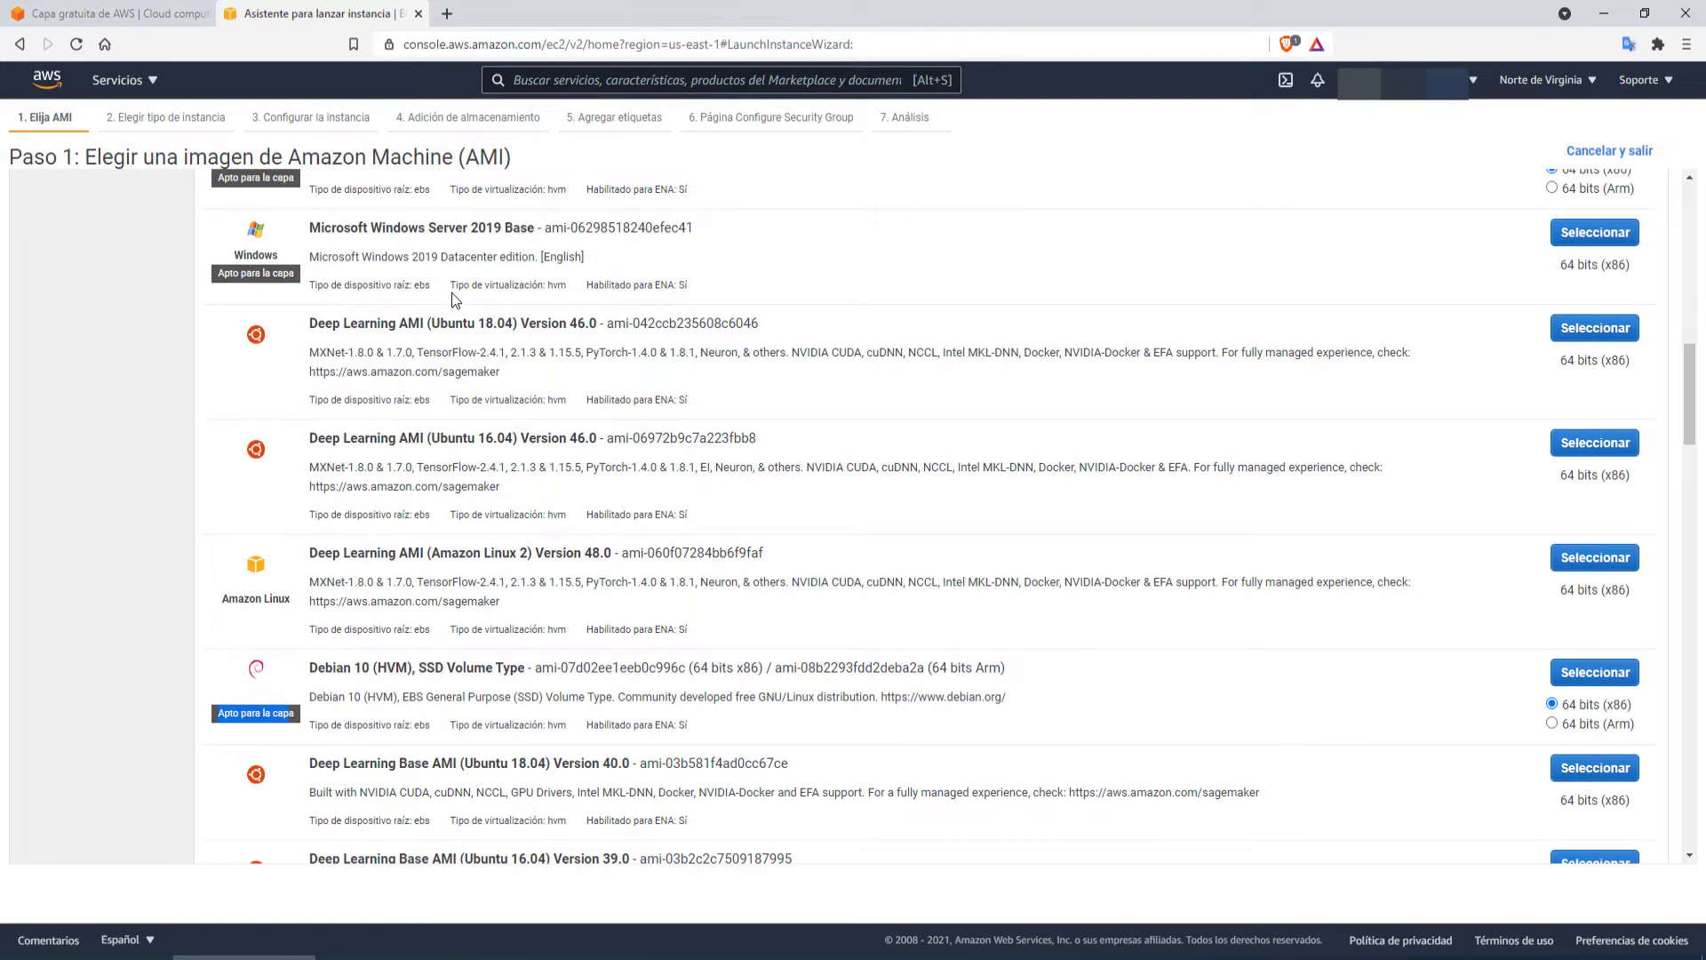
pyautogui.scroll(13, 451, 293)
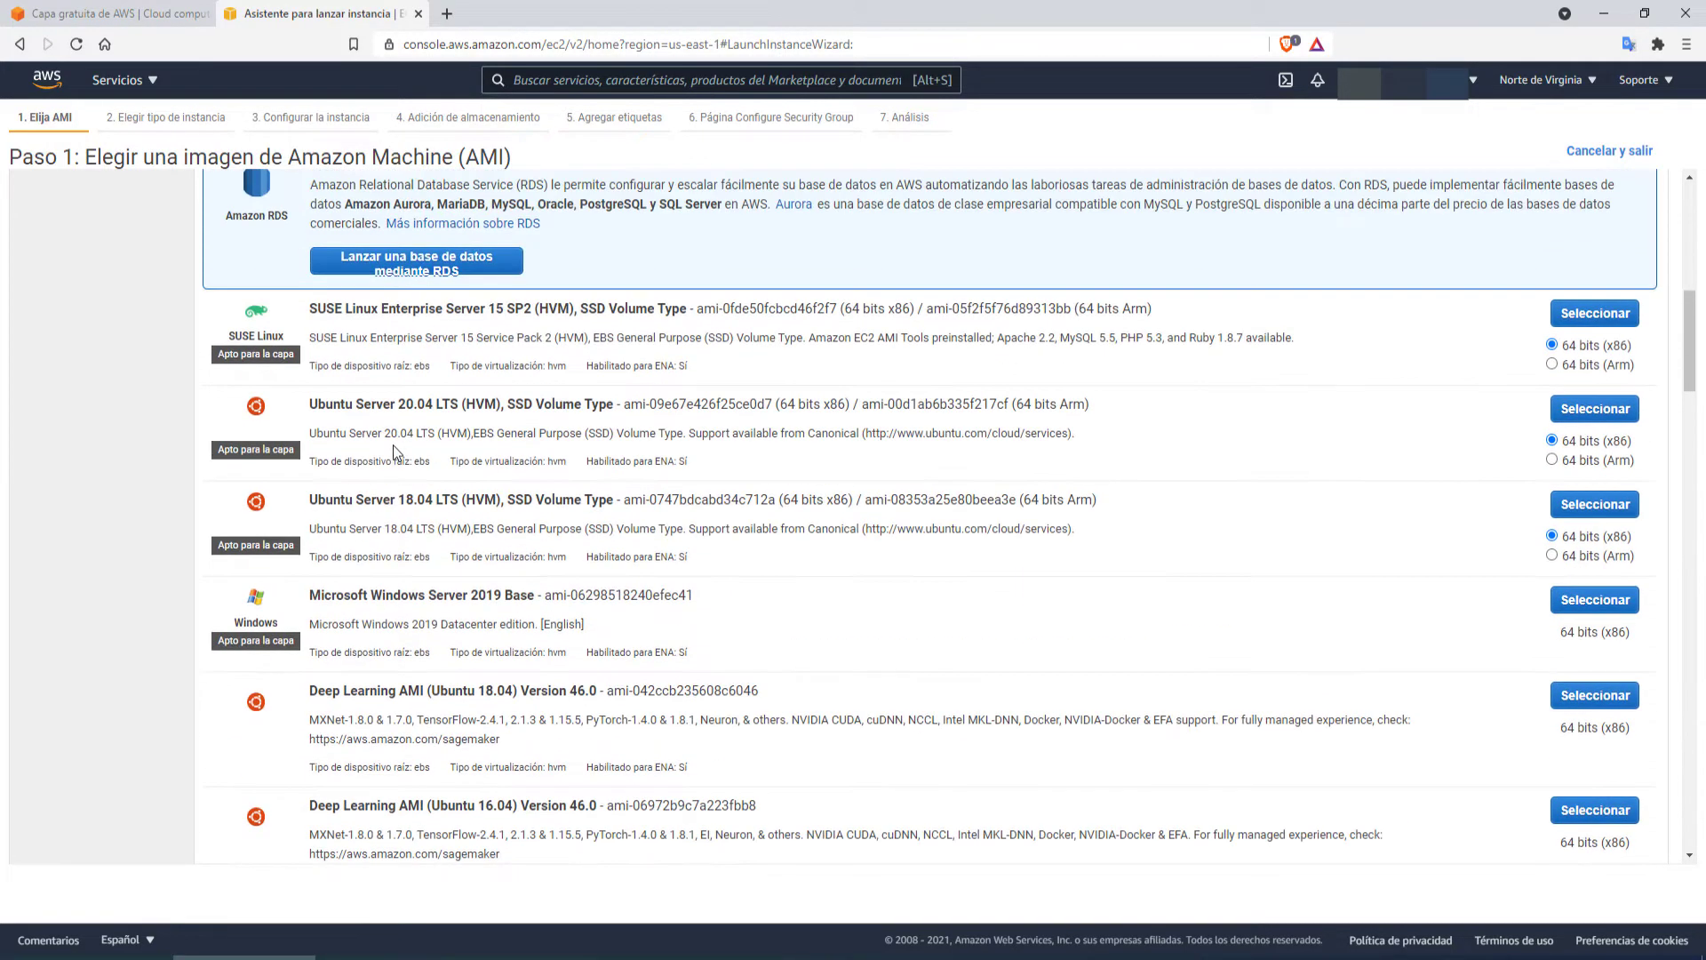
pyautogui.scroll(1, 397, 377)
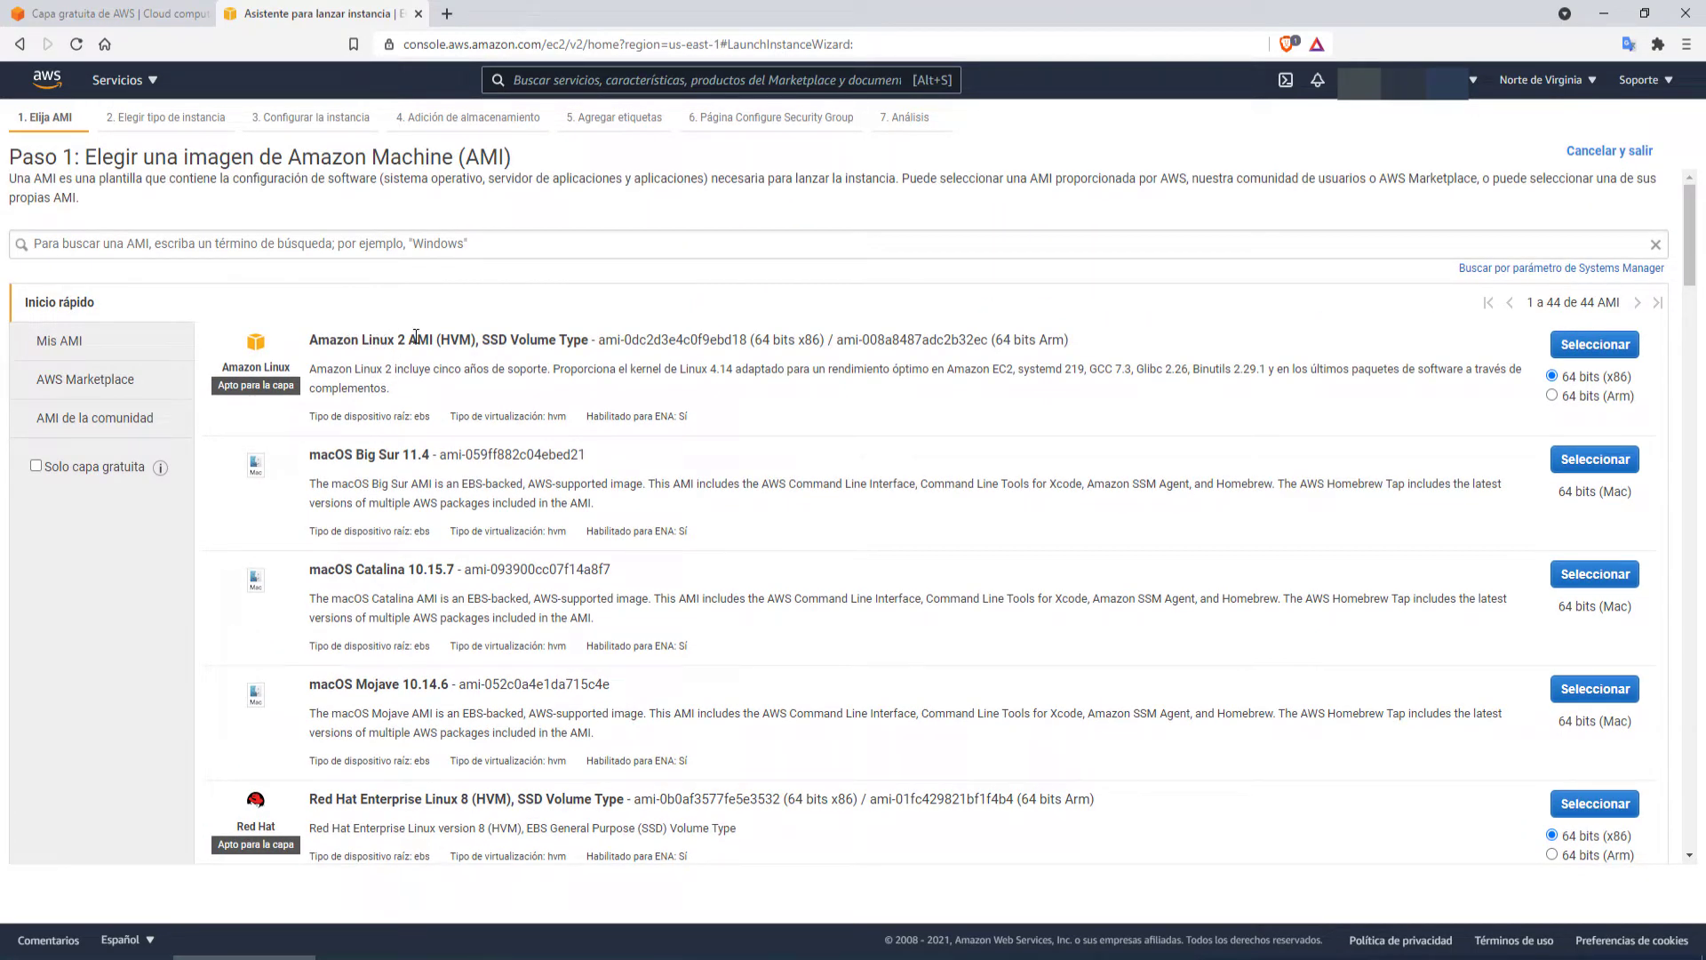
pyautogui.scroll(-5, 401, 337)
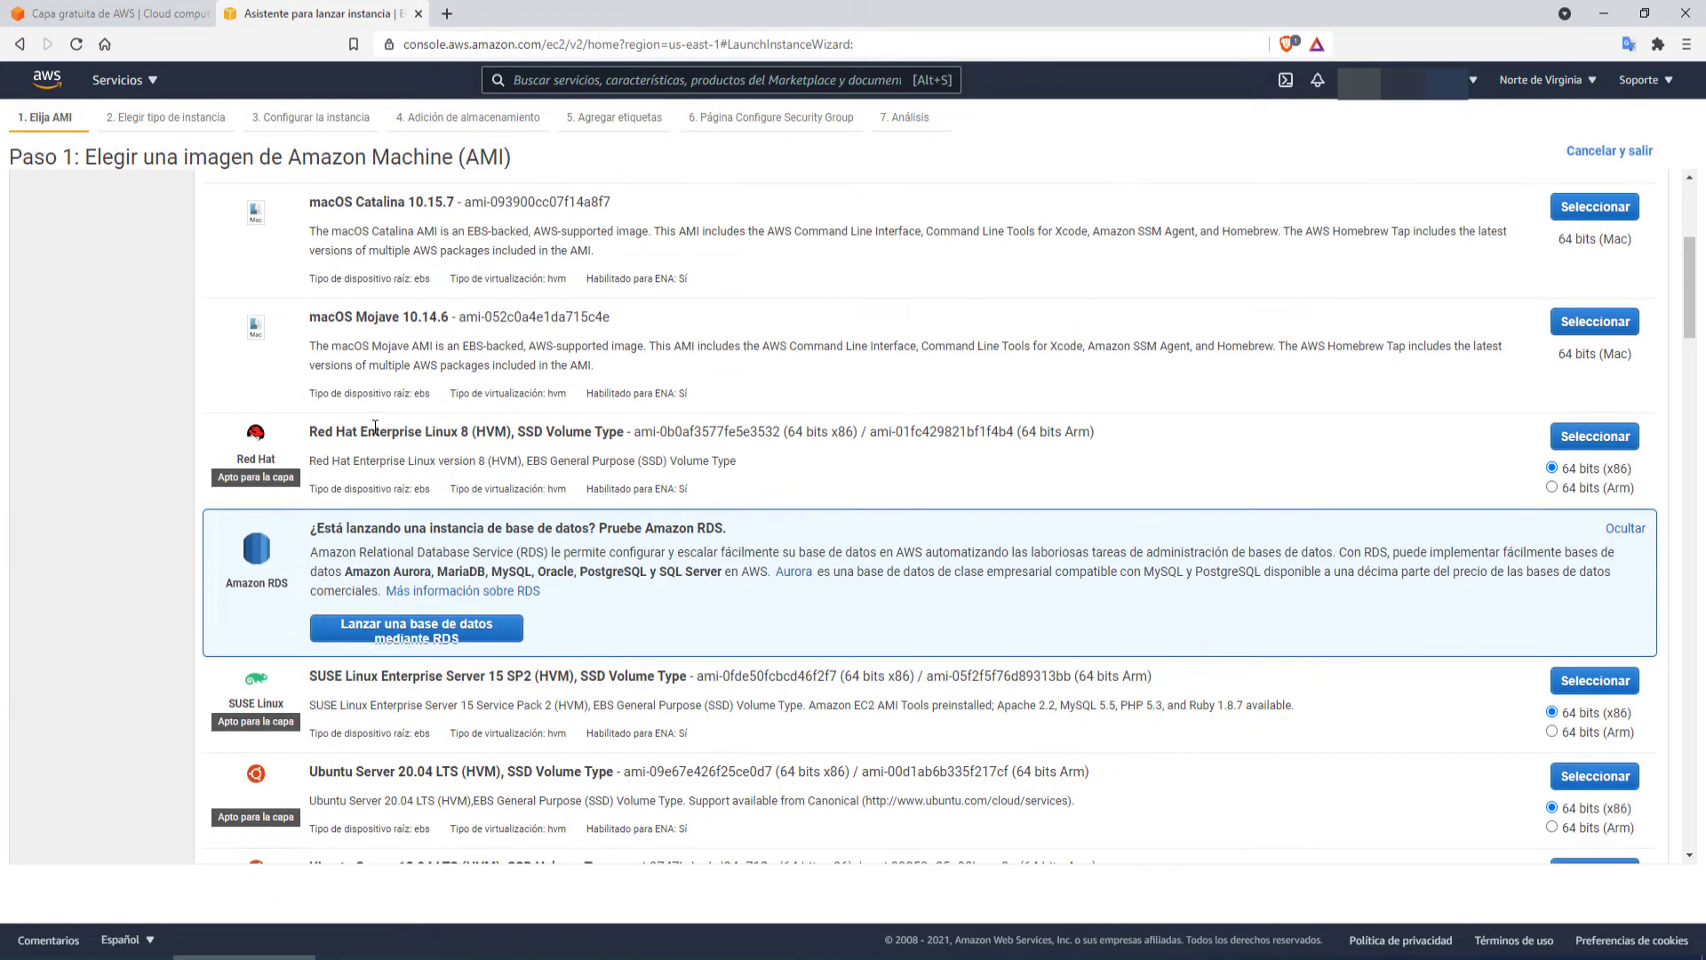
pyautogui.scroll(-5, 374, 425)
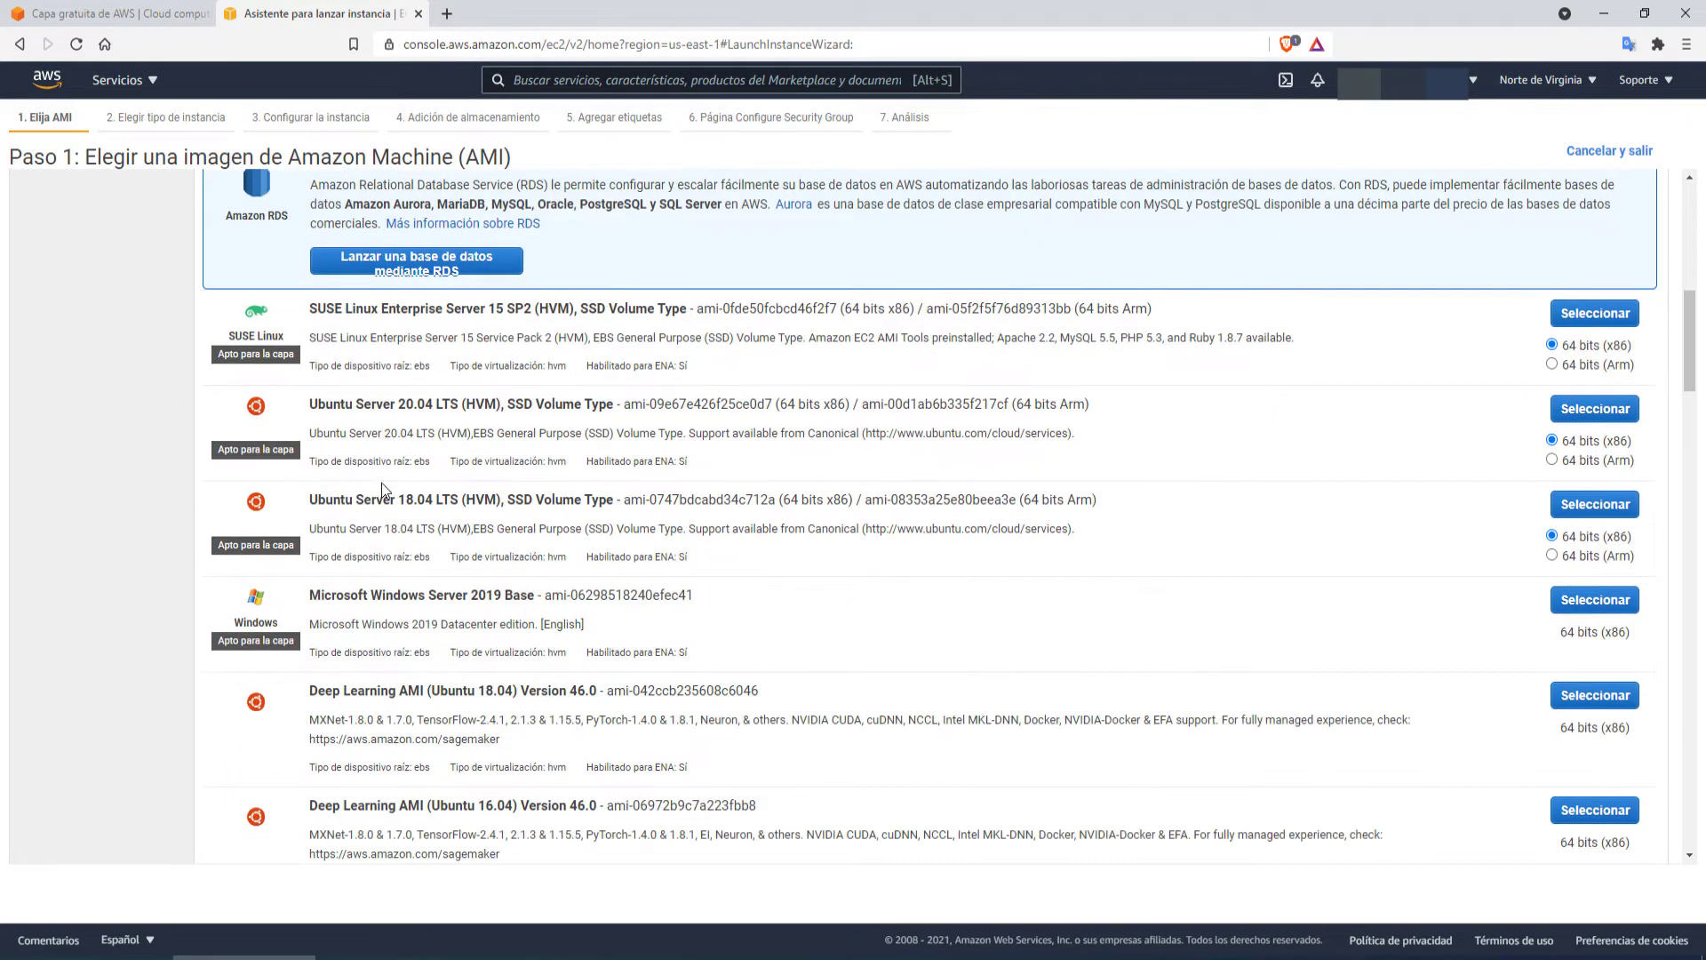
pyautogui.scroll(10, 374, 485)
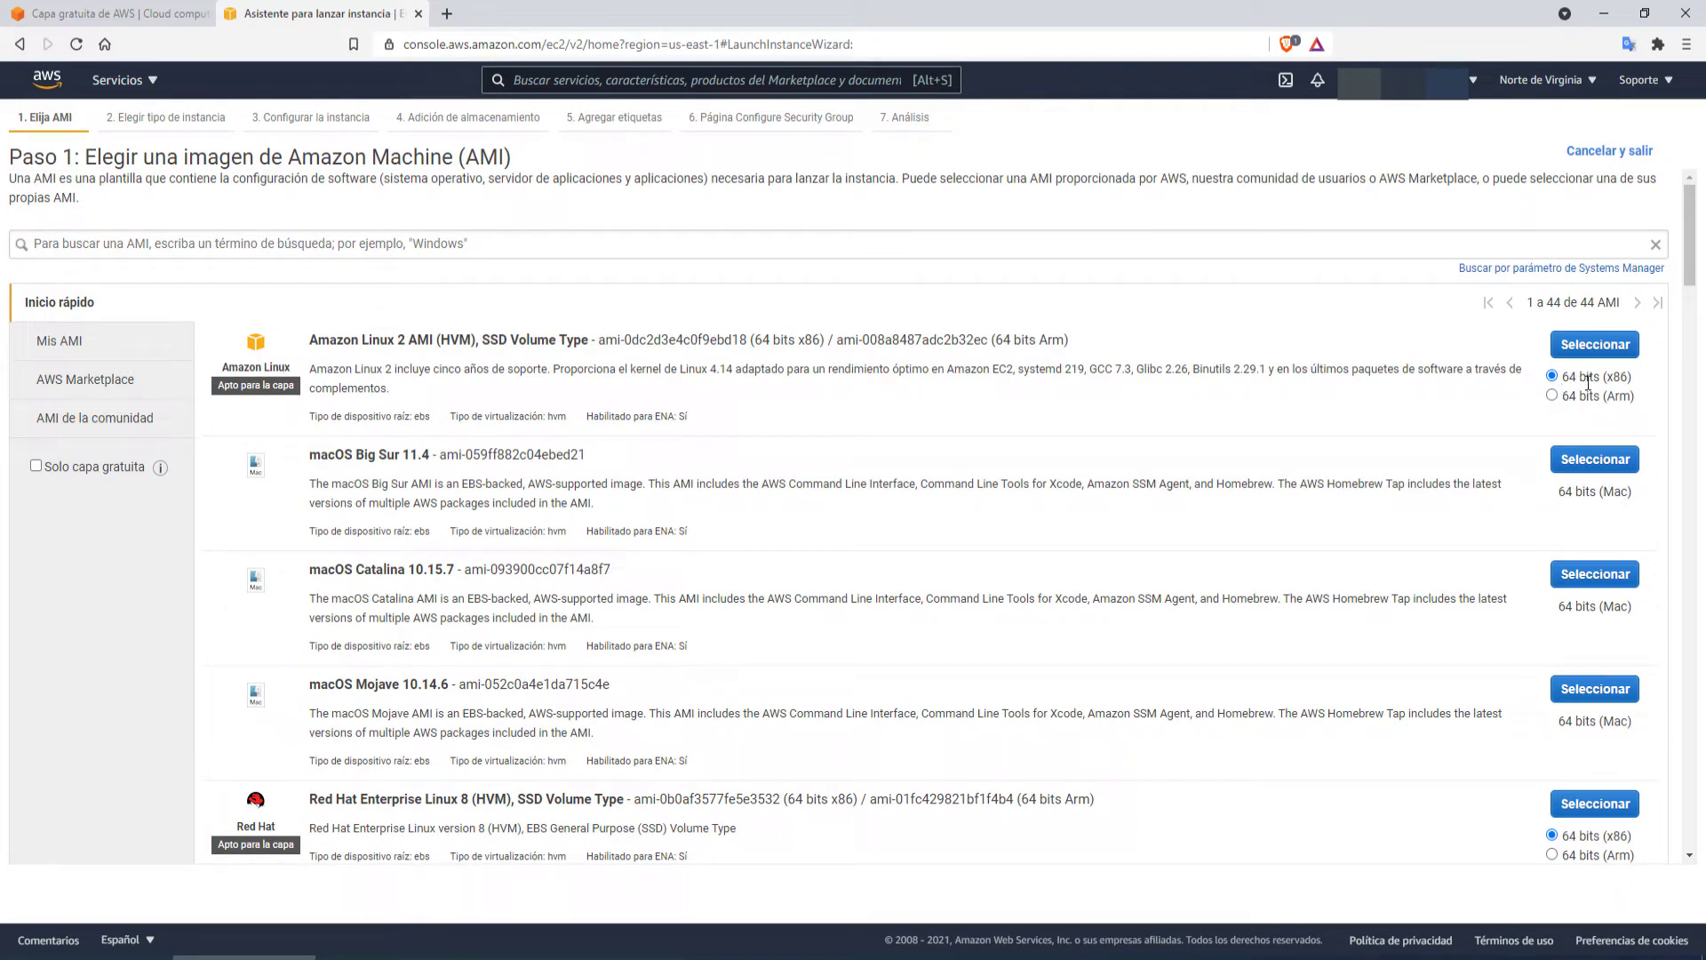
# Step: Choose the Amazon Linux 2 AMI (HVM), SSD Volume Type, with the 64-bit (x86) architecture for the instance
pyautogui.moveTo(1569, 376); pyautogui.dragTo(1629, 396)
pyautogui.click(1550, 396)
pyautogui.click(1585, 350)
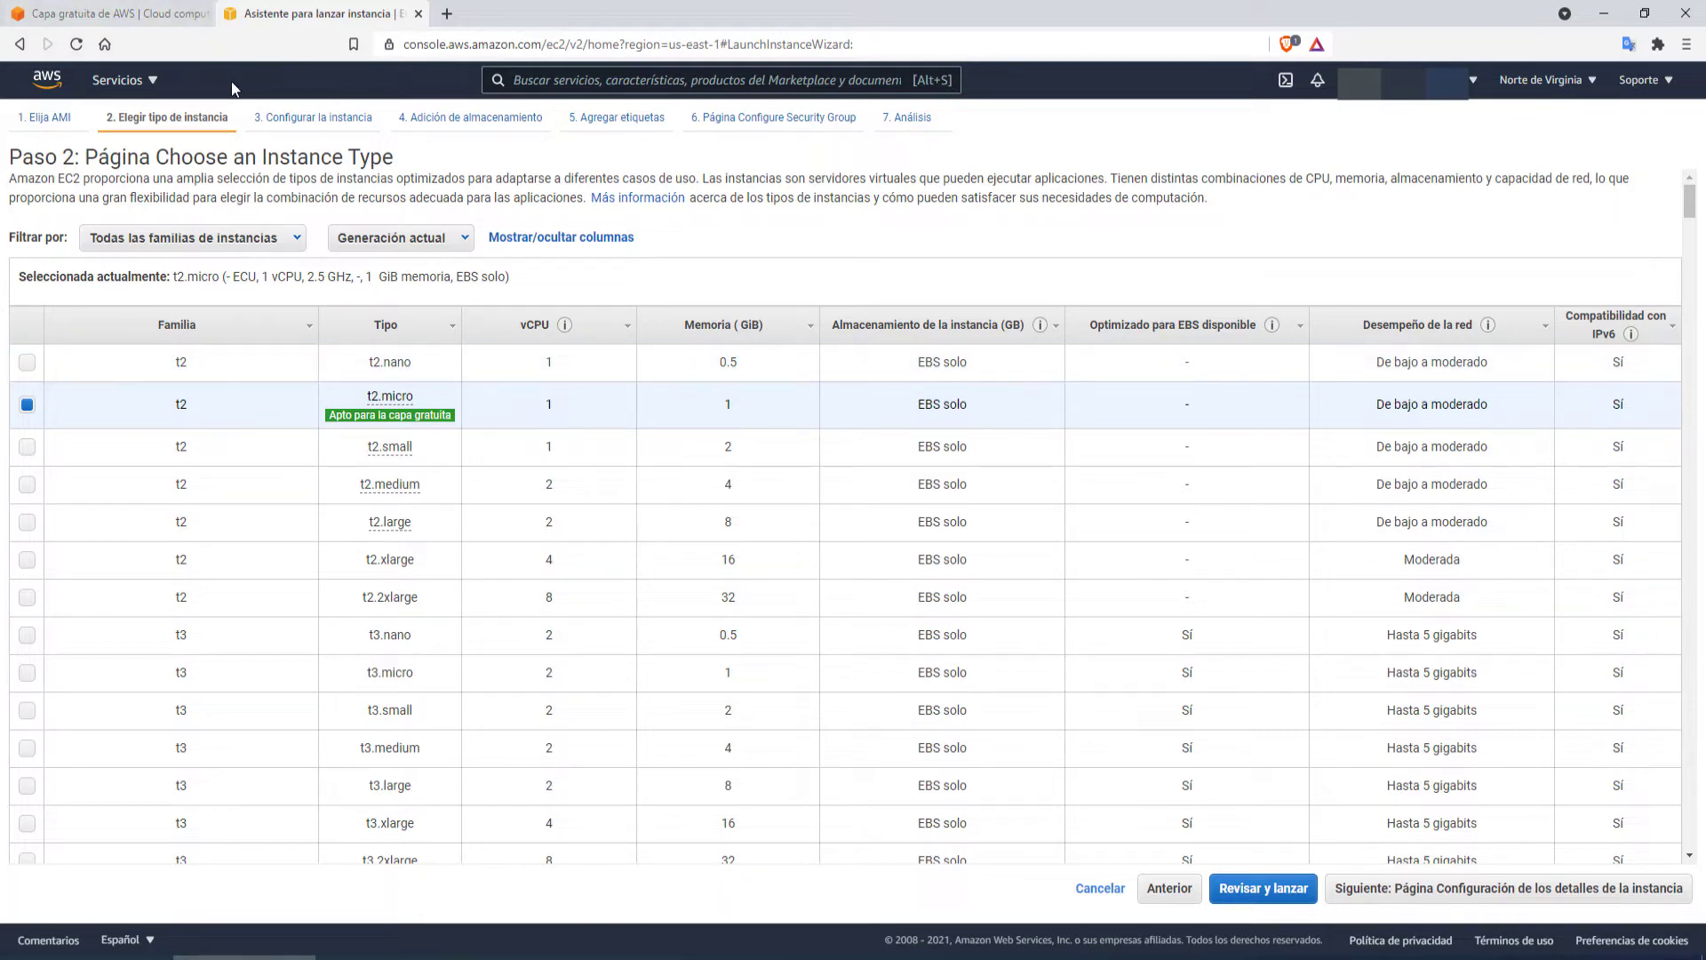
# Step: Compare the available instance types, including t2.small, and select the free-tier eligible t2.micro
pyautogui.moveTo(339, 427)
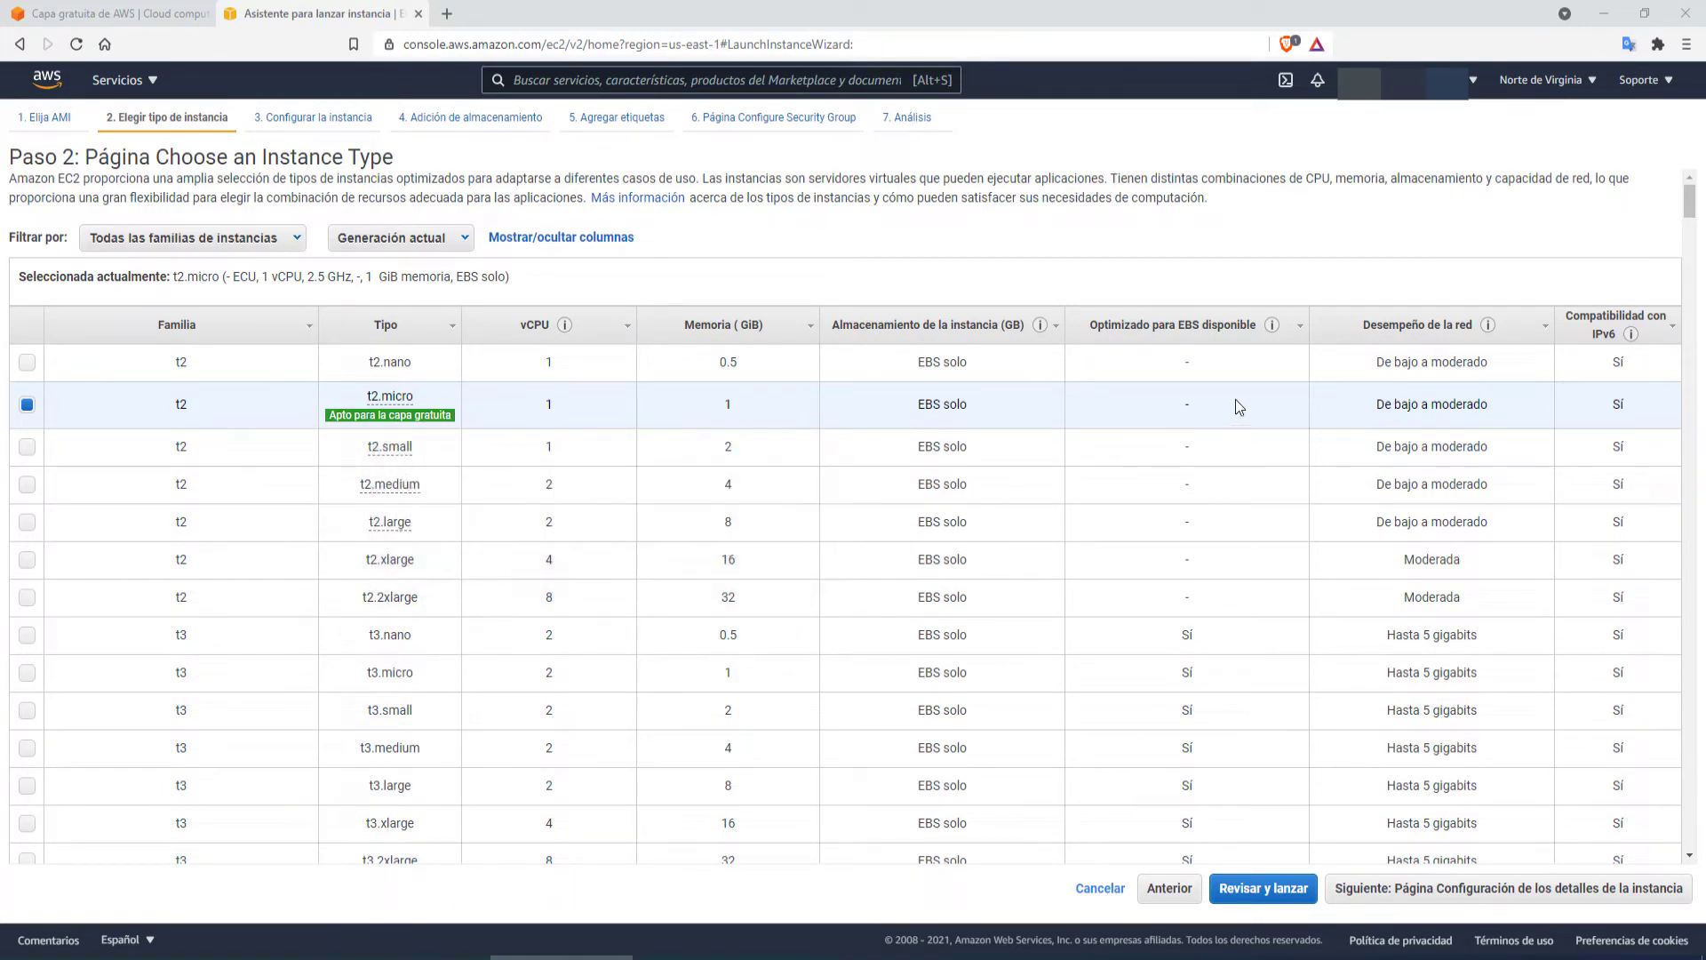
pyautogui.scroll(-7, 560, 546)
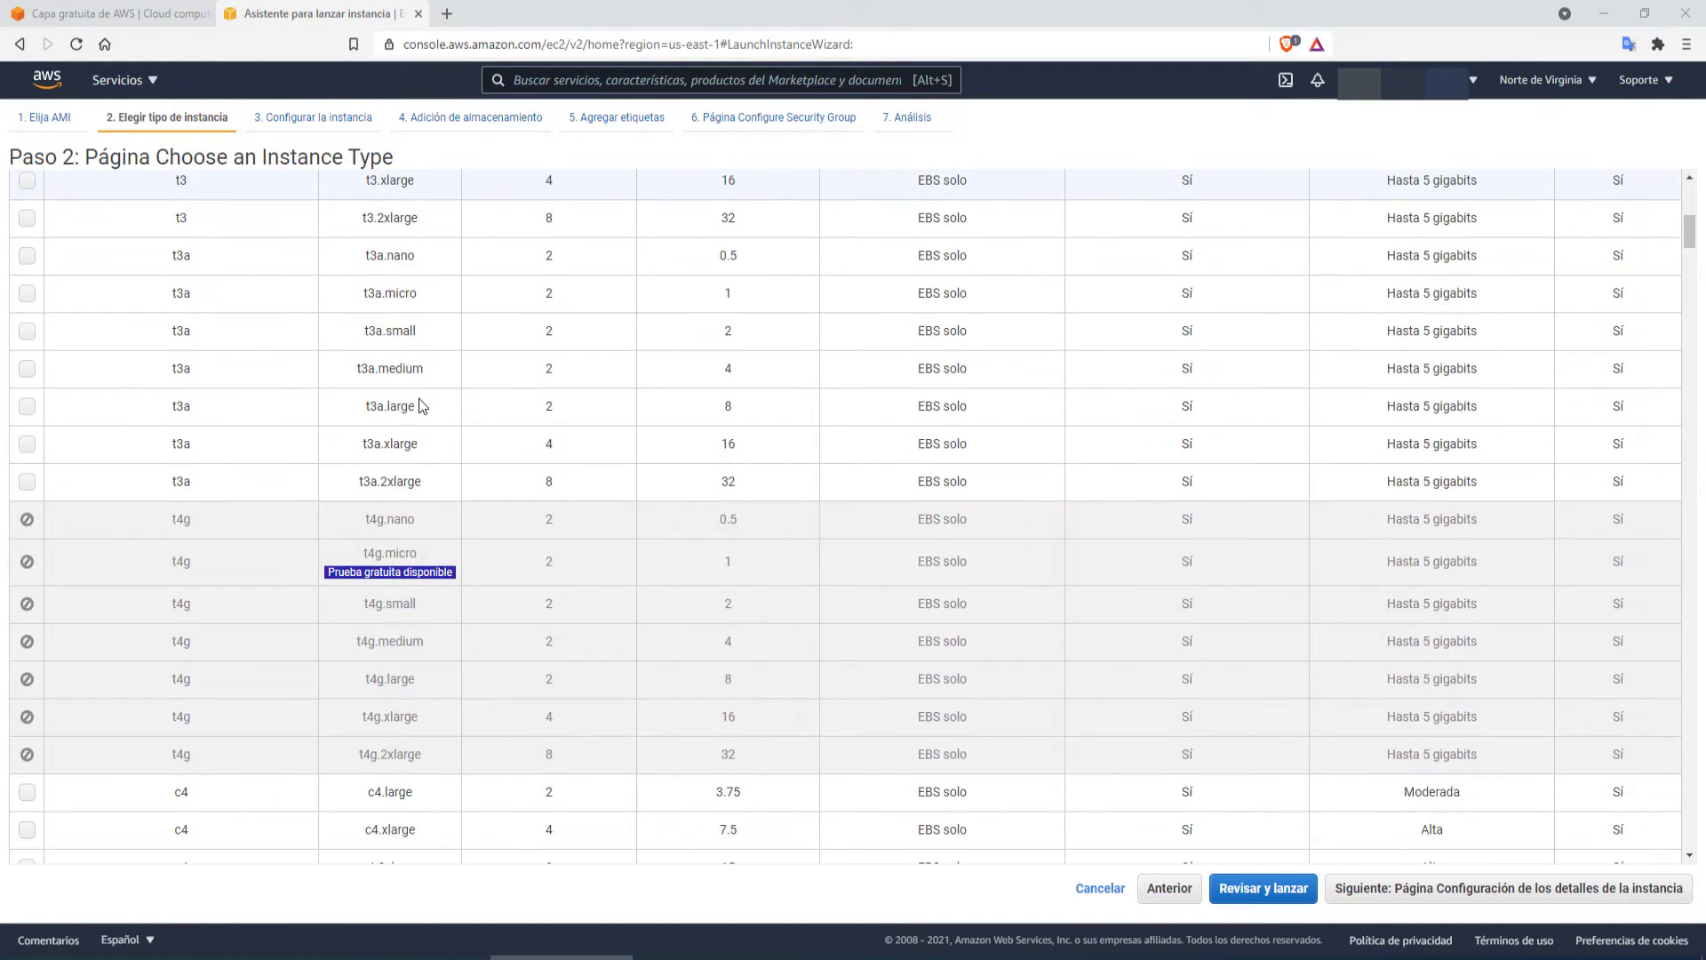
pyautogui.scroll(-7, 395, 525)
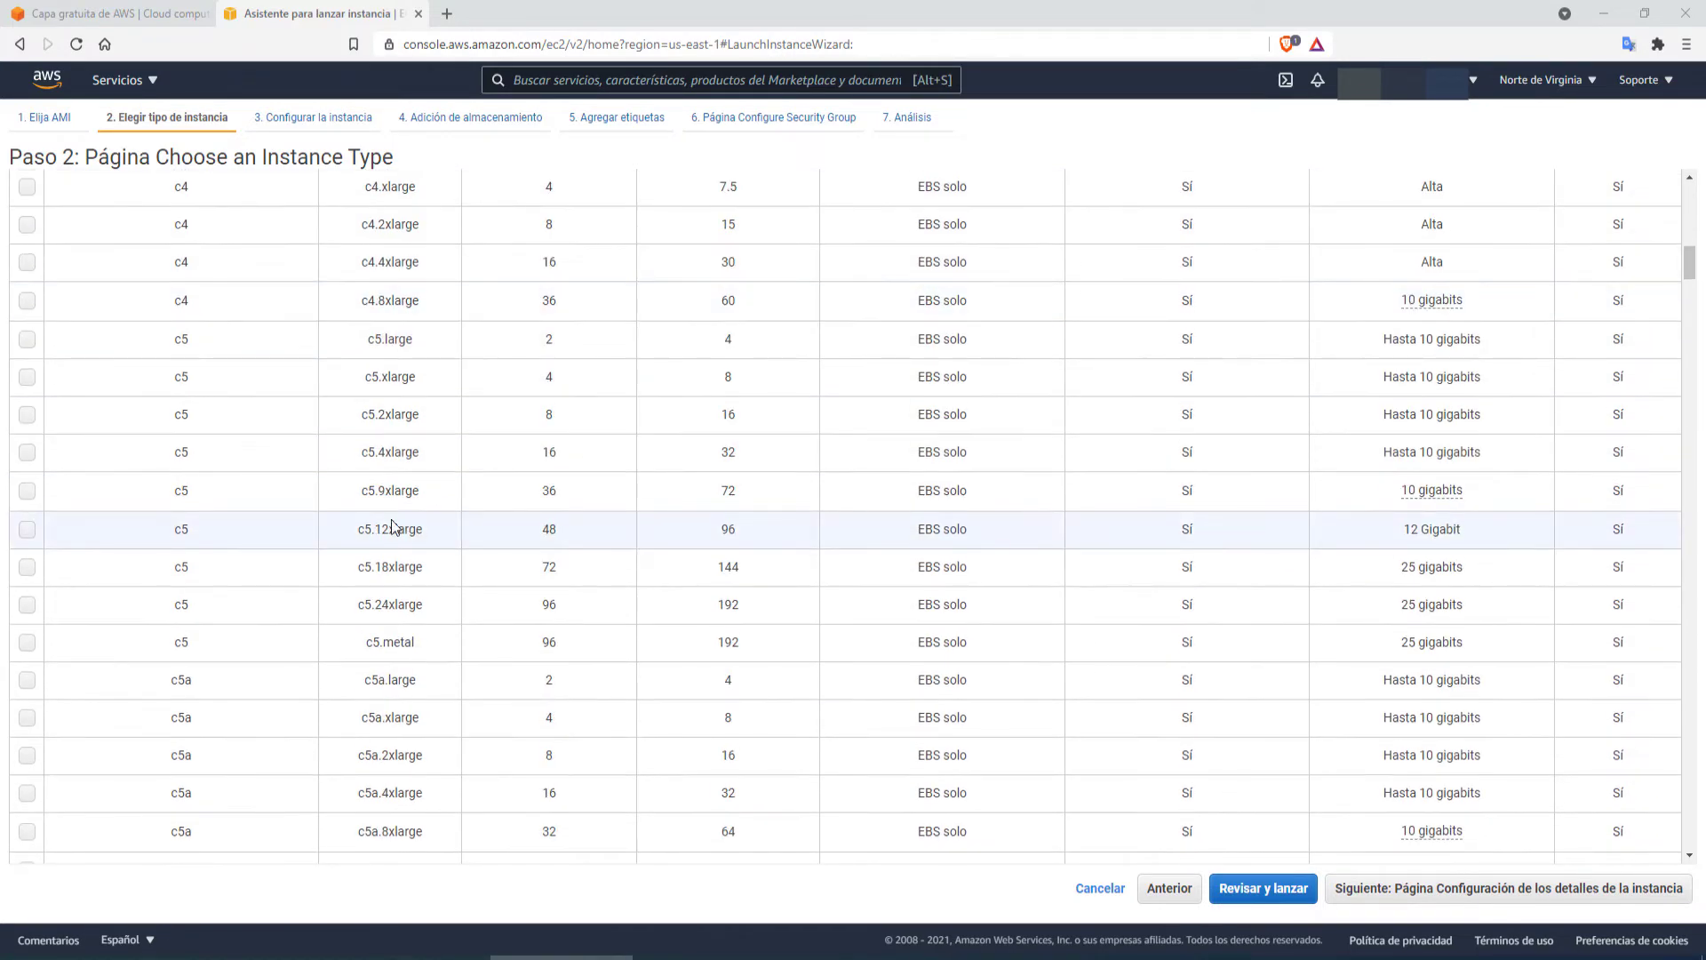
pyautogui.scroll(15, 392, 526)
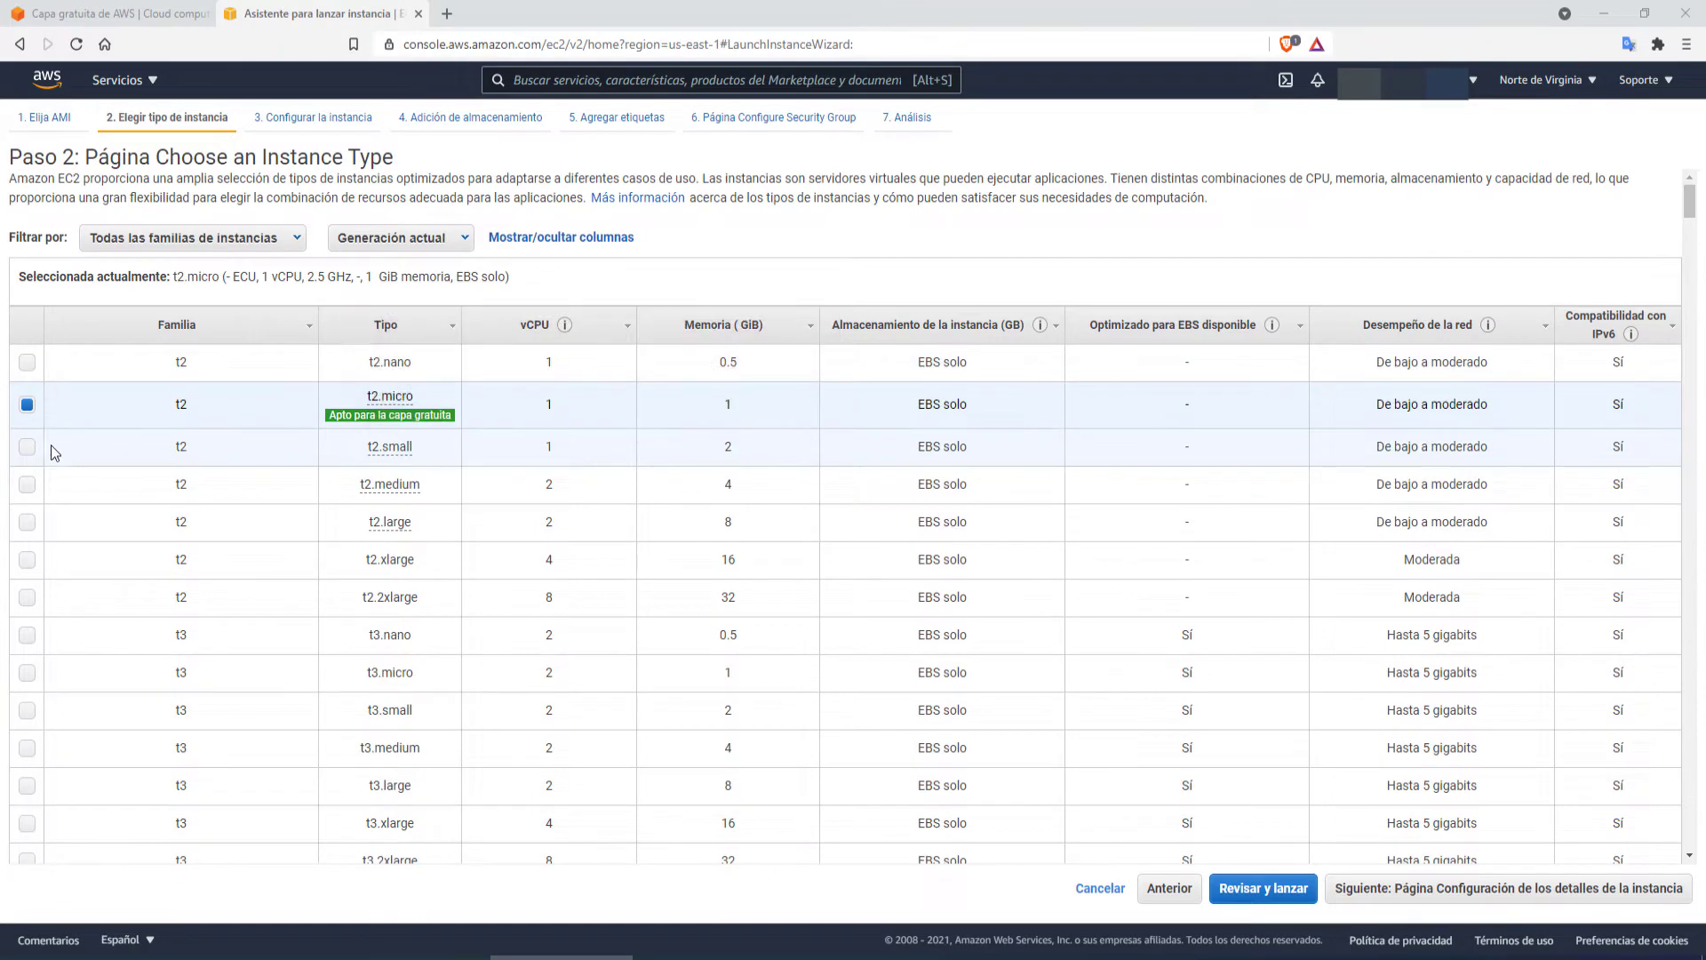
pyautogui.click(25, 447)
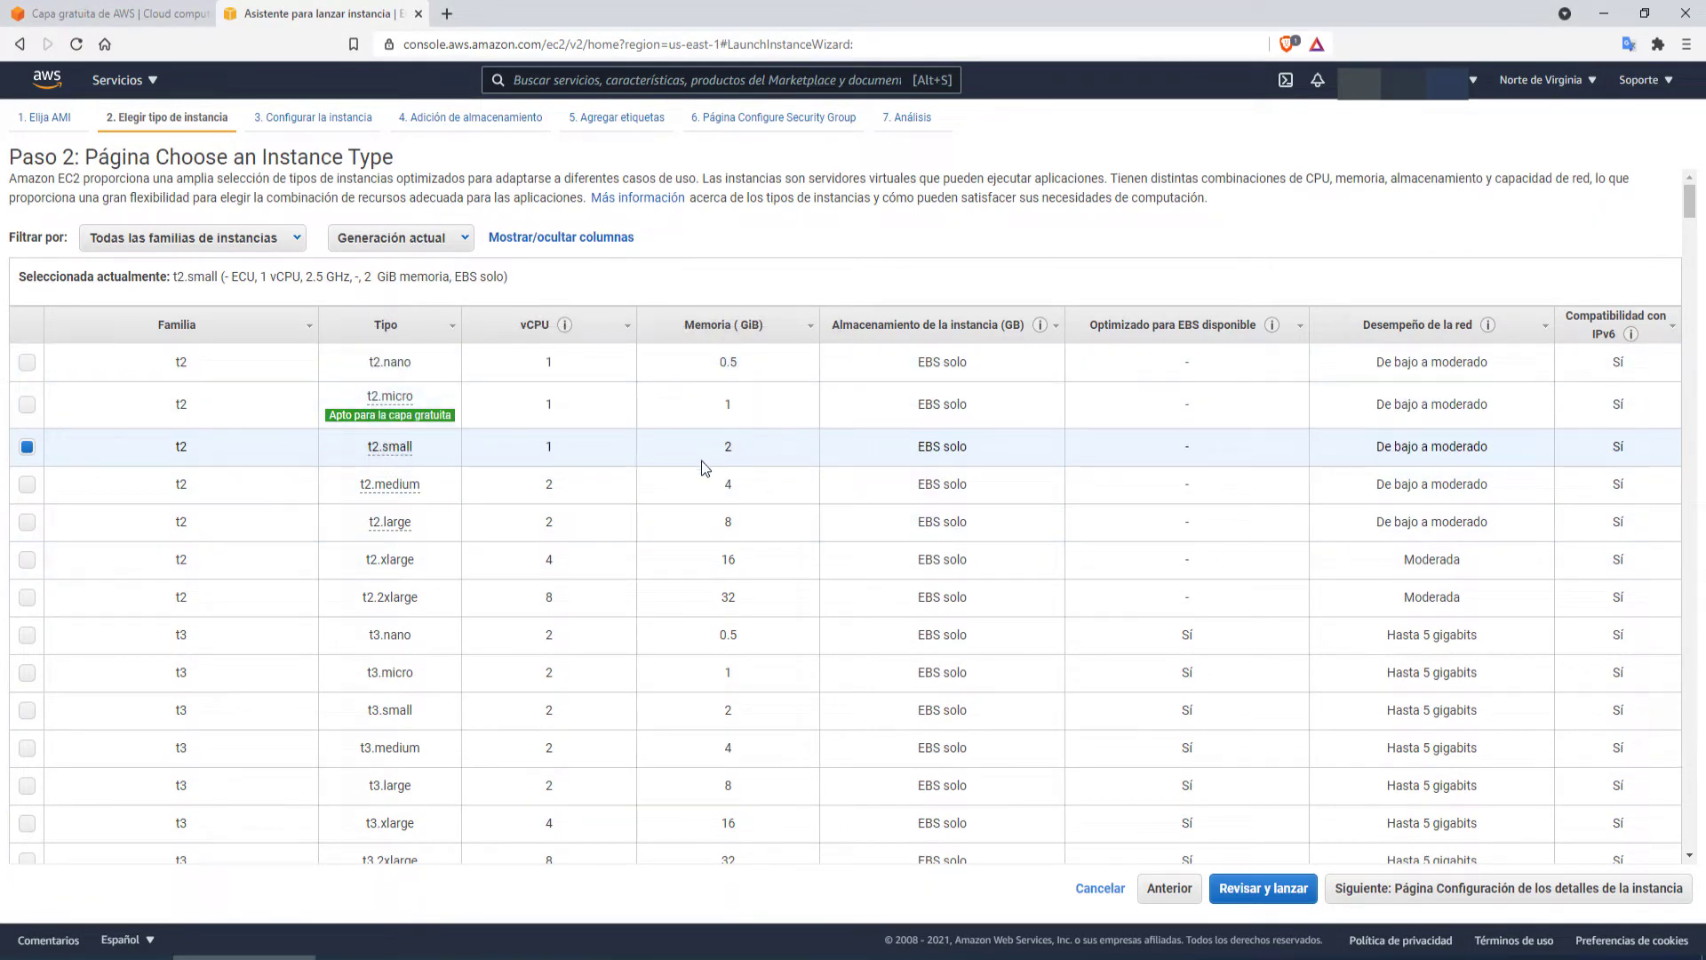
pyautogui.click(28, 406)
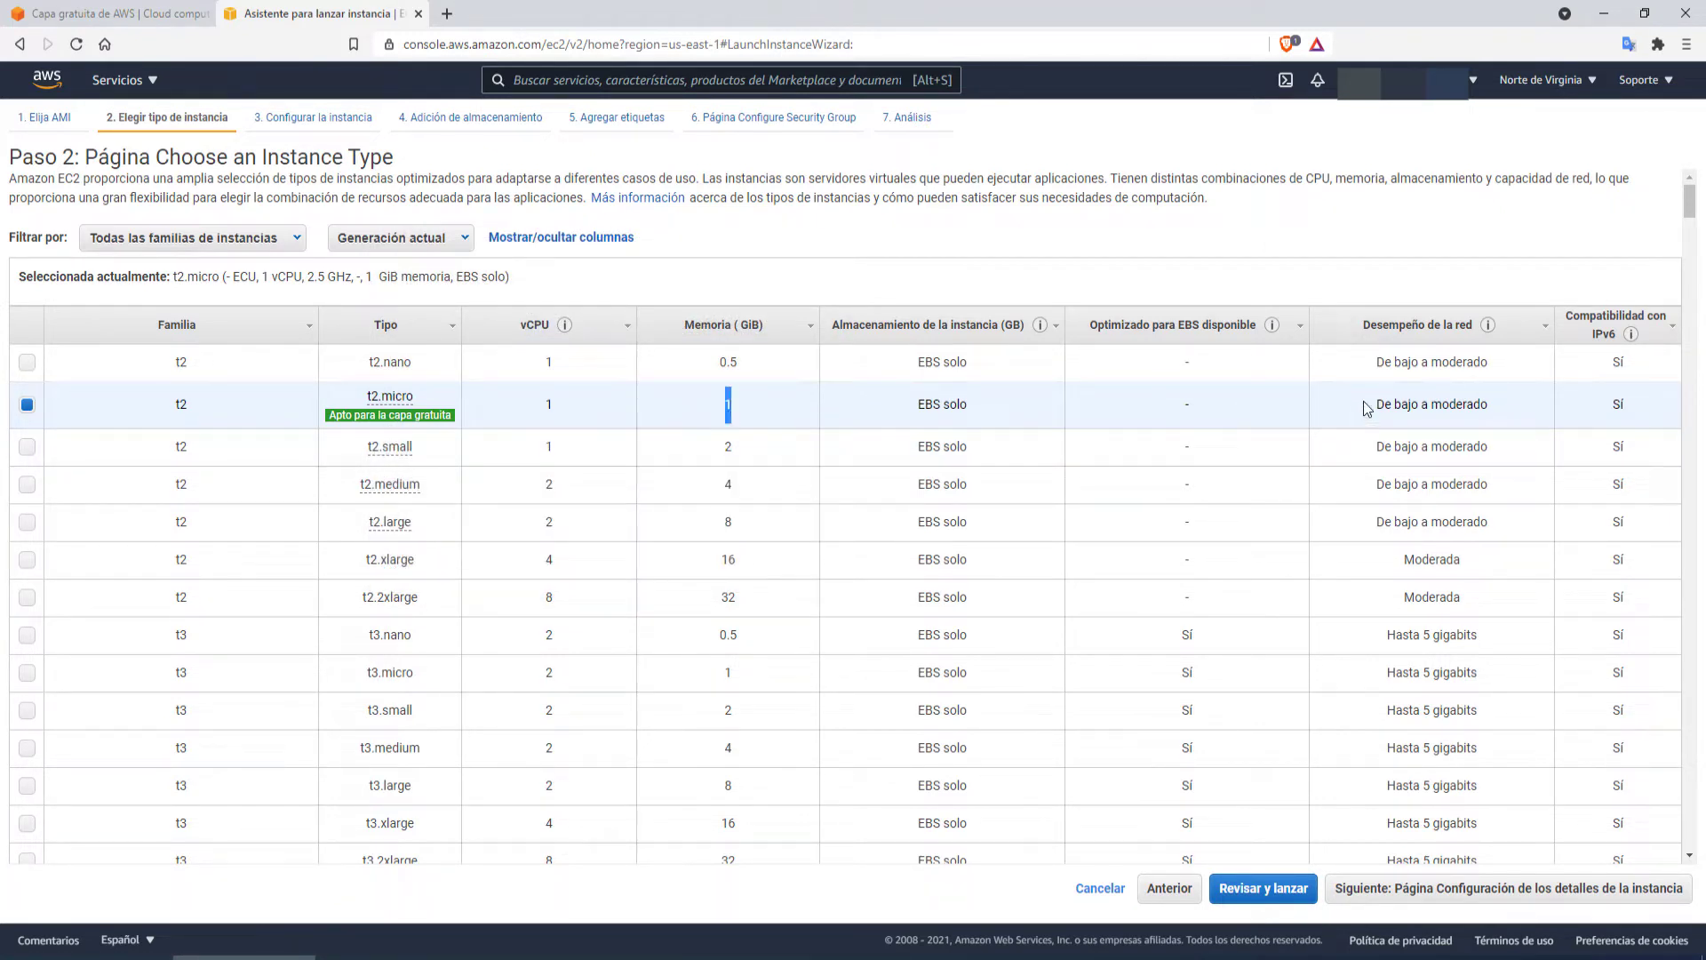
# Step: Check t2.micro's network performance and free-tier conditions, and continue to the instance details configuration
pyautogui.moveTo(1366, 409); pyautogui.dragTo(1496, 418)
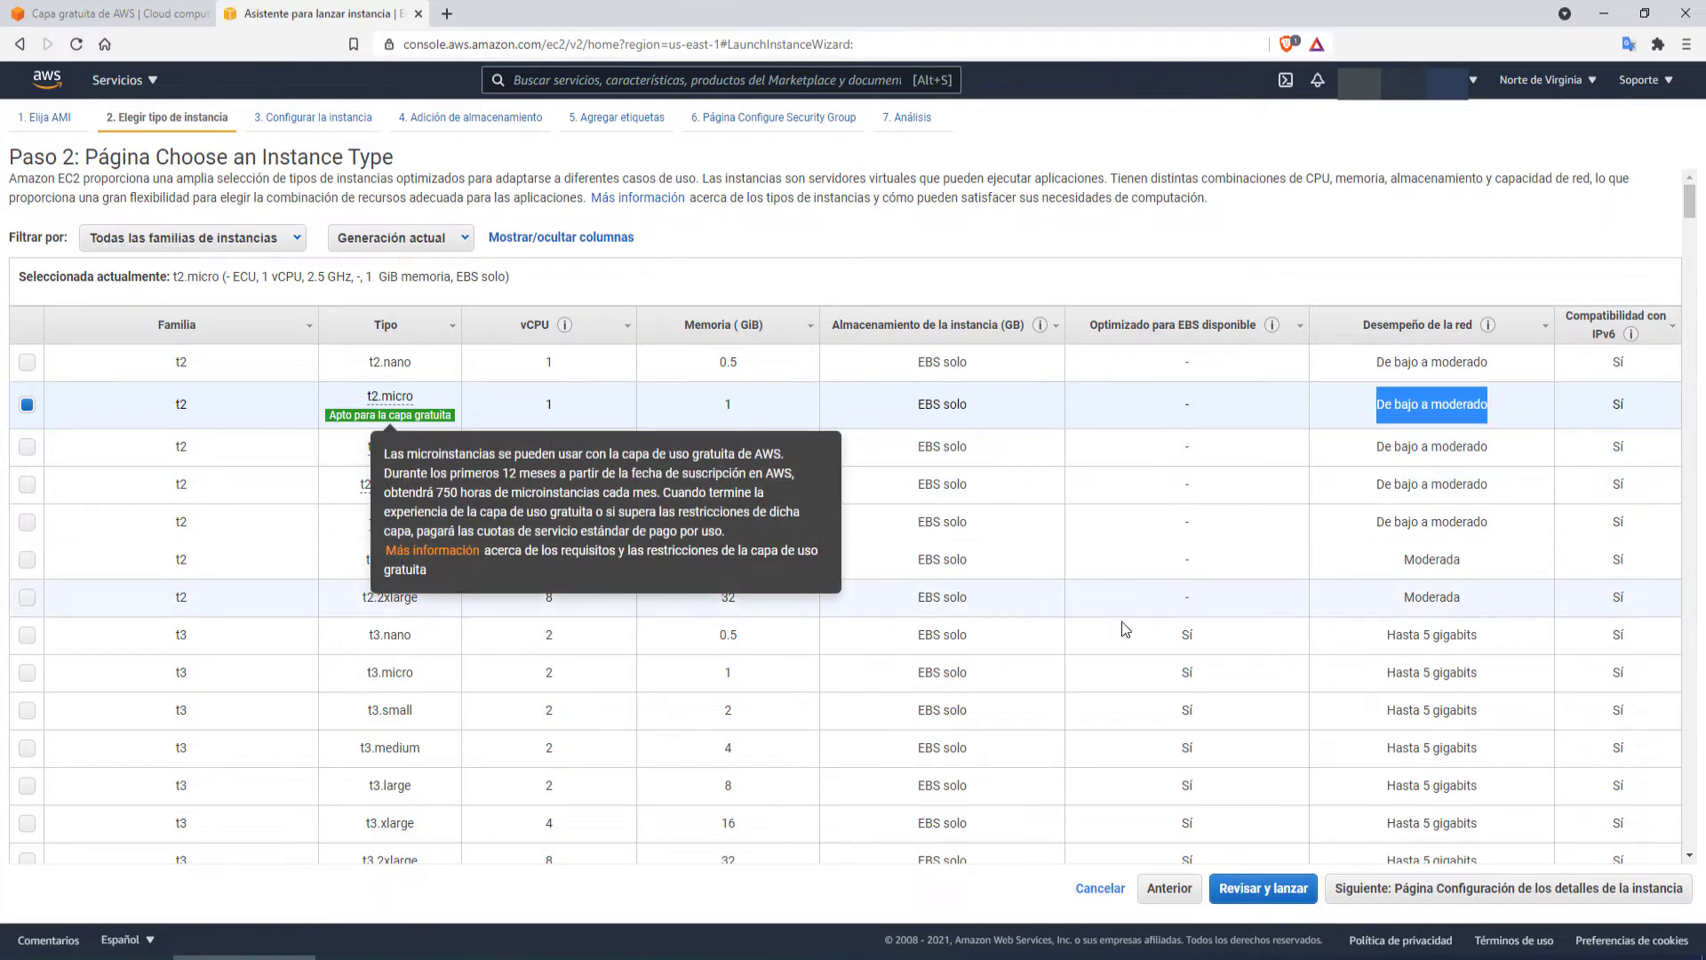
pyautogui.scroll(-2, 1268, 790)
pyautogui.scroll(2, 1269, 791)
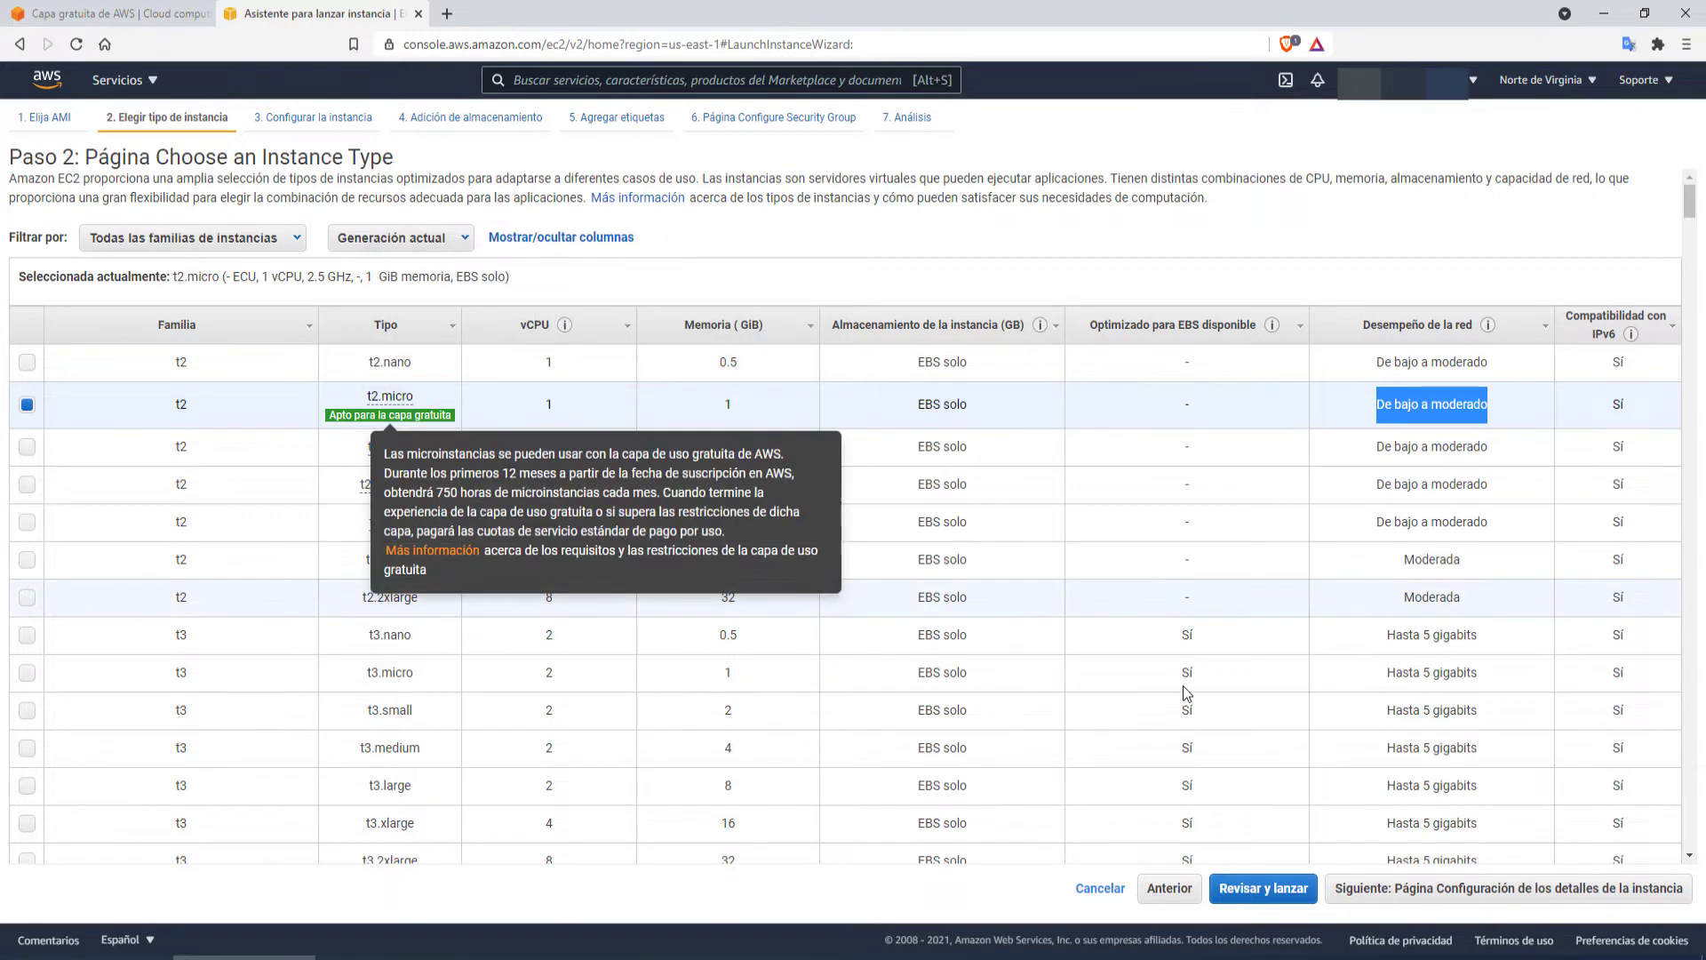
pyautogui.click(1431, 890)
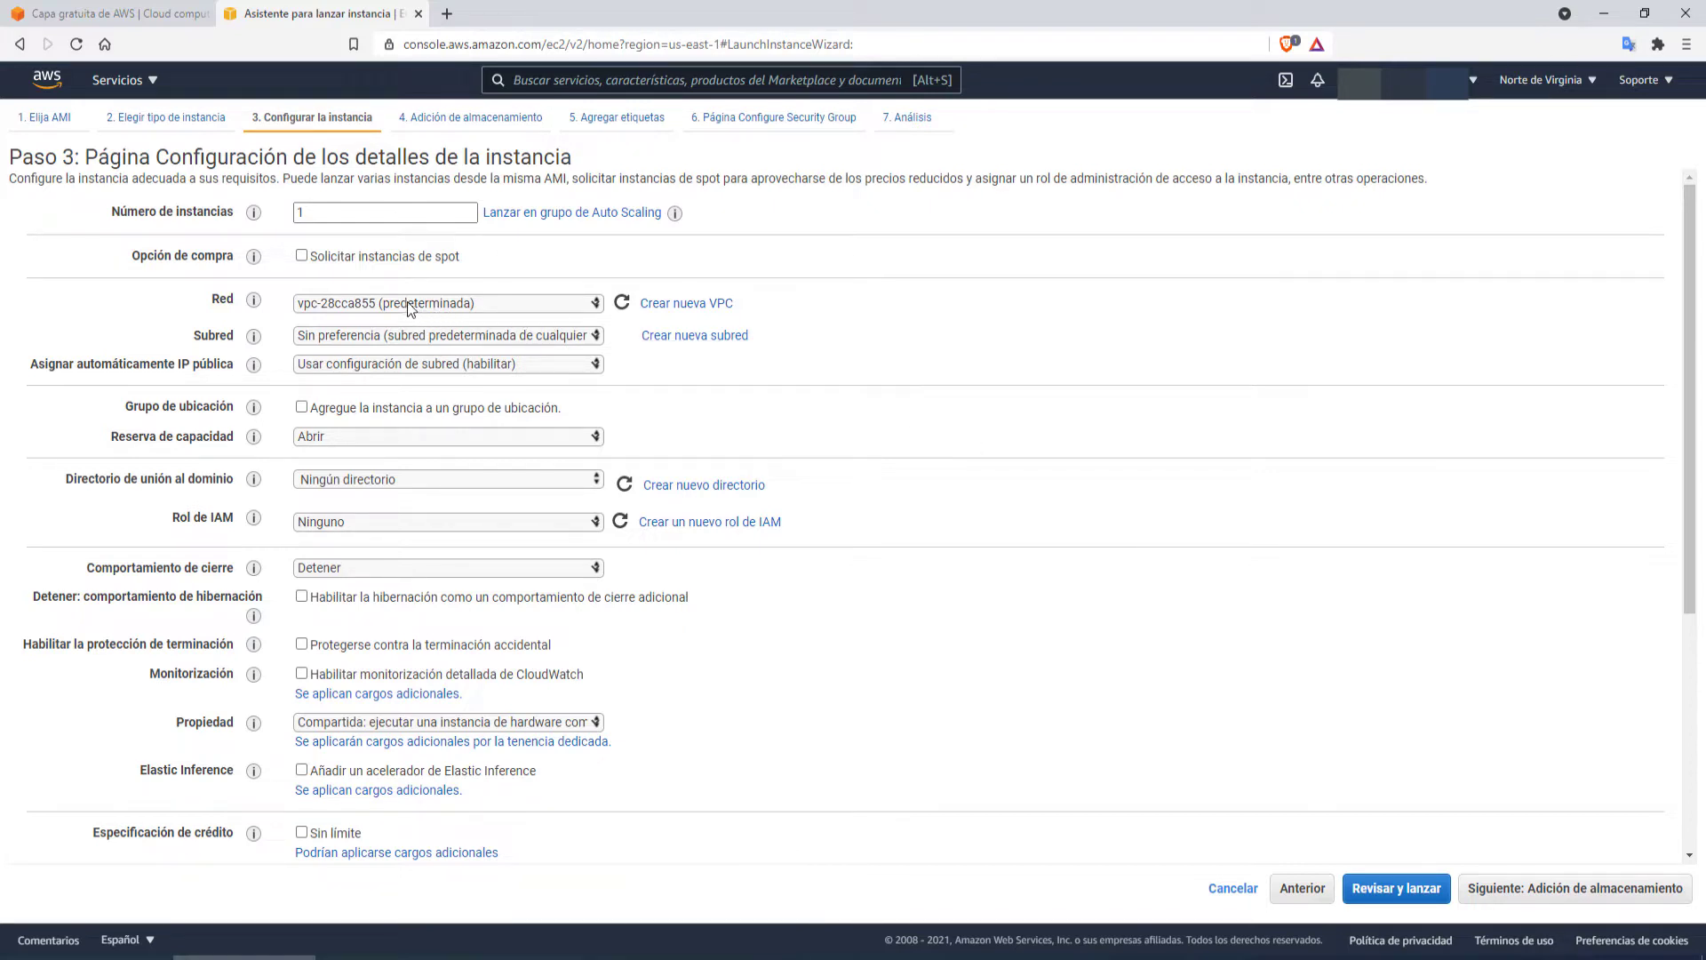
# Step: Examine the instance's network choices and check the default VPC's IPv4 CIDR block on the VPC management page
pyautogui.click(501, 301)
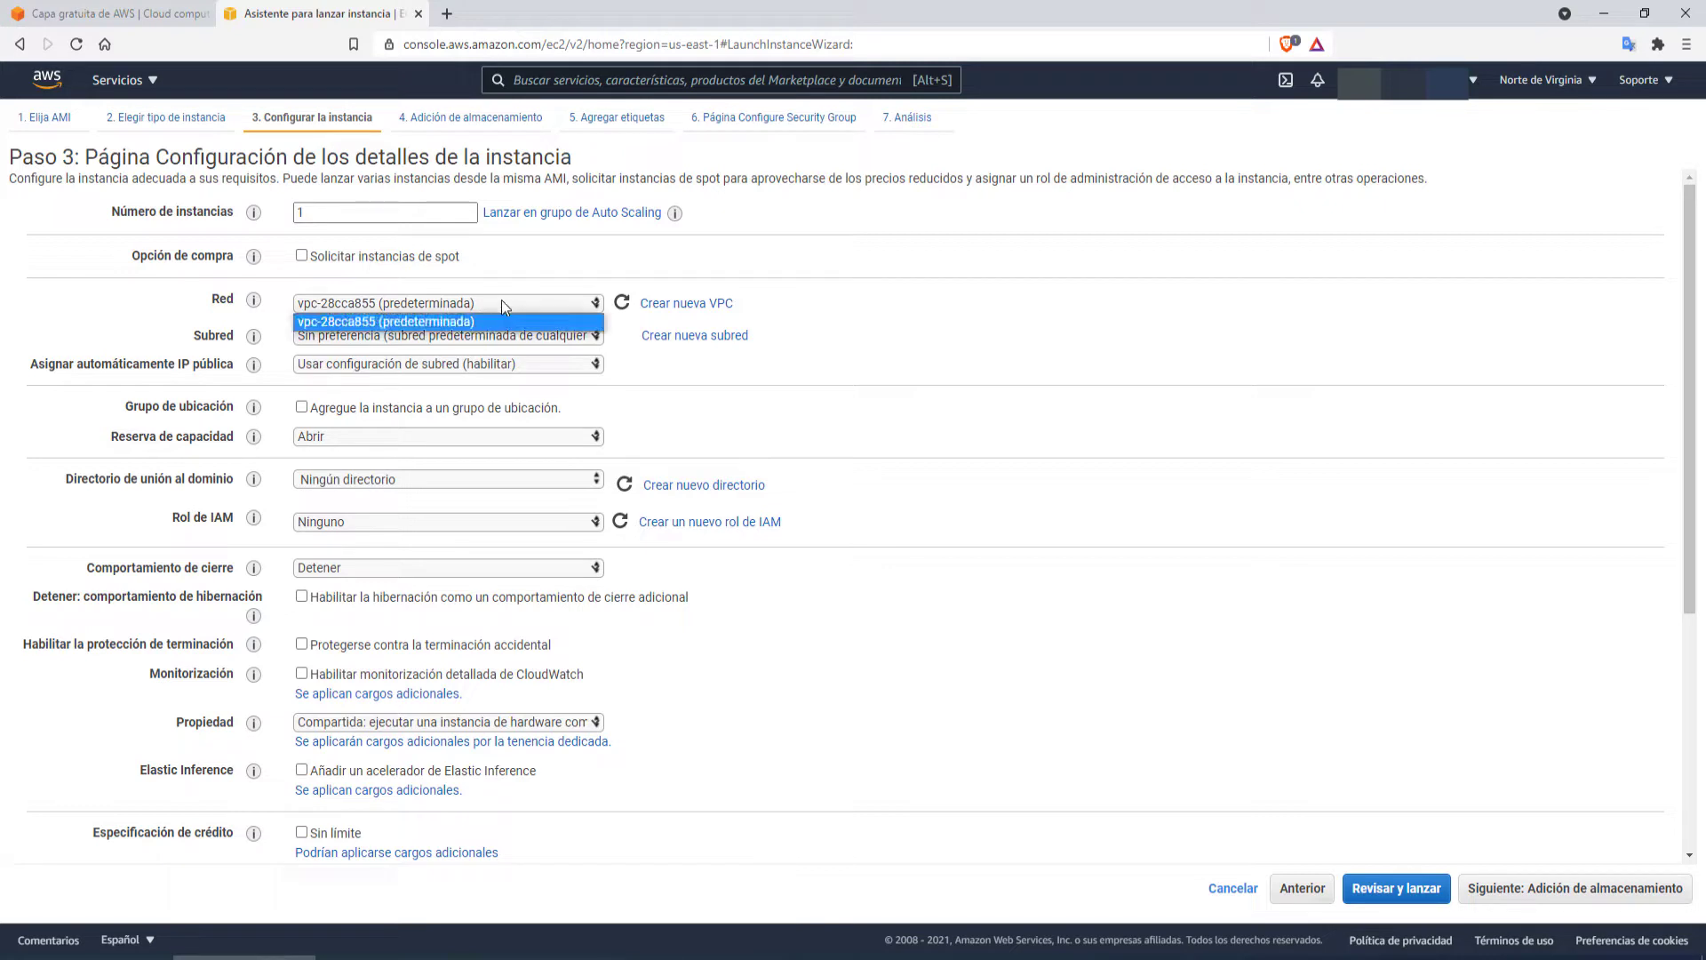
pyautogui.click(501, 300)
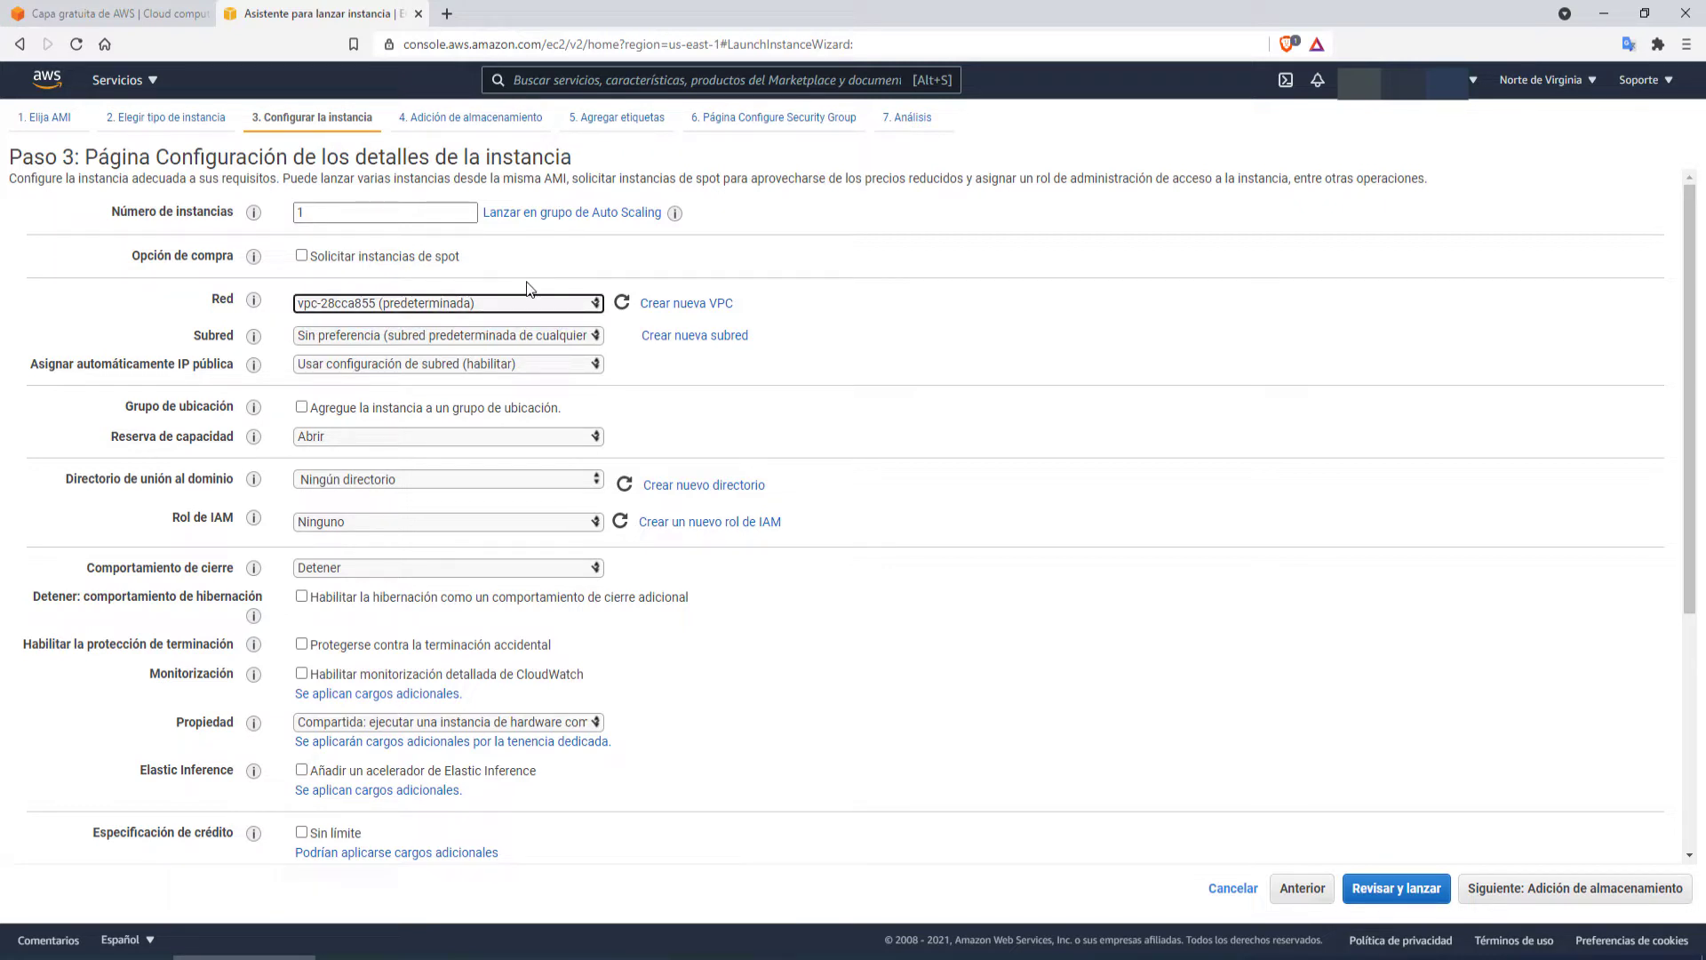
pyautogui.click(677, 304)
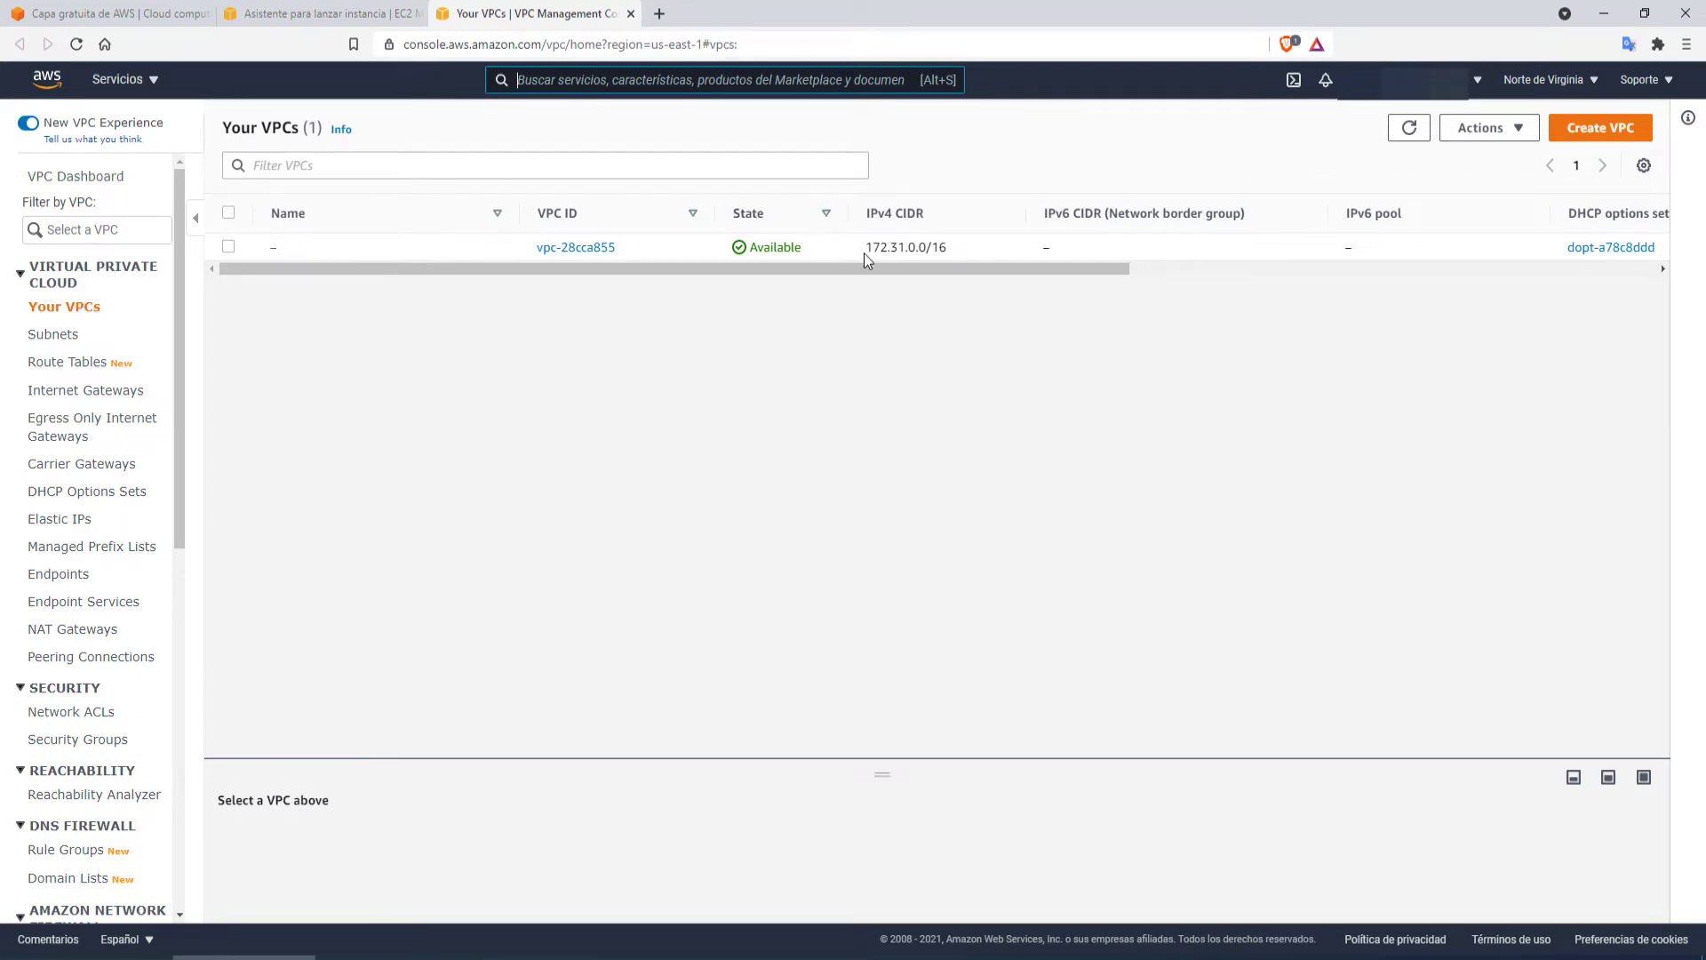
pyautogui.moveTo(864, 253); pyautogui.dragTo(947, 263)
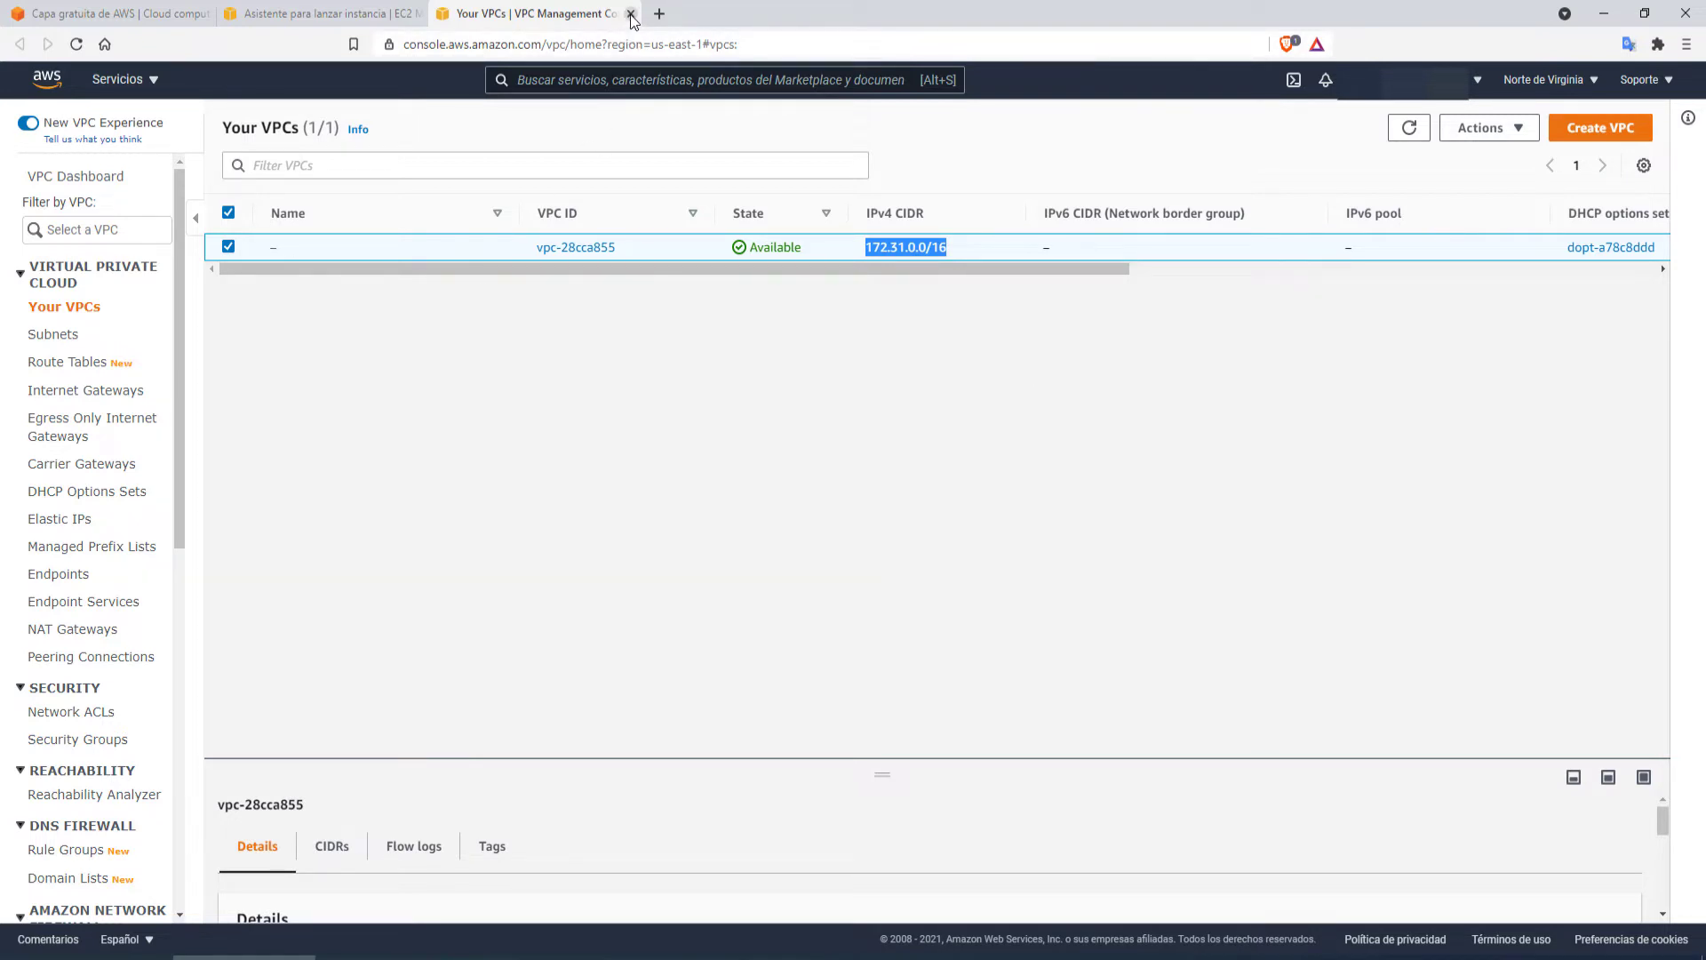
pyautogui.click(631, 15)
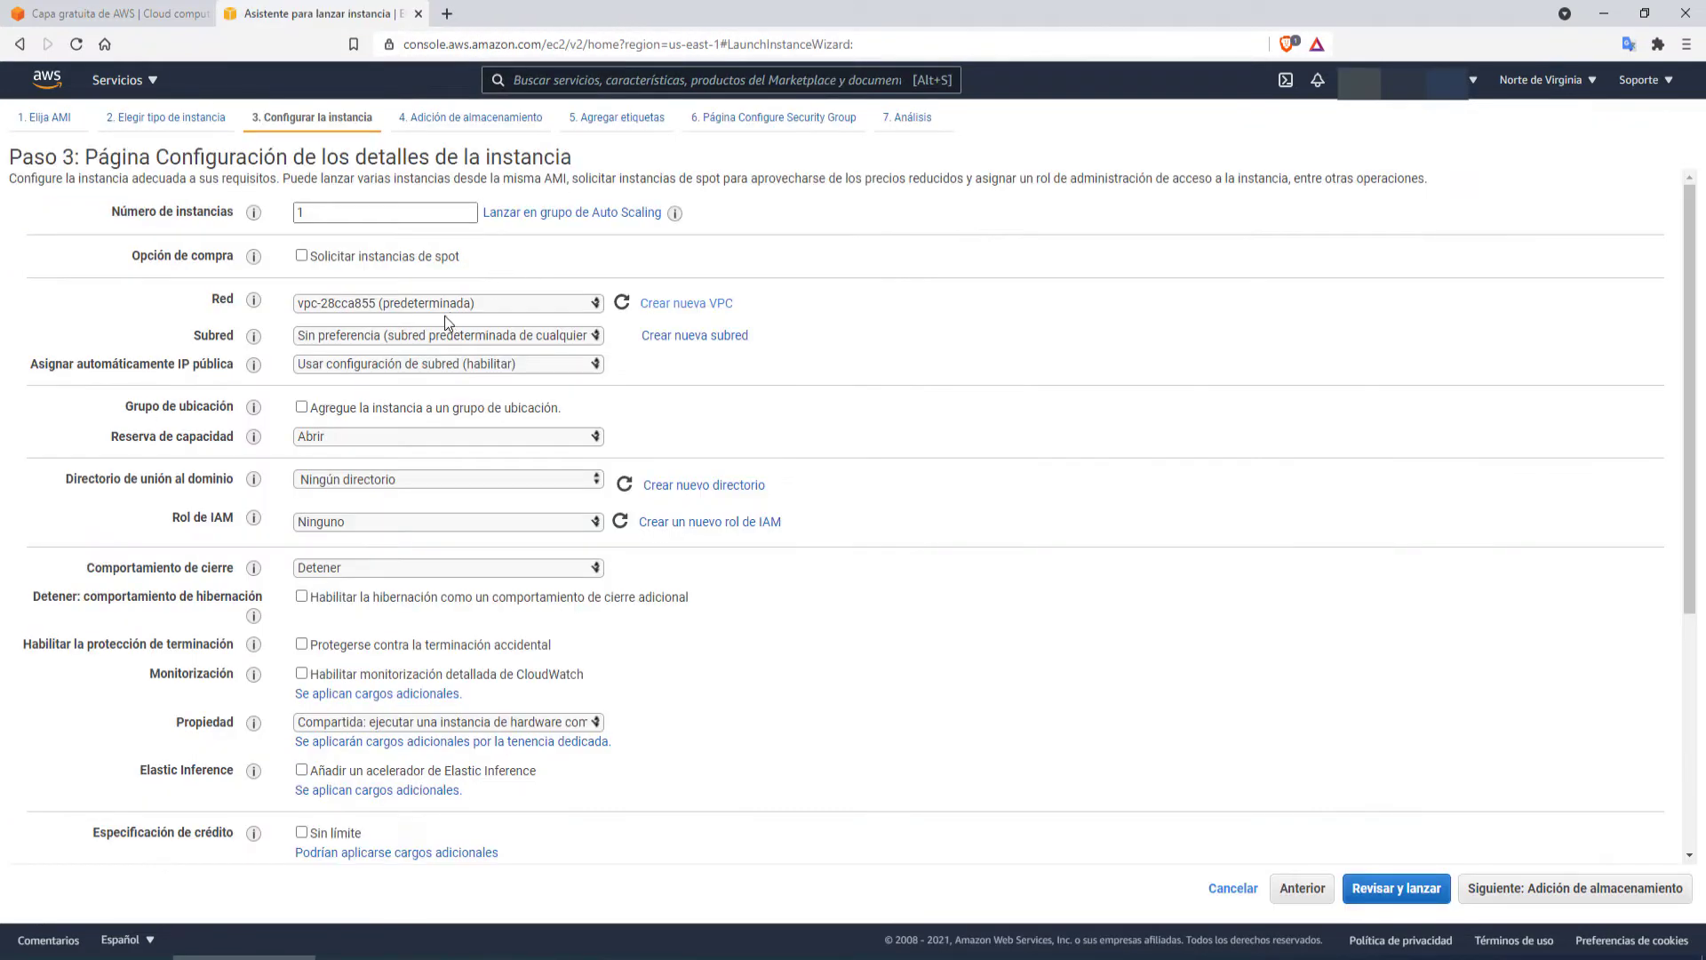
pyautogui.click(495, 304)
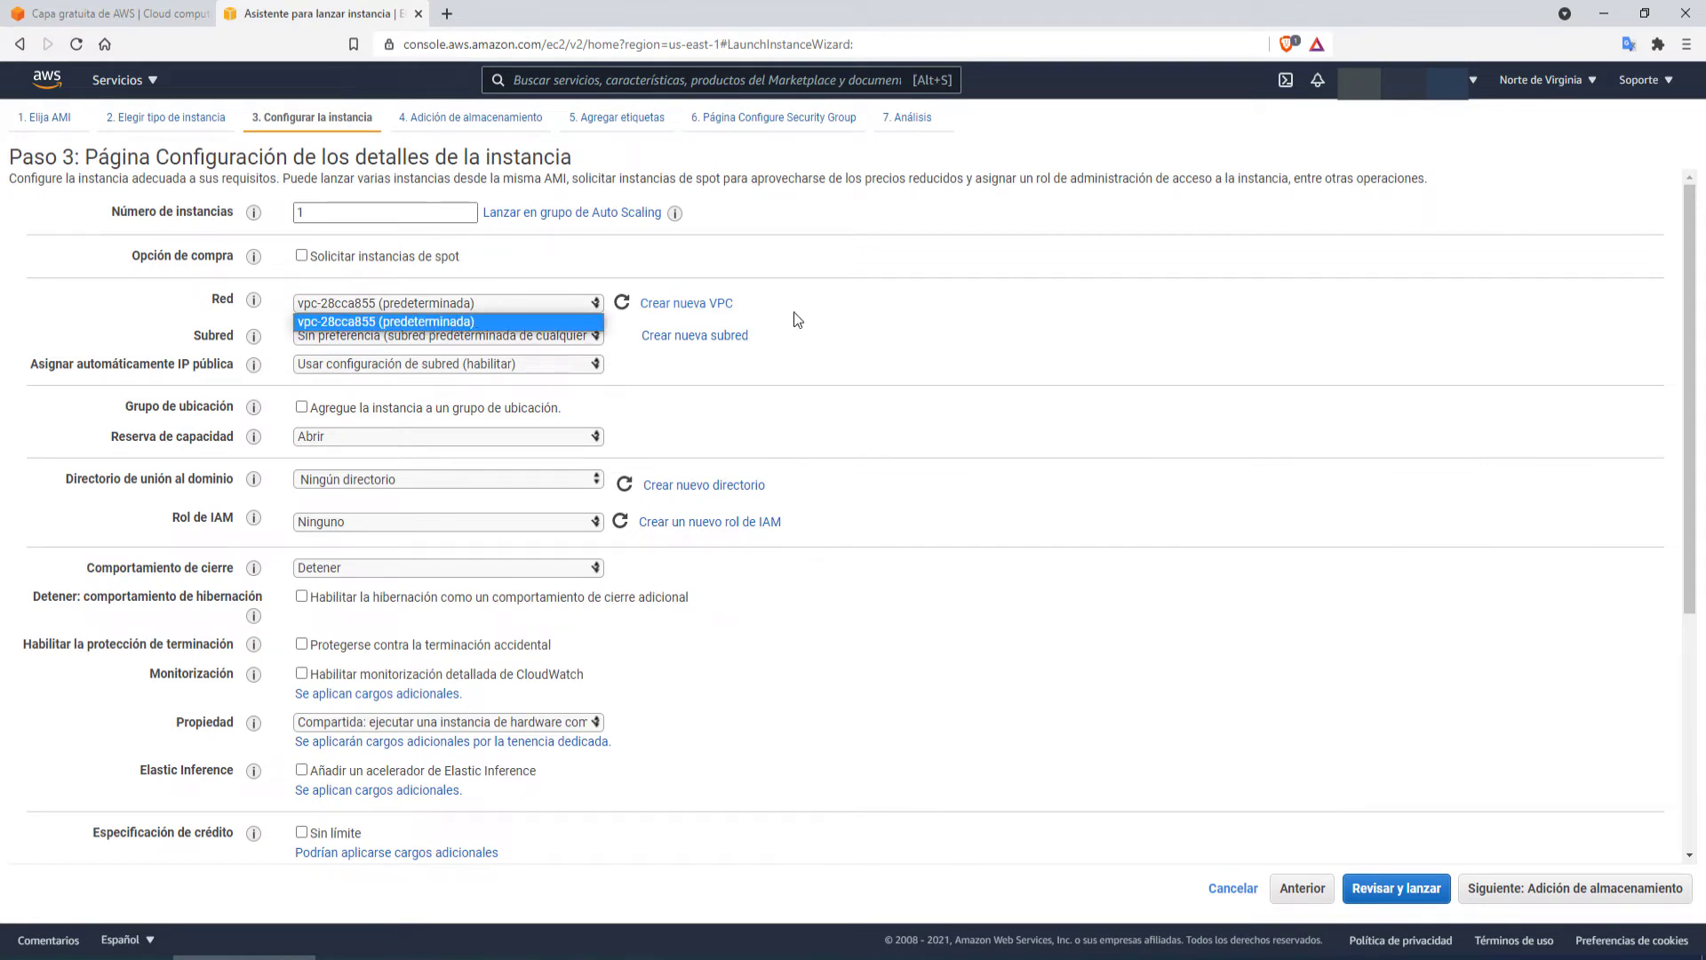
pyautogui.click(840, 314)
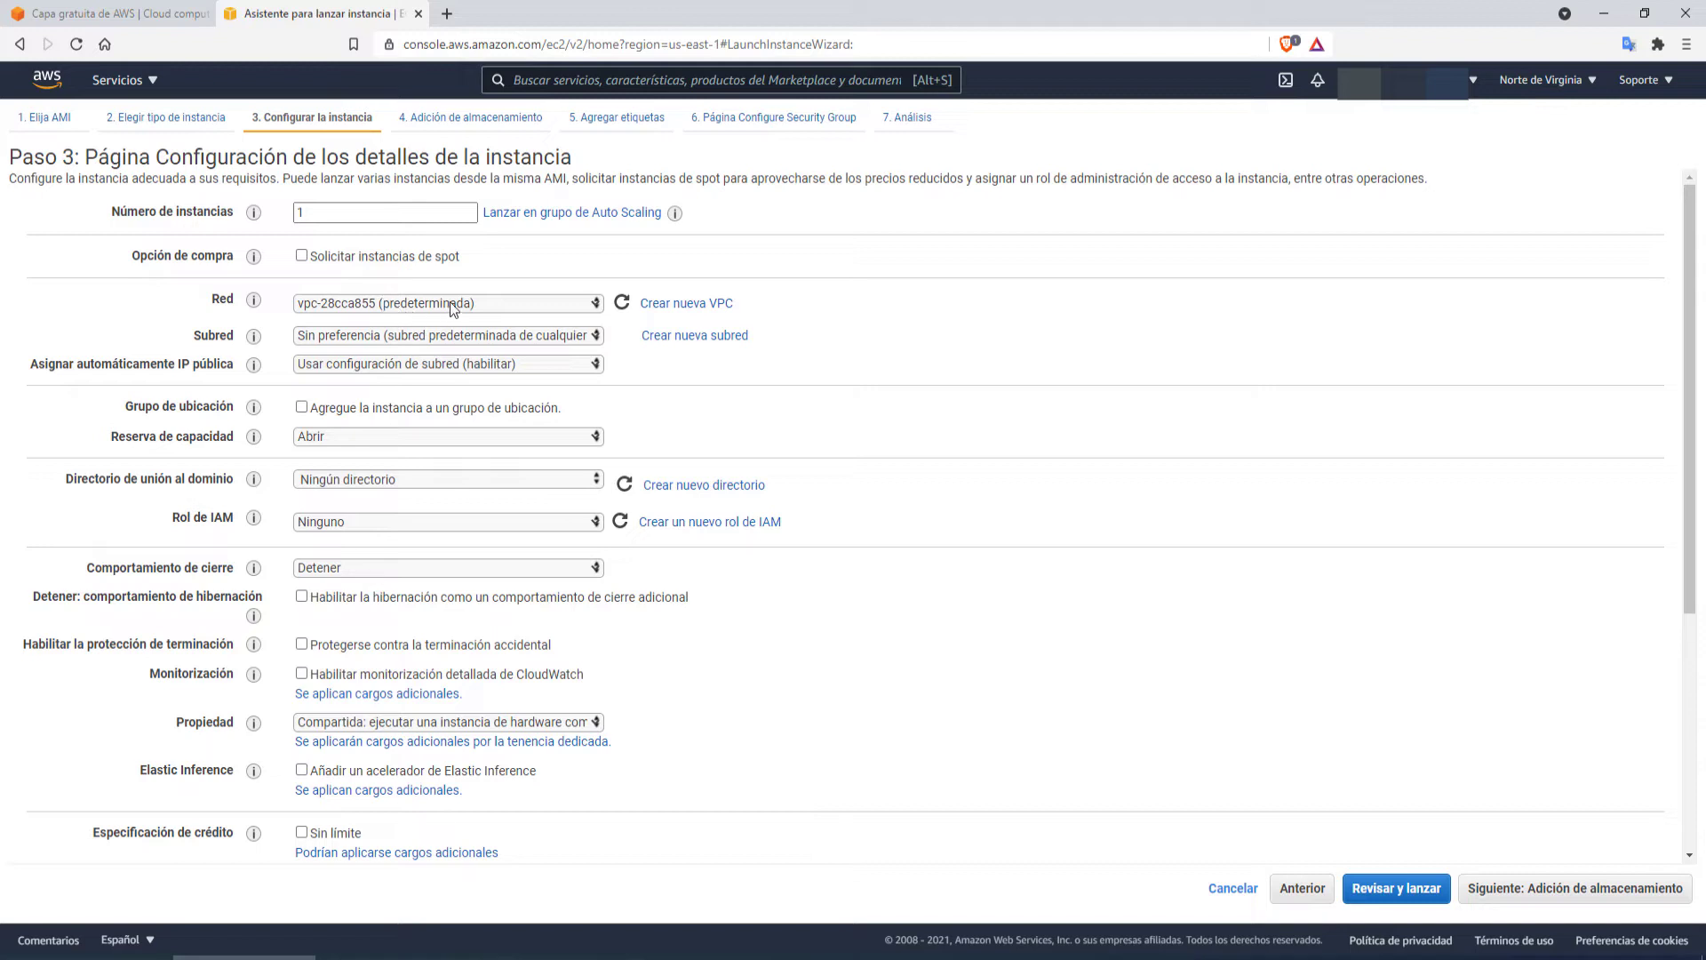
# Step: Review the subnet, public IP assignment and other instance details, and continue to the storage configuration with the default settings
pyautogui.click(405, 334)
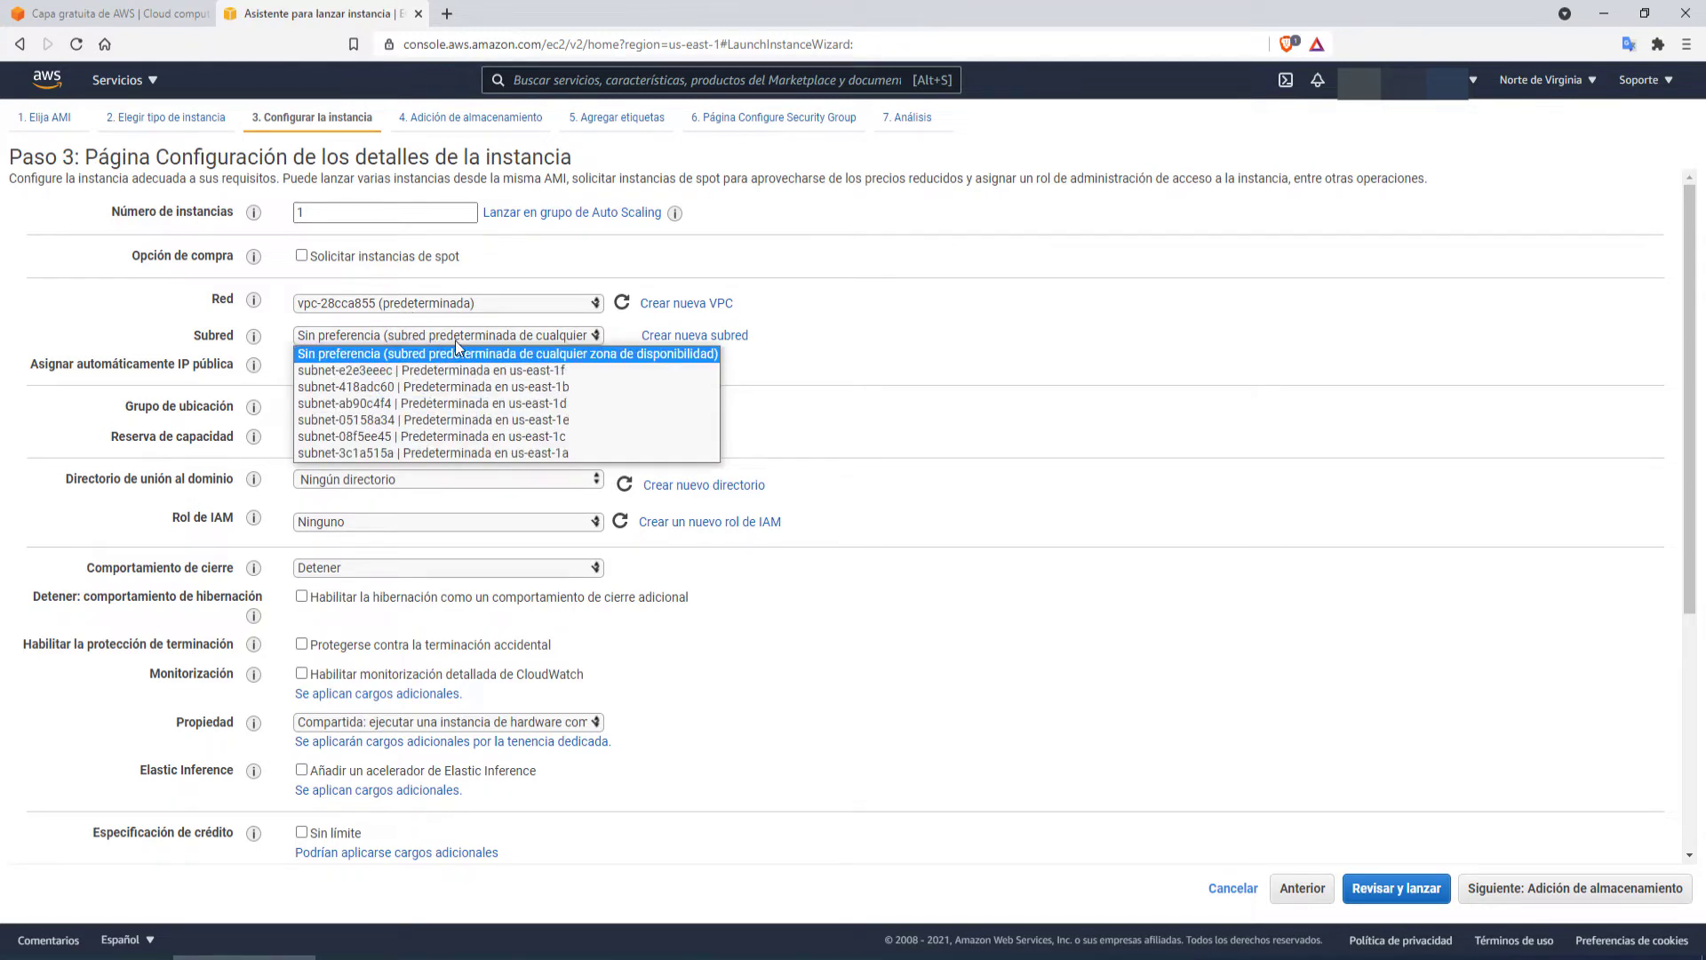
pyautogui.click(423, 338)
pyautogui.click(444, 368)
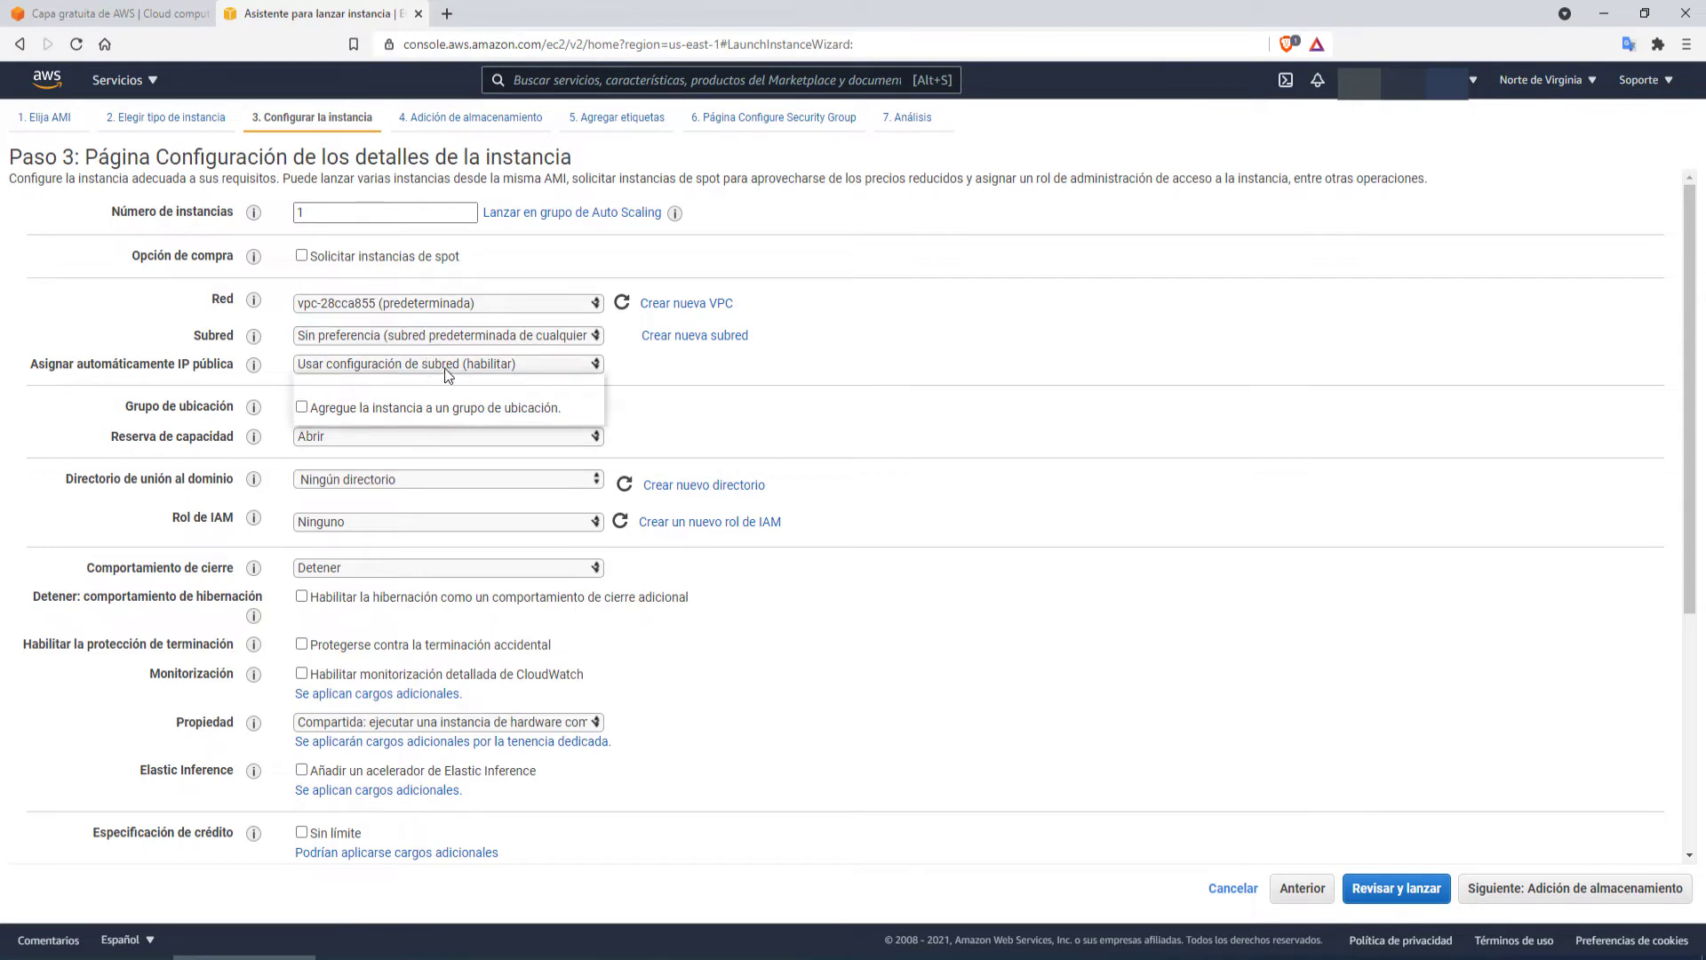
pyautogui.click(444, 368)
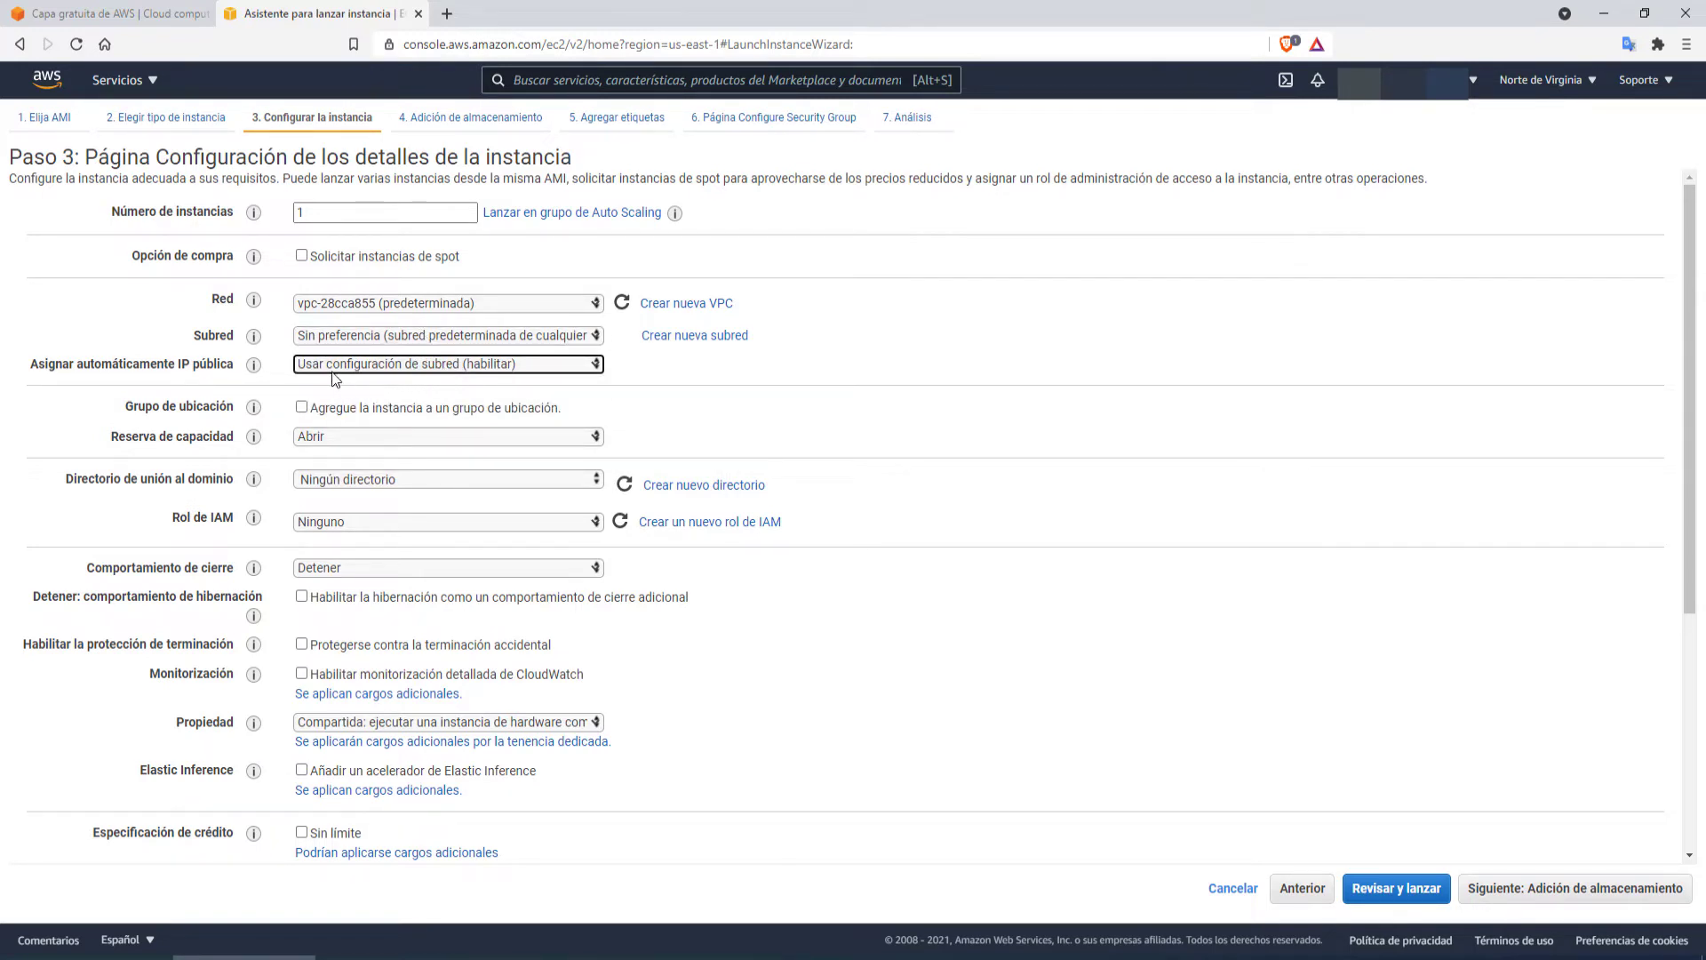
pyautogui.moveTo(255, 367)
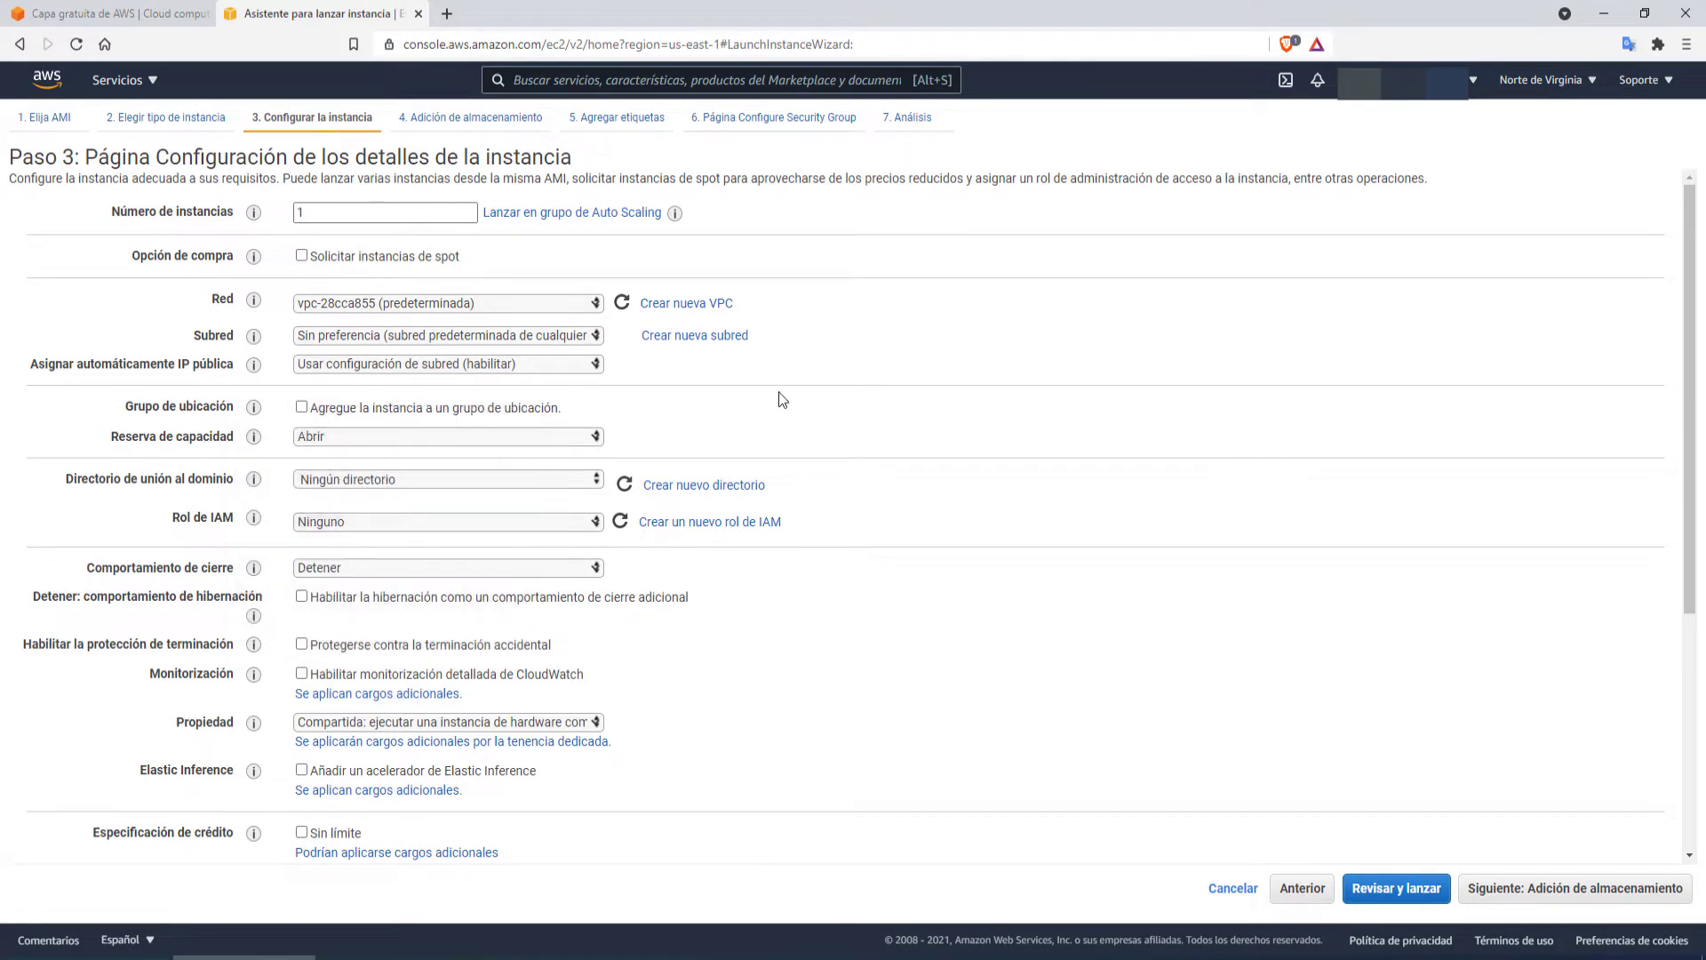
pyautogui.scroll(-2, 765, 381)
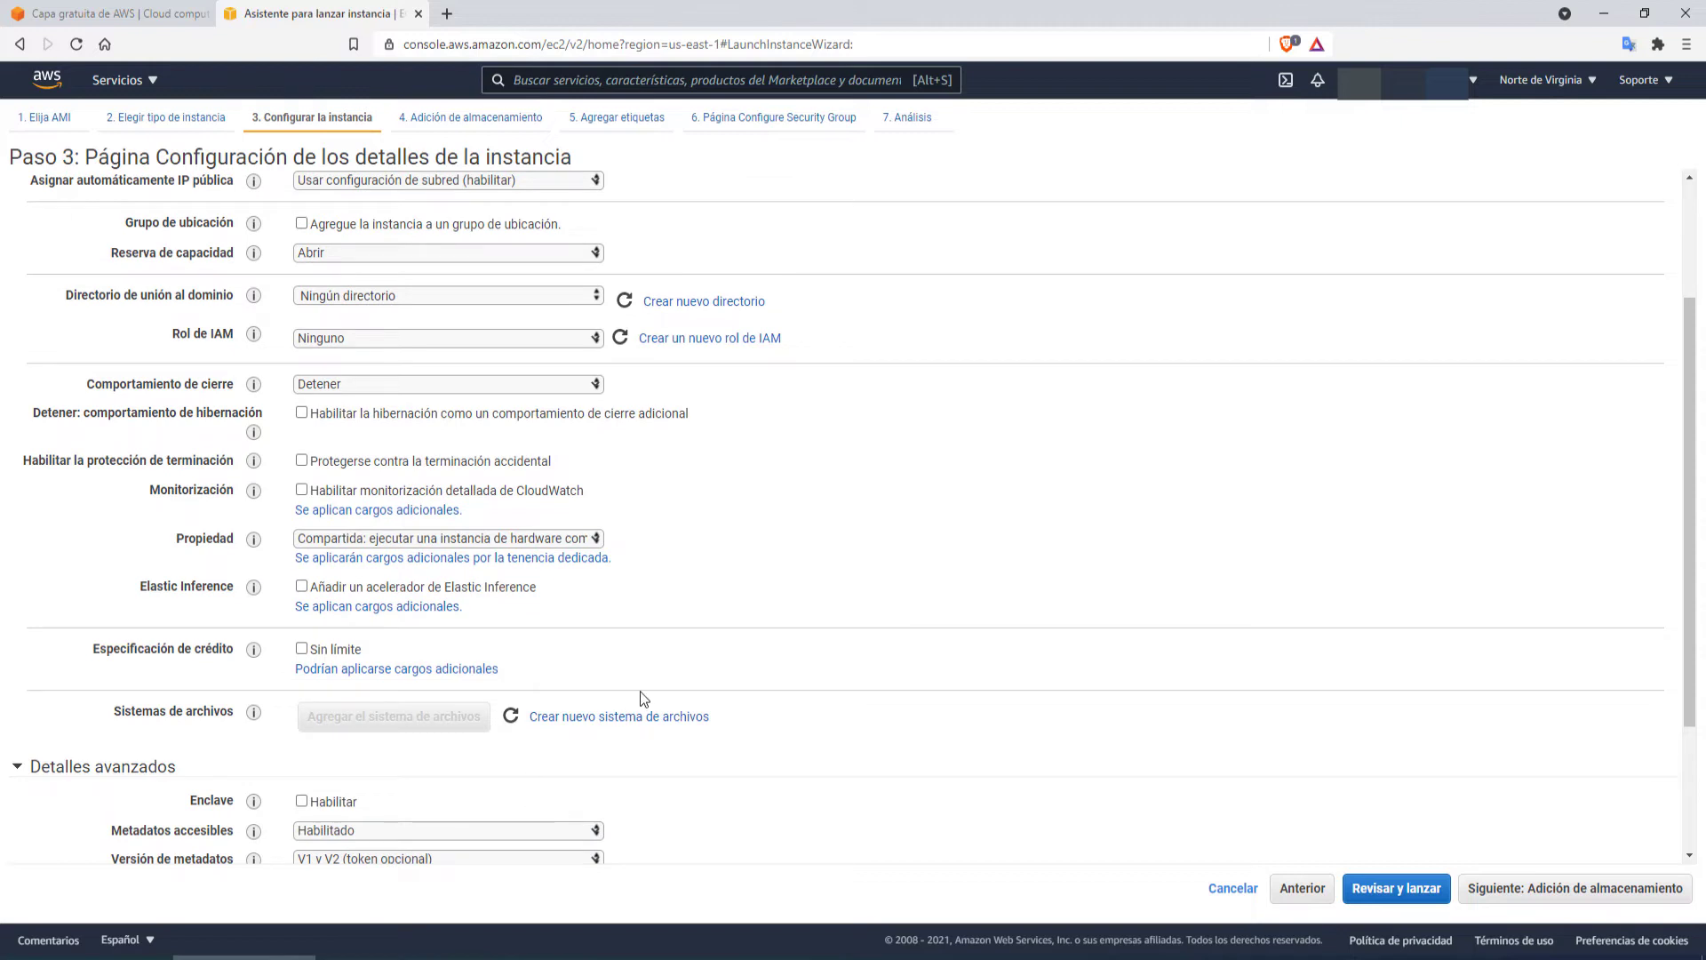
pyautogui.scroll(2, 645, 682)
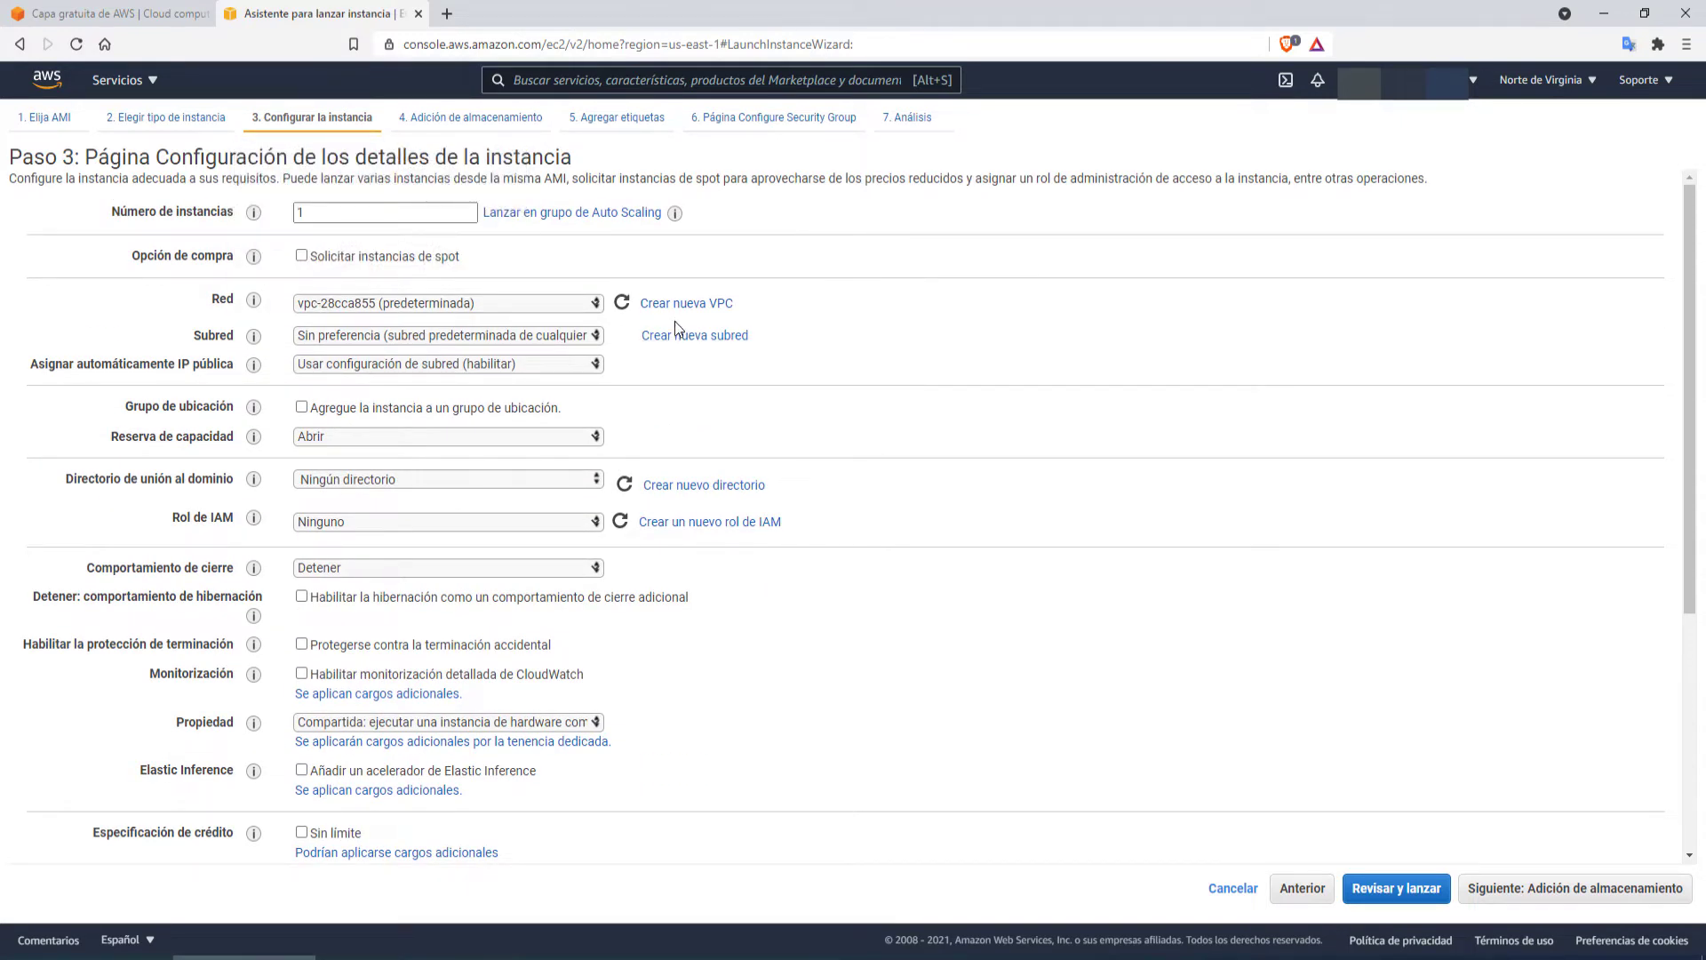
pyautogui.click(558, 311)
pyautogui.click(554, 302)
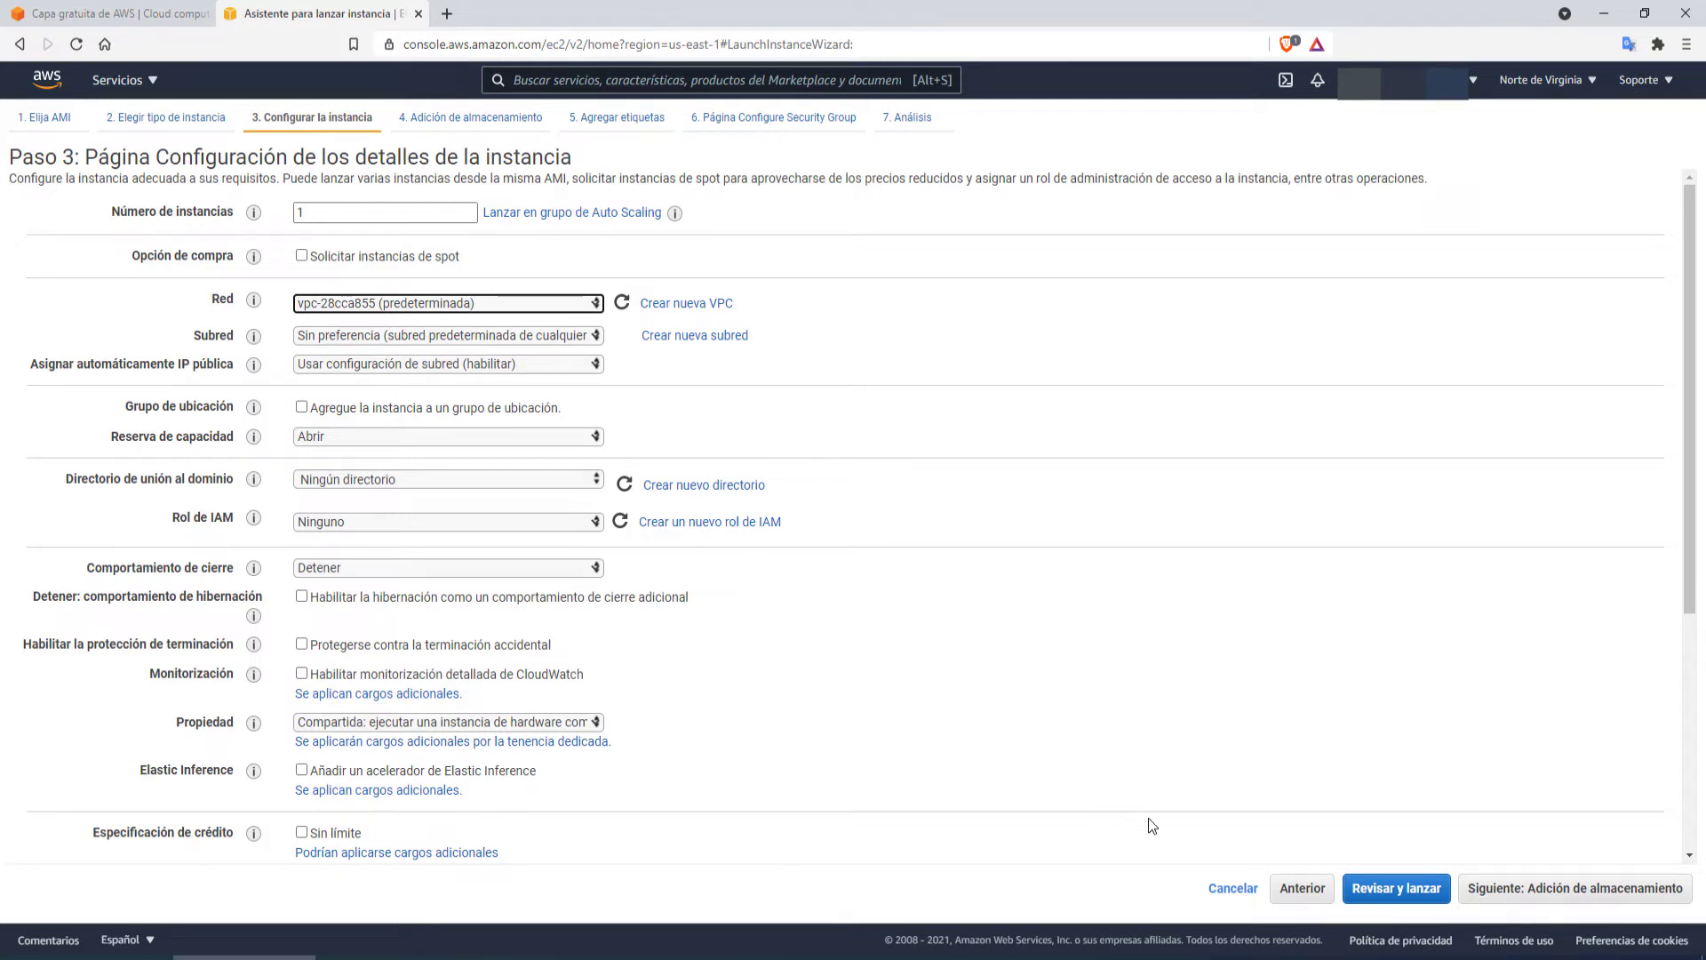
pyautogui.click(1553, 889)
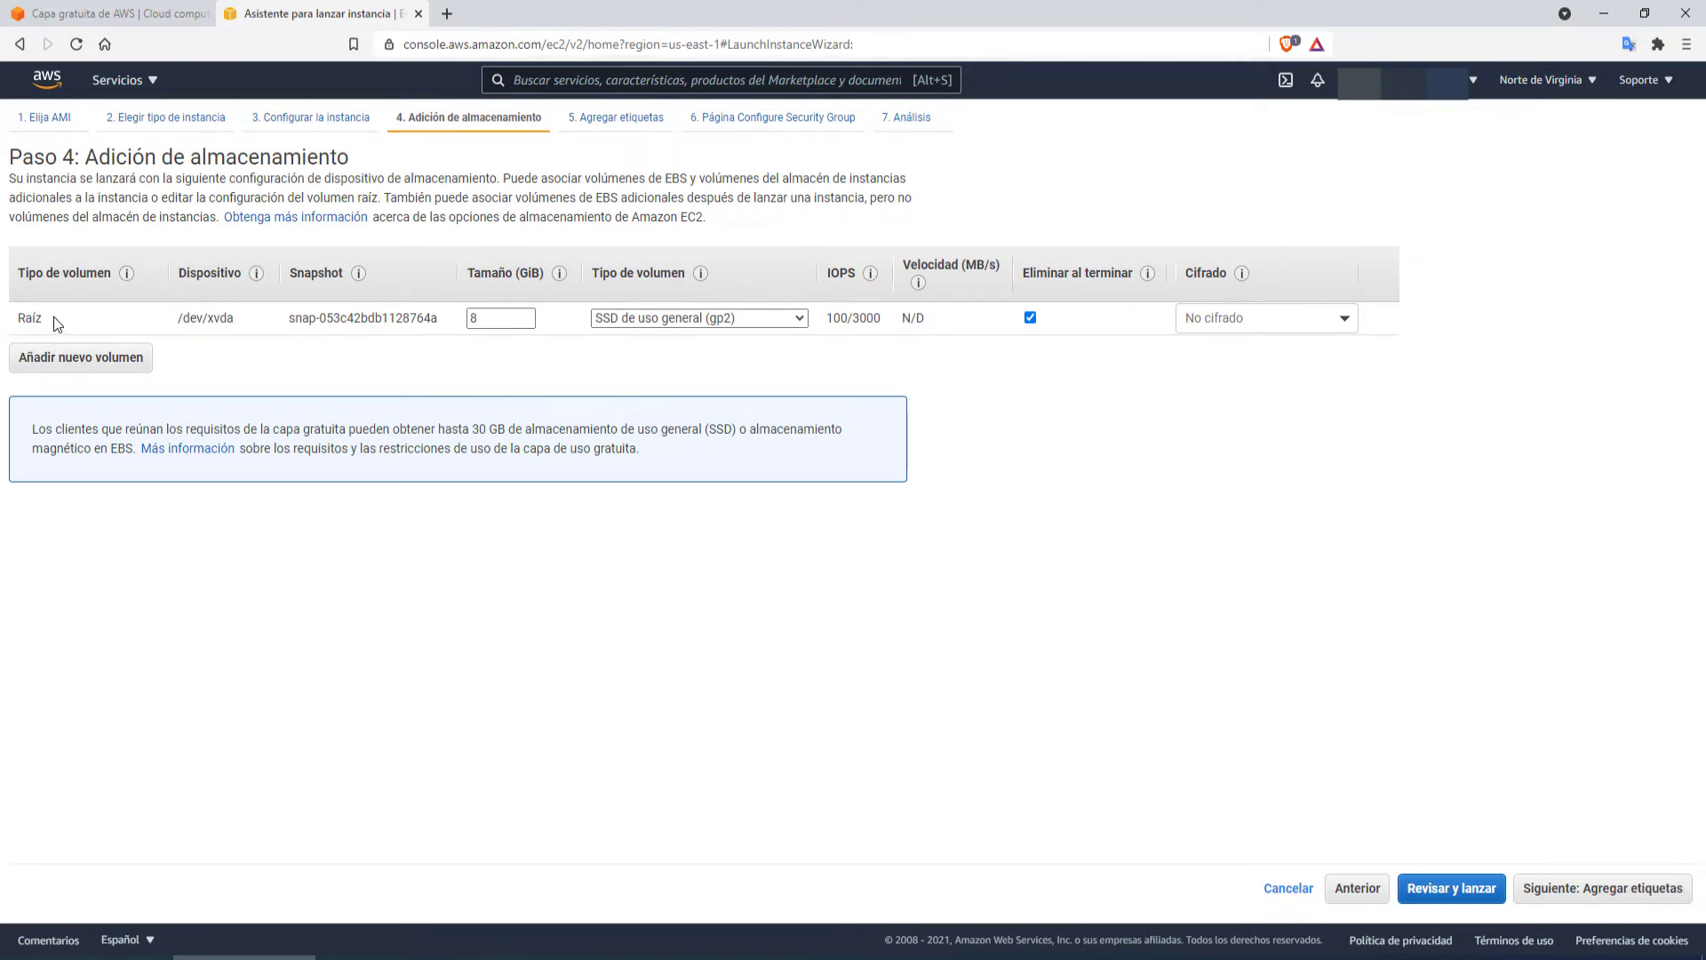
# Step: Check the root volume's size setting and add a new EBS volume to the instance's storage
pyautogui.click(482, 323)
pyautogui.doubleClick(494, 321)
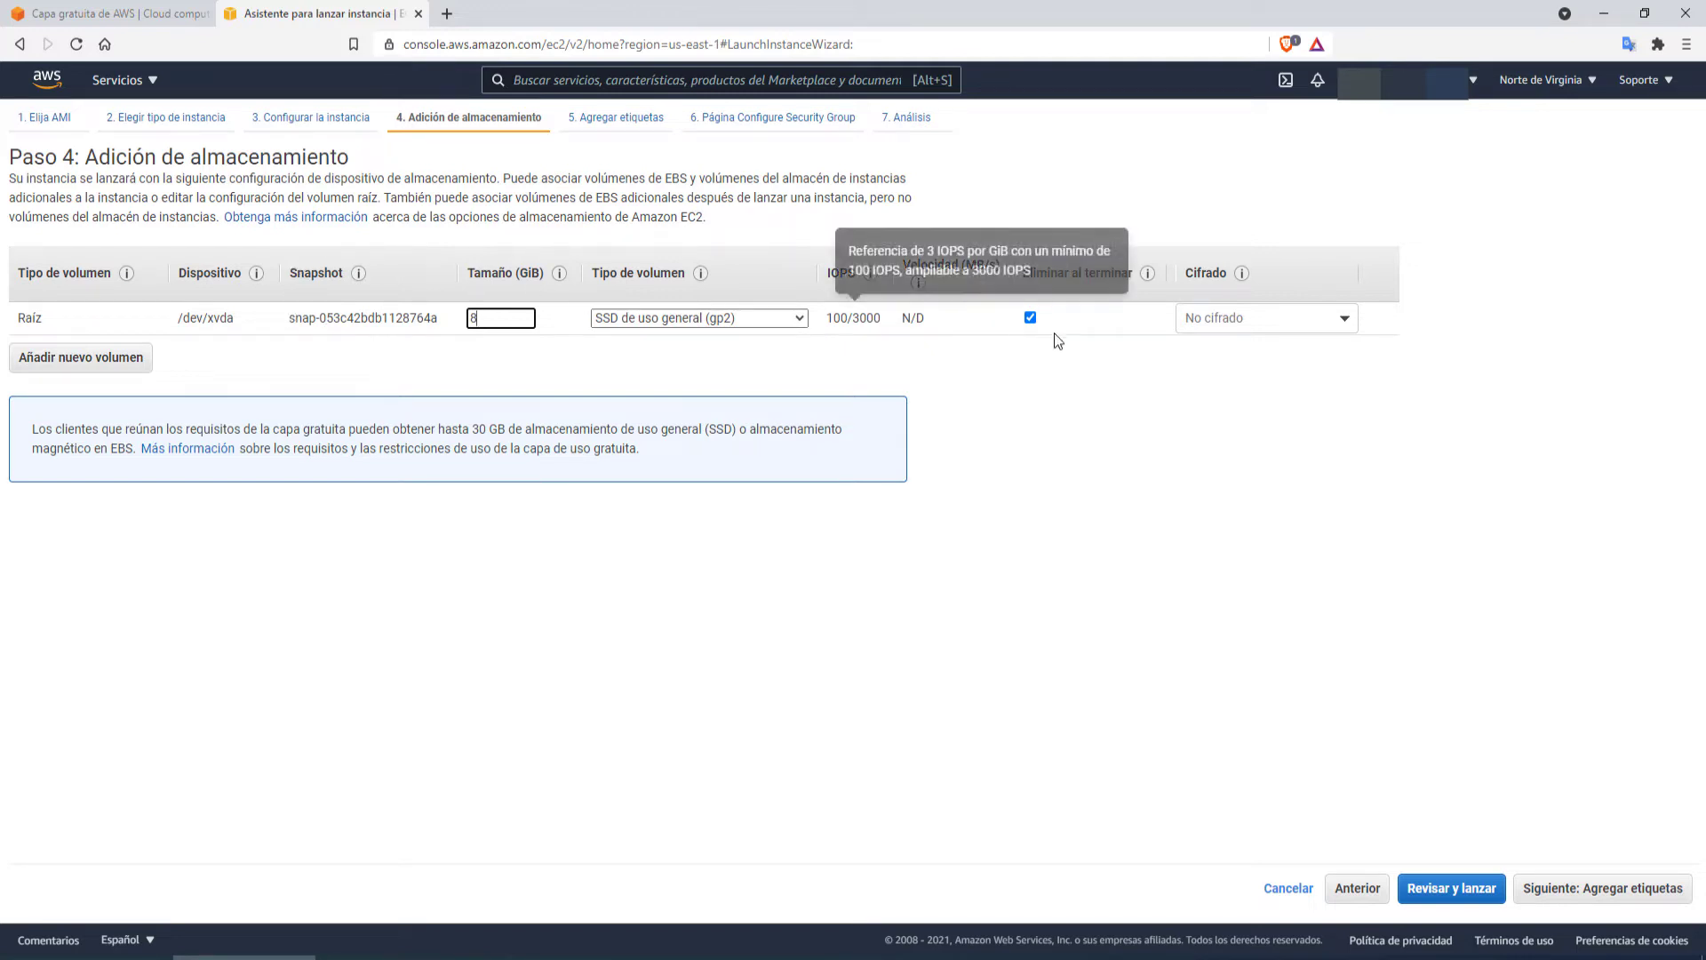
pyautogui.click(62, 357)
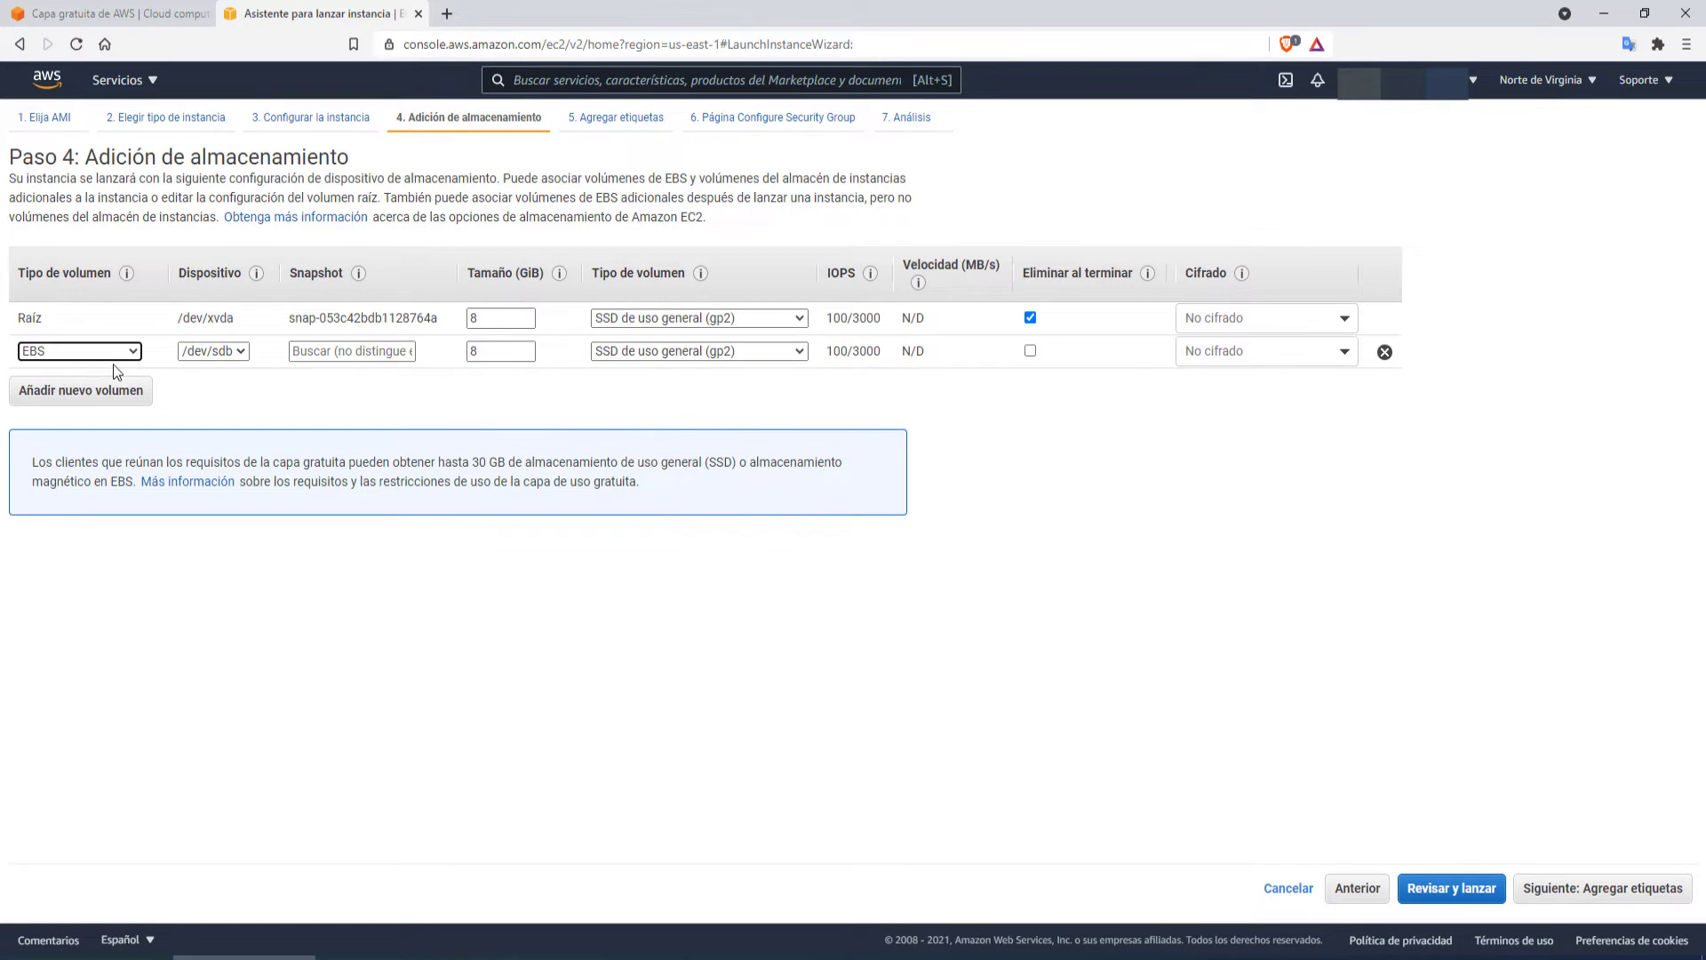
# Step: Switch to the AWS free tier page and search its products for "ebs" to check the free storage allowance
pyautogui.click(98, 17)
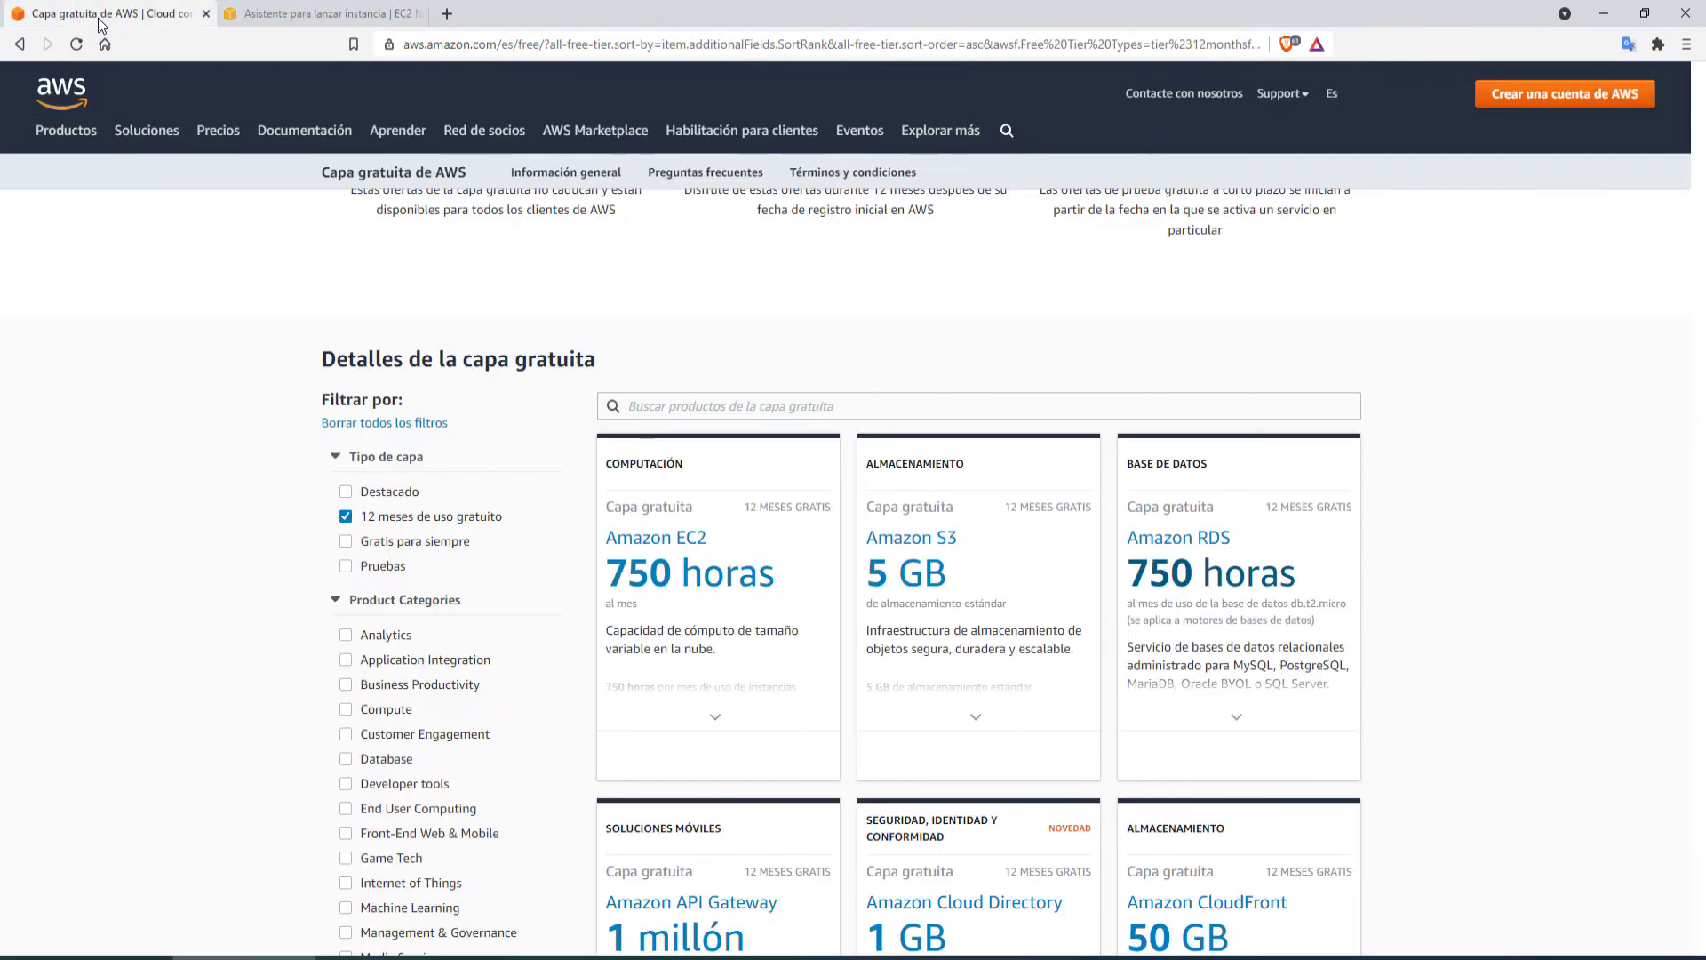
pyautogui.click(664, 407)
pyautogui.write('eb')
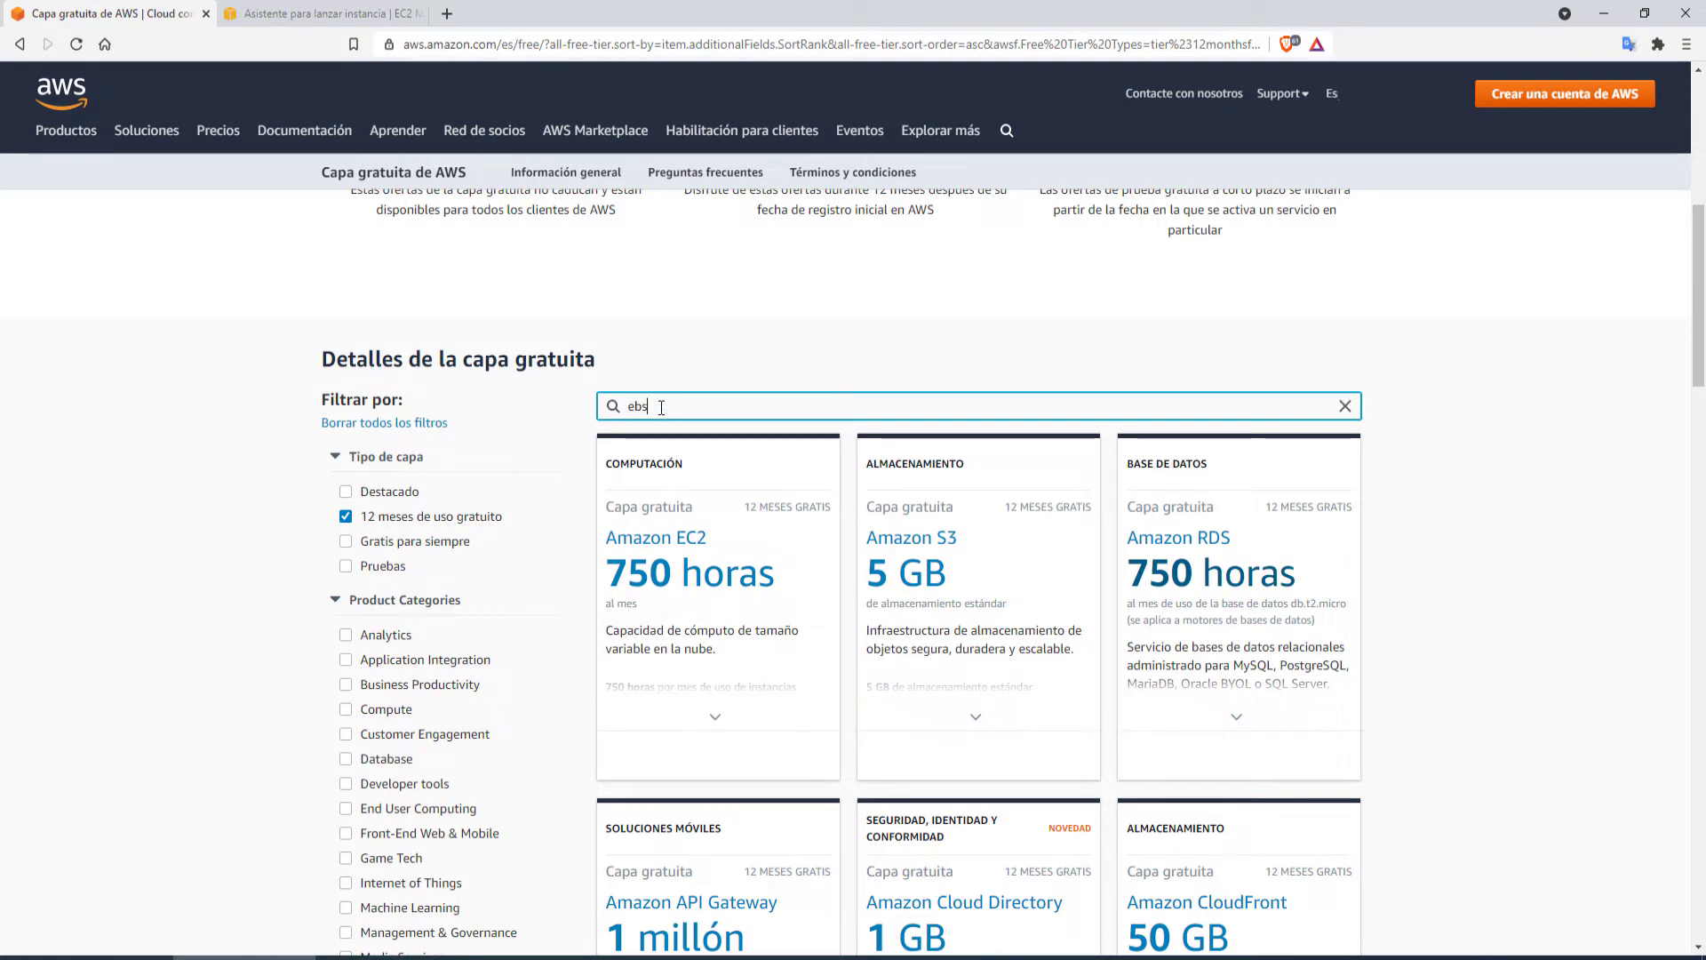
pyautogui.write('s')
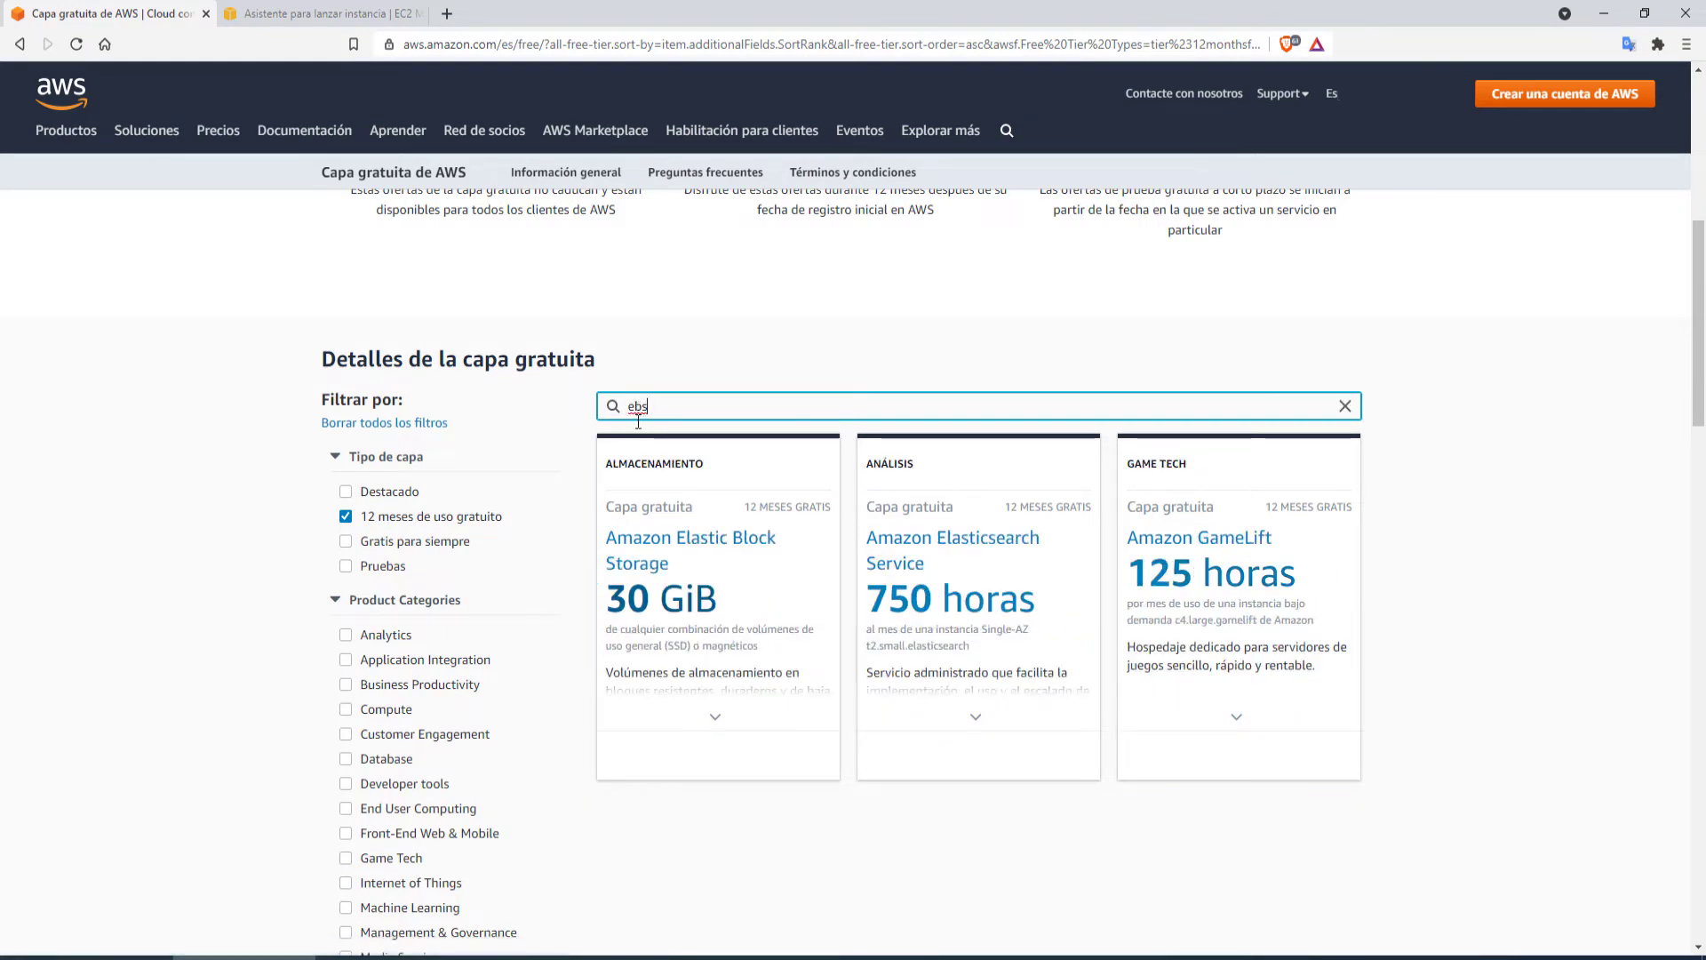
pyautogui.moveTo(668, 544)
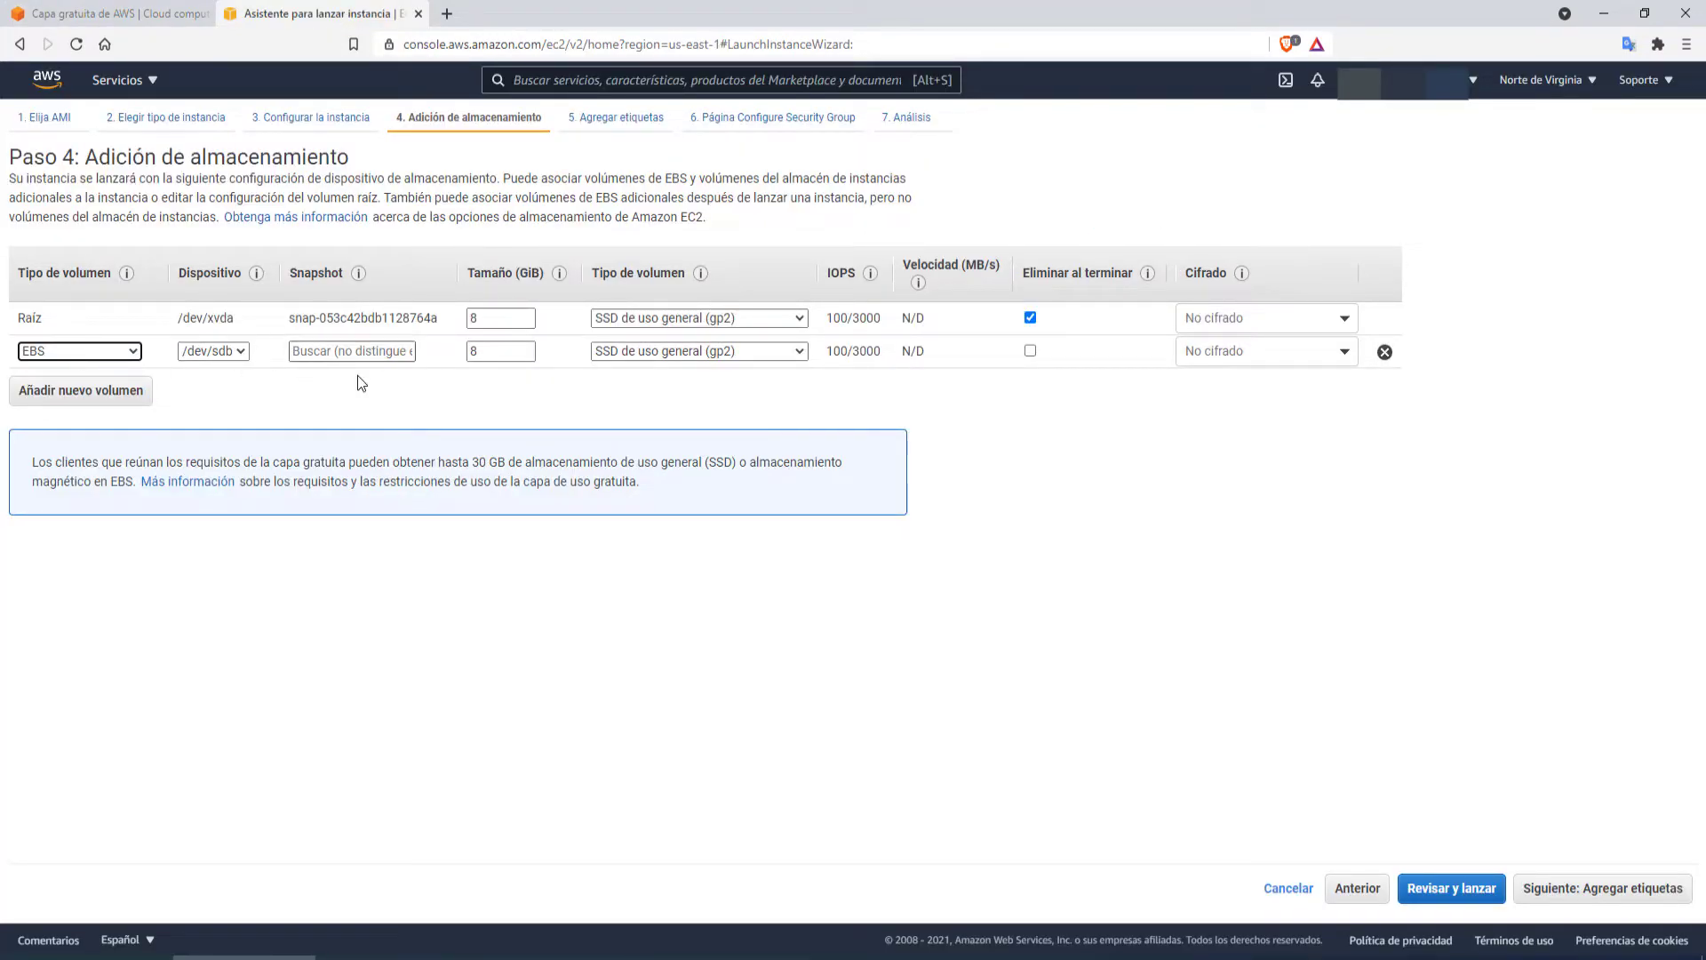
# Step: Try setting the additional EBS volume's size to 30 GiB
pyautogui.doubleClick(477, 352)
pyautogui.moveTo(476, 352); pyautogui.dragTo(401, 359)
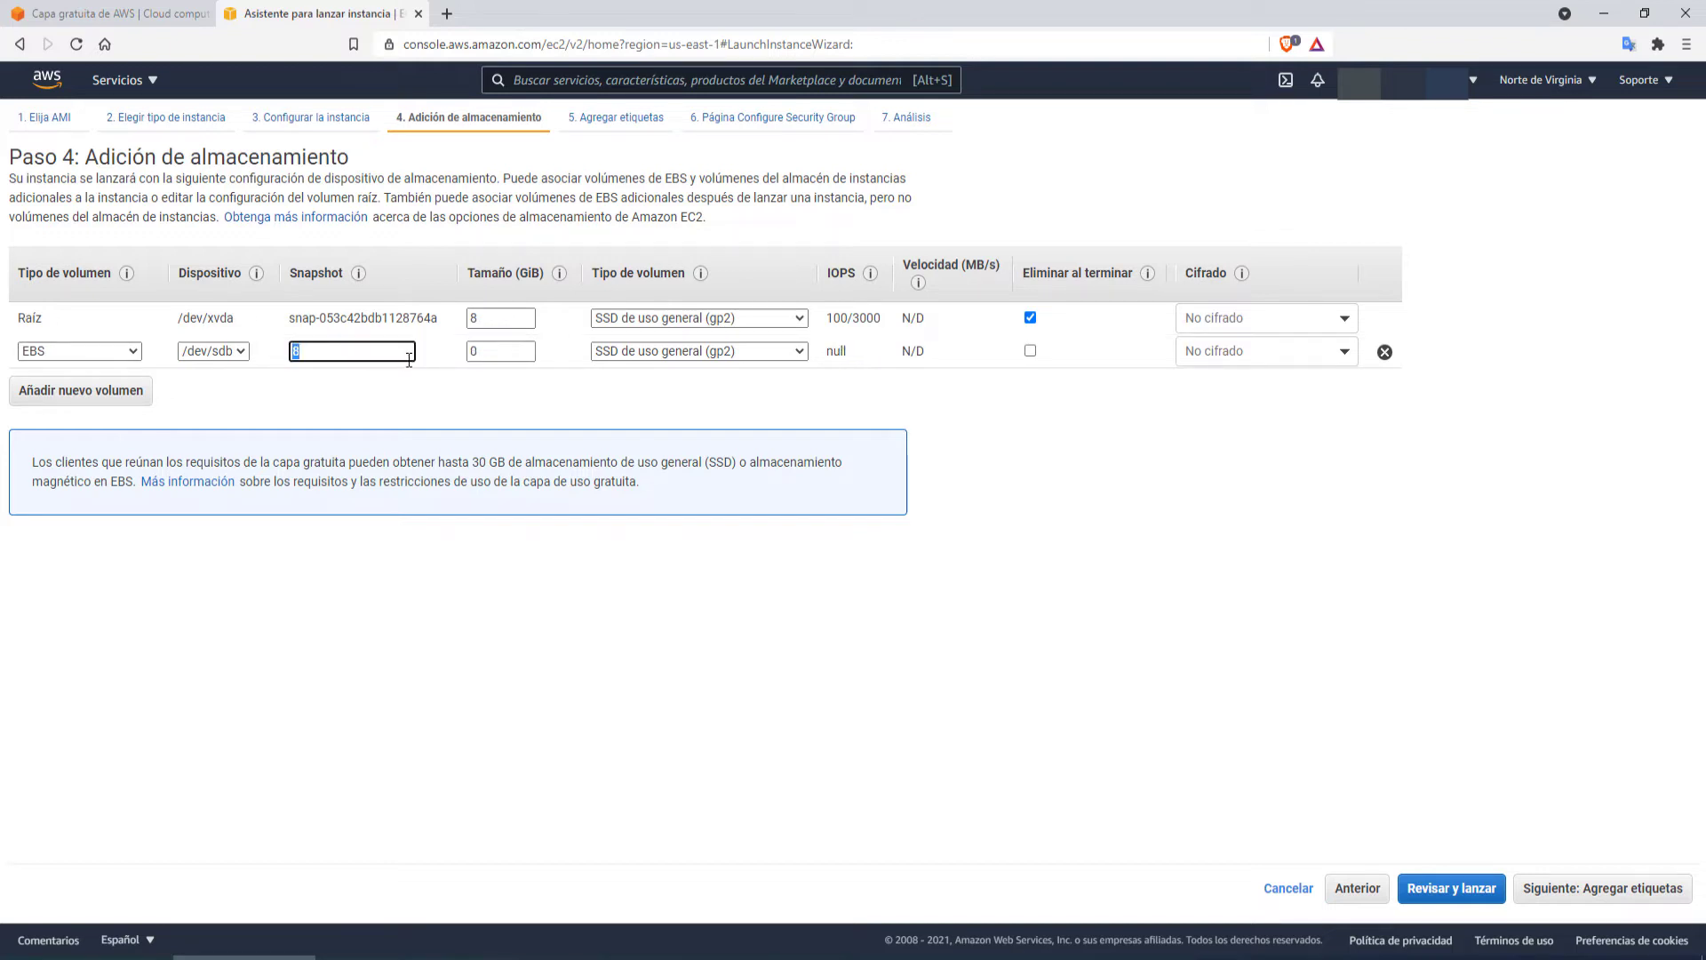
pyautogui.write('32')
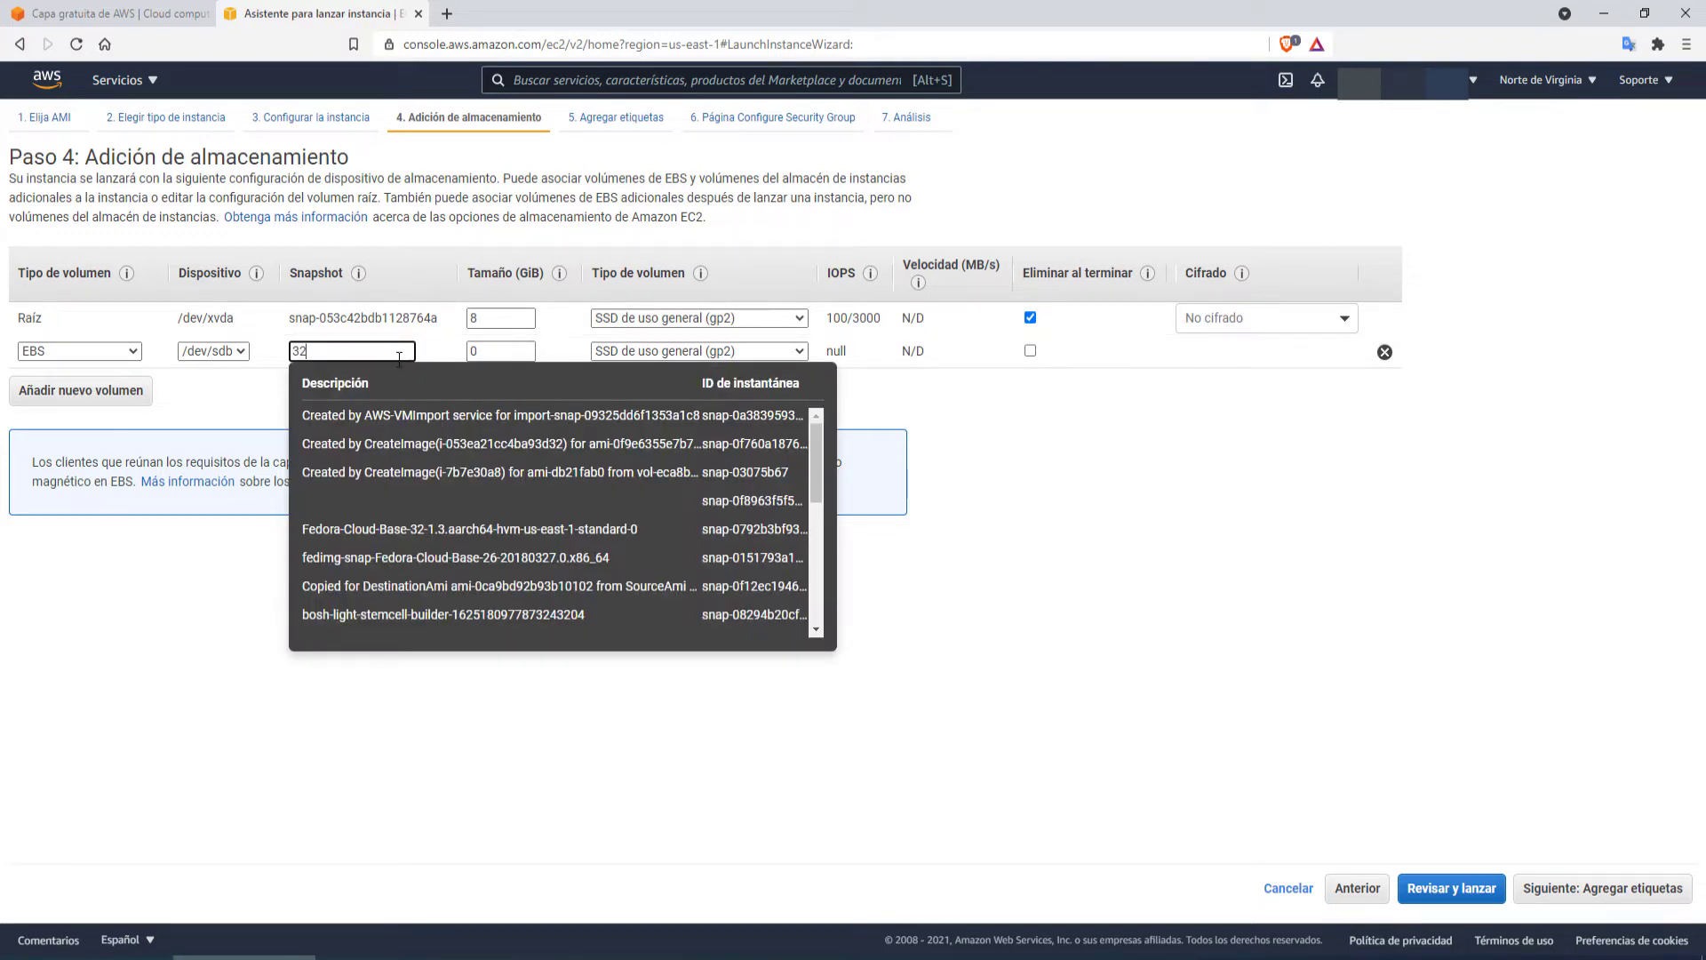
pyautogui.moveTo(483, 352); pyautogui.dragTo(432, 361)
pyautogui.click(327, 350)
pyautogui.doubleClick(327, 350)
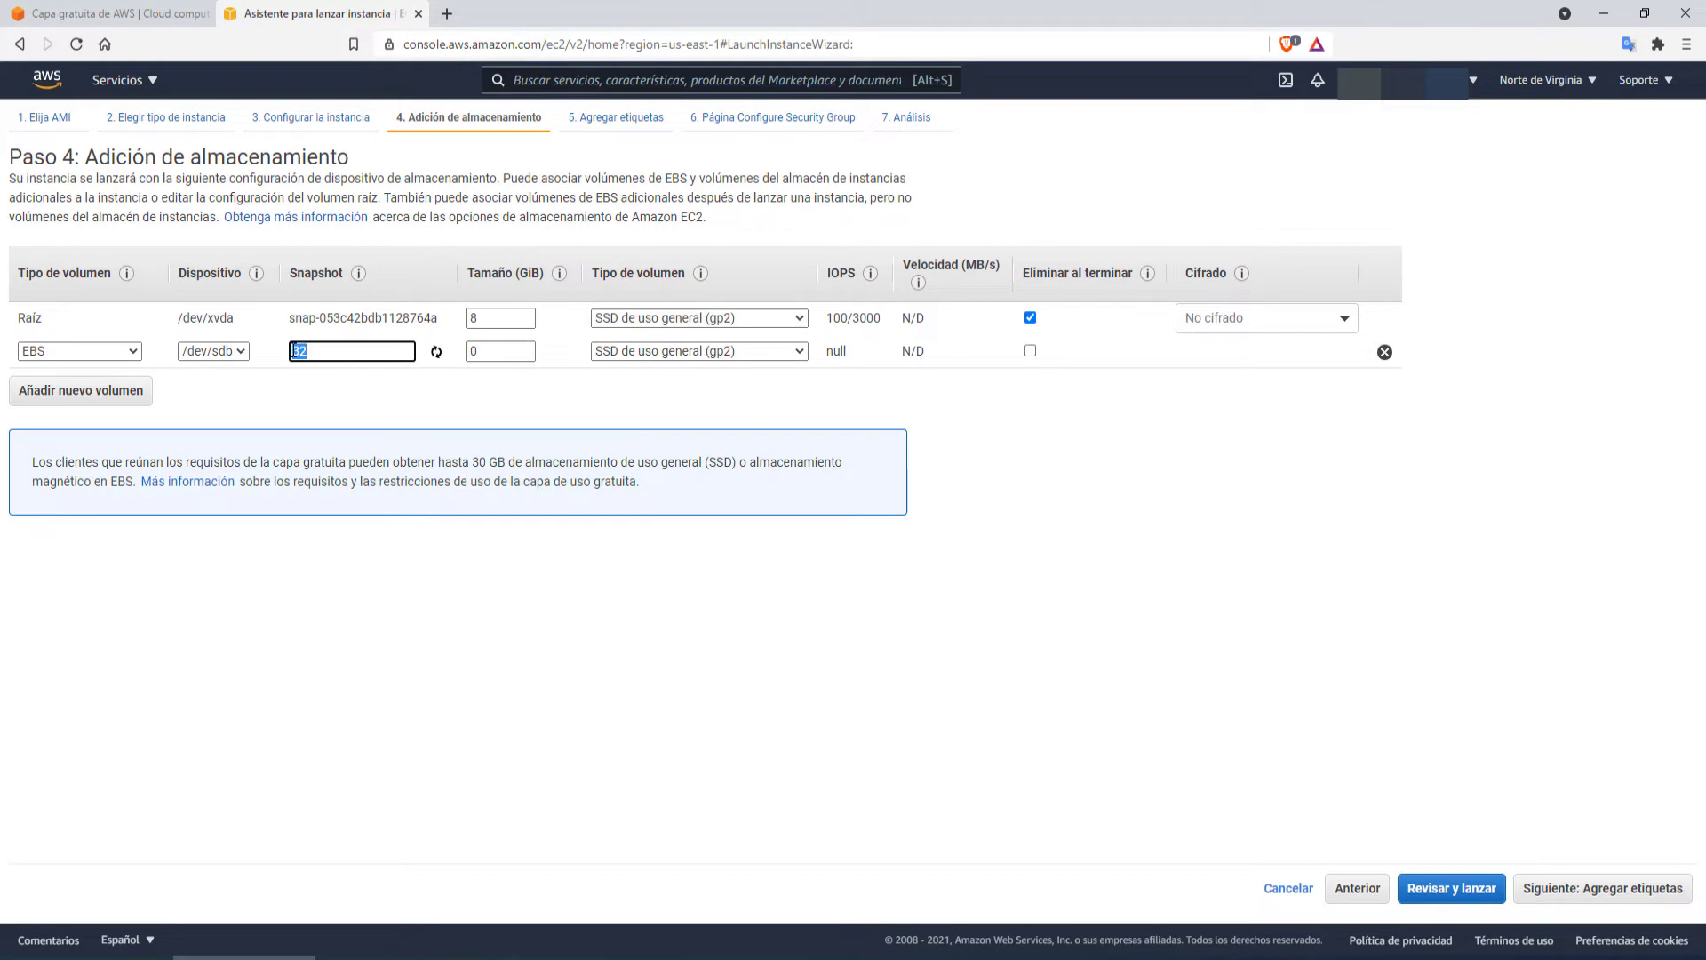
pyautogui.press('BackSpace')
pyautogui.doubleClick(492, 347)
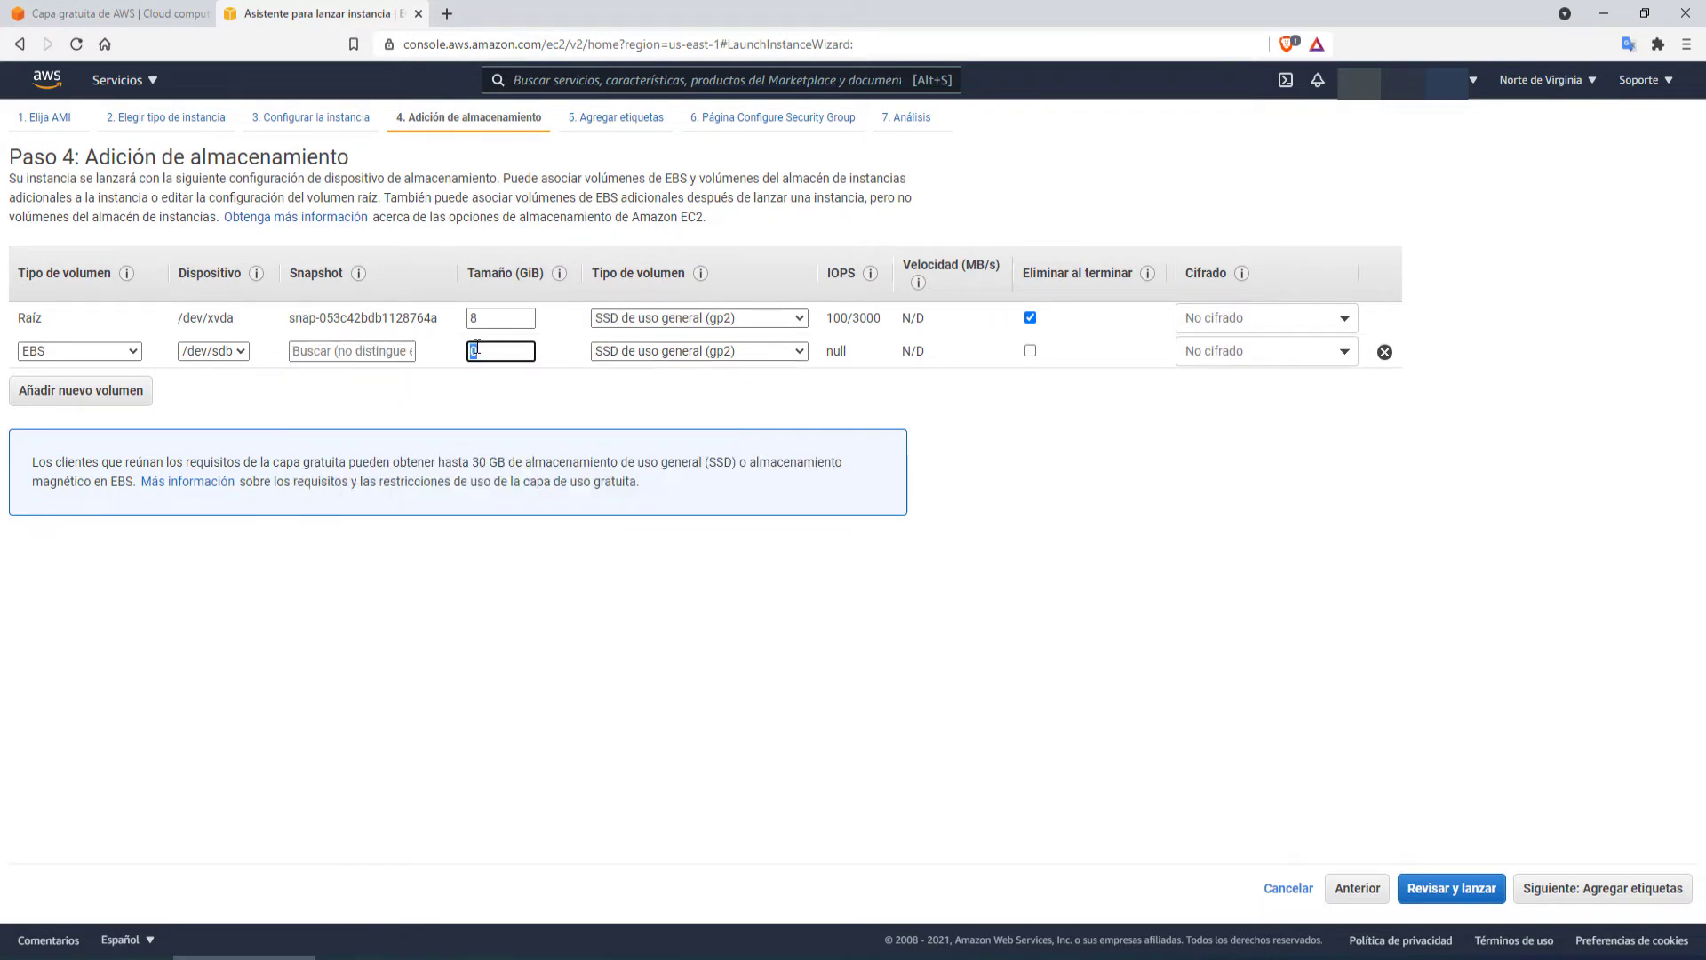
pyautogui.write('30')
# Step: Remove the additional EBS volume from the instance's storage and review the volume types available for the root volume
pyautogui.click(1384, 352)
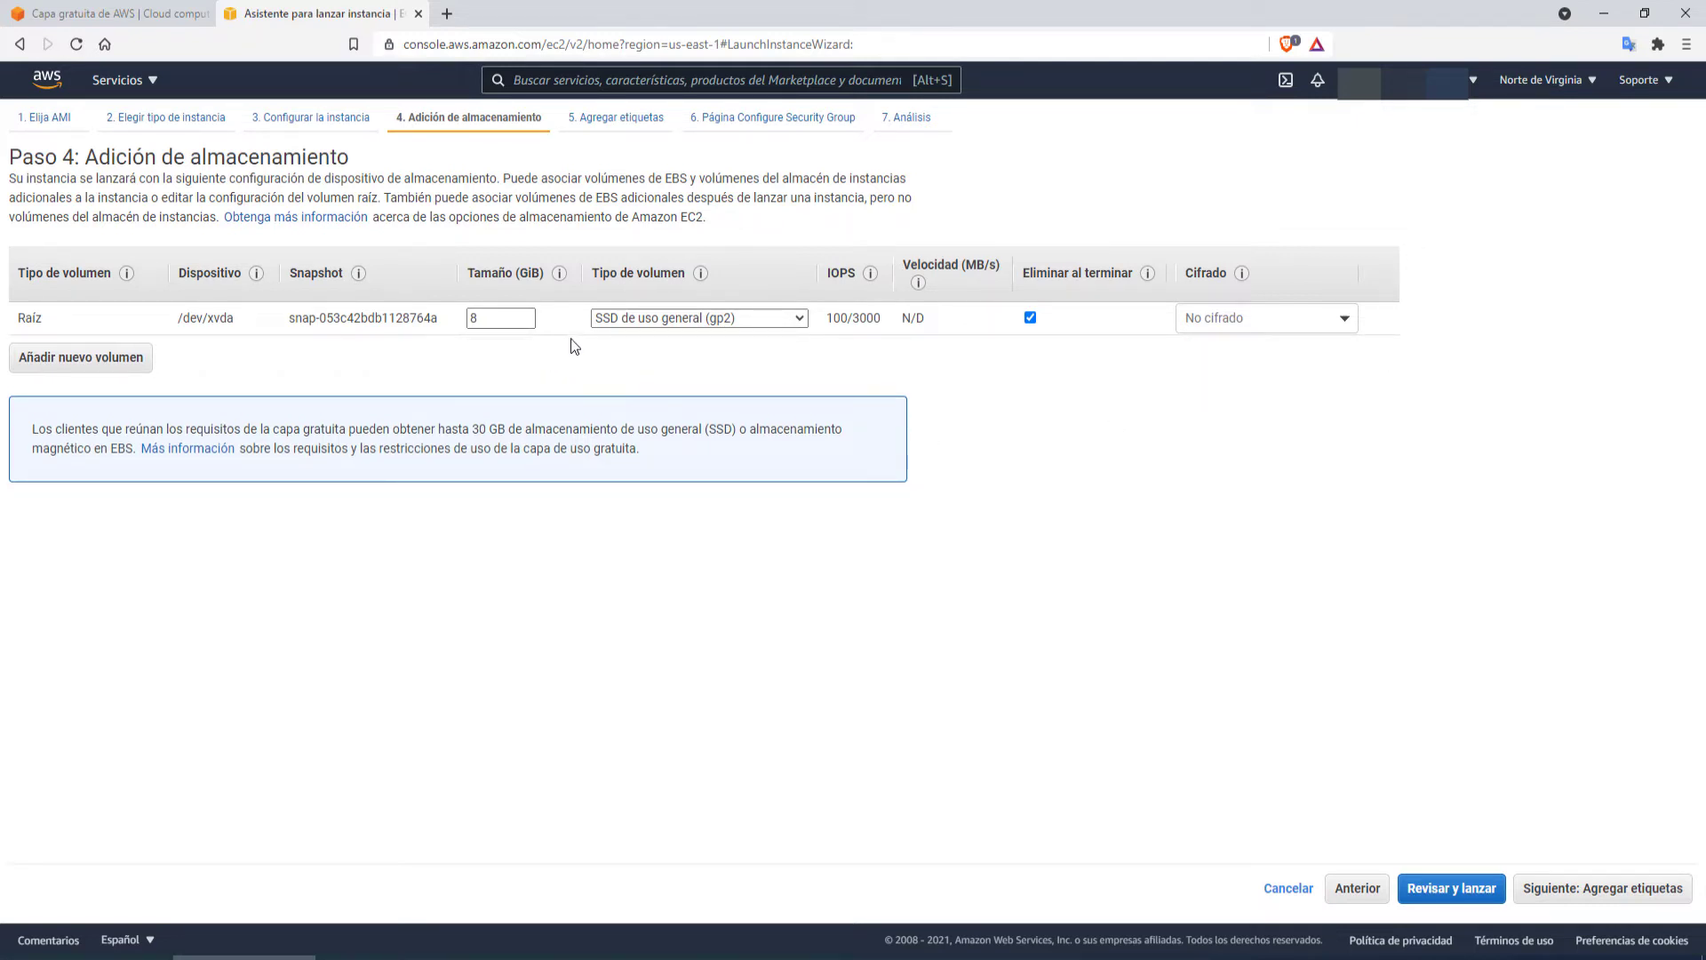
pyautogui.doubleClick(498, 316)
pyautogui.click(648, 320)
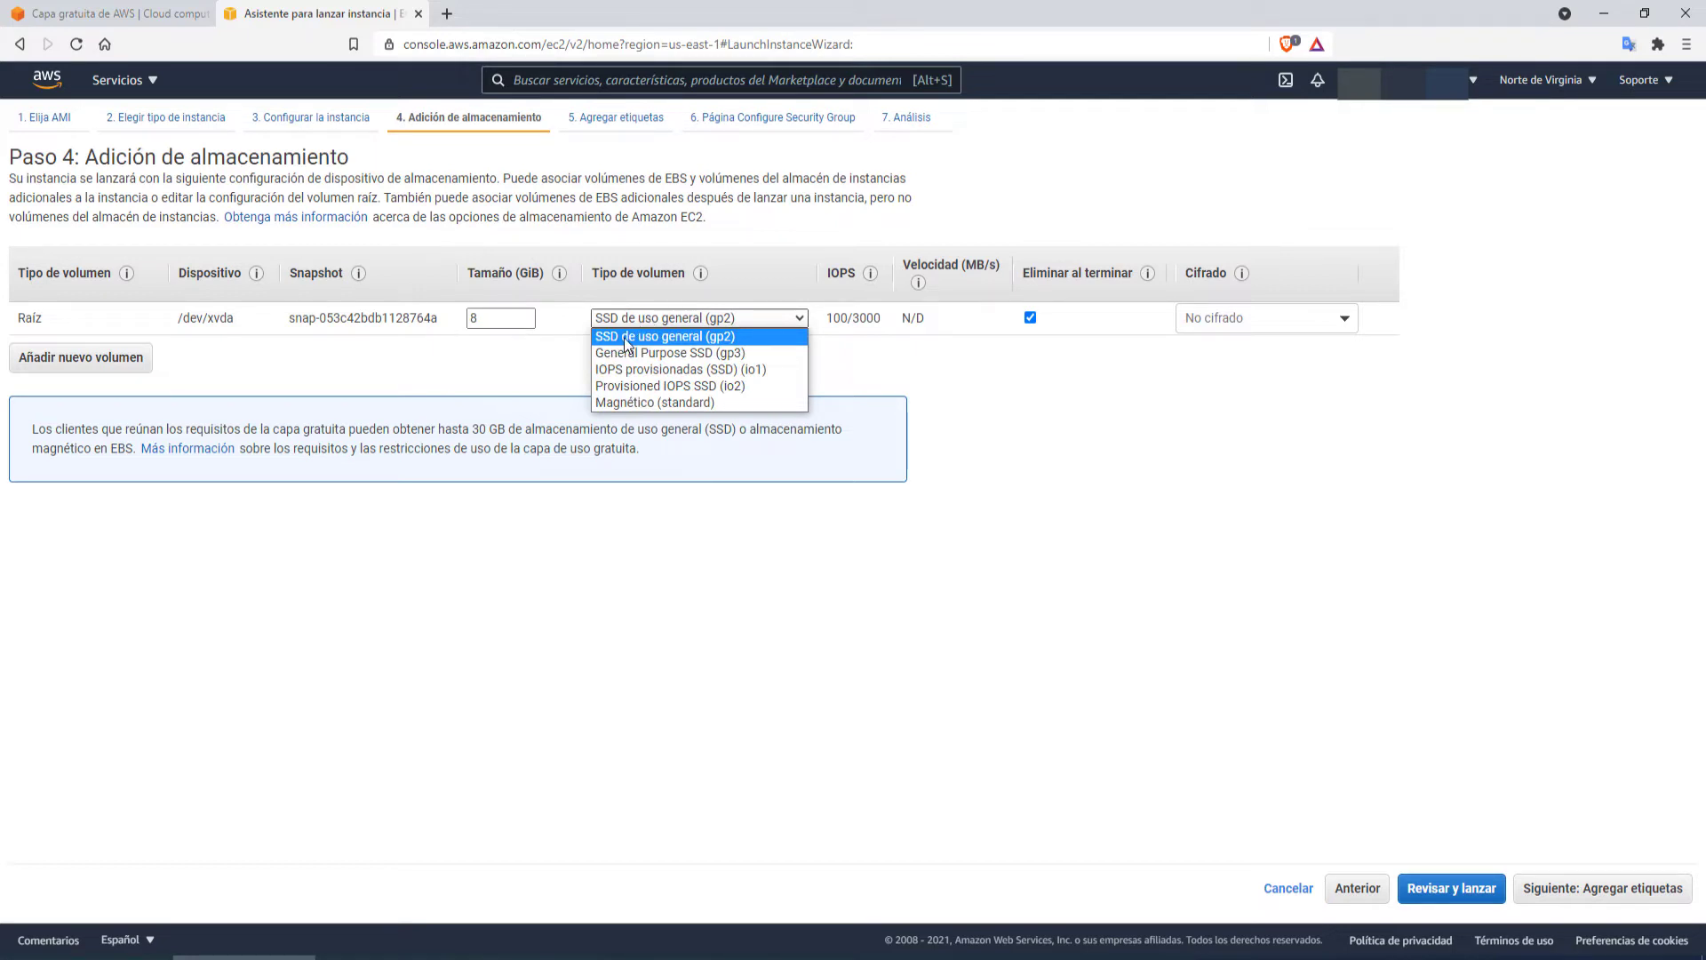
pyautogui.click(940, 371)
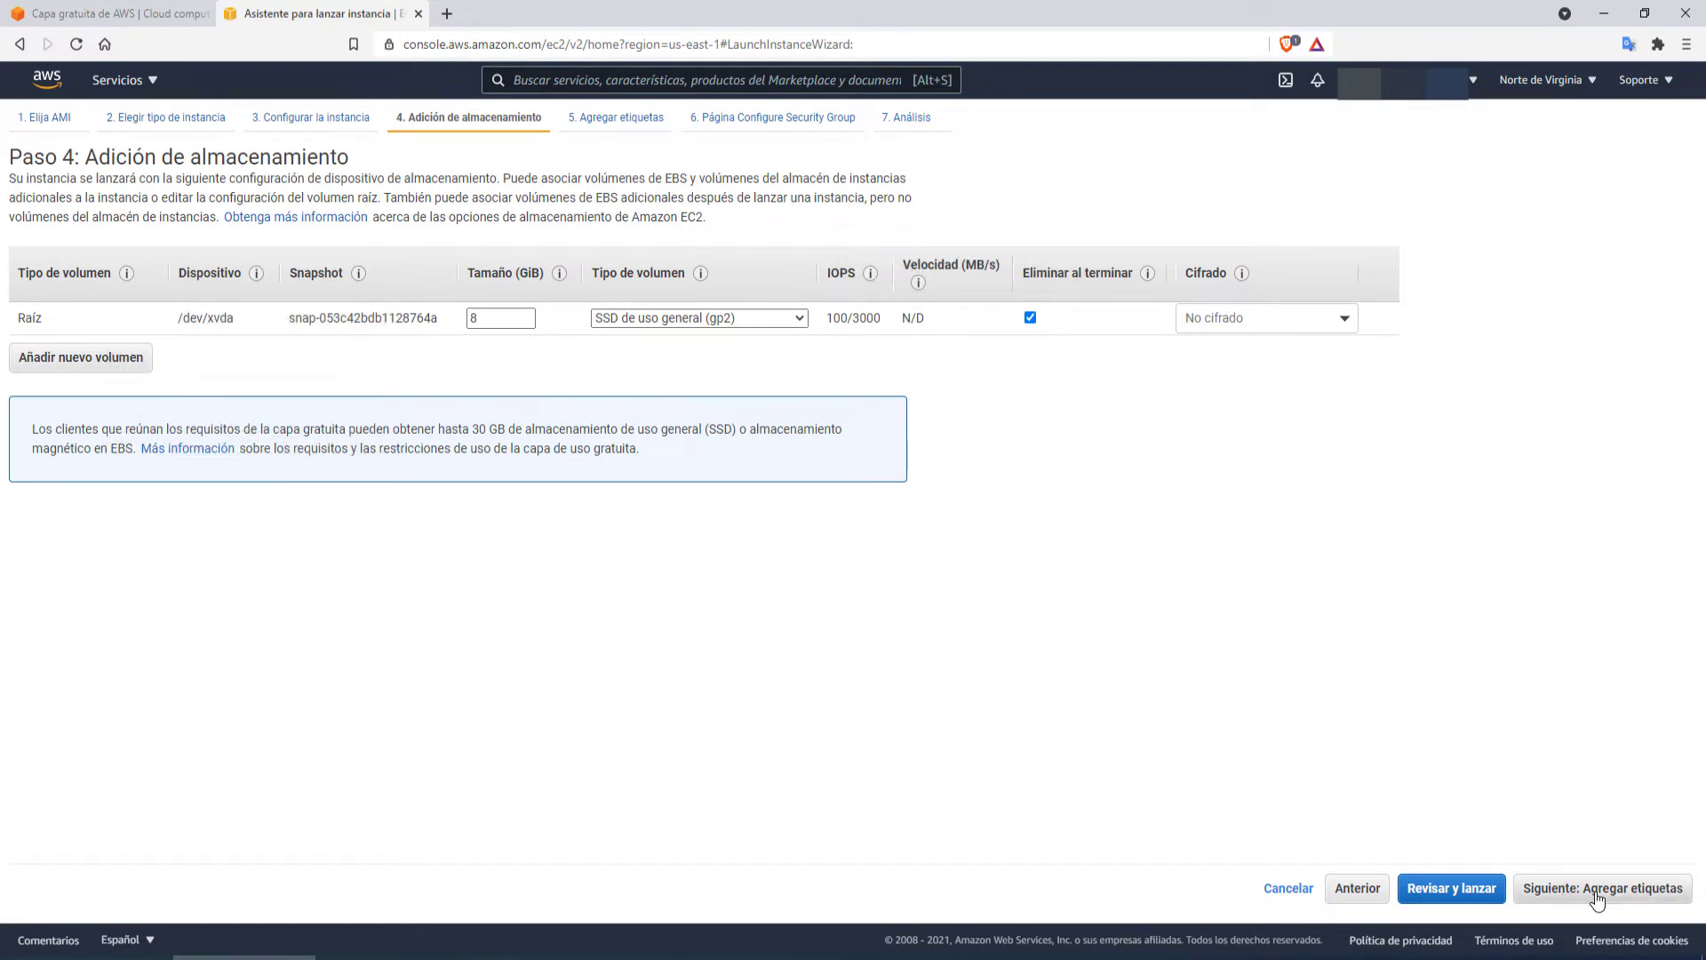
# Step: Continue to the security group configuration without adding tags, and compare using an existing group with creating a new one
pyautogui.click(1628, 891)
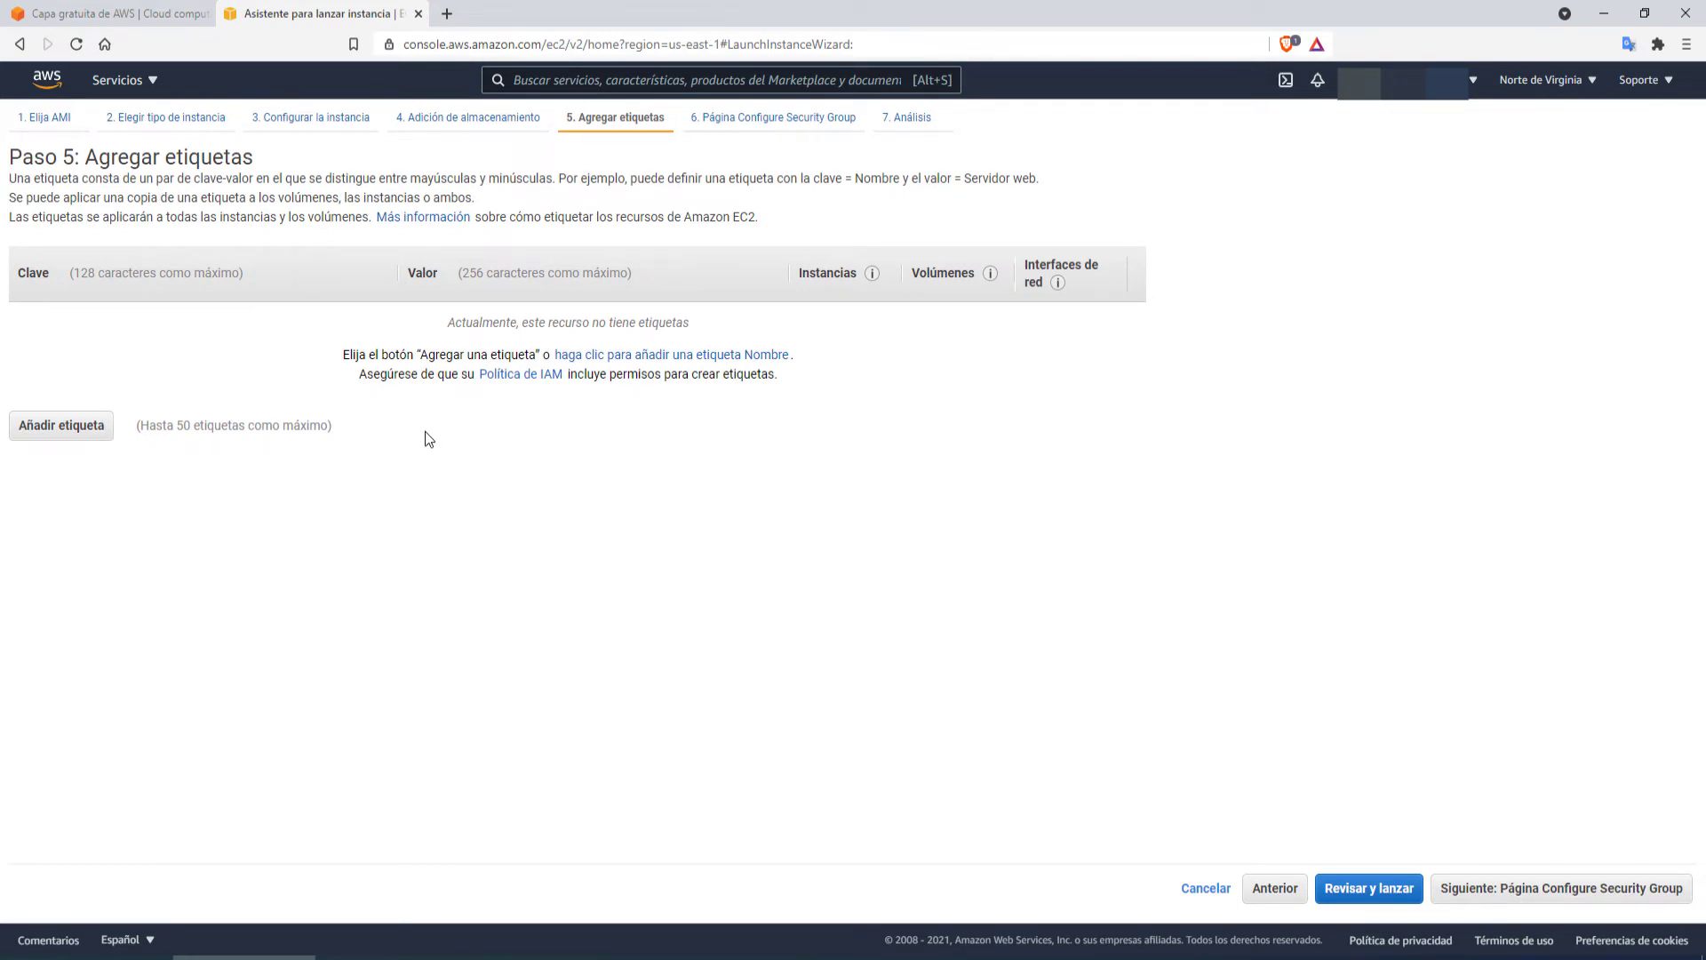
pyautogui.click(1534, 894)
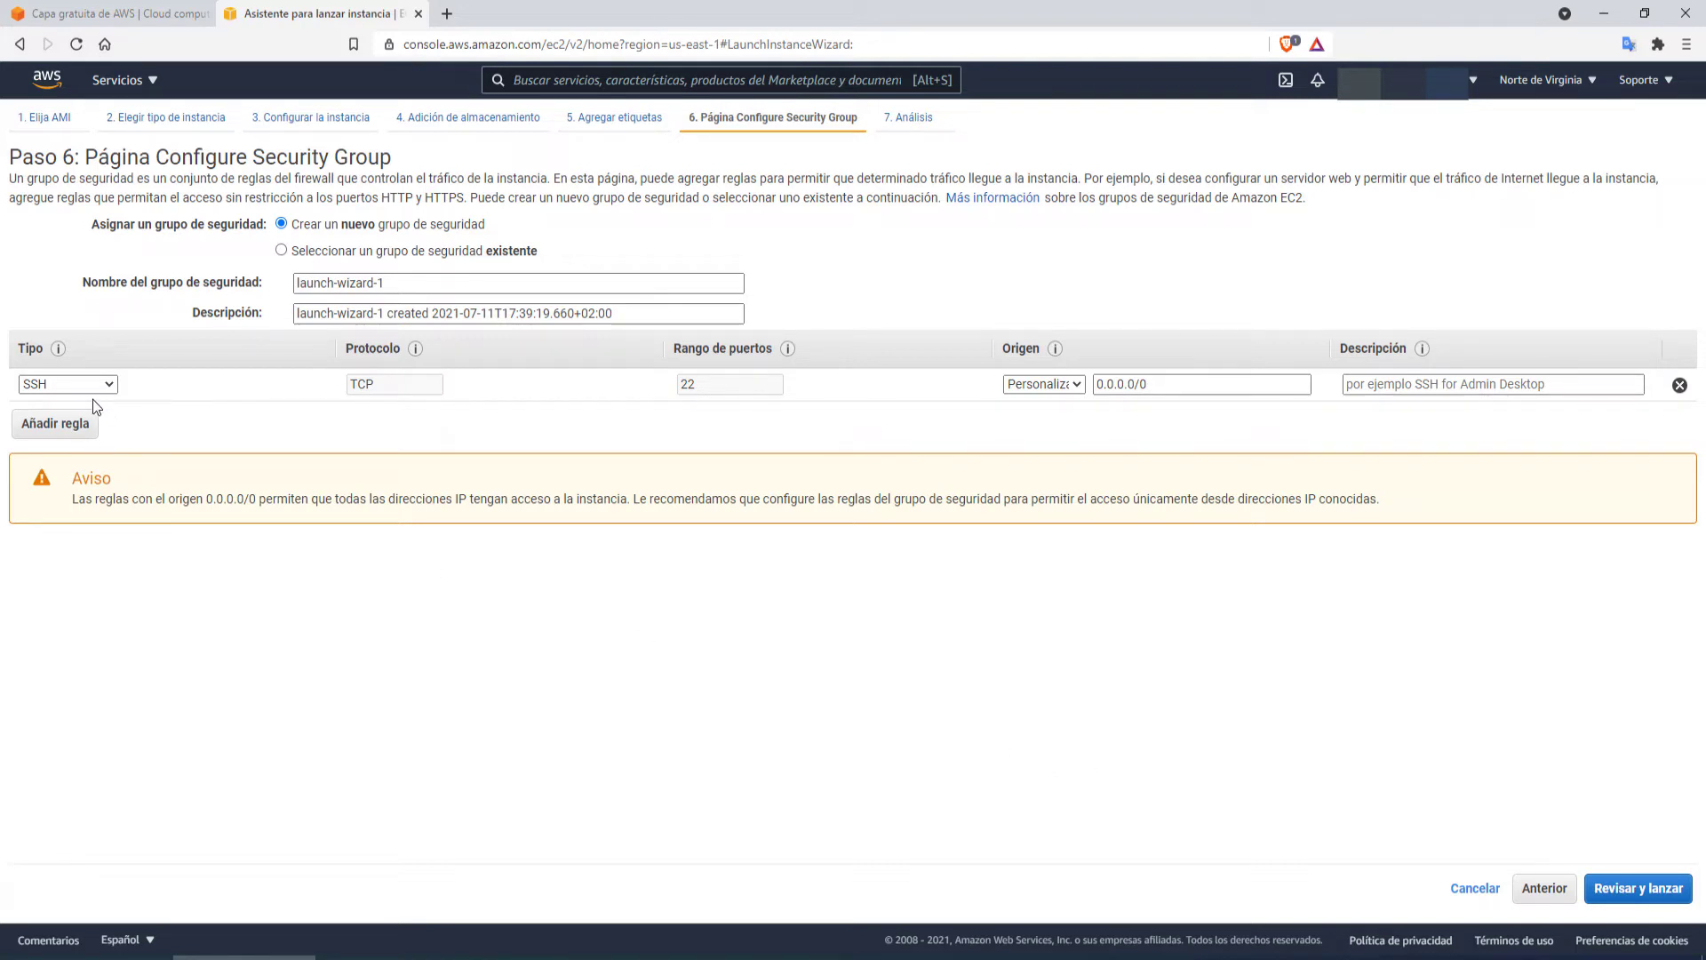
pyautogui.click(313, 251)
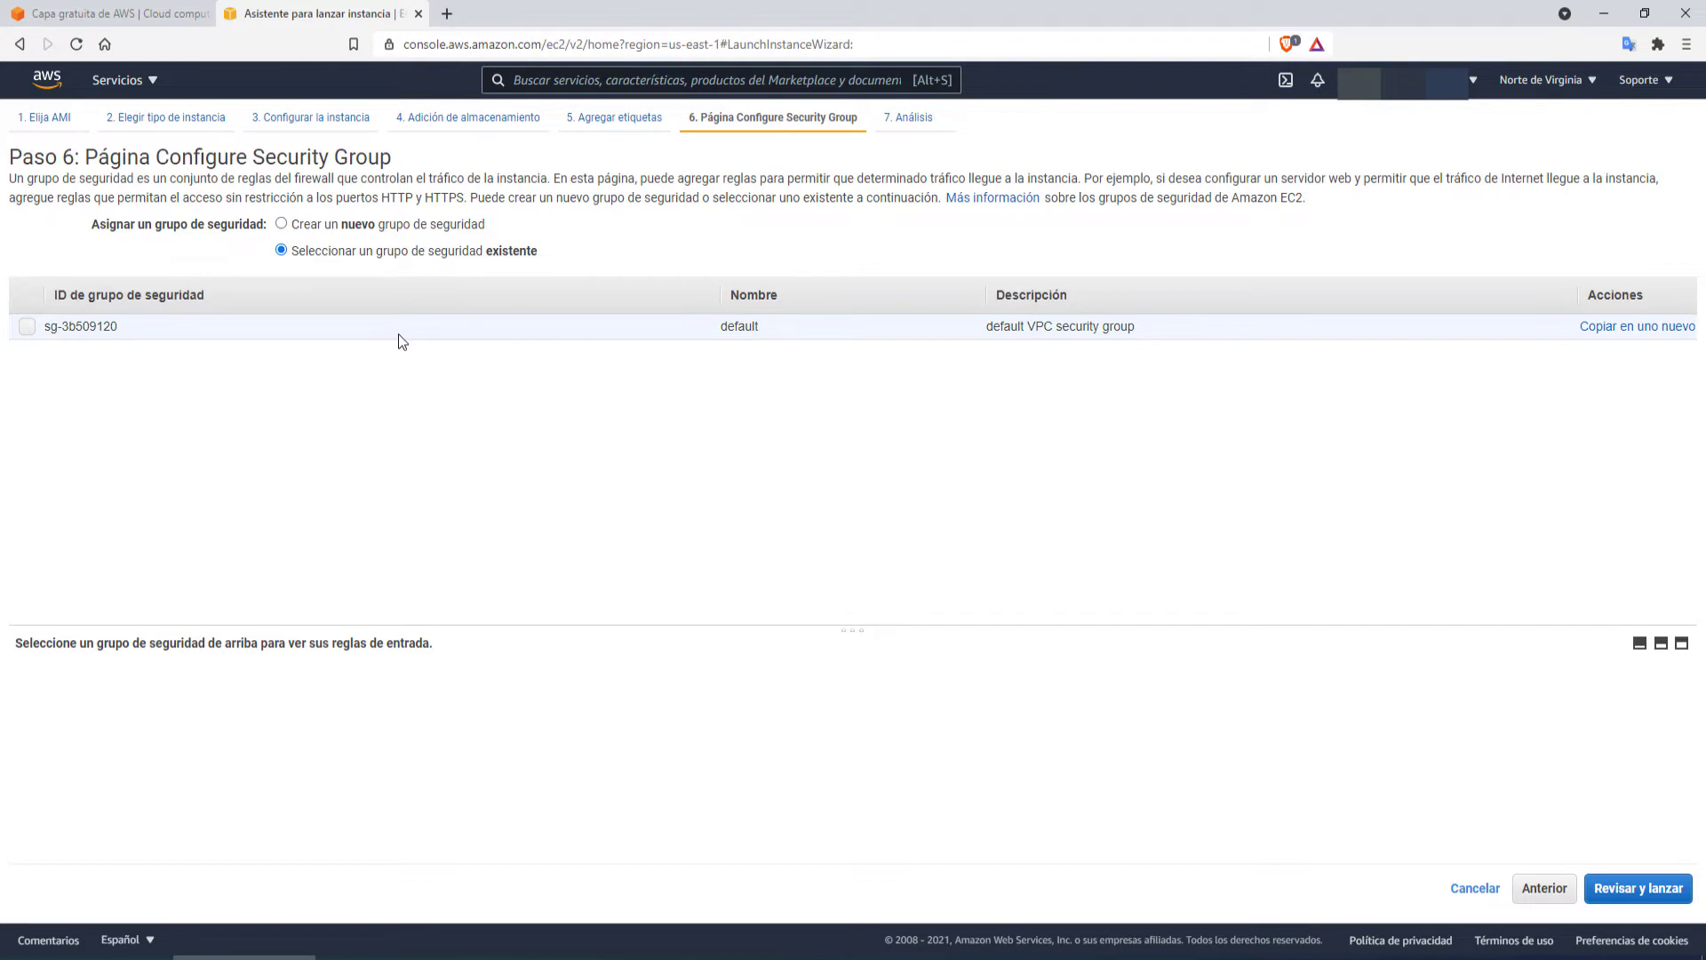
pyautogui.click(282, 224)
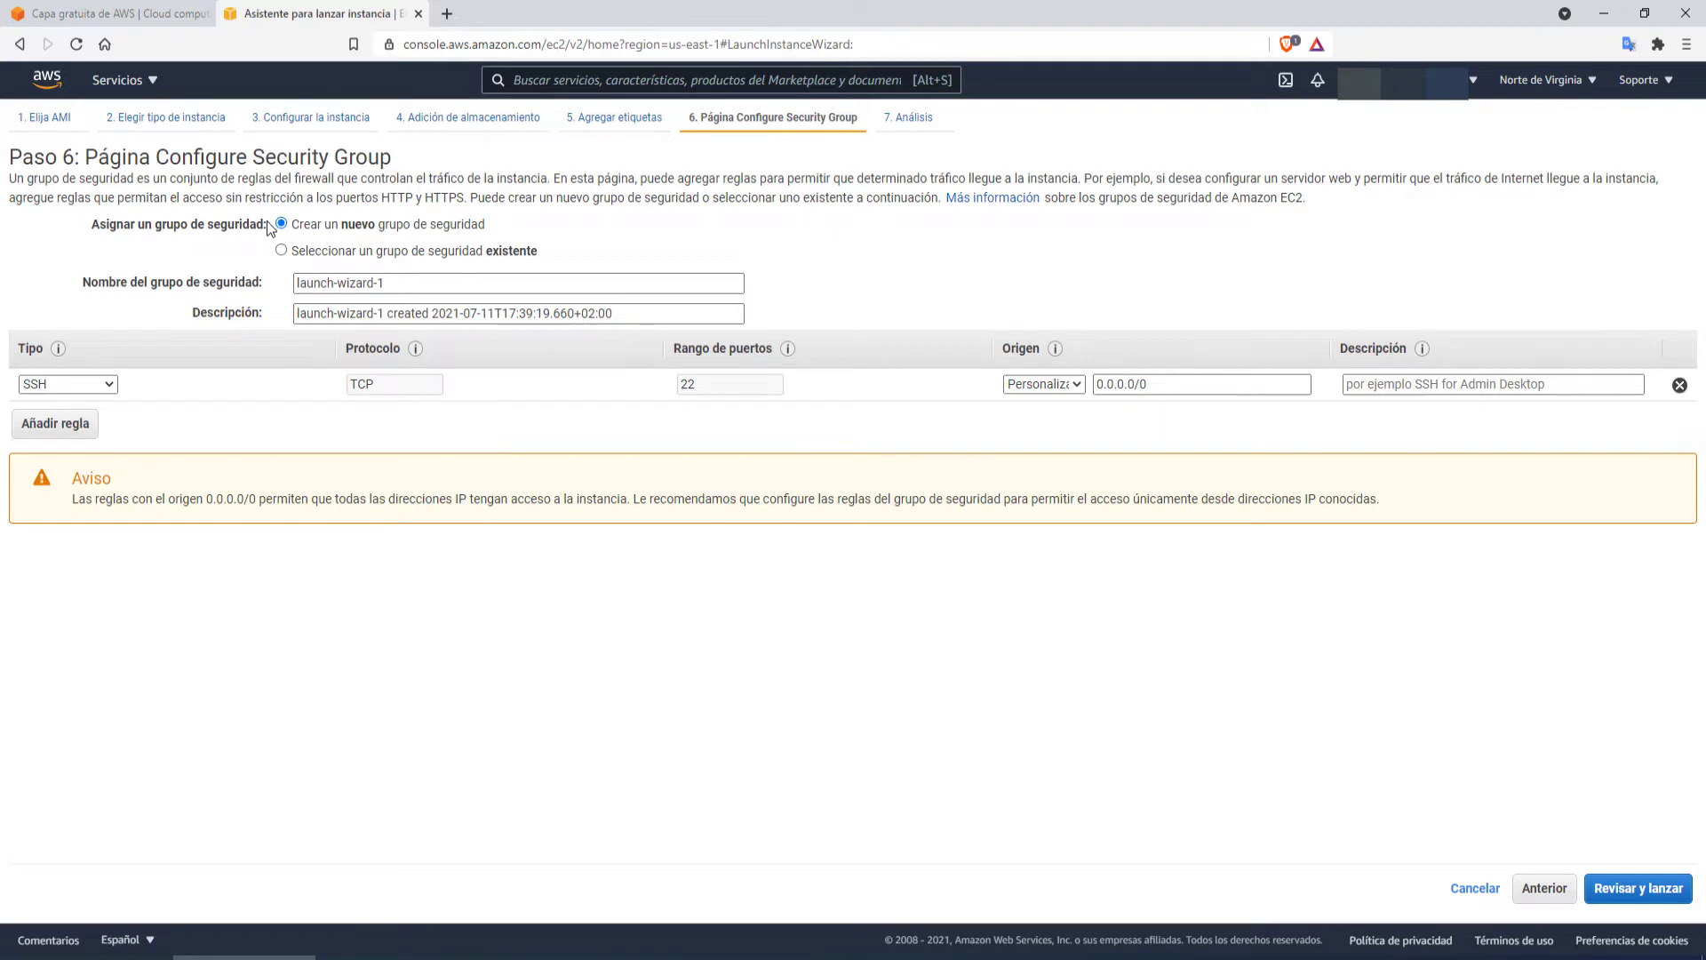
# Step: Examine the new security group's name, the rule types available for the SSH rule and the explanation of its source setting
pyautogui.tripleClick(408, 284)
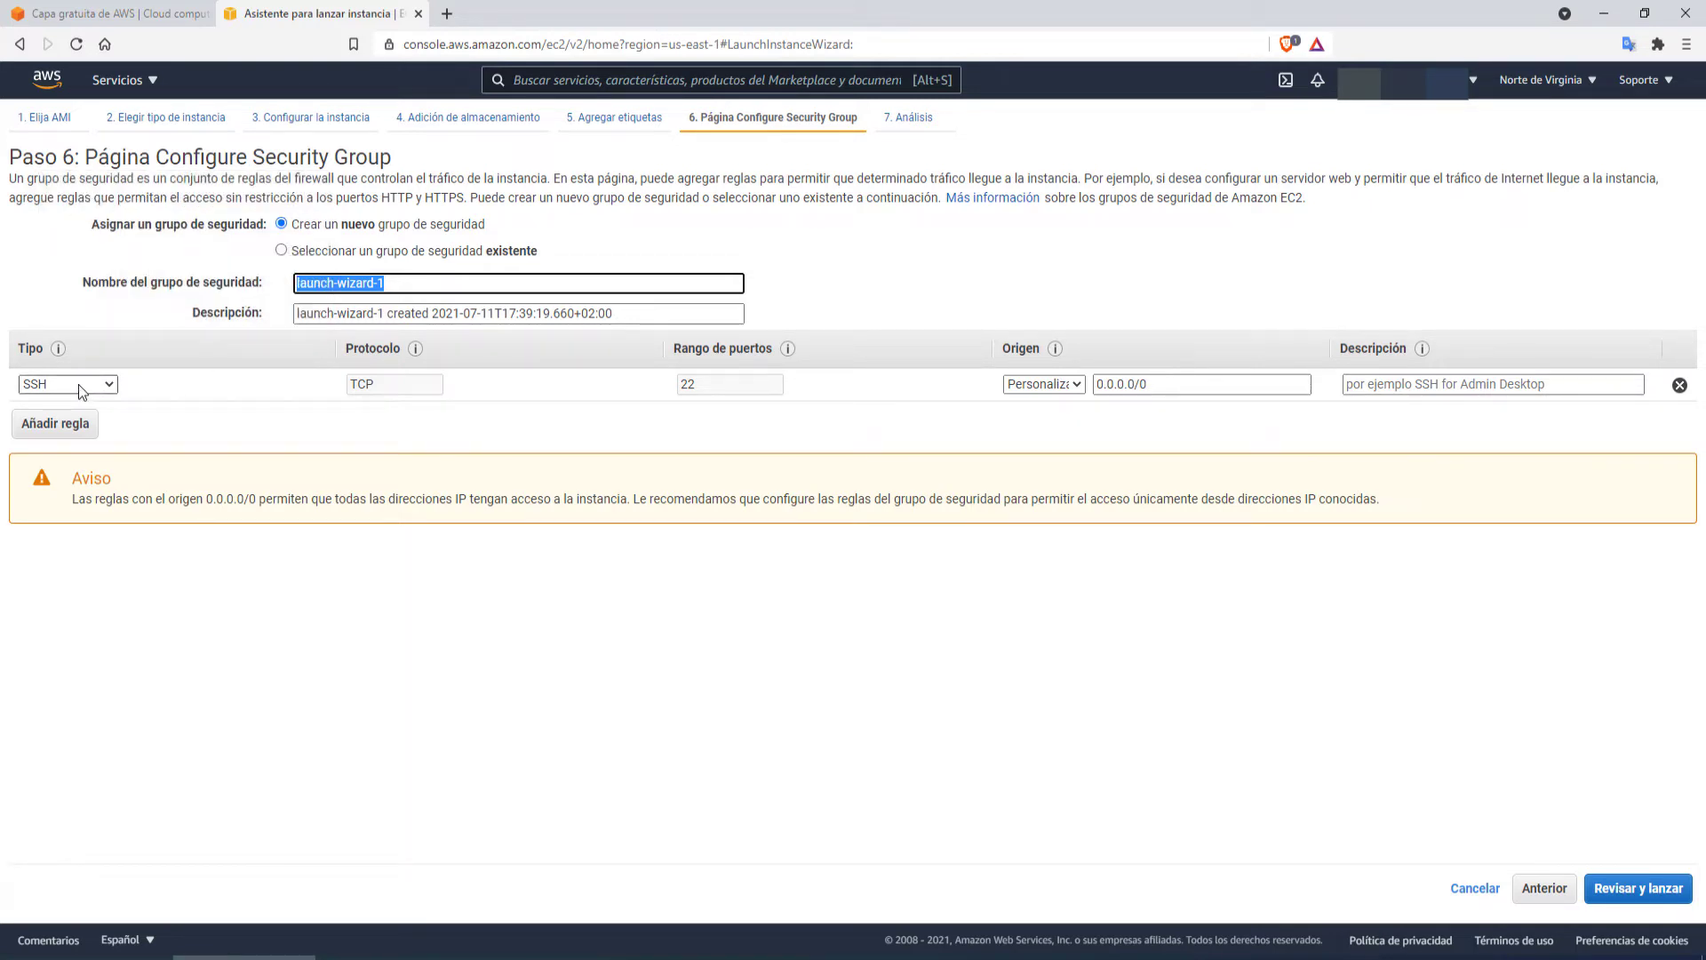
pyautogui.click(114, 383)
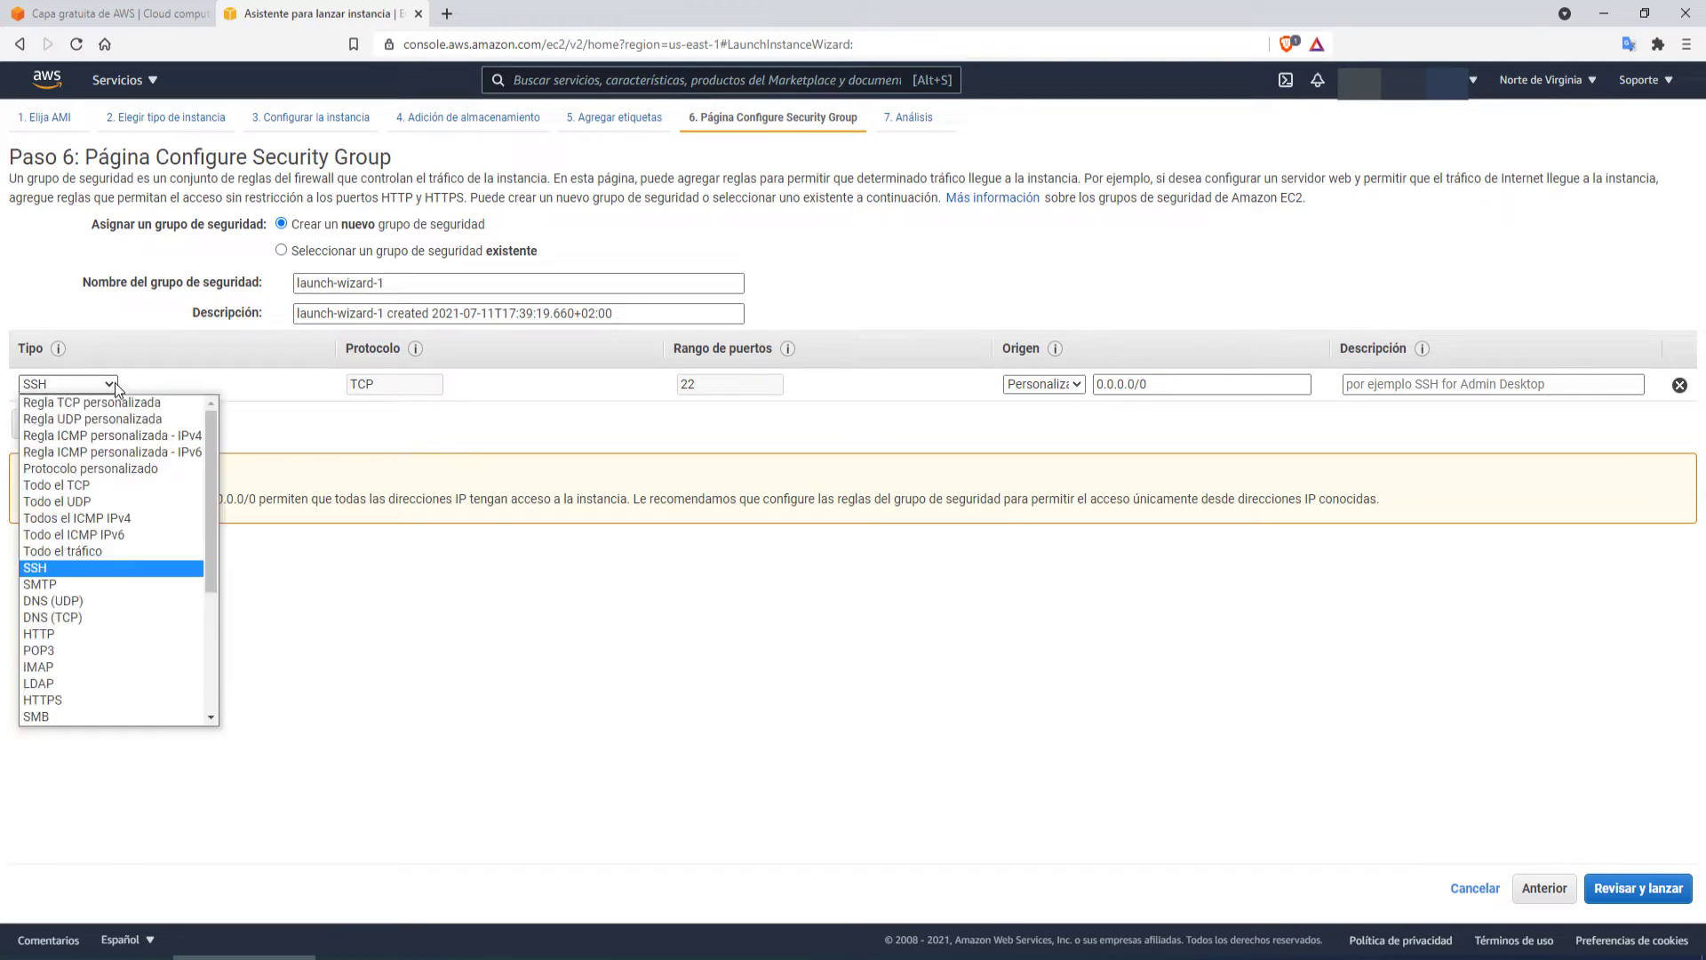
pyautogui.click(114, 384)
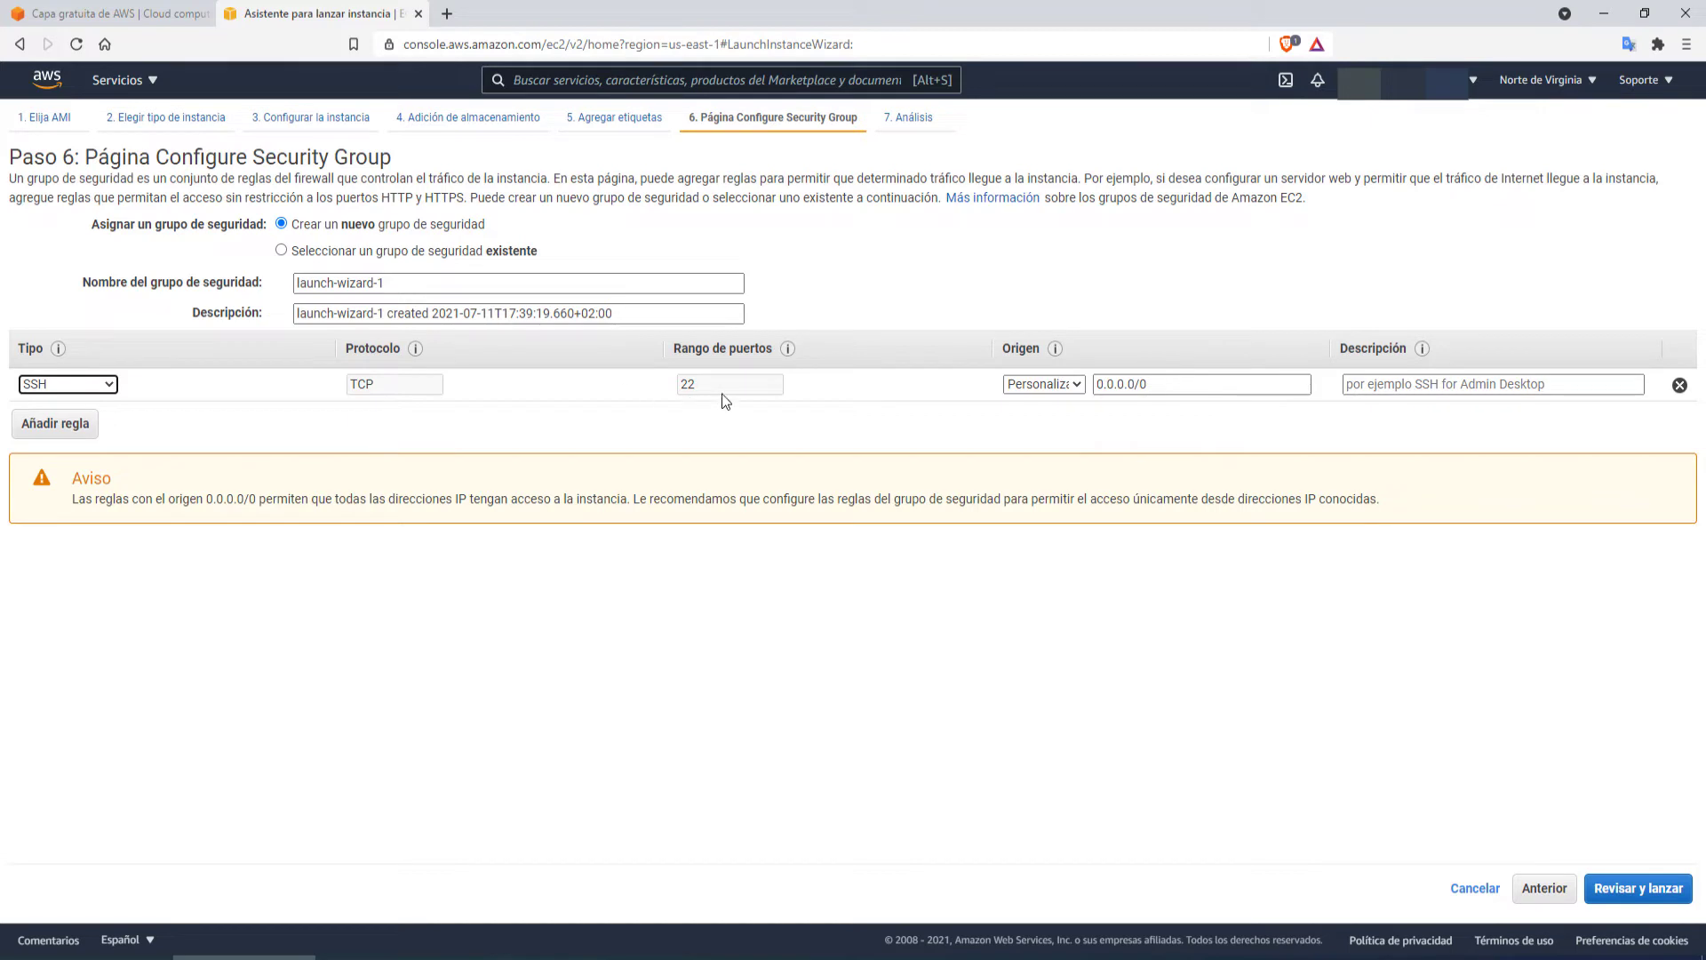
pyautogui.click(1104, 387)
pyautogui.moveTo(1056, 350)
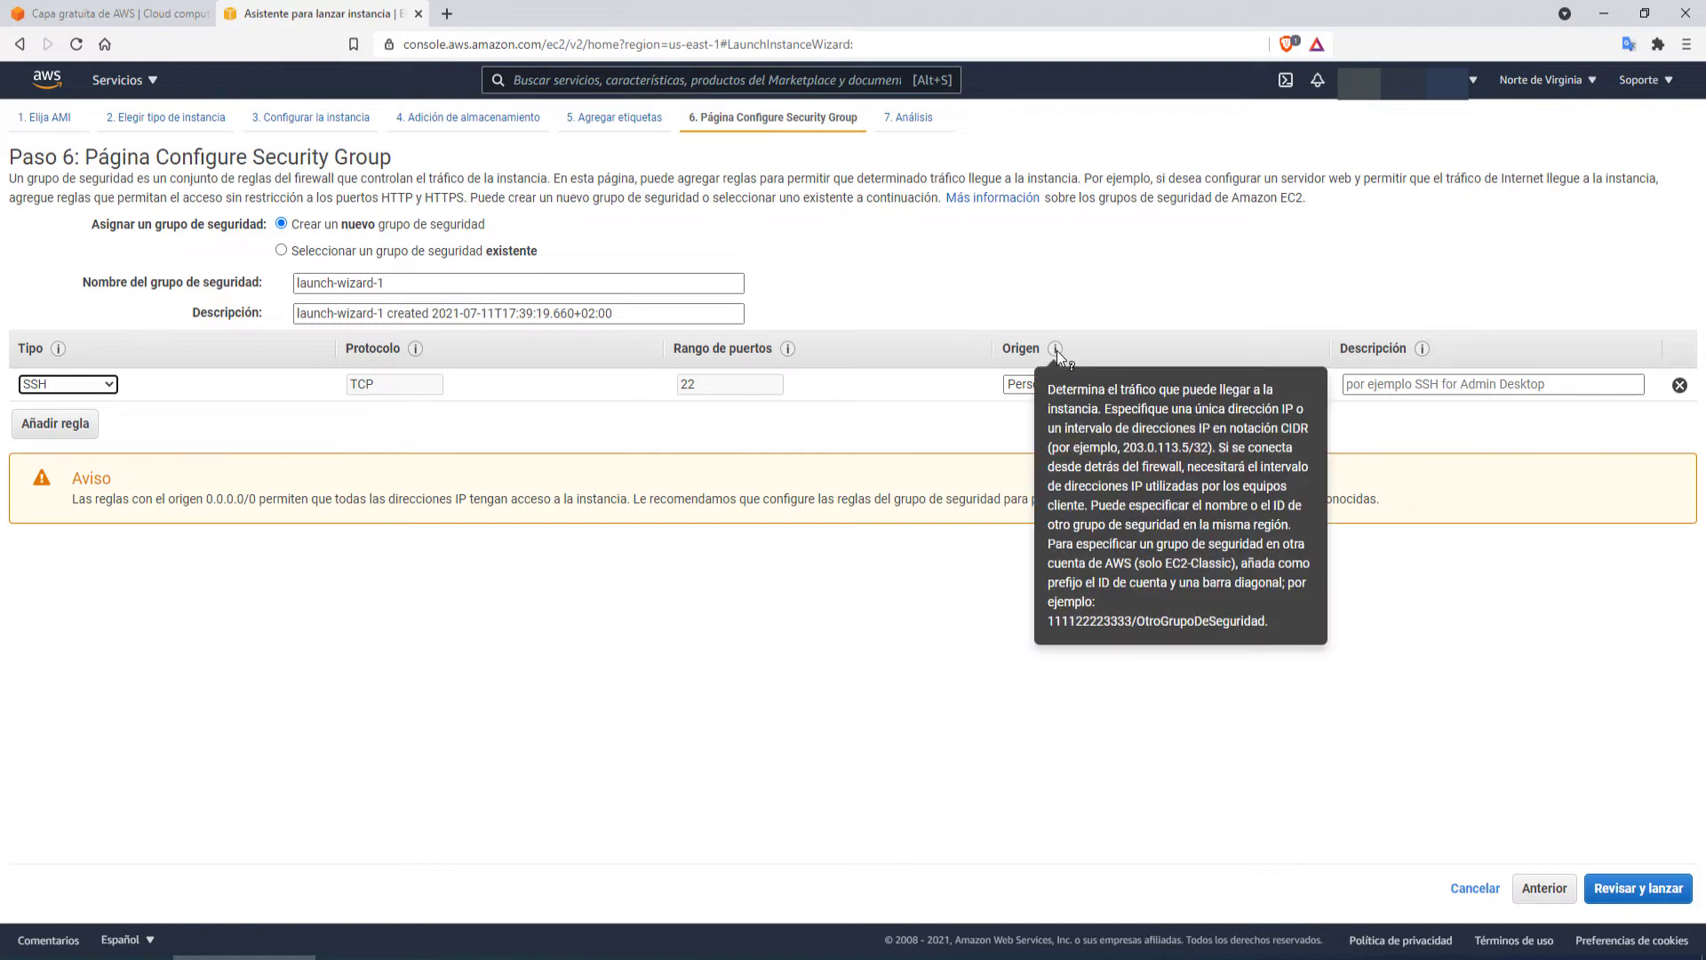
pyautogui.click(994, 399)
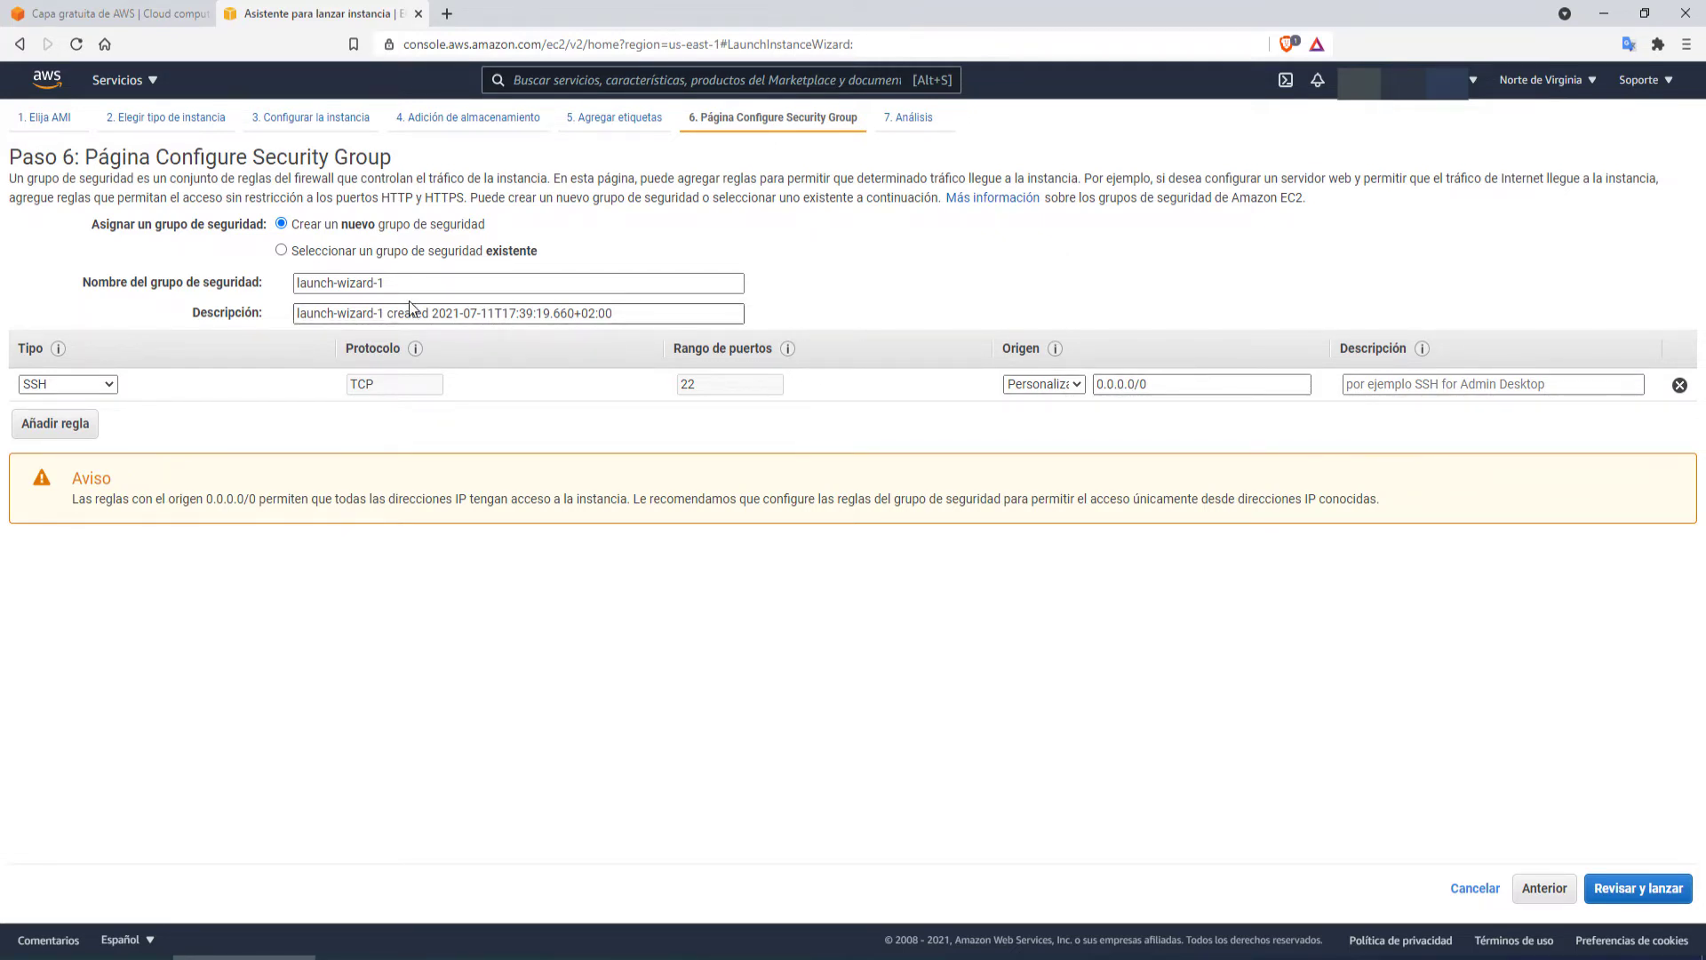
# Step: Add an HTTP rule and an HTTPS rule to the new security group with their default ports and sources
pyautogui.click(69, 432)
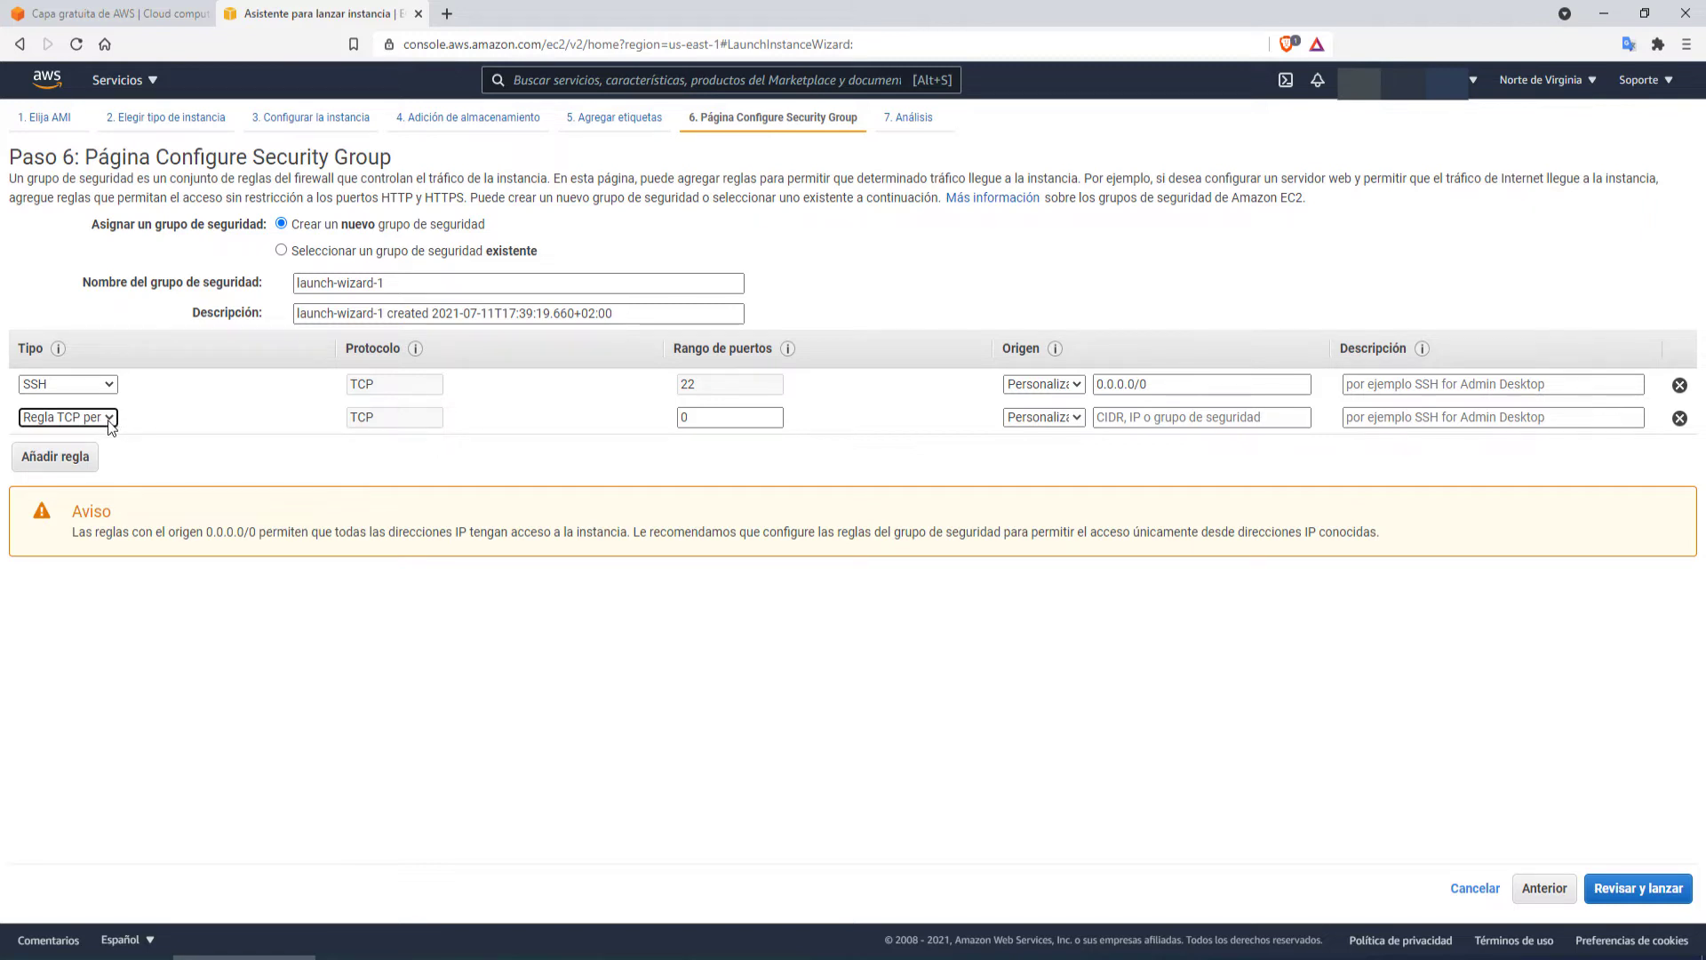
pyautogui.click(110, 422)
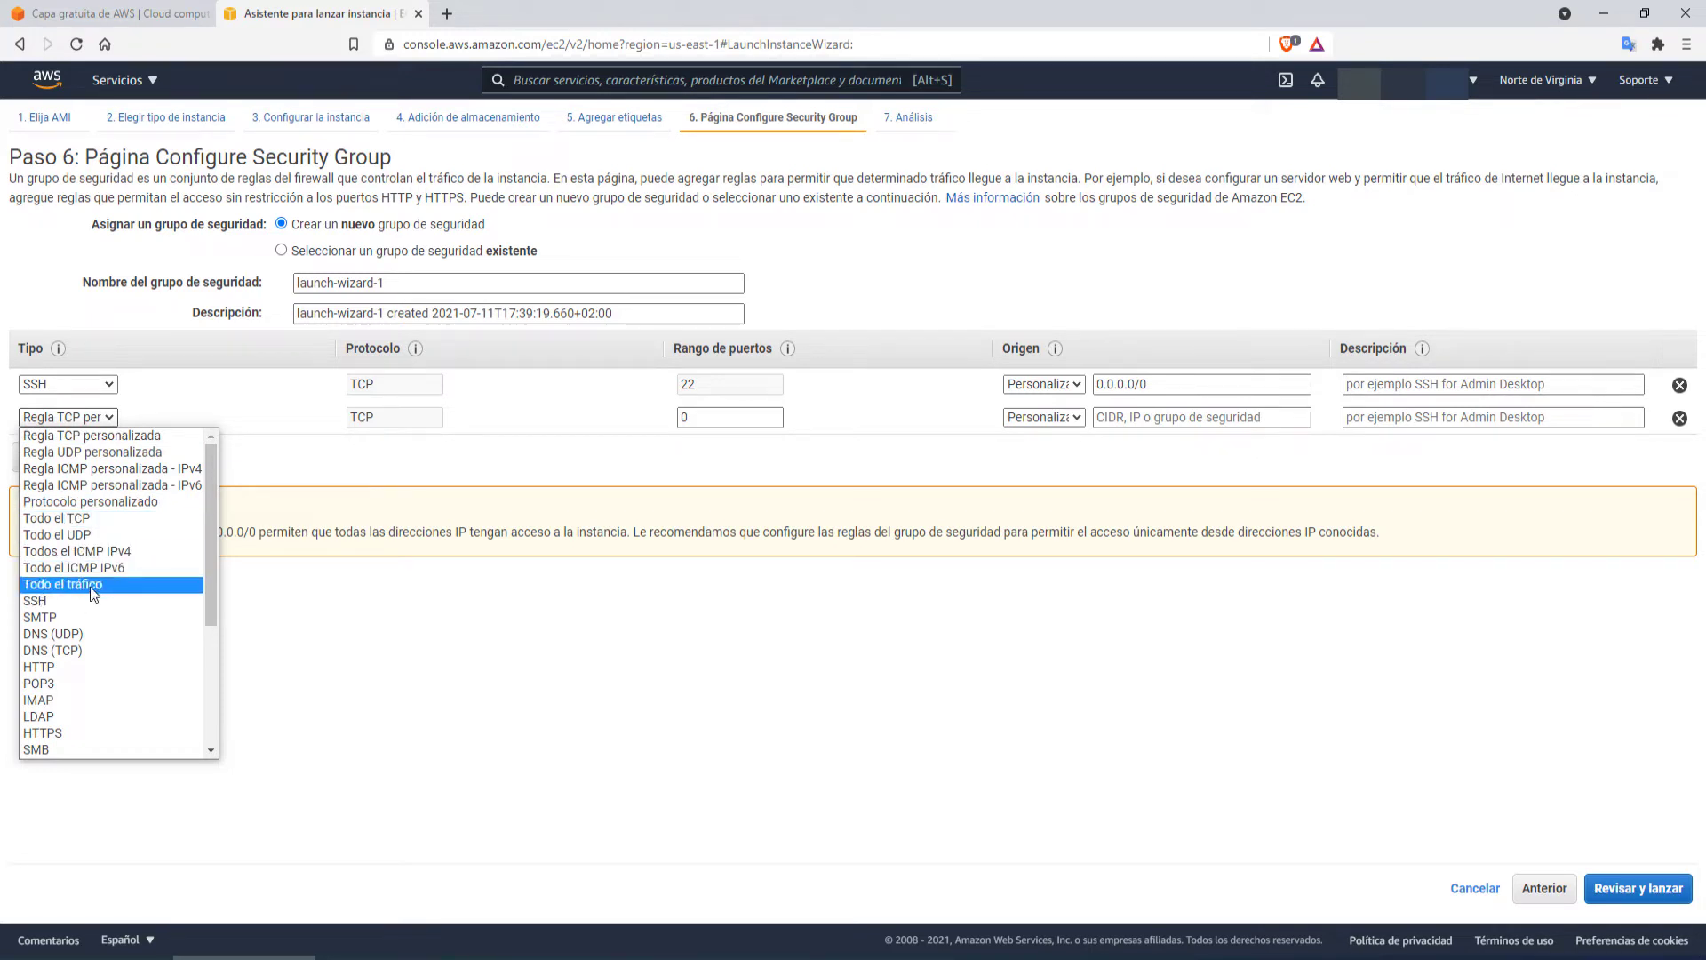
pyautogui.click(62, 662)
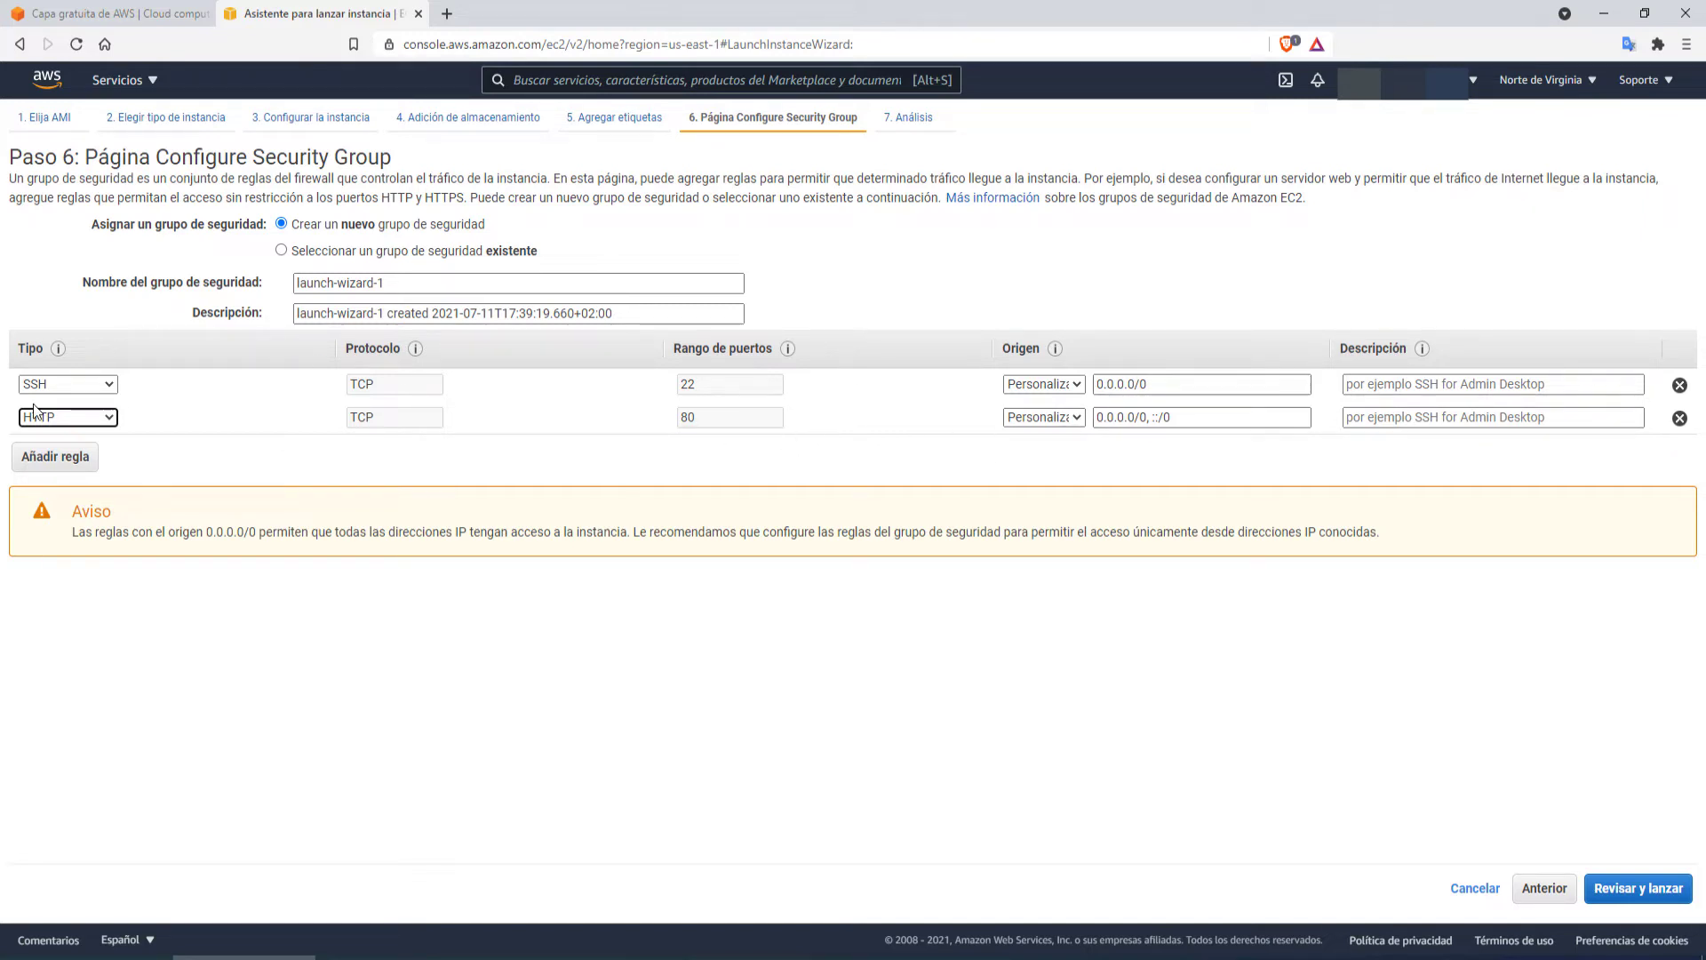
pyautogui.click(55, 456)
pyautogui.click(97, 457)
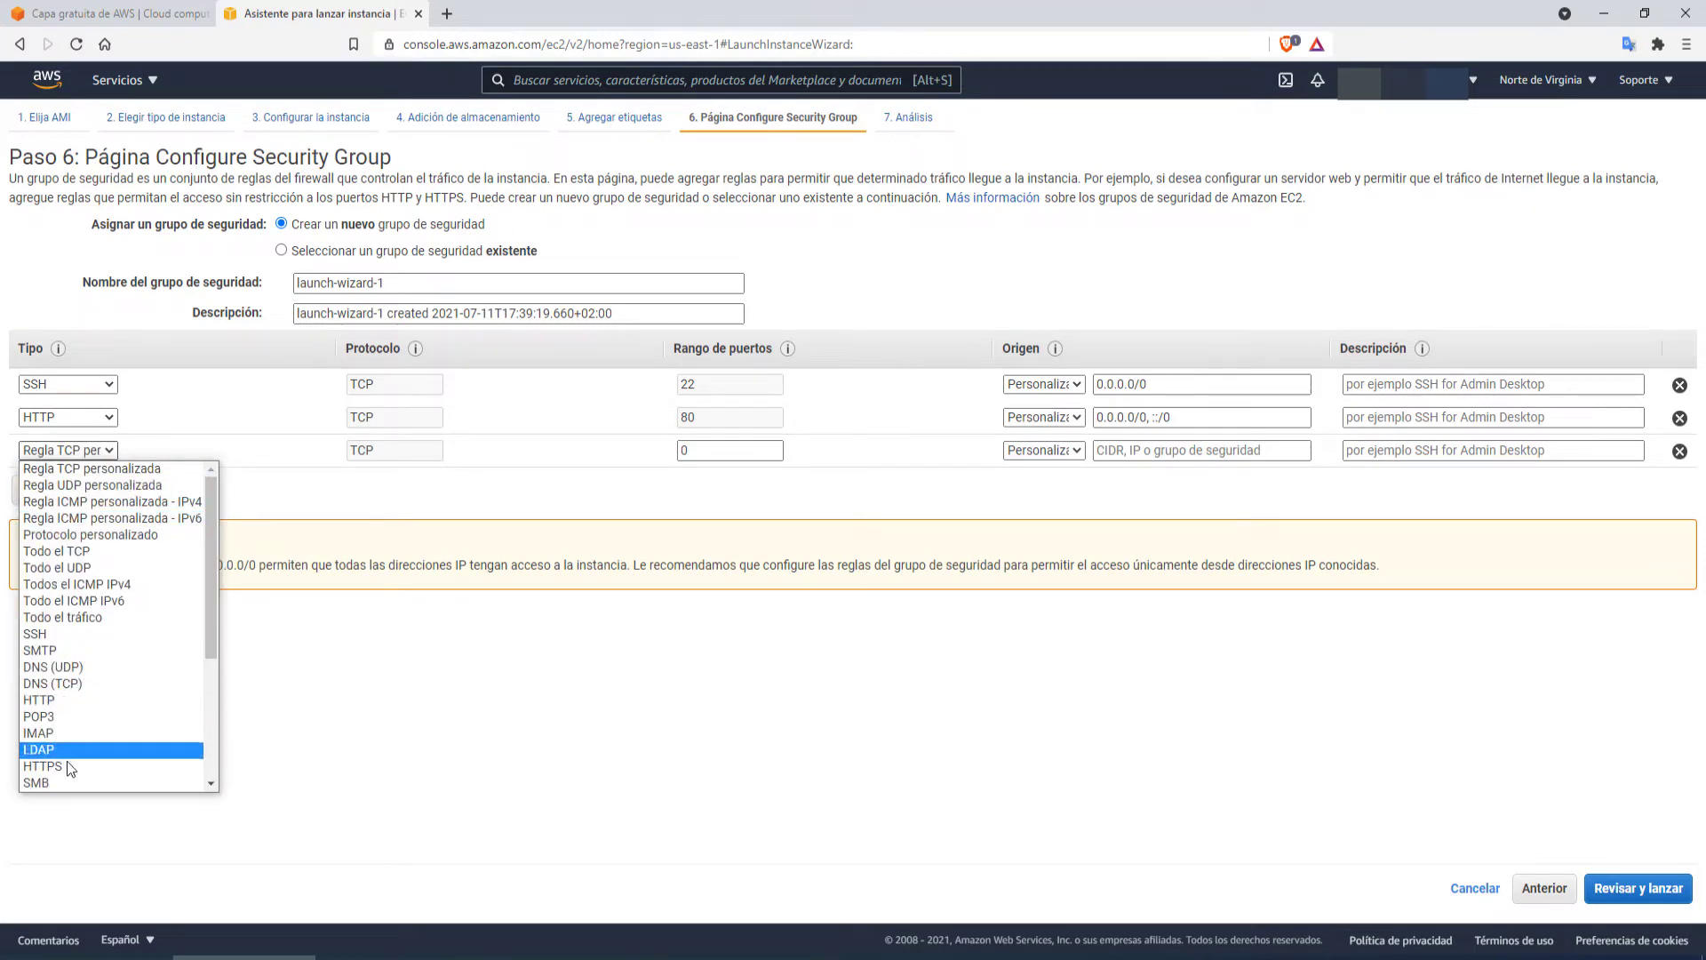
pyautogui.click(43, 766)
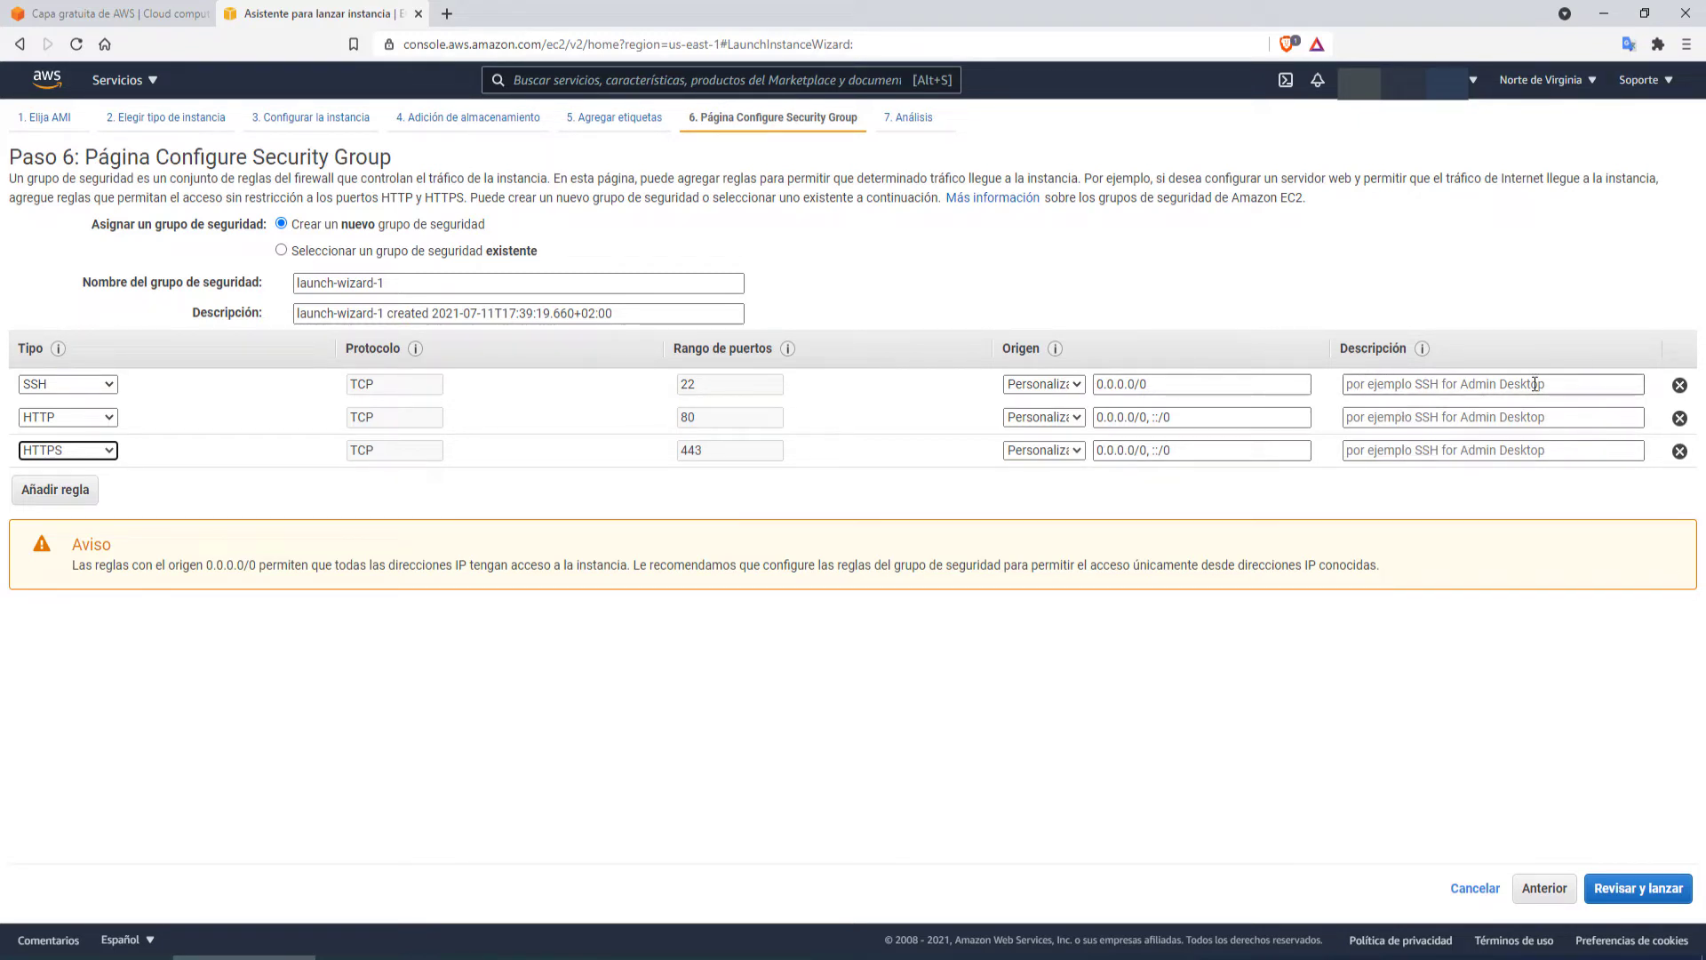
# Step: Rename the security group as "G_SSH Y WEB" and continue to the instance launch review
pyautogui.moveTo(380, 281); pyautogui.dragTo(271, 296)
pyautogui.press('BackSpace')
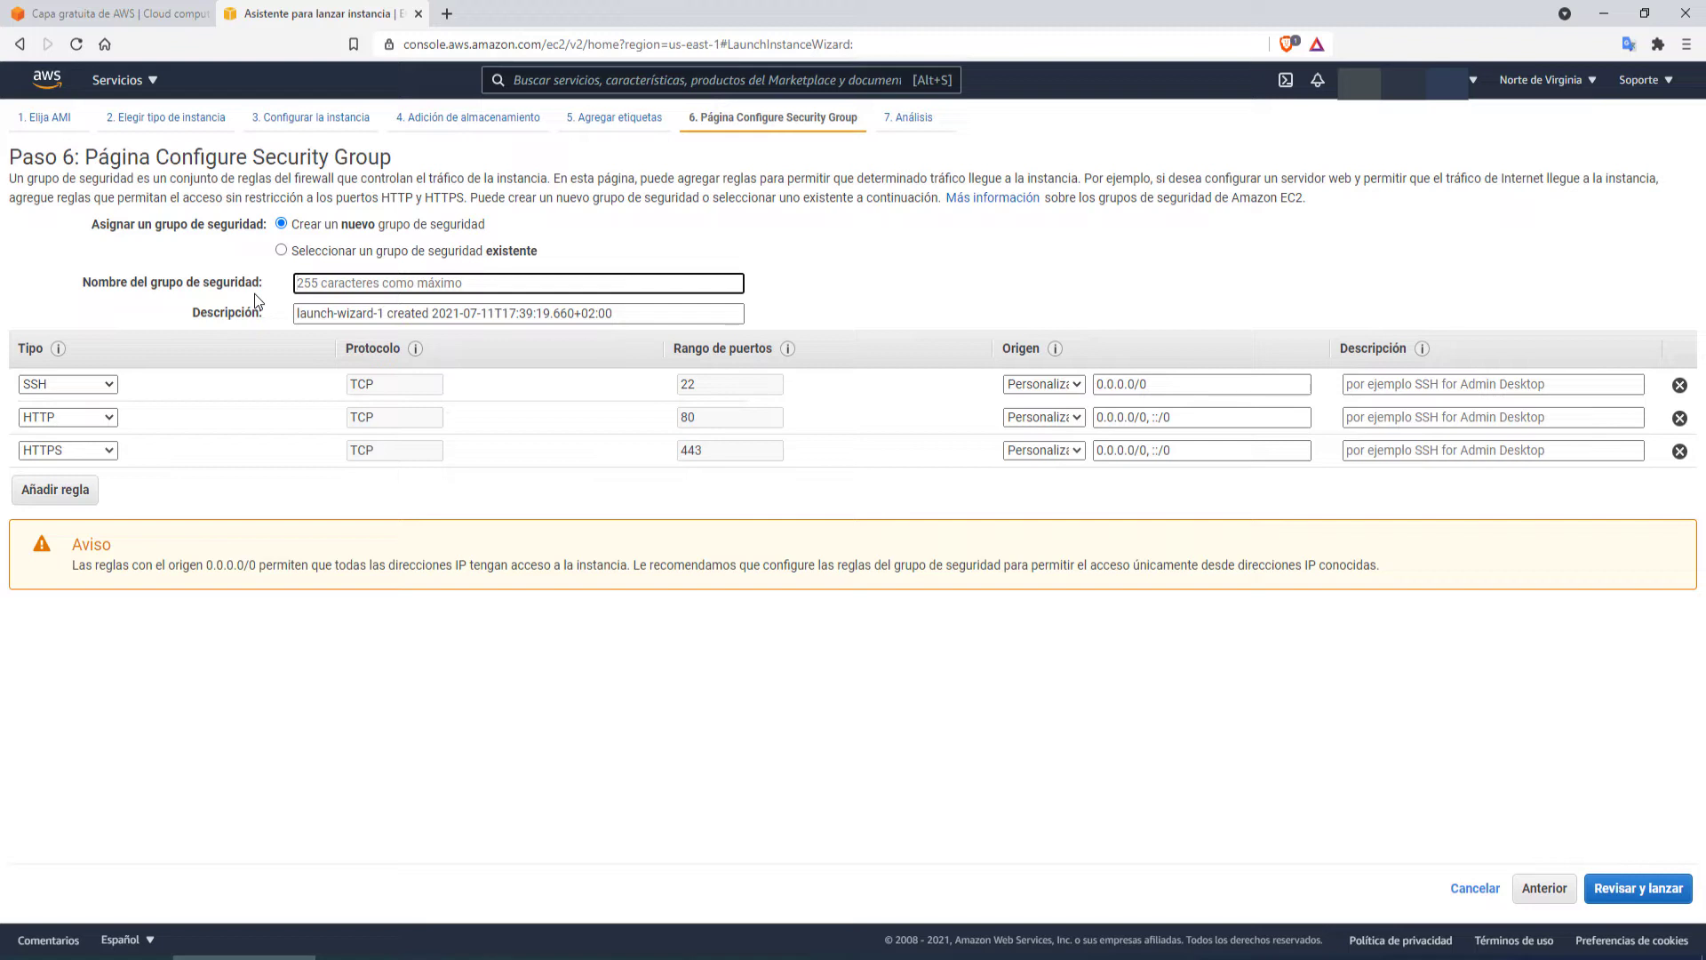
pyautogui.write('G_SSH Y WEB')
pyautogui.click(299, 726)
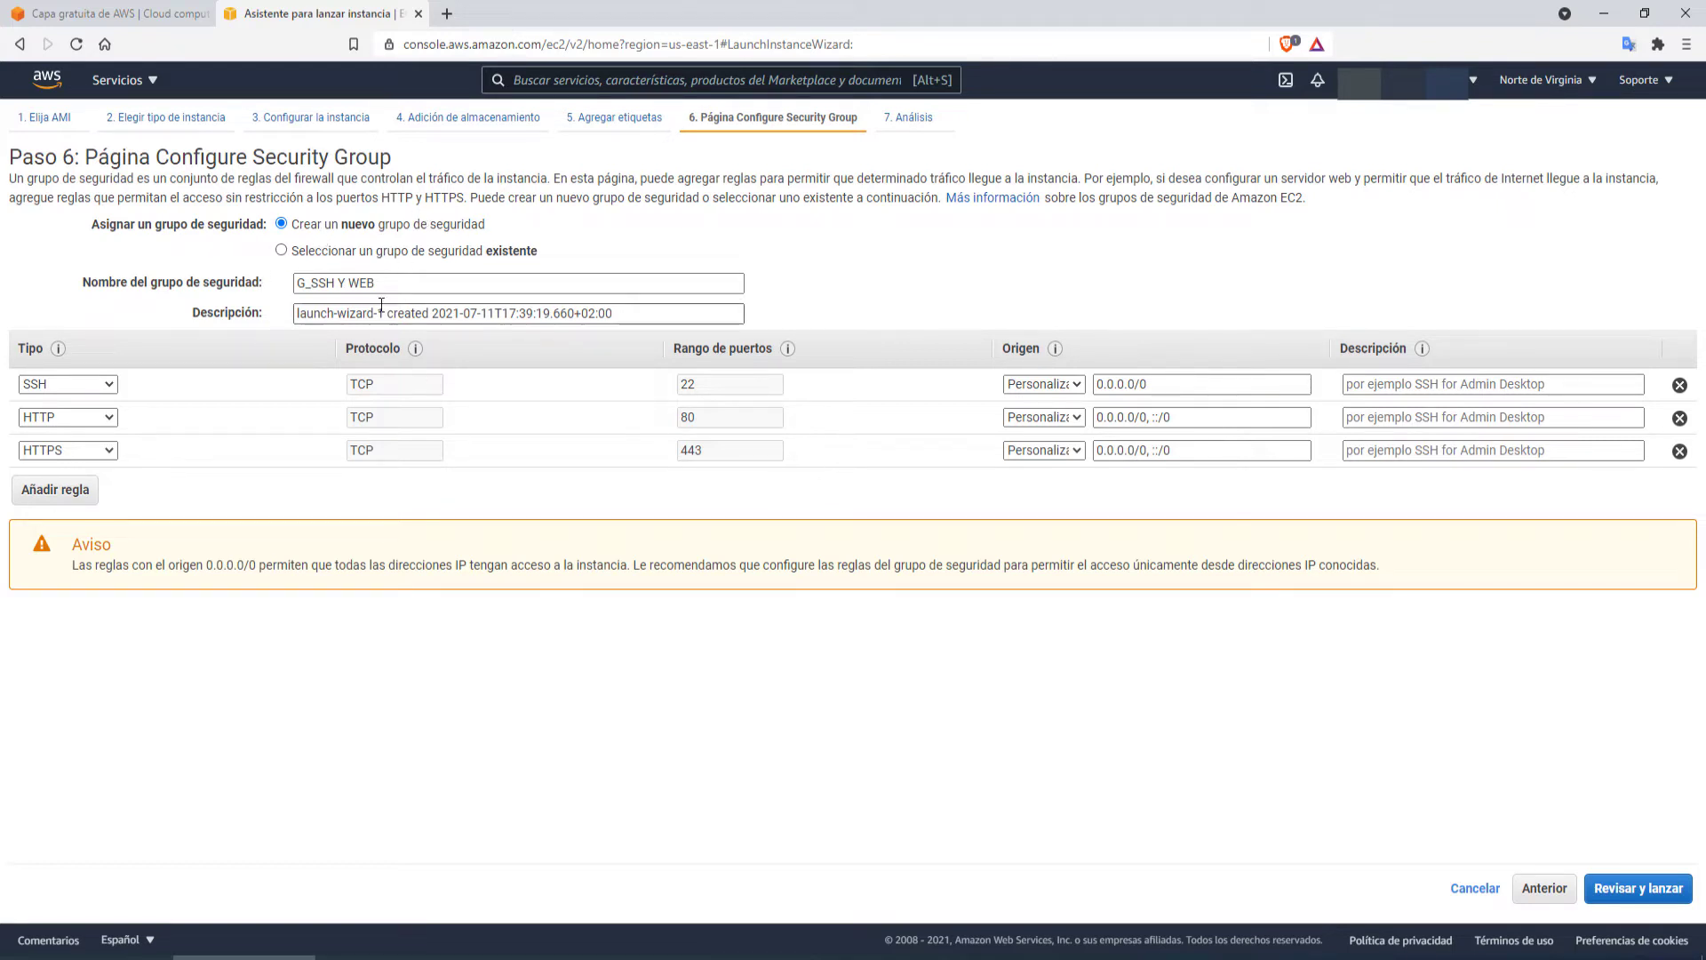
pyautogui.click(1638, 889)
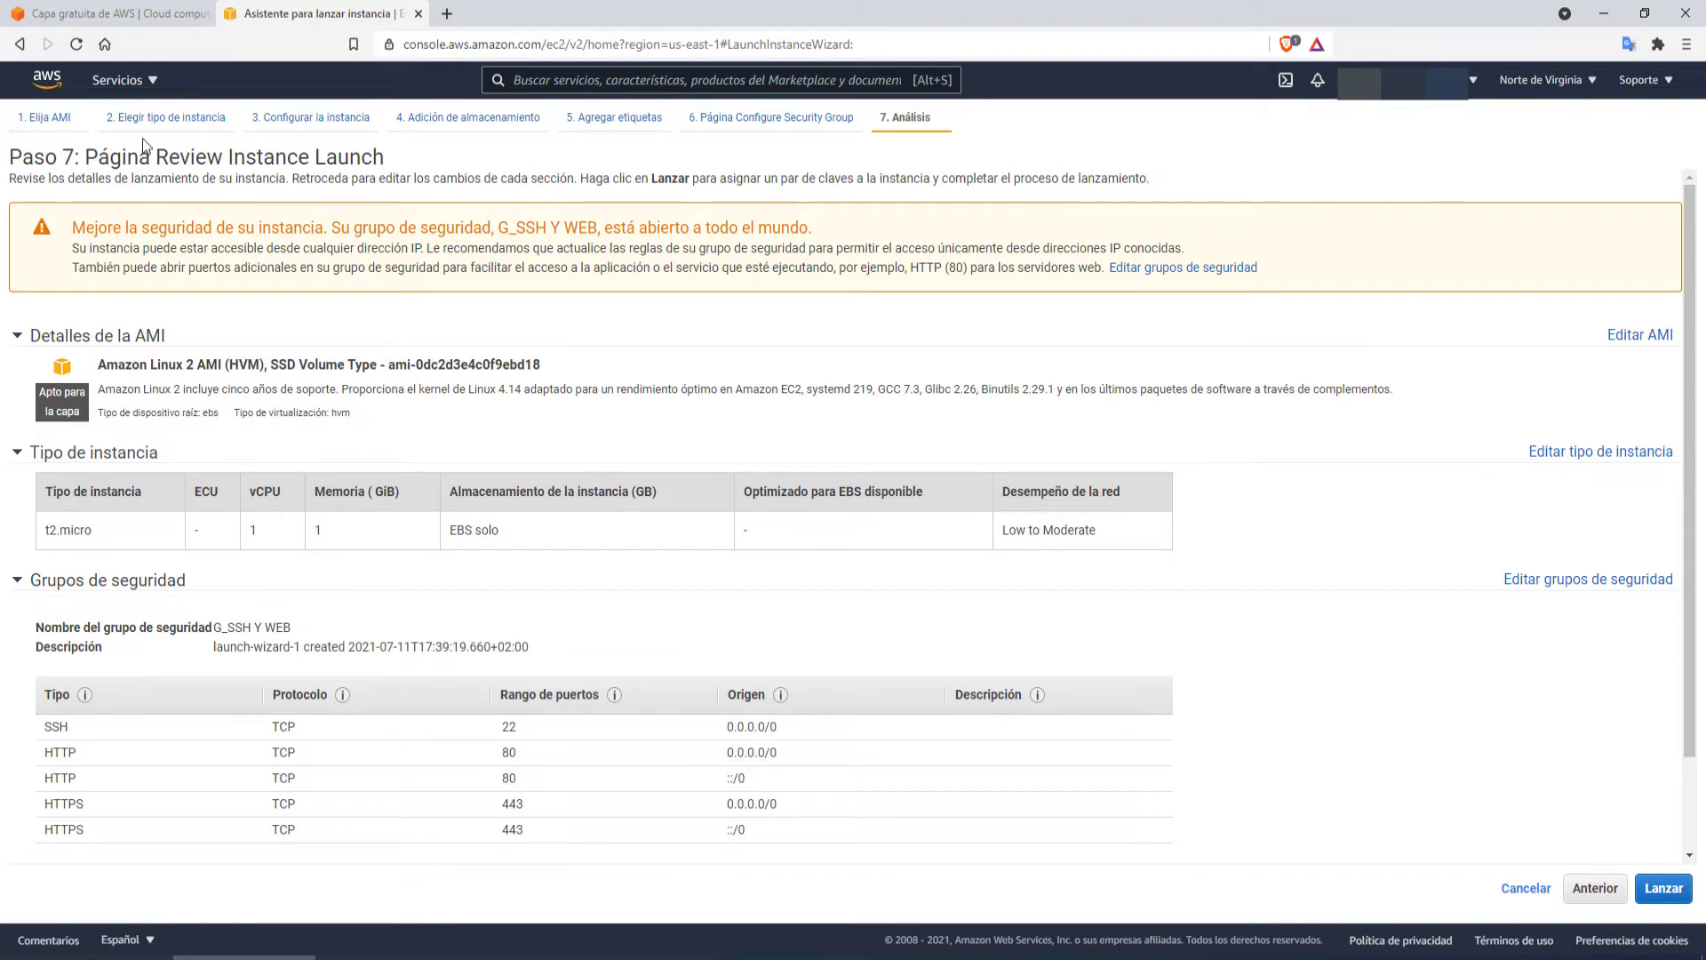
# Step: Review the launch summary's AMI, instance type and security group, including the ports and sources of its SSH, HTTP and HTTPS rules
pyautogui.scroll(-2, 620, 299)
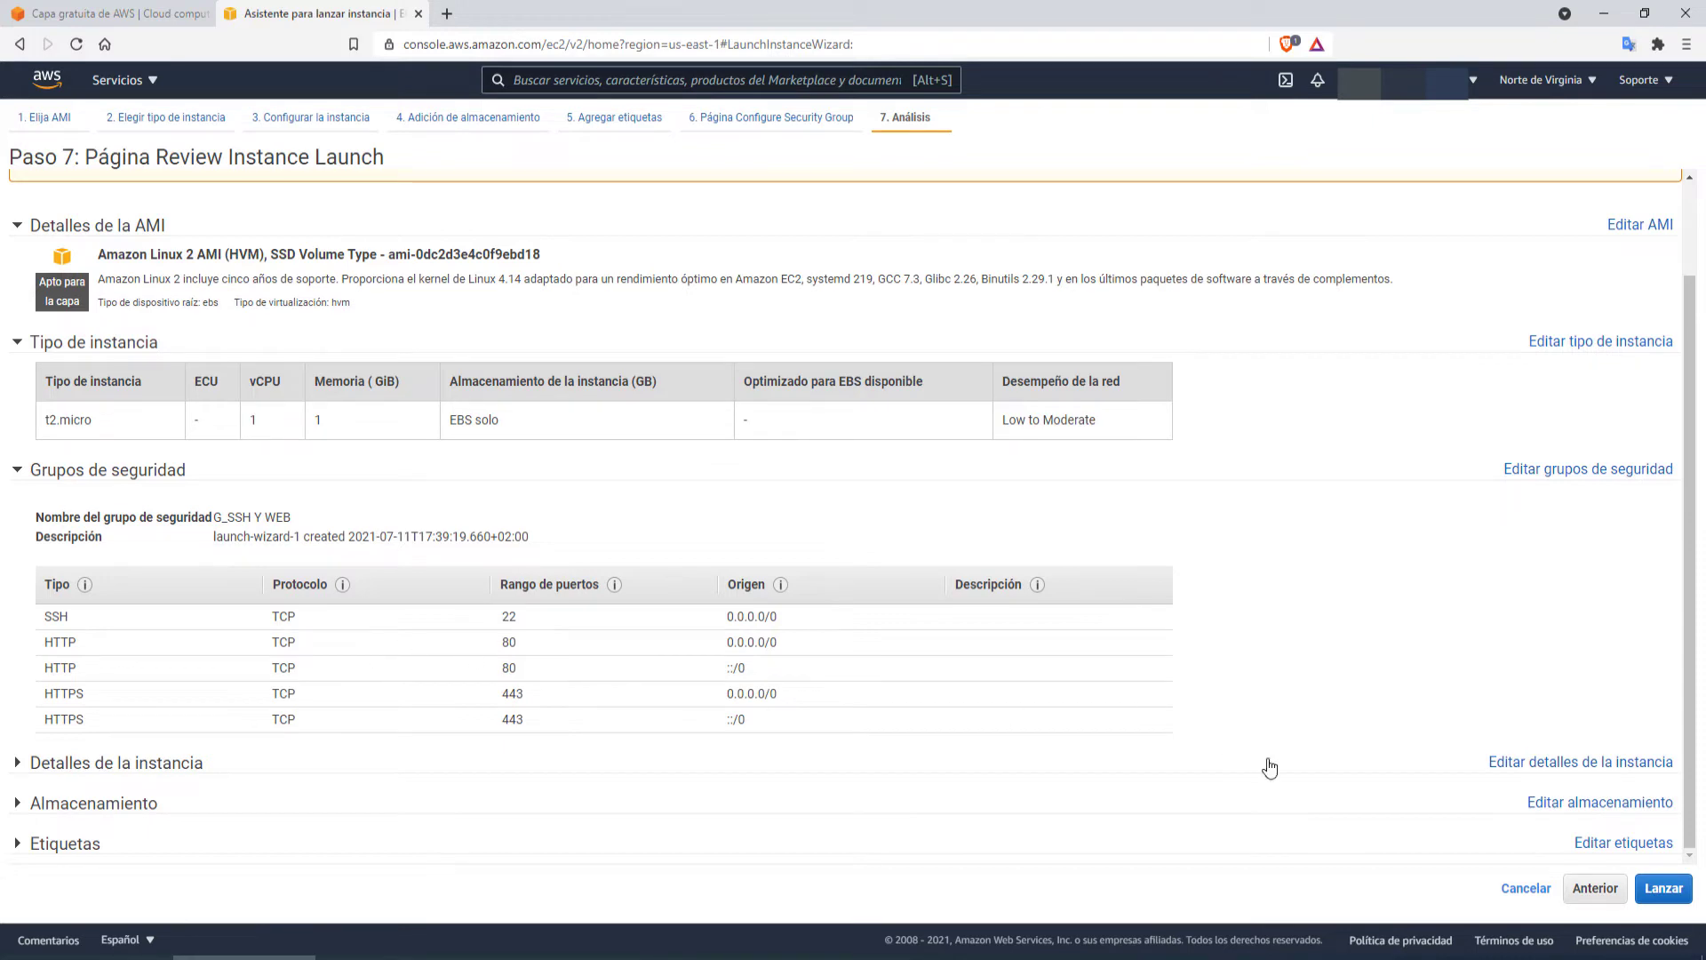
pyautogui.scroll(2, 312, 353)
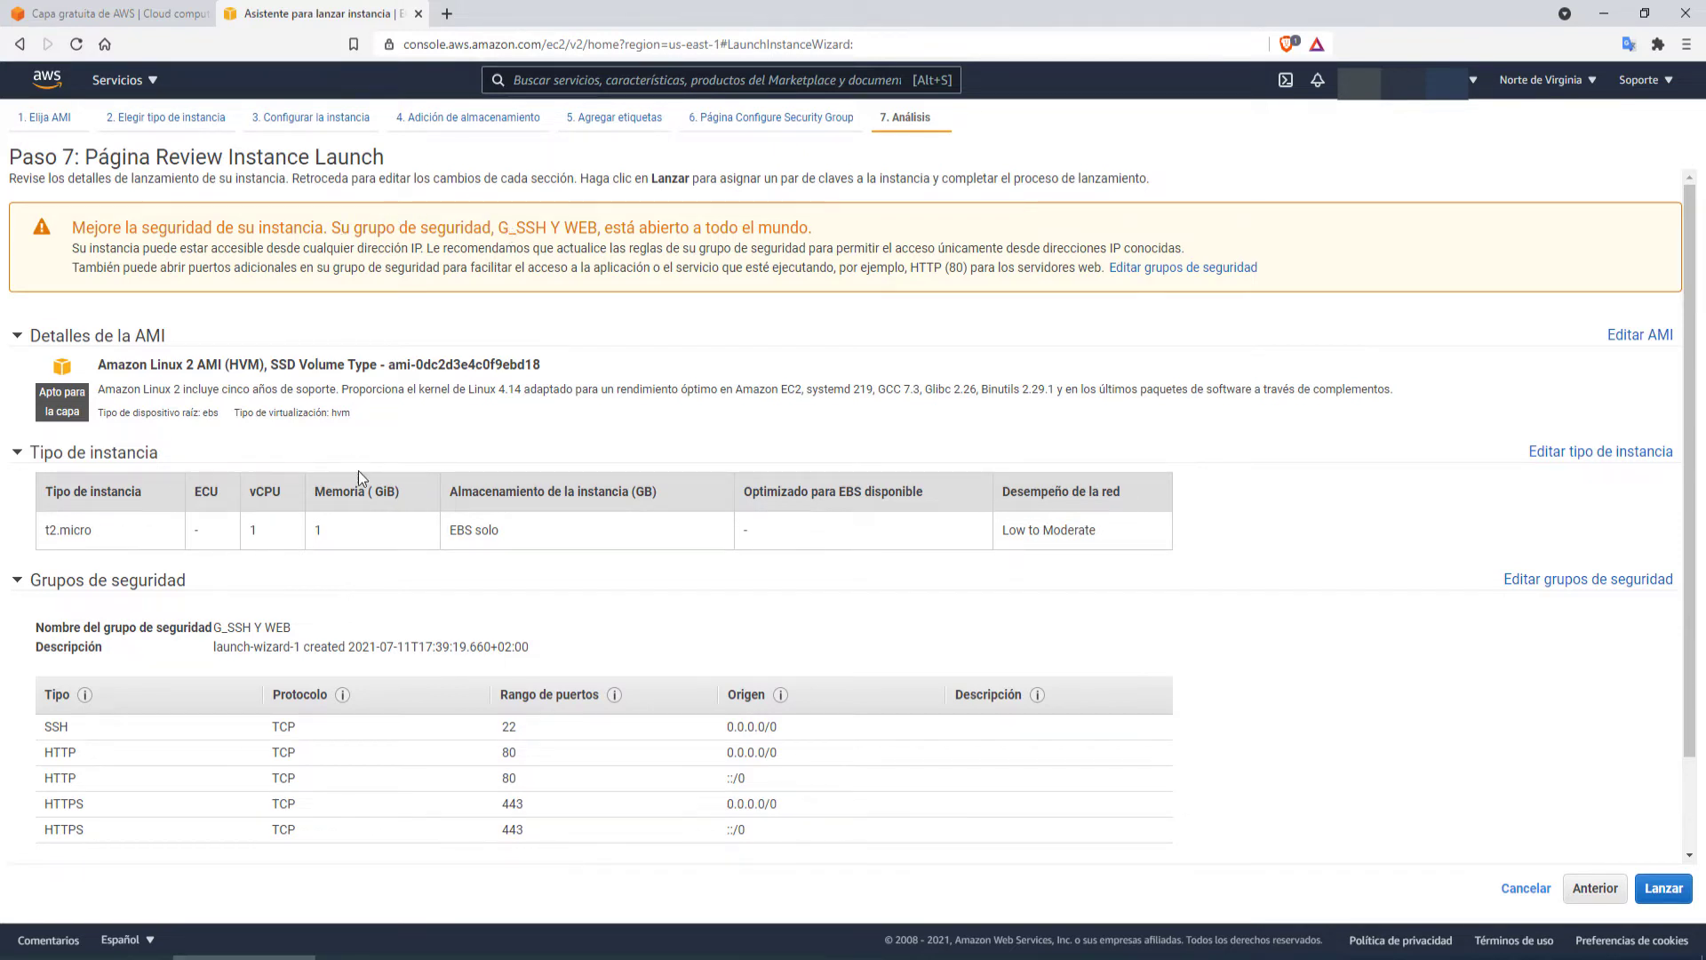
pyautogui.scroll(-2, 359, 471)
pyautogui.moveTo(723, 617); pyautogui.dragTo(790, 730)
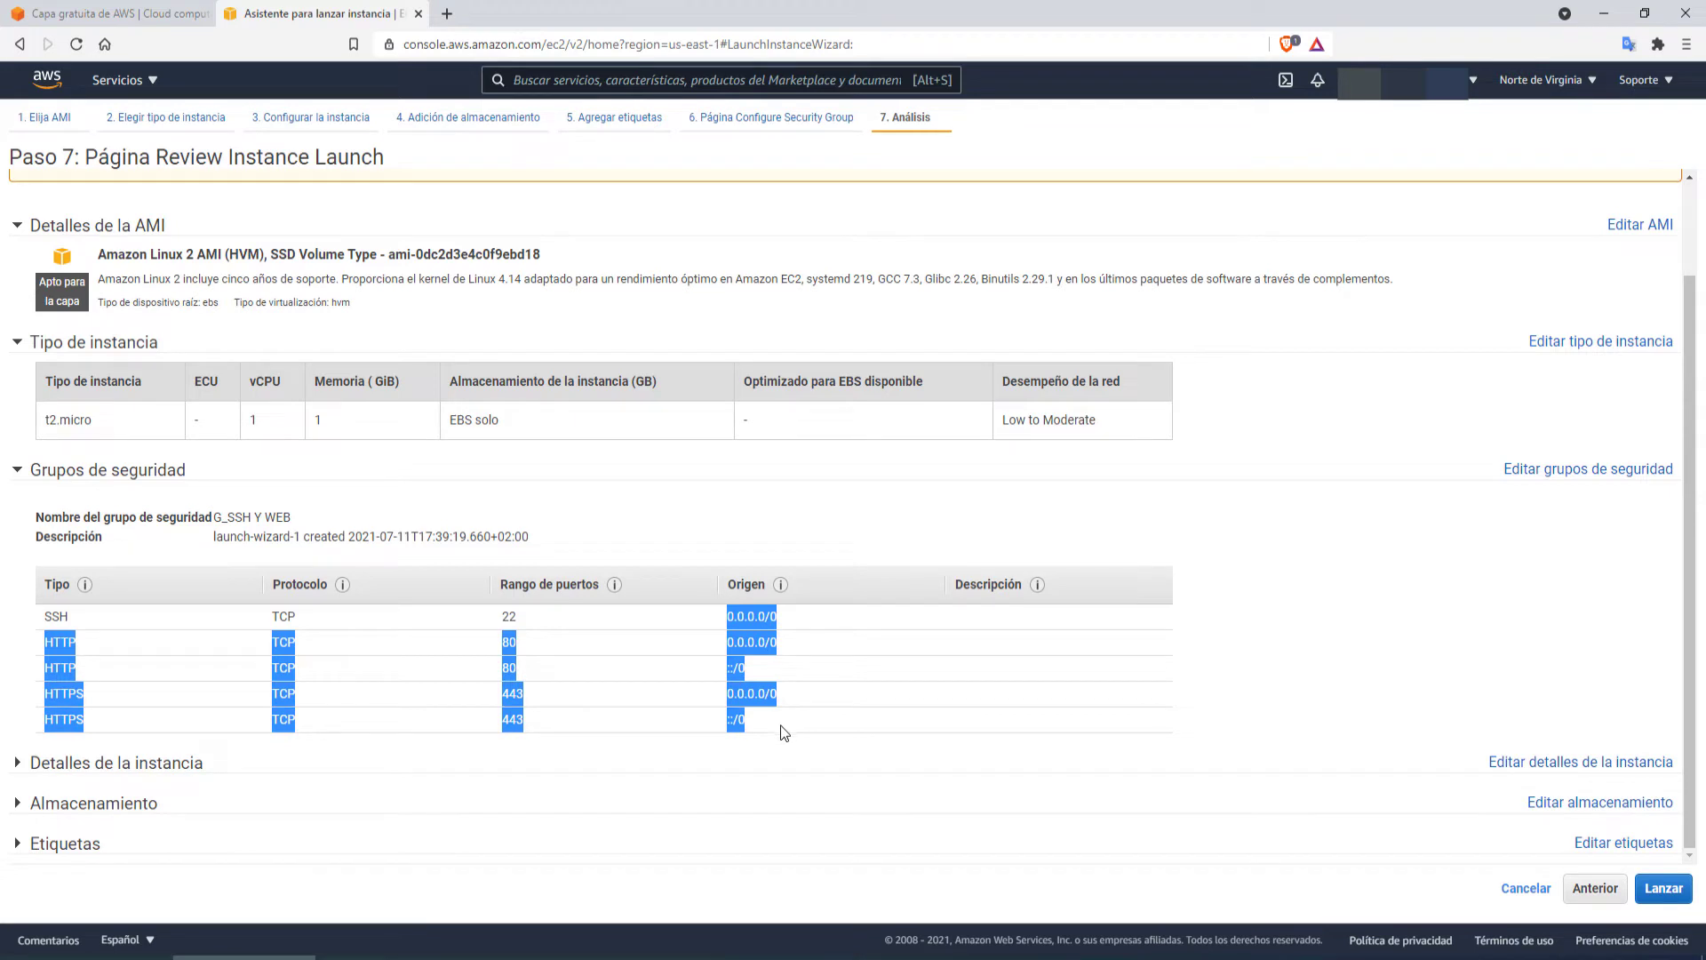
pyautogui.scroll(2, 775, 718)
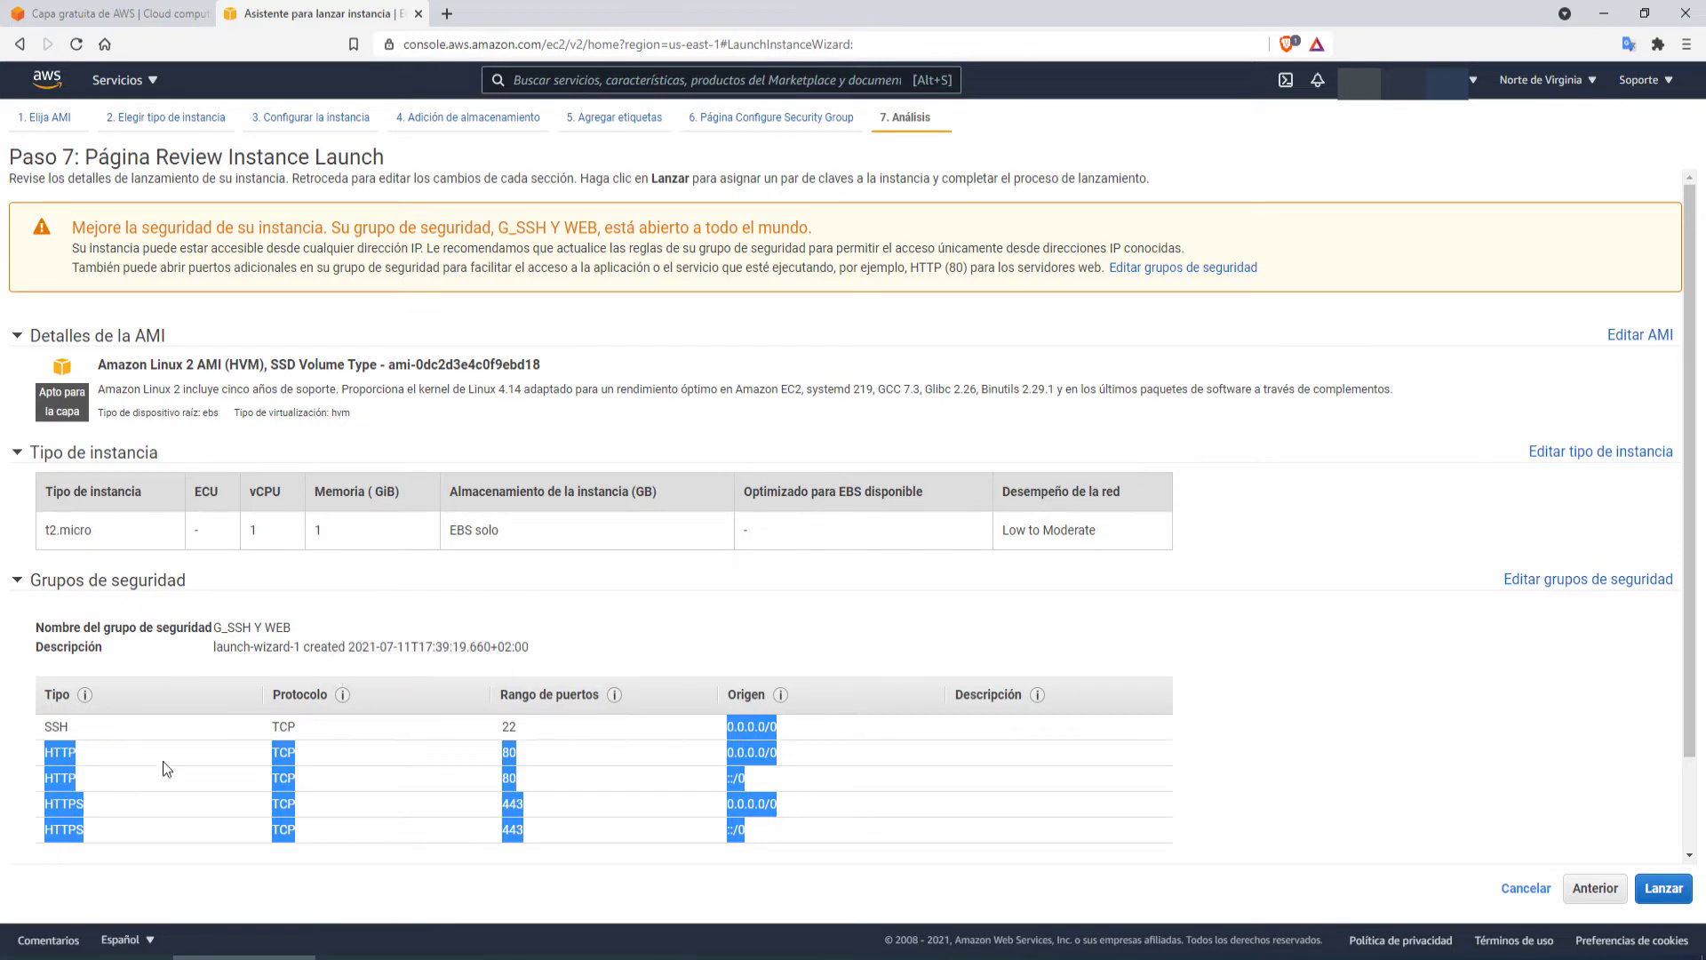
pyautogui.scroll(-2, 142, 769)
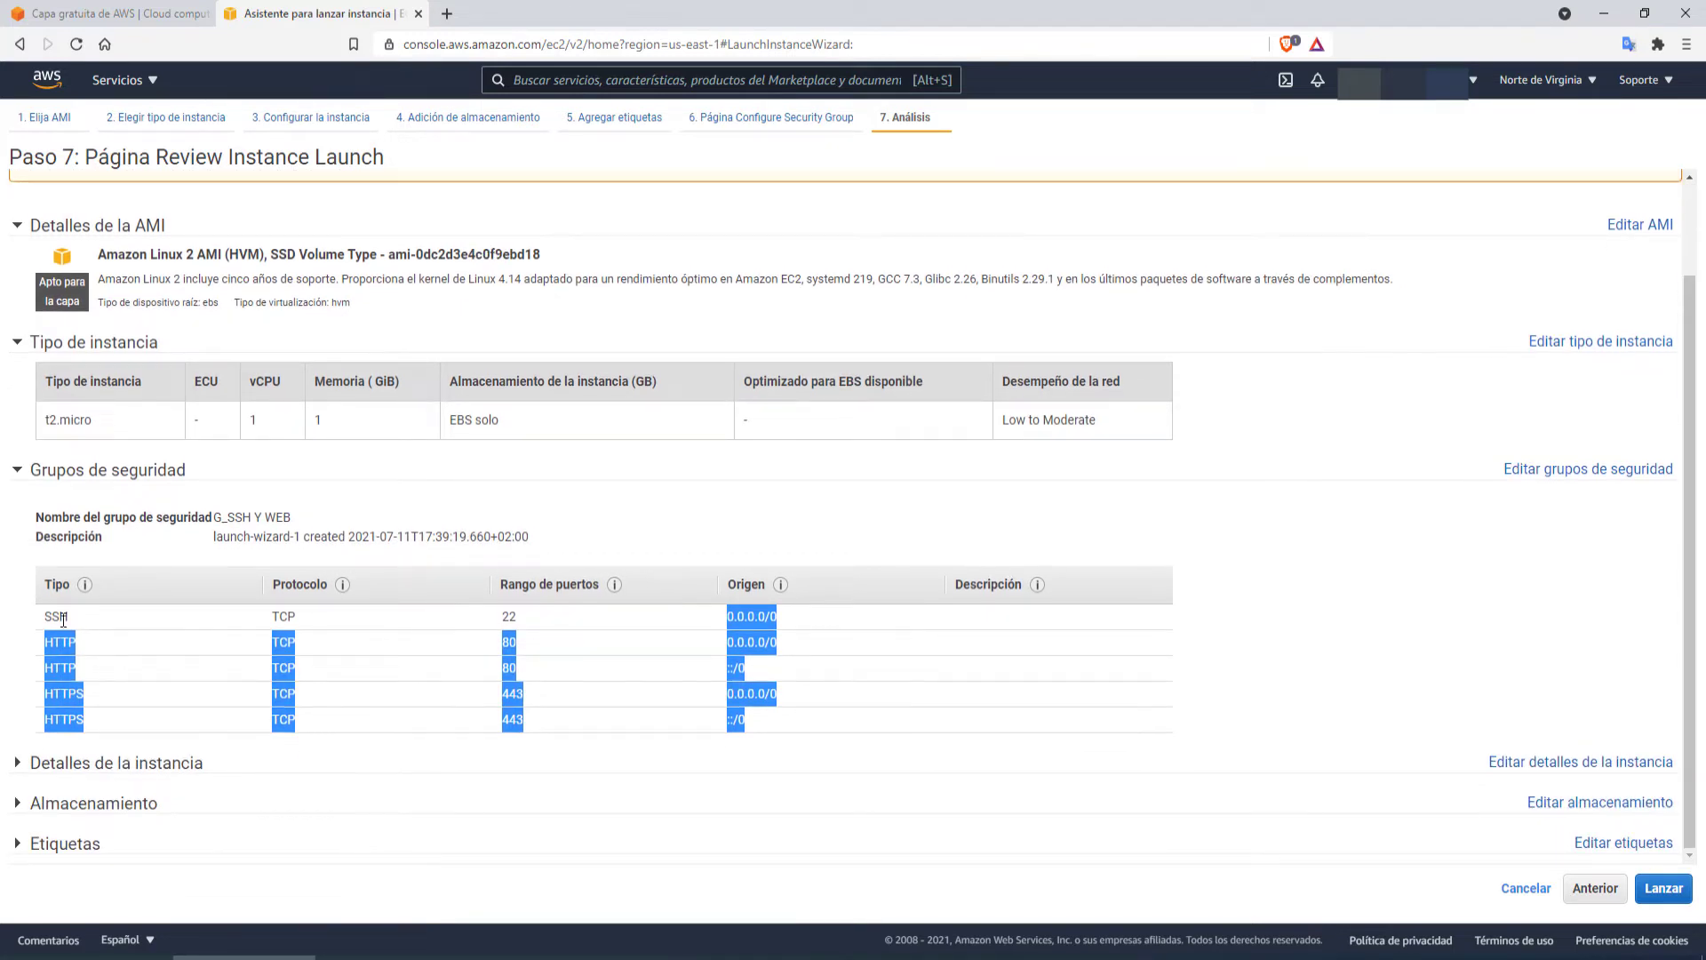
pyautogui.moveTo(44, 616); pyautogui.dragTo(776, 615)
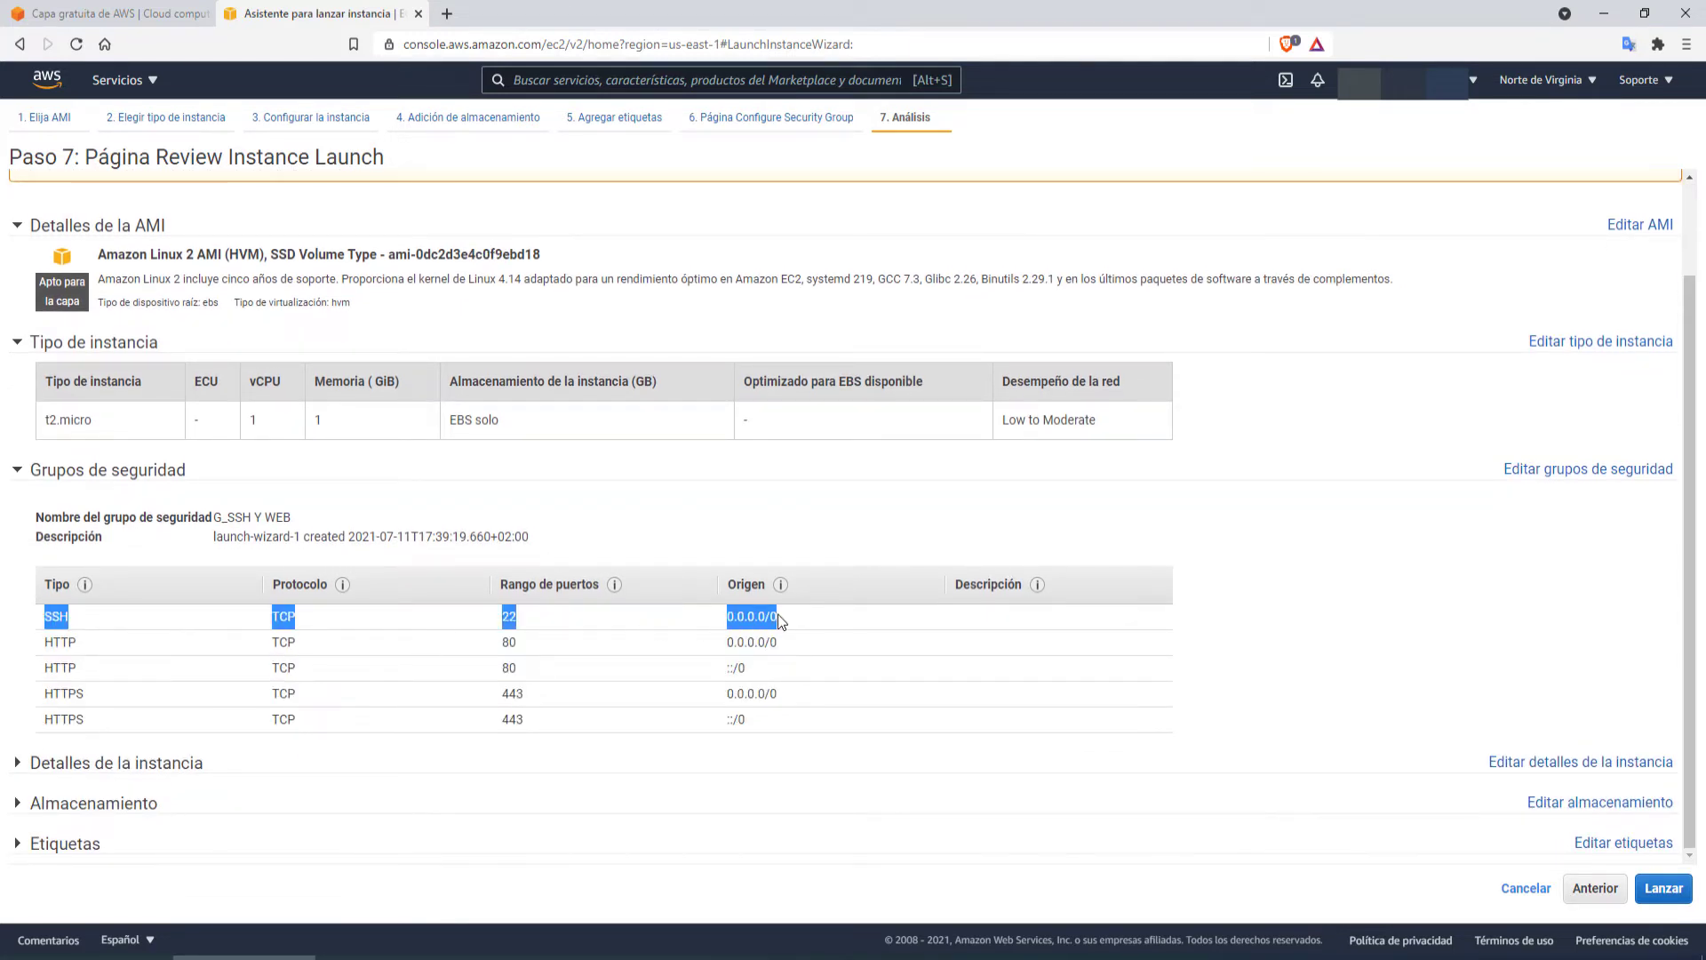
pyautogui.scroll(2, 756, 254)
pyautogui.scroll(-2, 1393, 521)
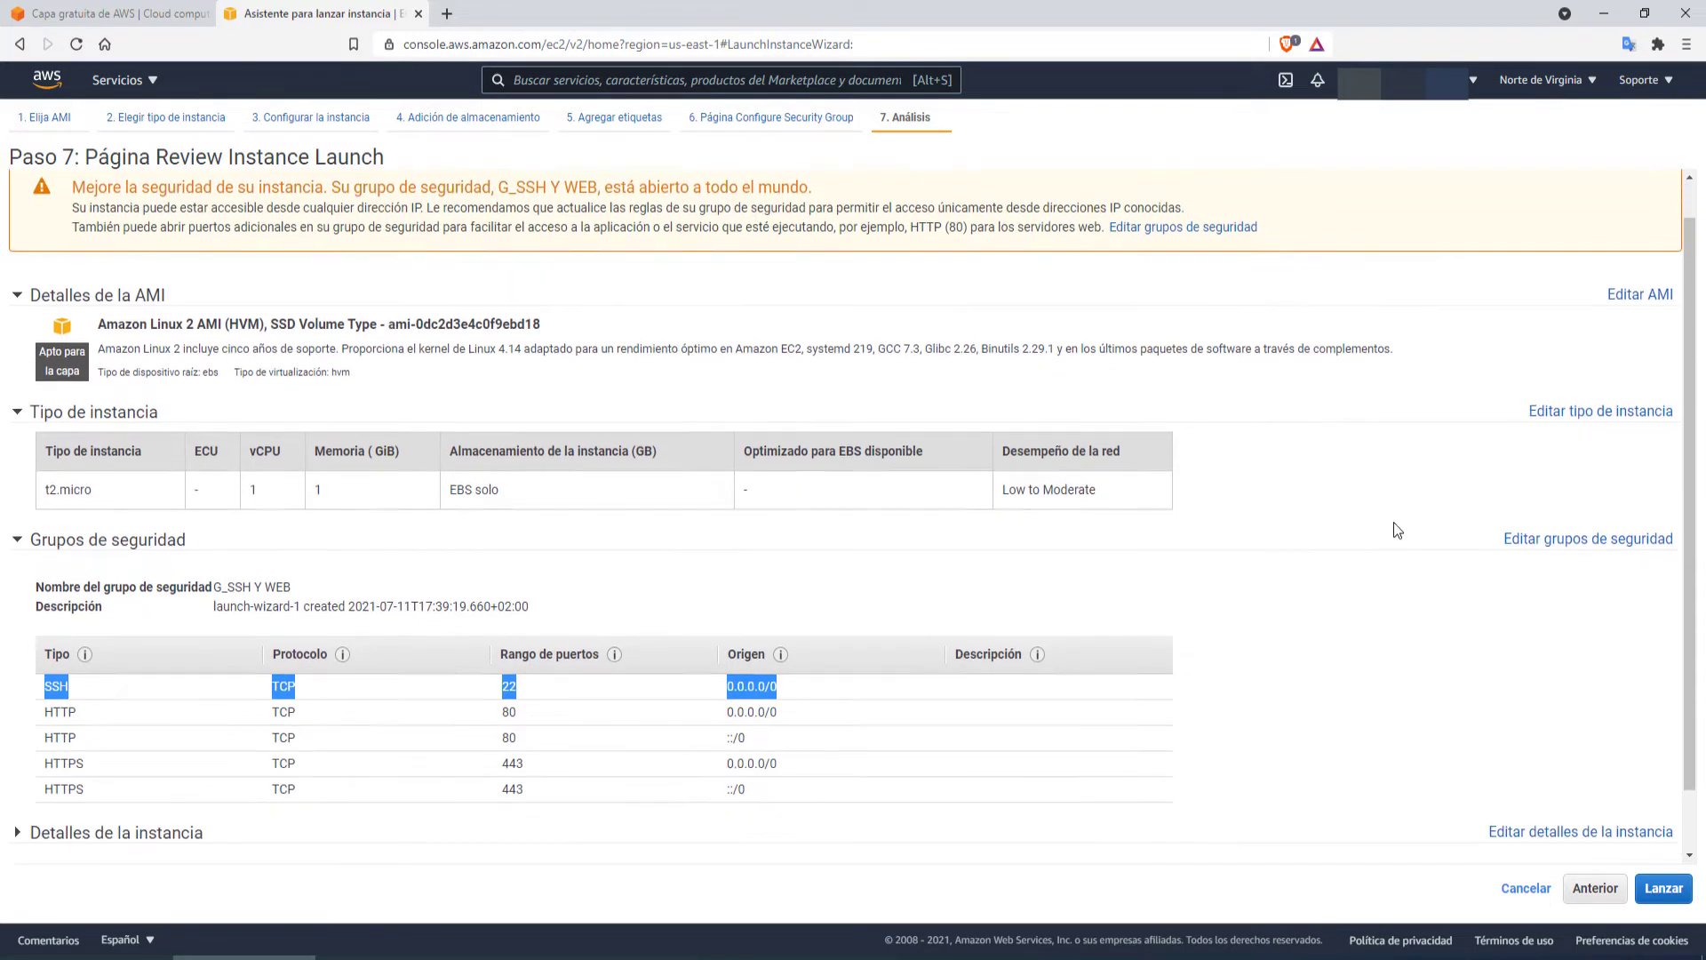
# Step: Proceed to launch the instance, create a new key pair named "prueba1" and download its private key file
pyautogui.click(1658, 890)
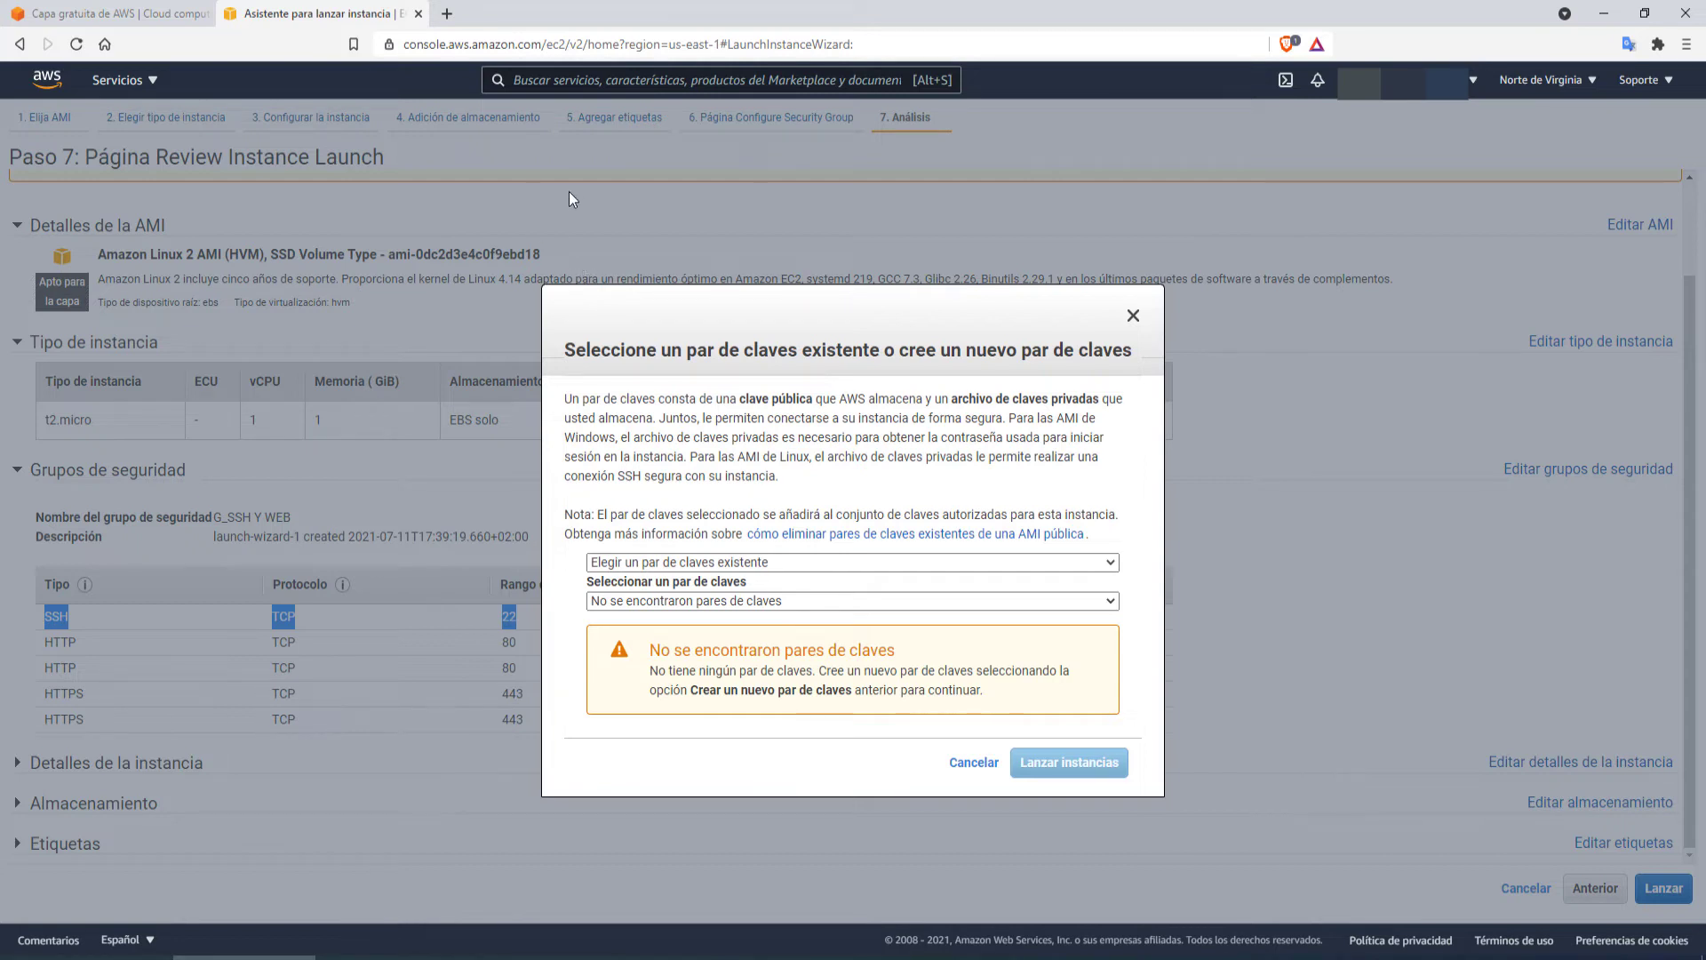
pyautogui.click(721, 565)
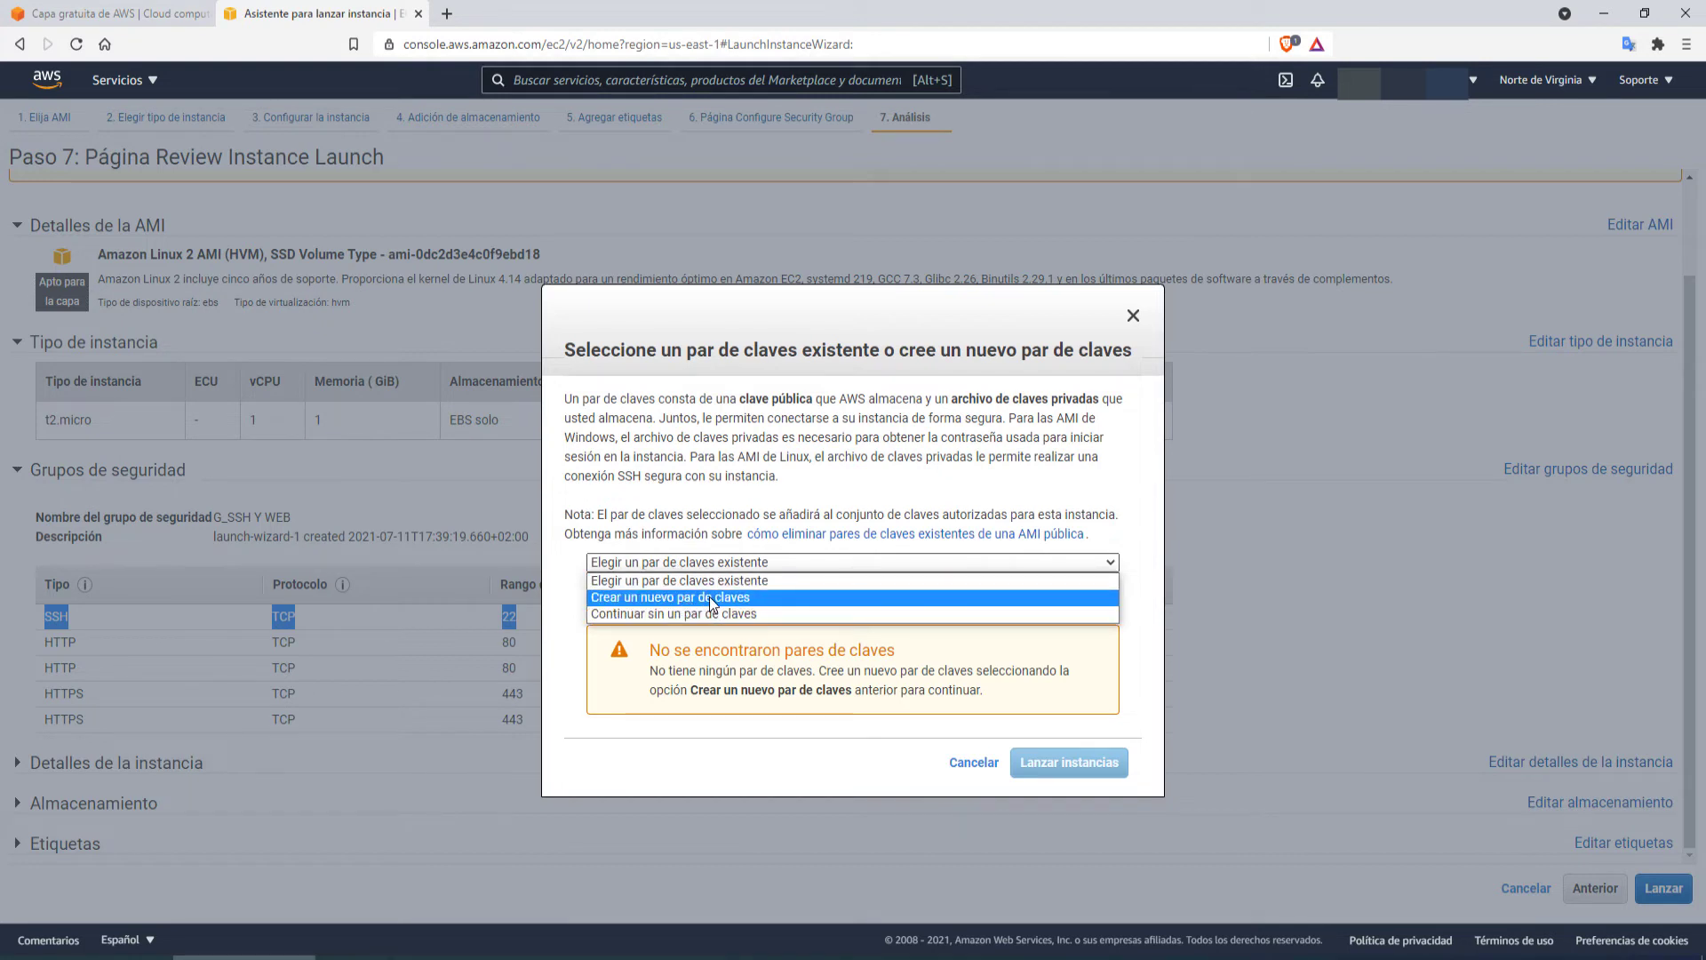
pyautogui.click(712, 604)
pyautogui.click(738, 569)
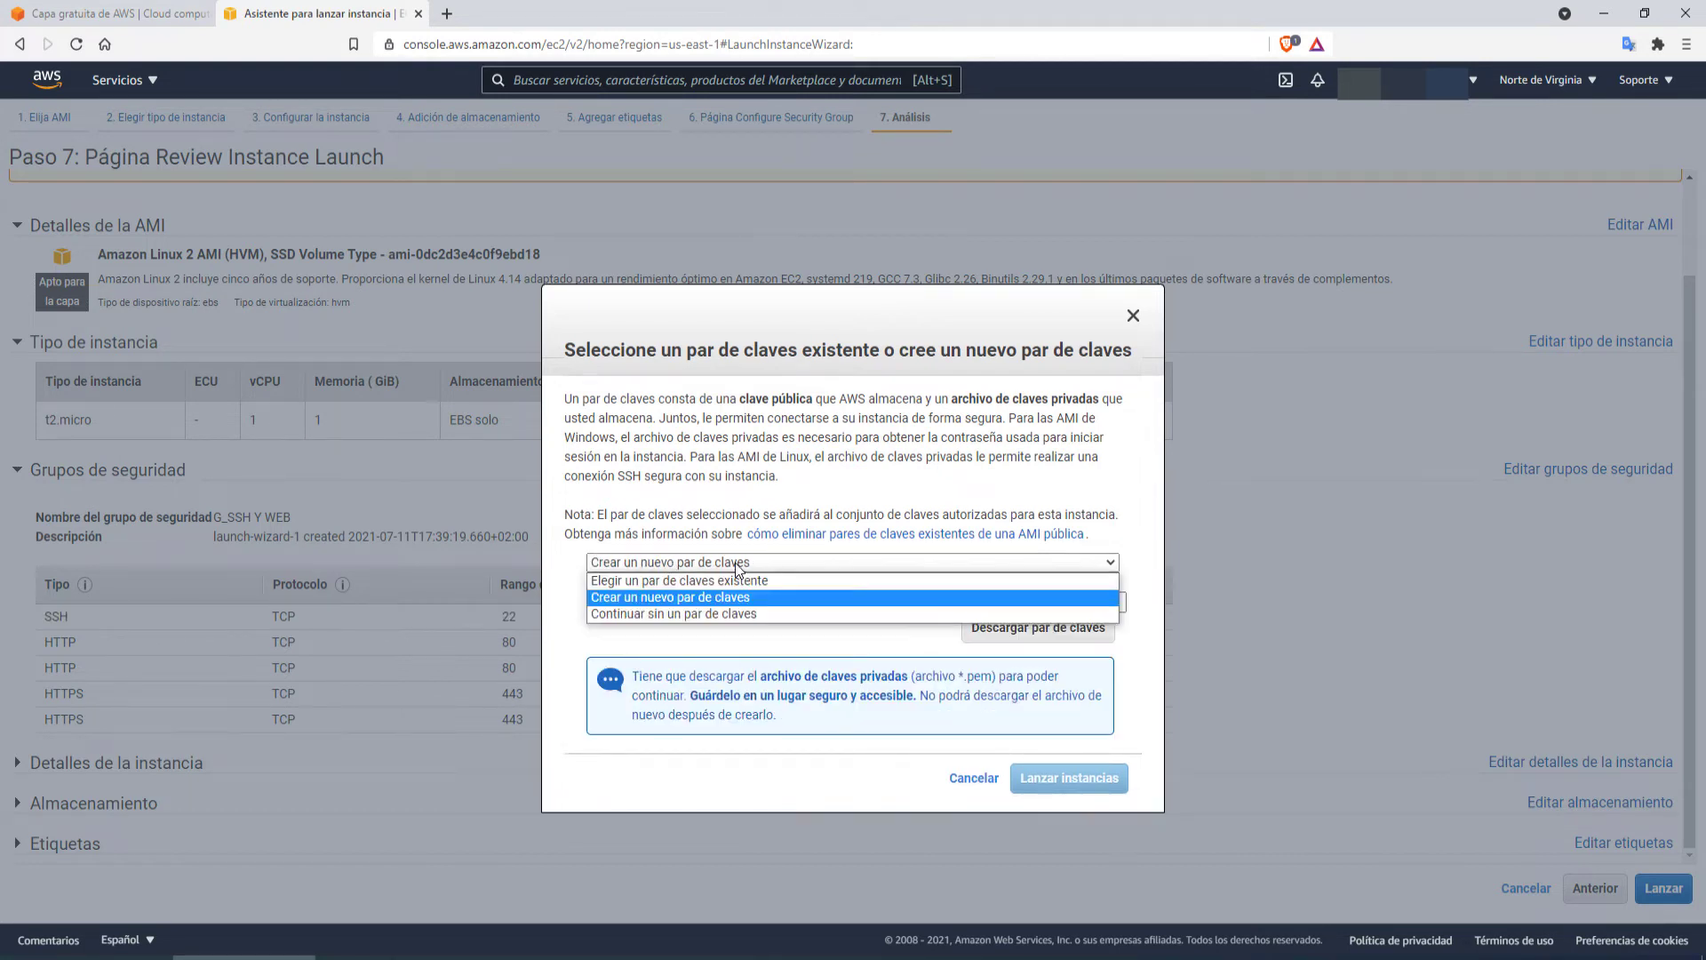
pyautogui.click(651, 600)
pyautogui.click(650, 602)
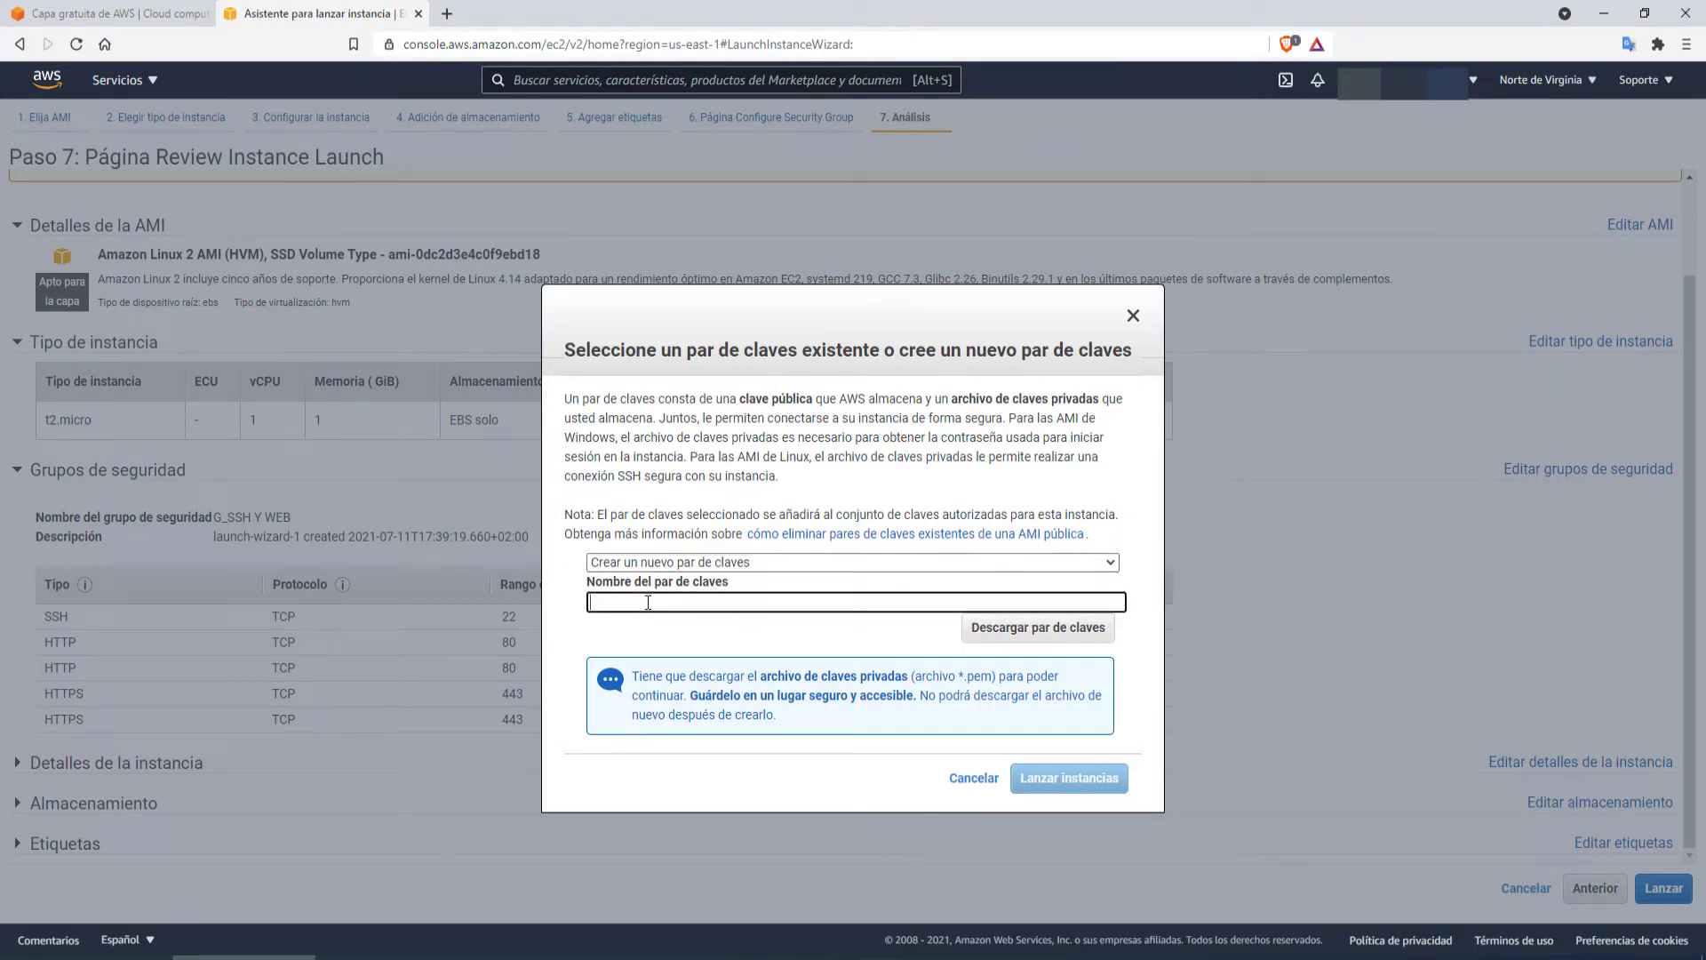
pyautogui.write('prueba°1')
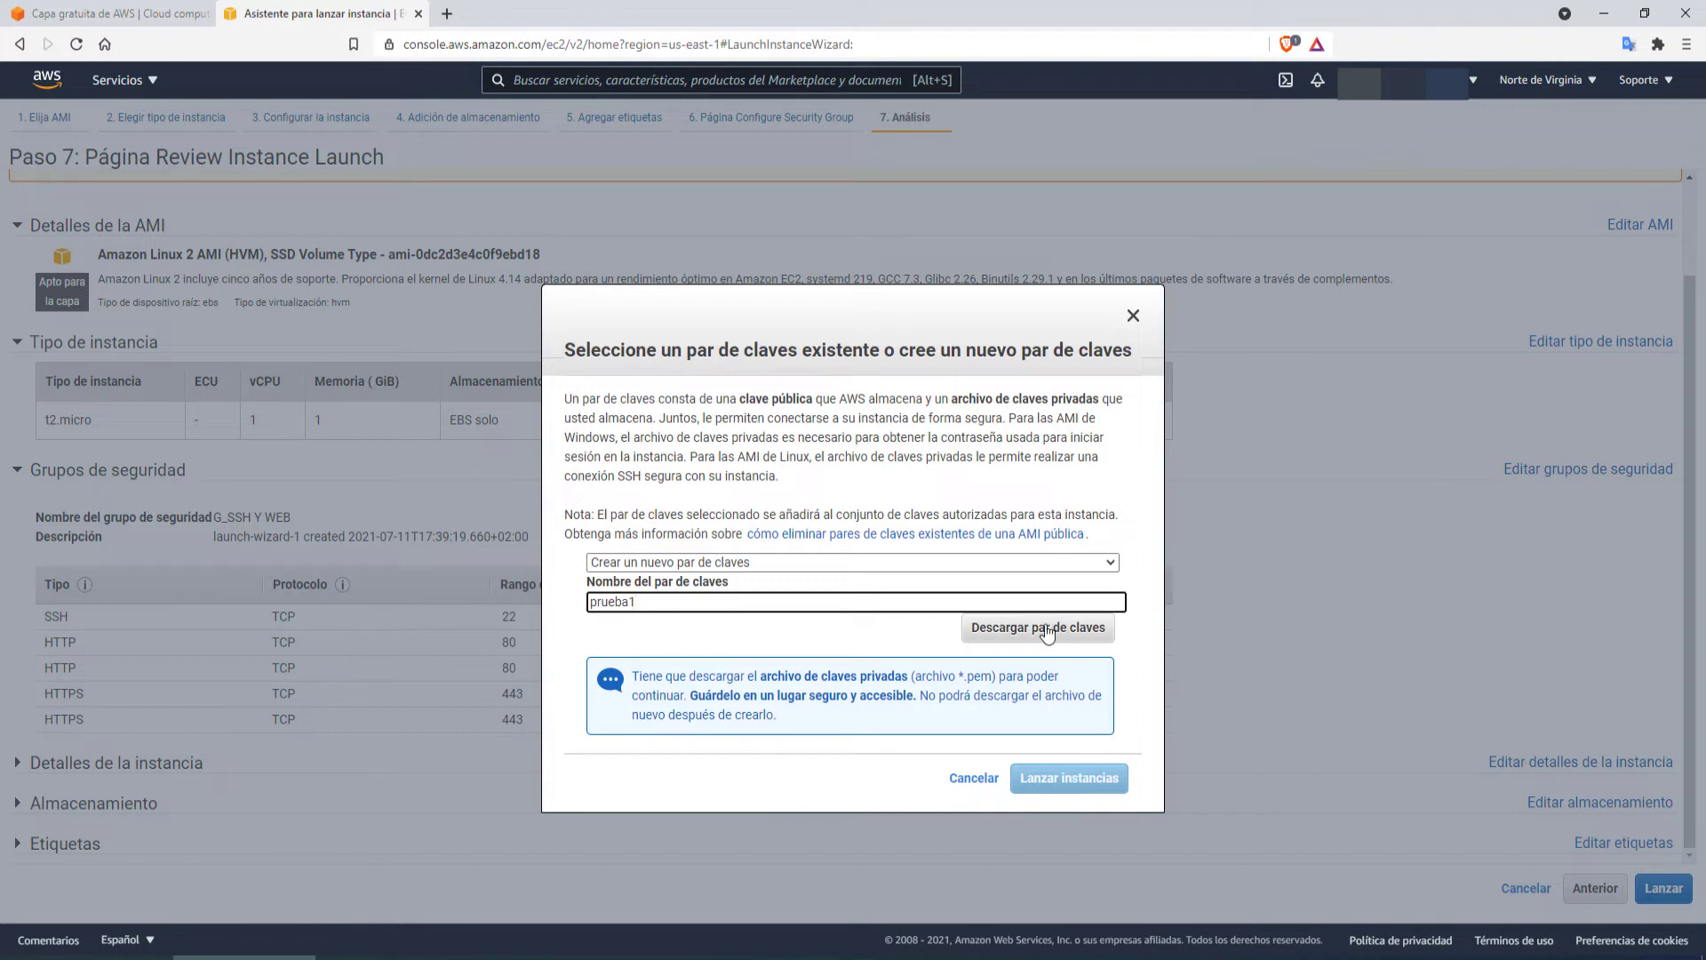
pyautogui.click(1013, 633)
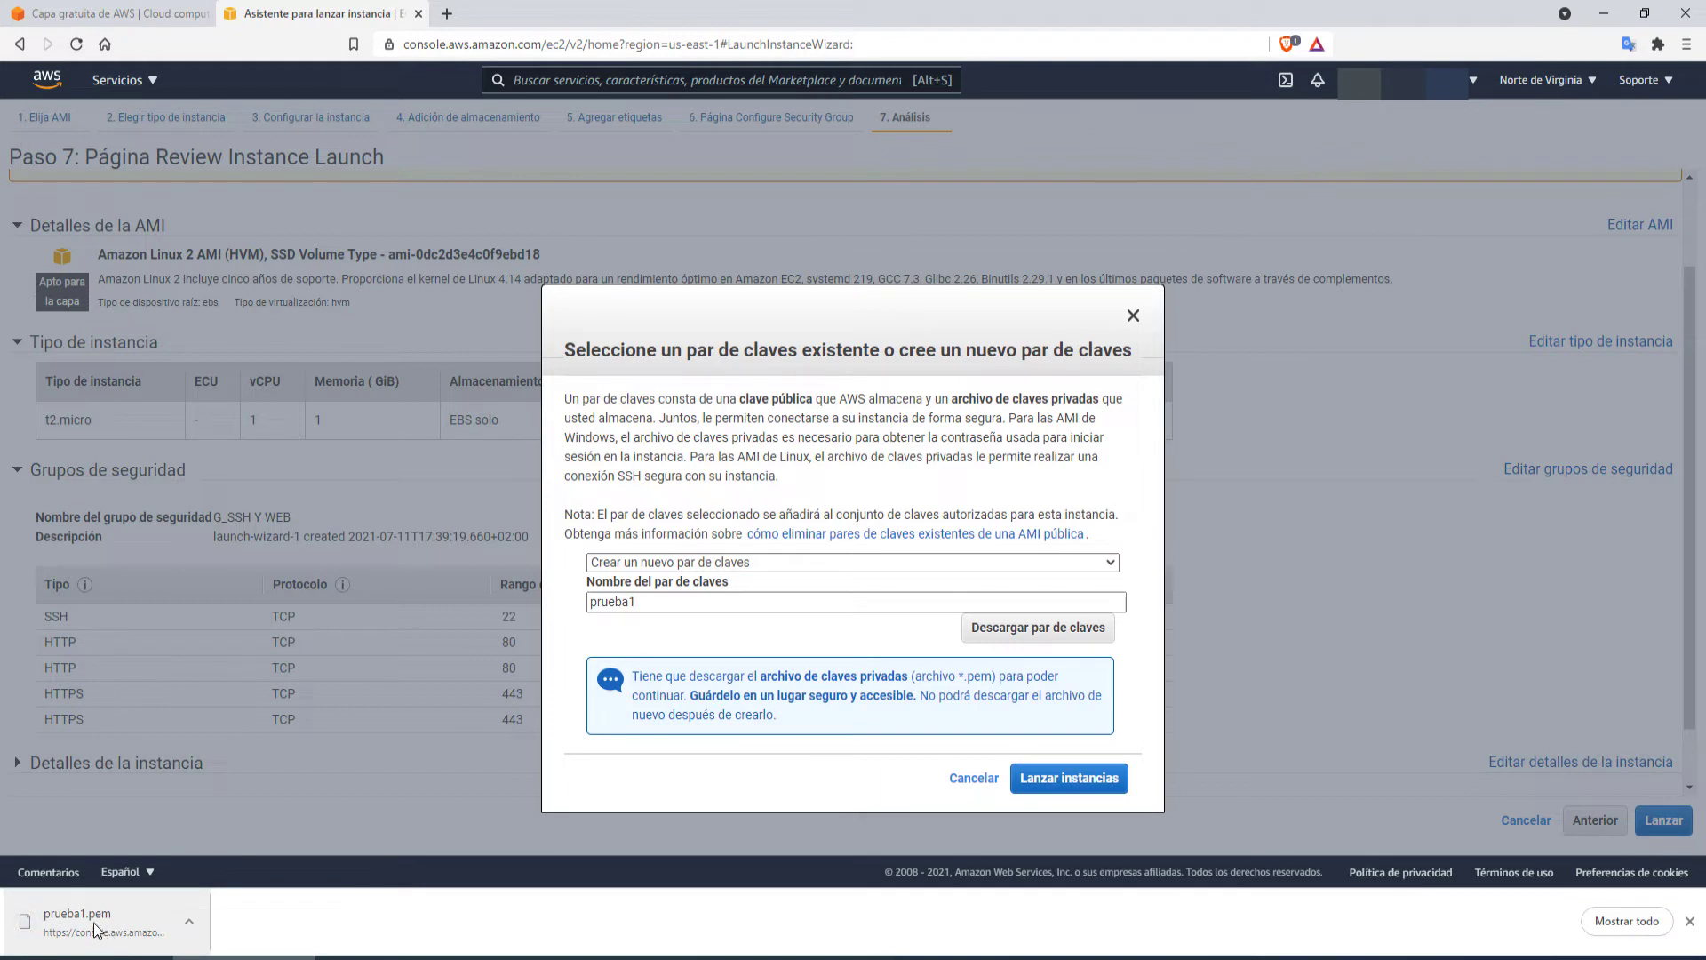
# Step: Launch the instance with the new key pair and open the list of EC2 instances
pyautogui.click(1070, 779)
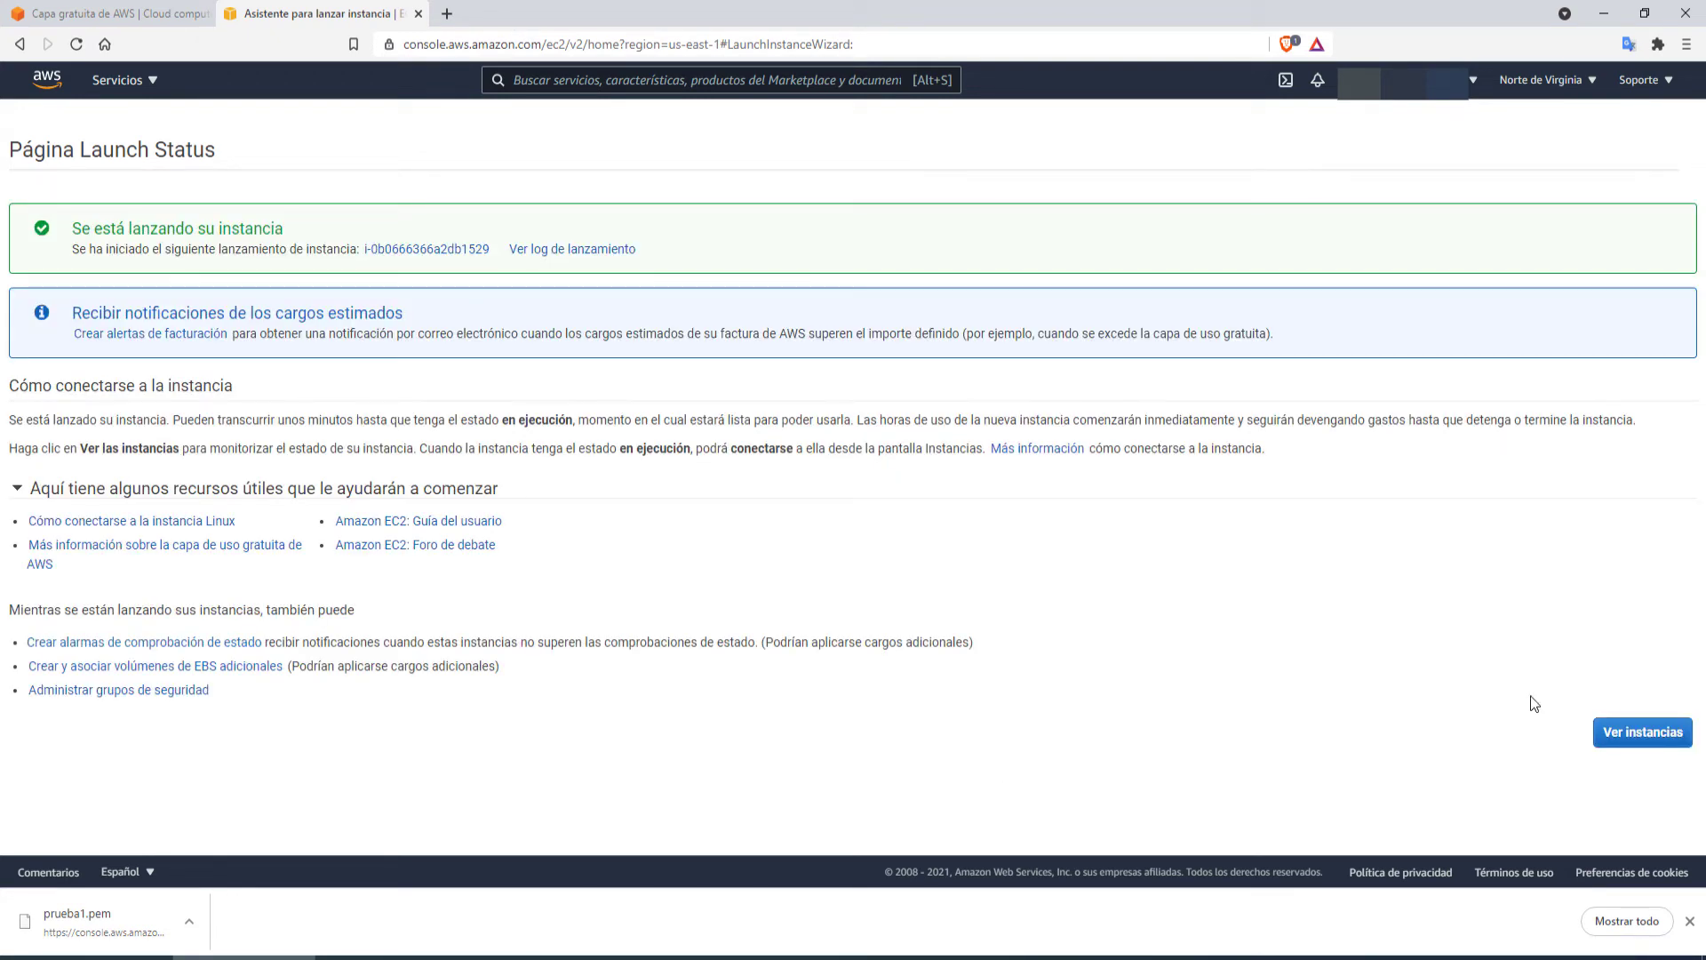
pyautogui.click(1633, 732)
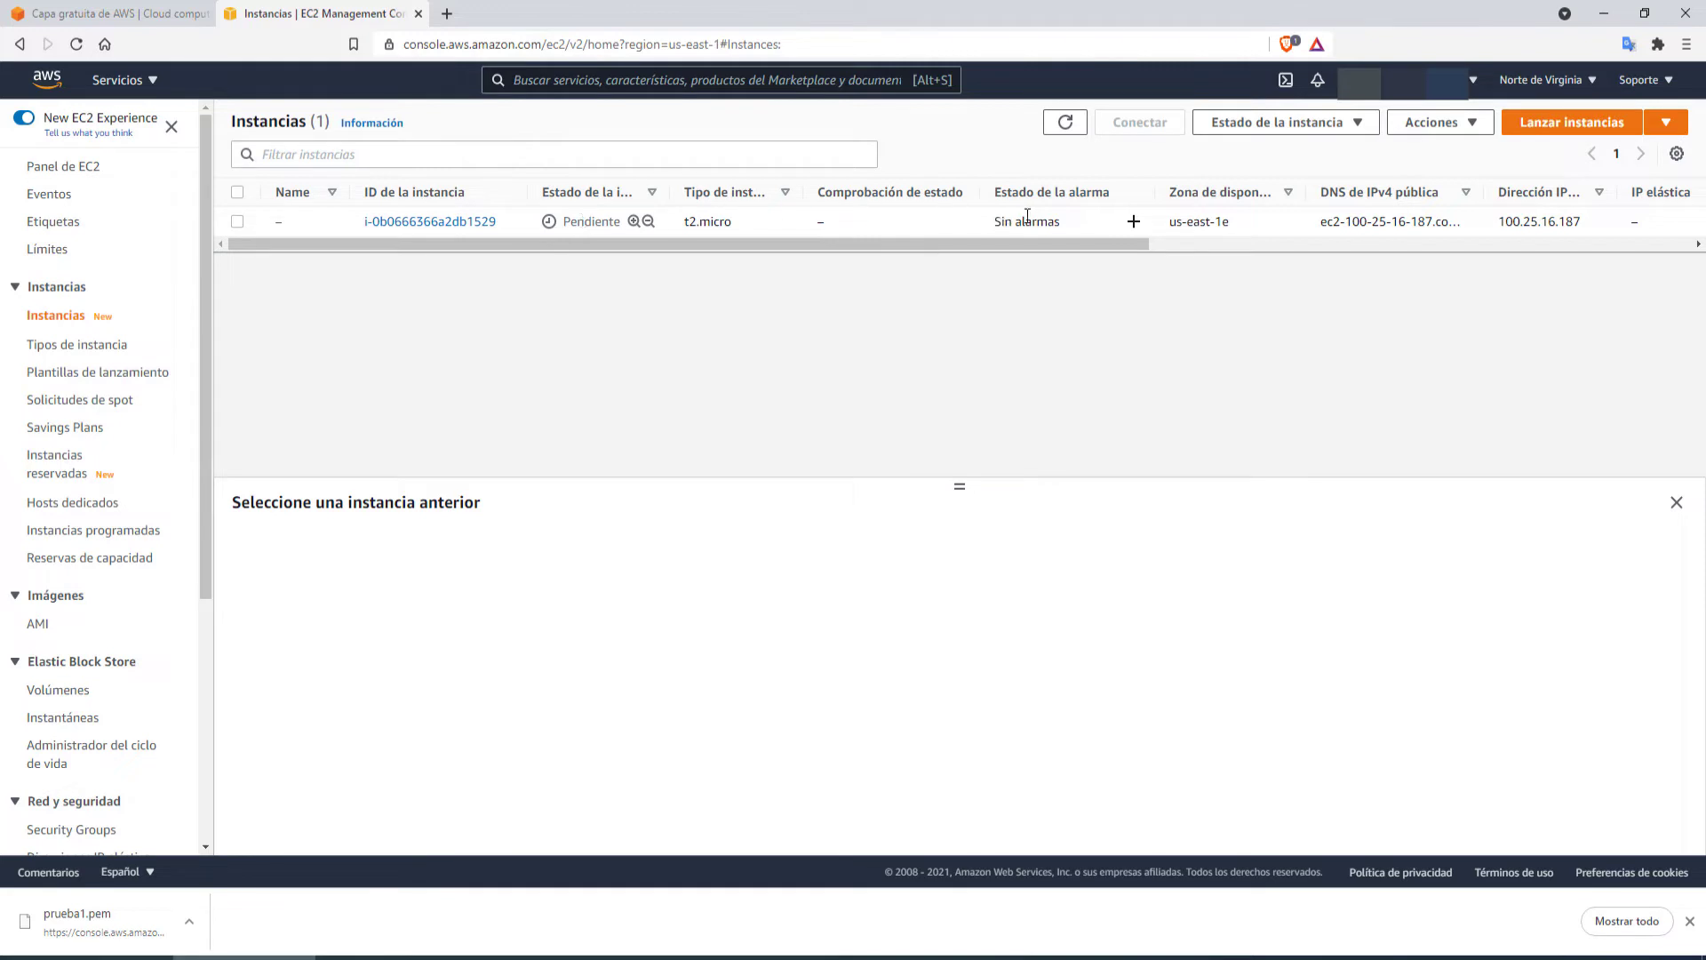
pyautogui.moveTo(1090, 247); pyautogui.dragTo(1006, 265)
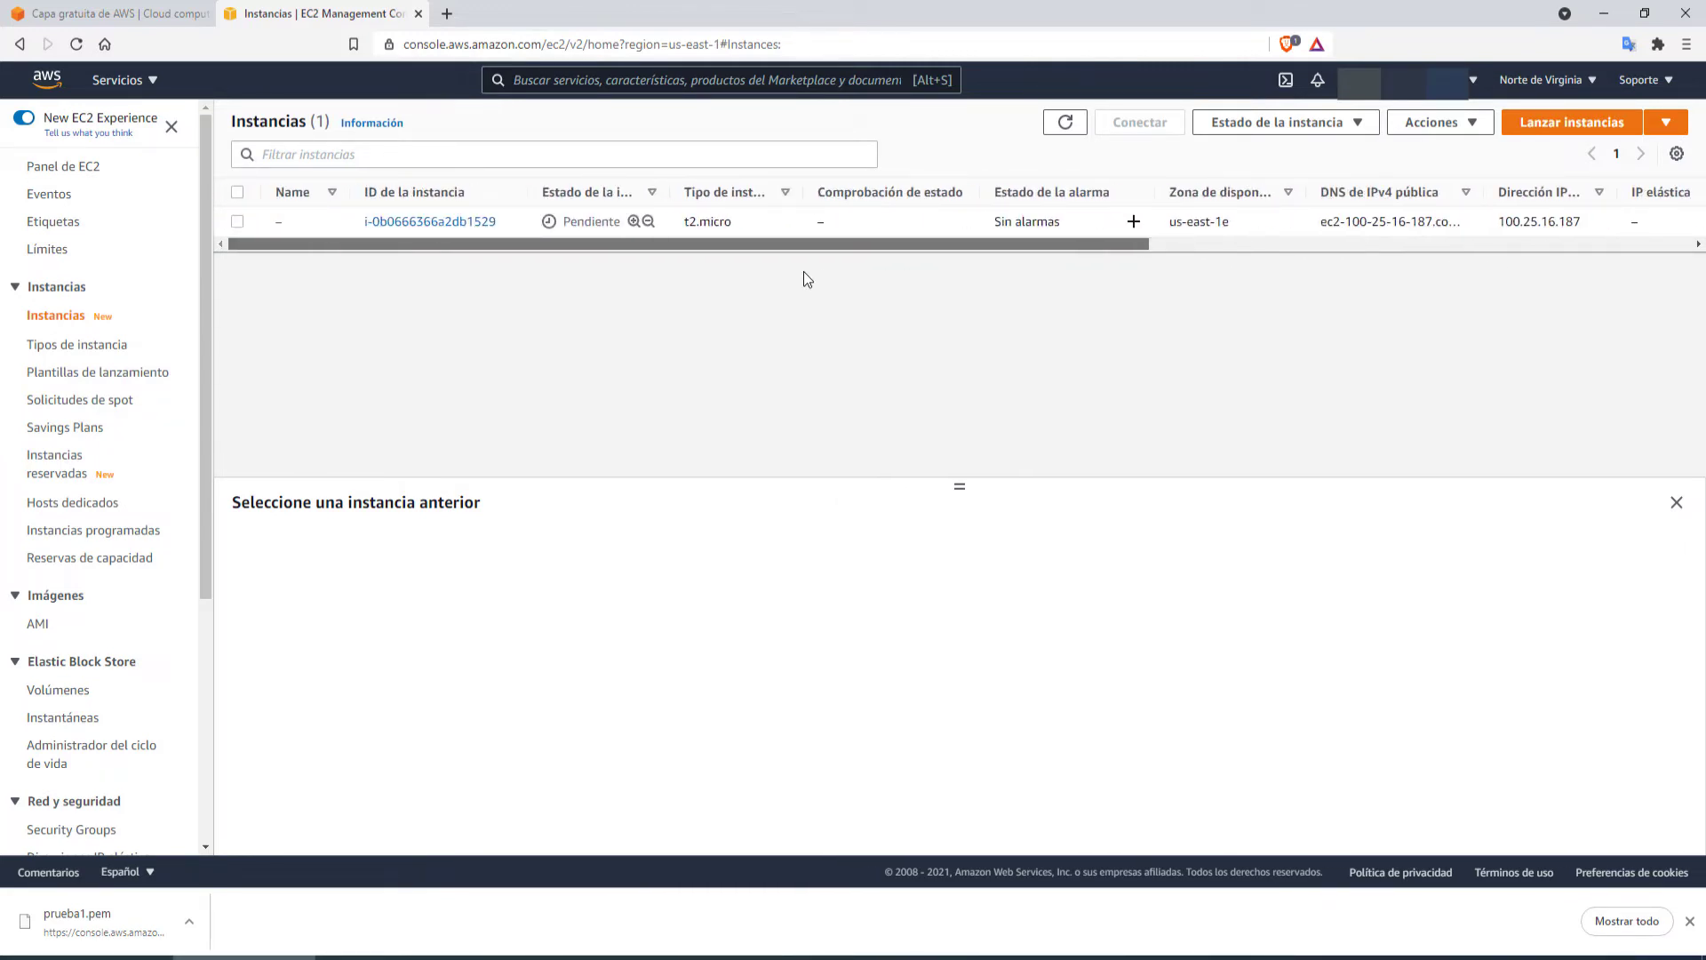
# Step: Name the new instance "AmazonLinux" and widen the Name column to fit the full name
pyautogui.click(294, 222)
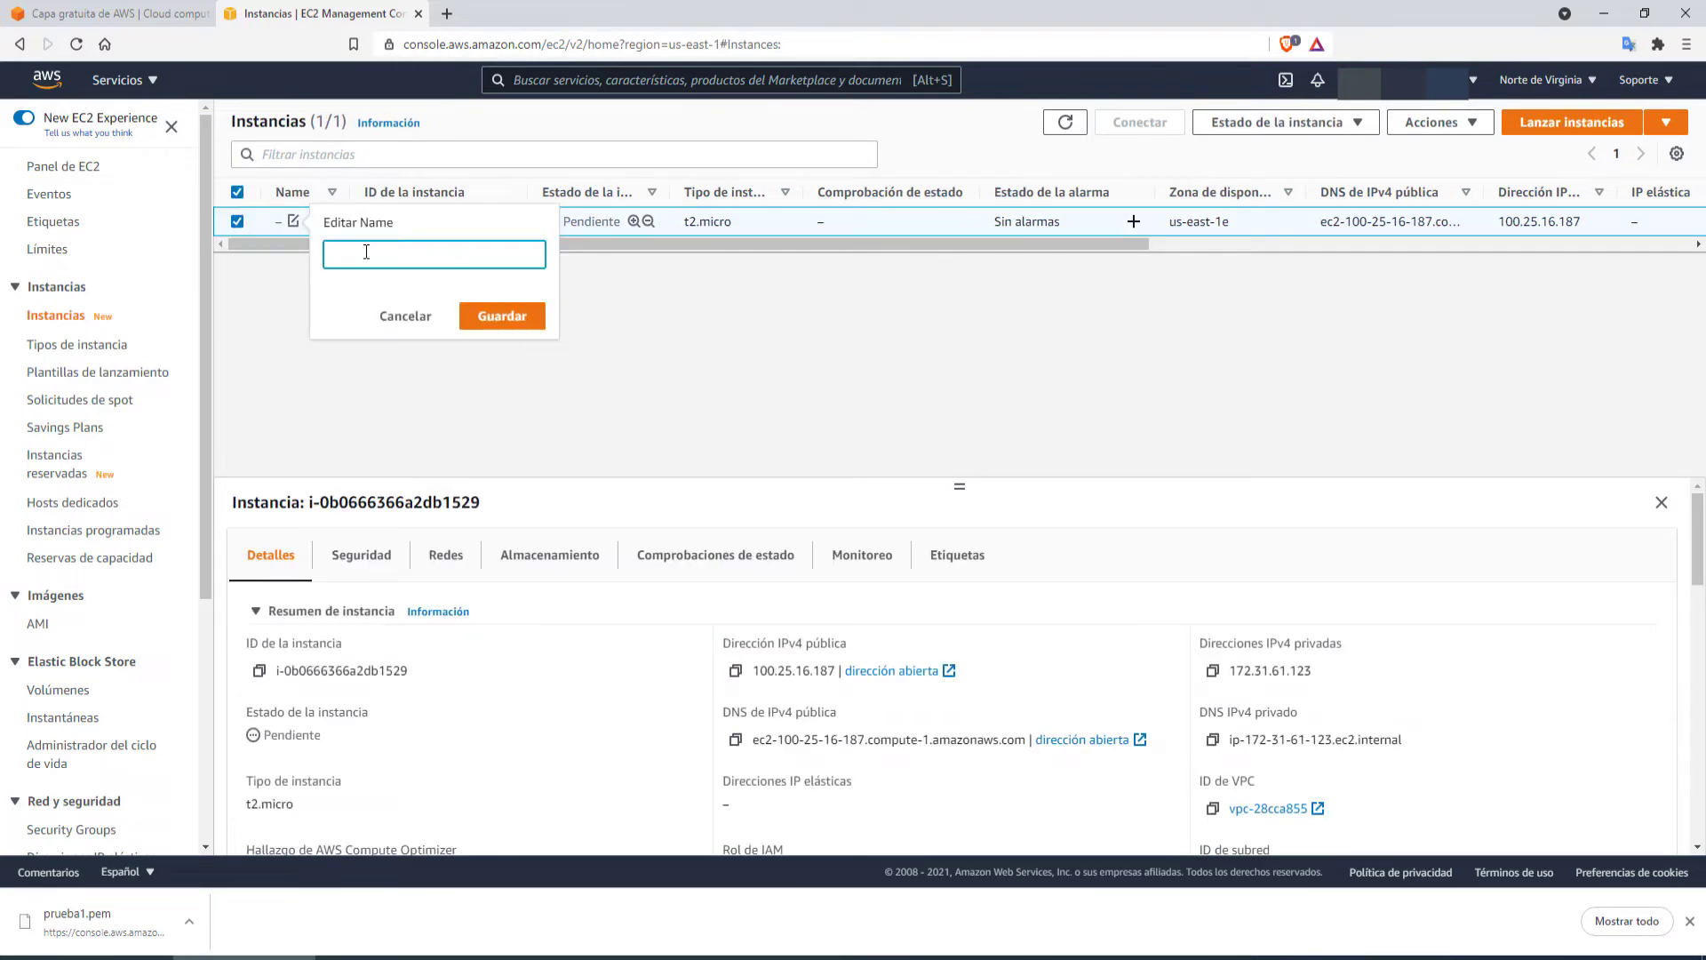
pyautogui.write('L')
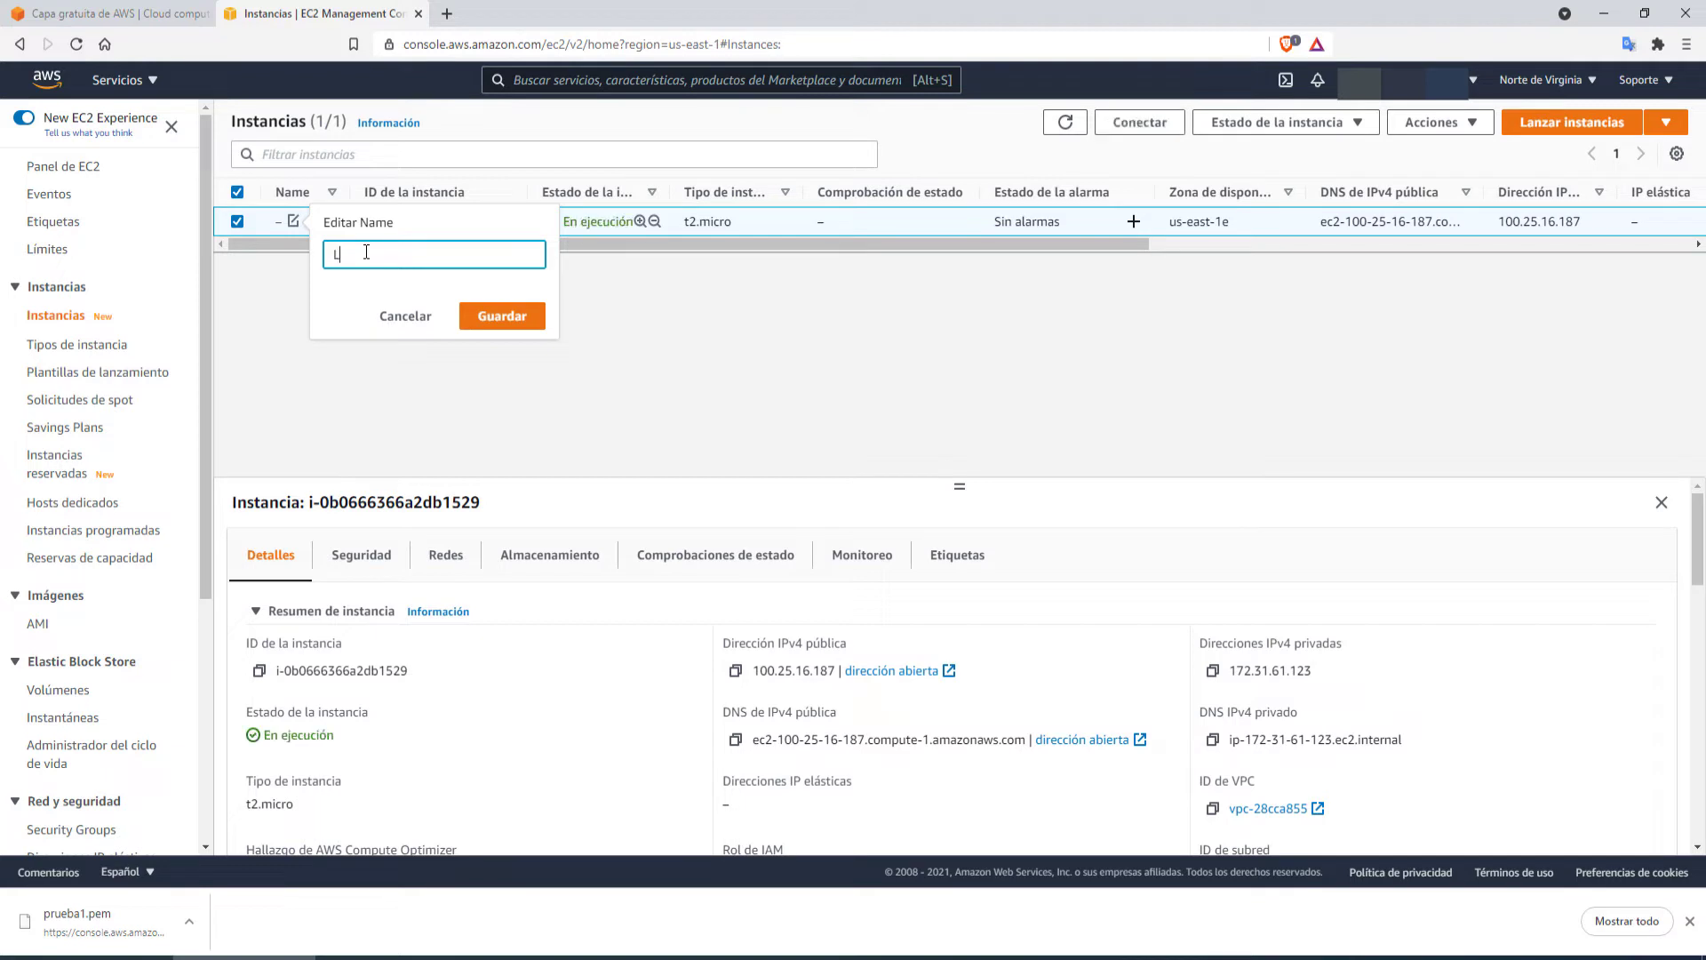
pyautogui.write('inux-Am,azo')
pyautogui.press('BackSpace')
pyautogui.press('BackSpace')
pyautogui.press('BackSpace')
pyautogui.press('BackSpace')
pyautogui.press('BackSpace')
pyautogui.press('BackSpace')
pyautogui.press('BackSpace')
pyautogui.press('BackSpace')
pyautogui.press('BackSpace')
pyautogui.press('BackSpace')
pyautogui.press('BackSpace')
pyautogui.press('BackSpace')
pyautogui.write('AmazonLinux')
pyautogui.click(484, 317)
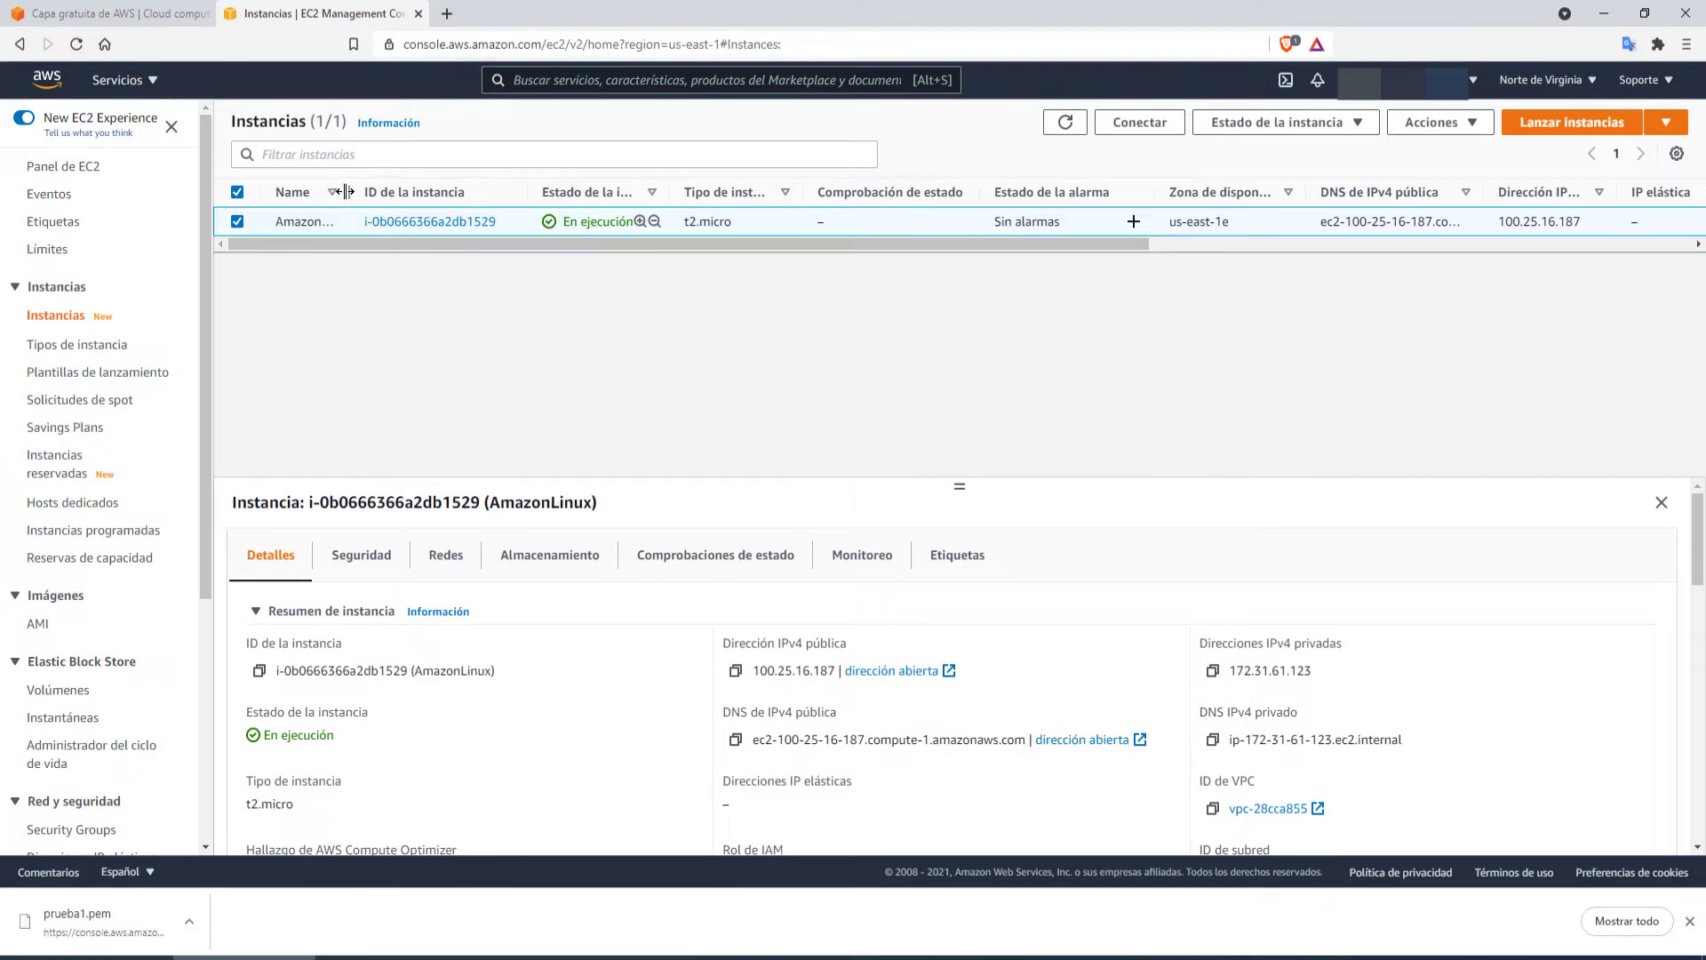
pyautogui.moveTo(349, 191); pyautogui.dragTo(366, 185)
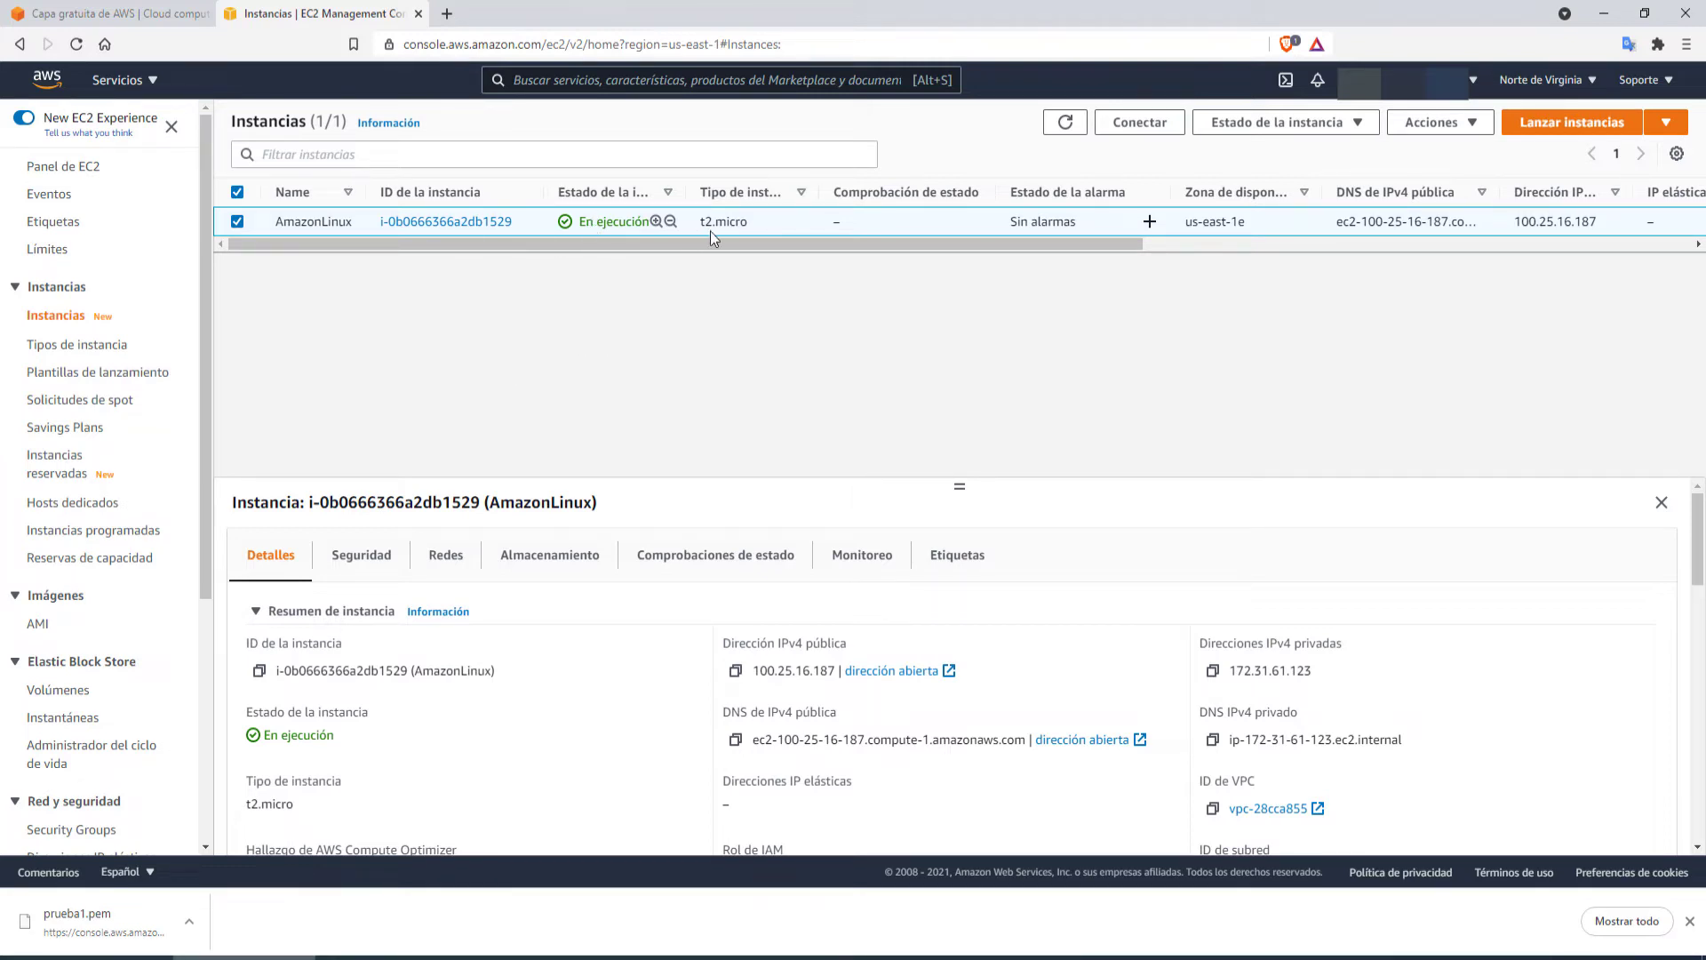
# Step: Refresh the instance list and check the status check column of the new instance
pyautogui.click(1064, 122)
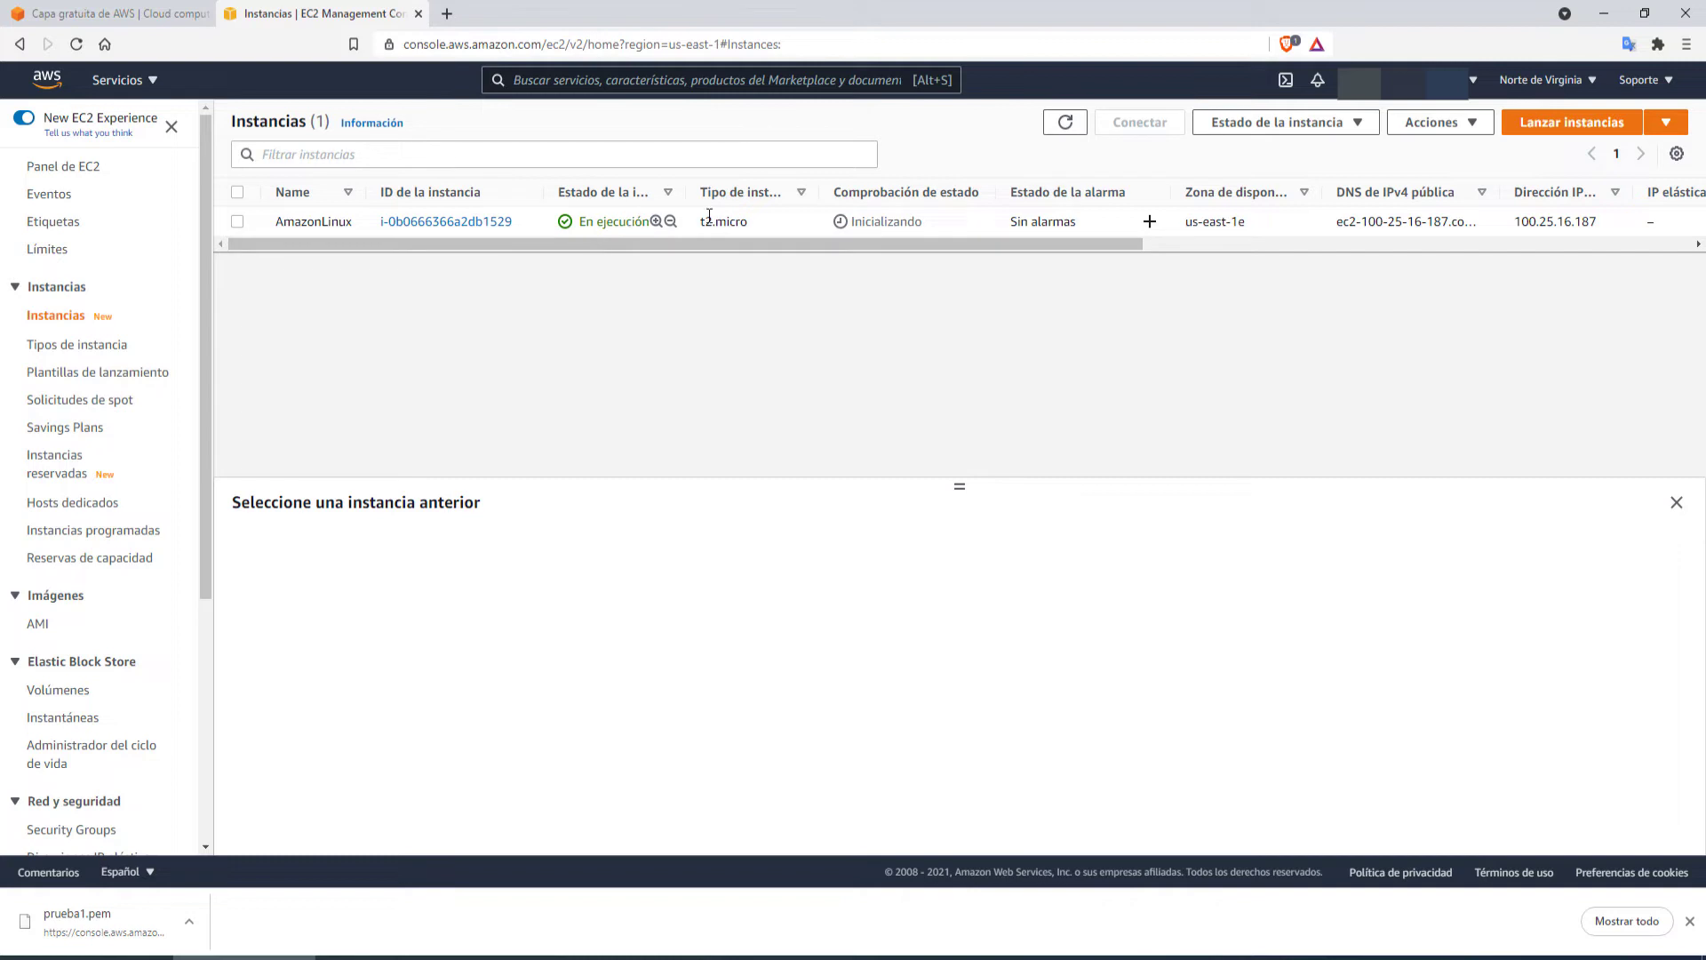
pyautogui.moveTo(841, 194); pyautogui.dragTo(971, 193)
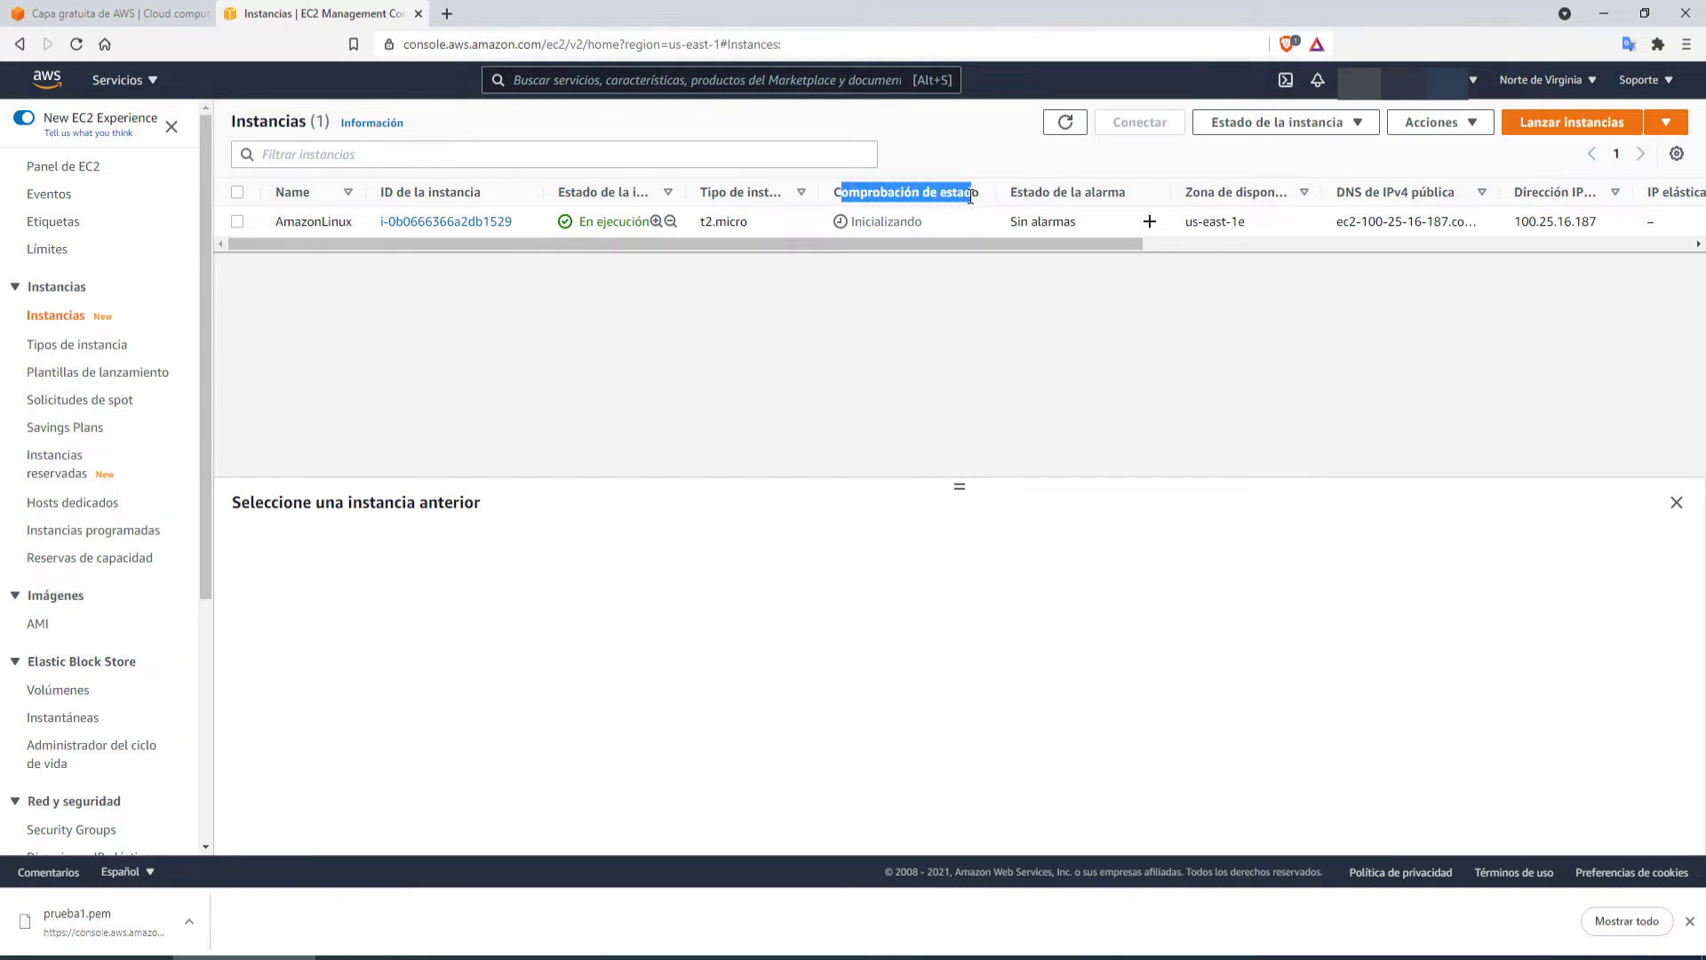
pyautogui.click(1069, 124)
pyautogui.hotkey('alt', 'Tab')
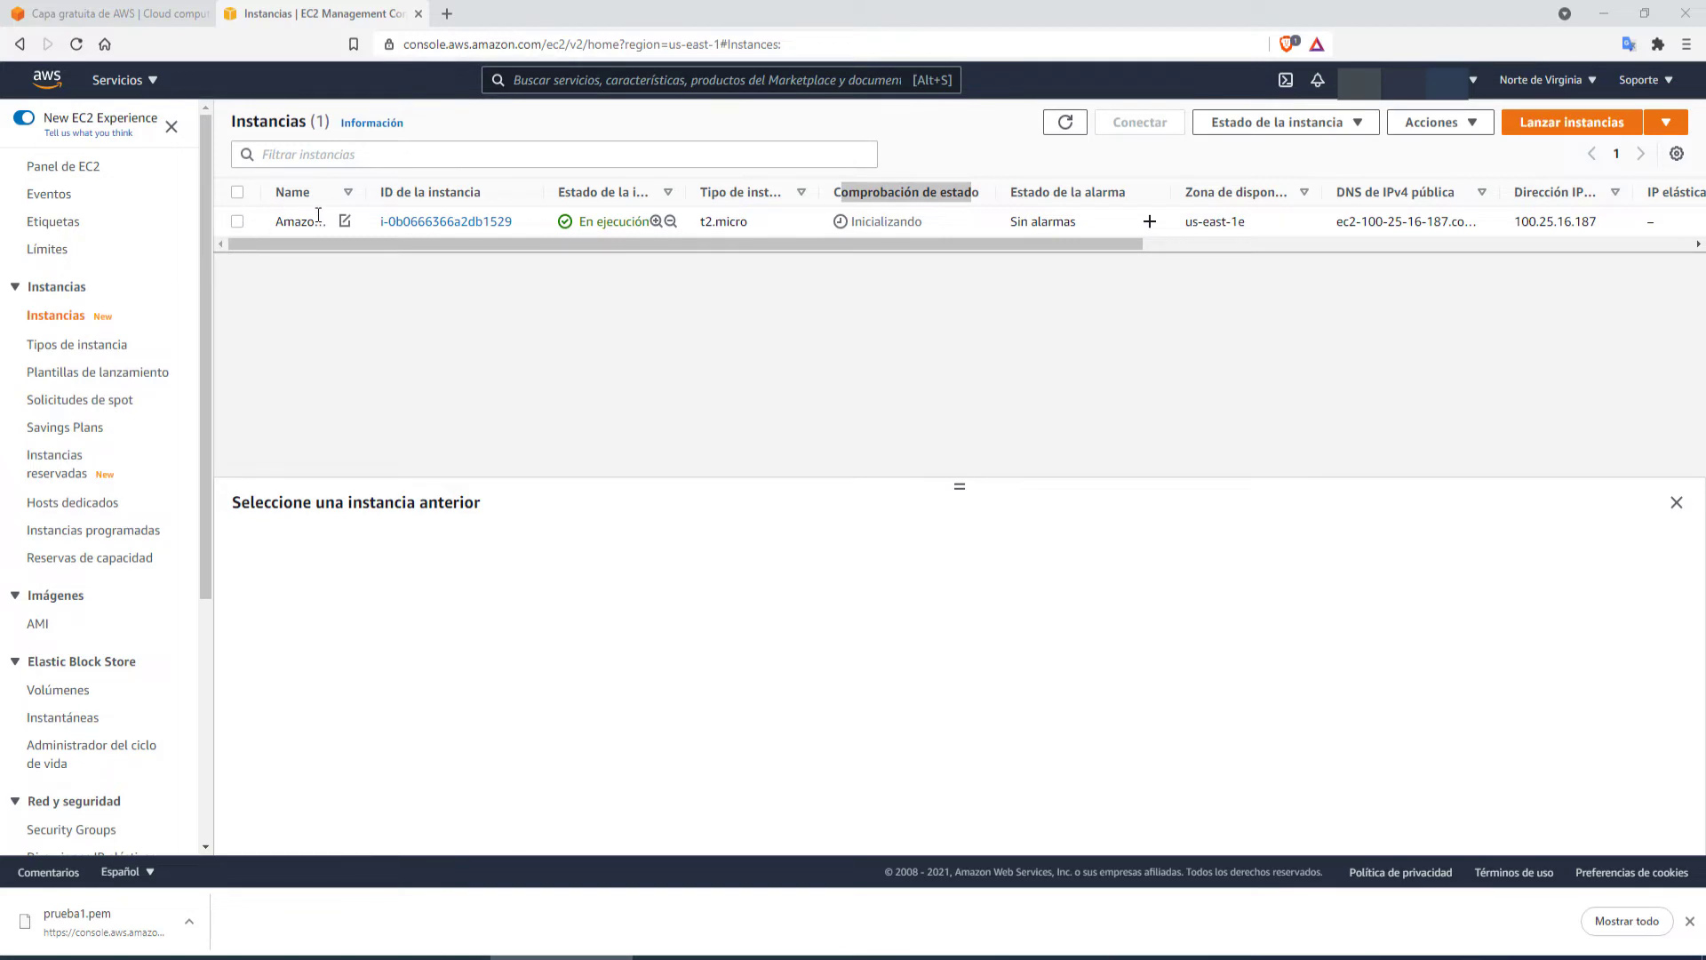
# Step: Select the AmazonLinux instance, look over its available actions, enlarge its details pane and dismiss the download notice
pyautogui.click(237, 222)
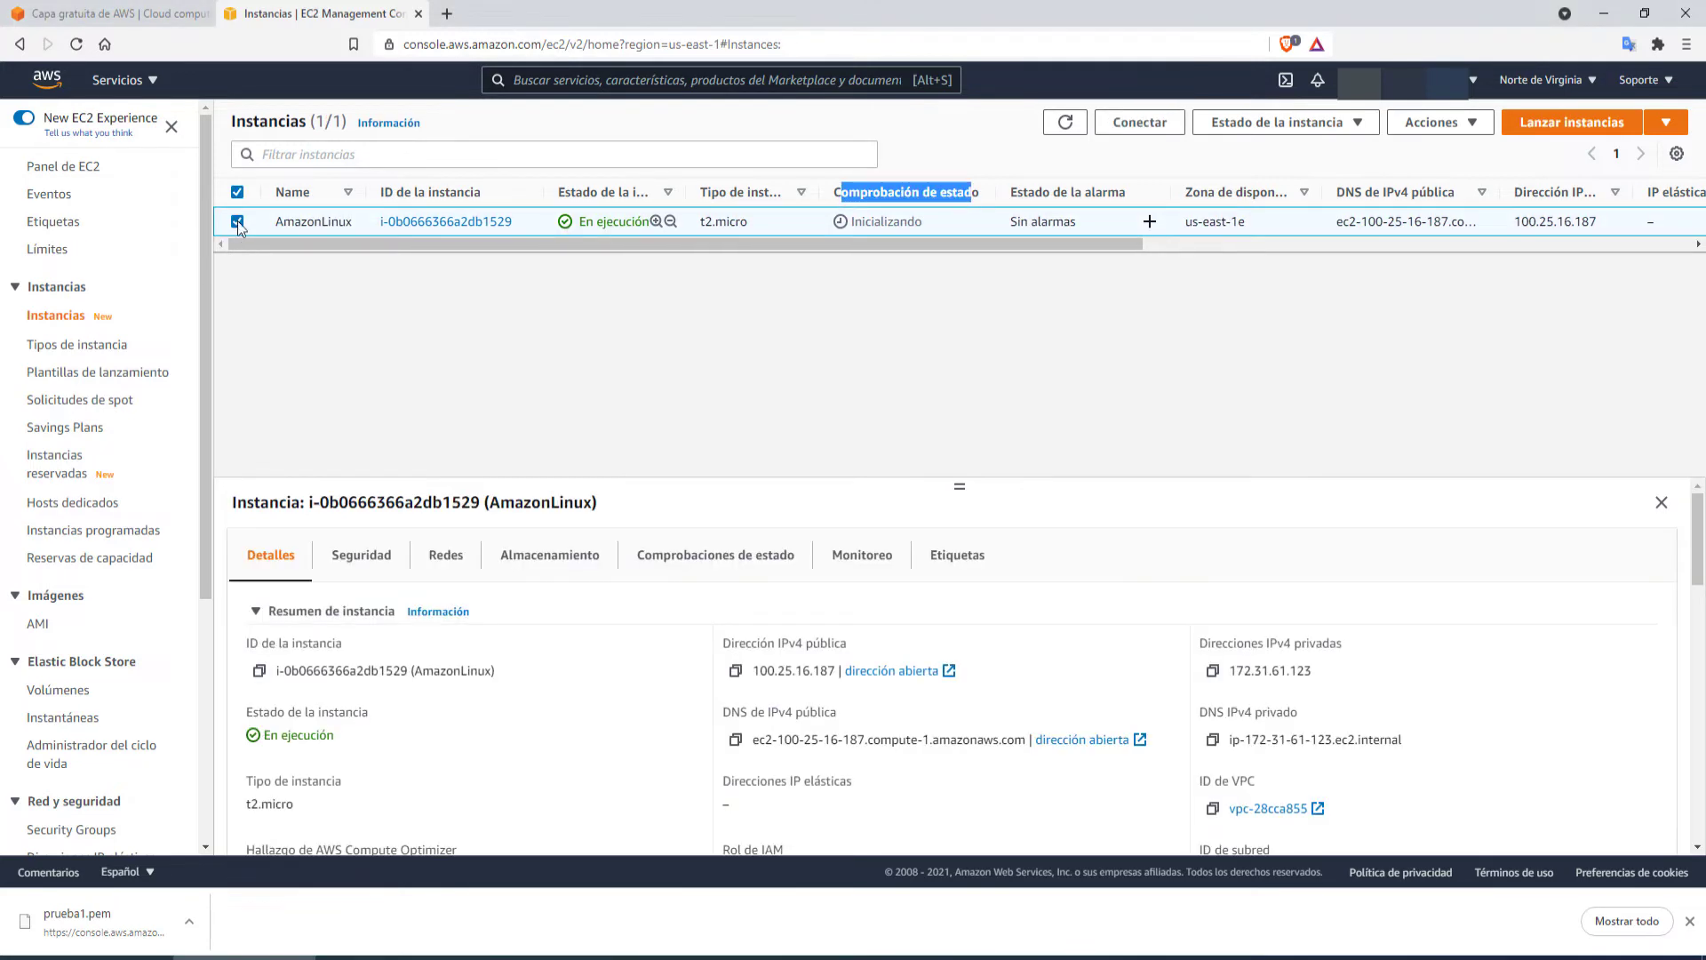
pyautogui.rightClick(254, 222)
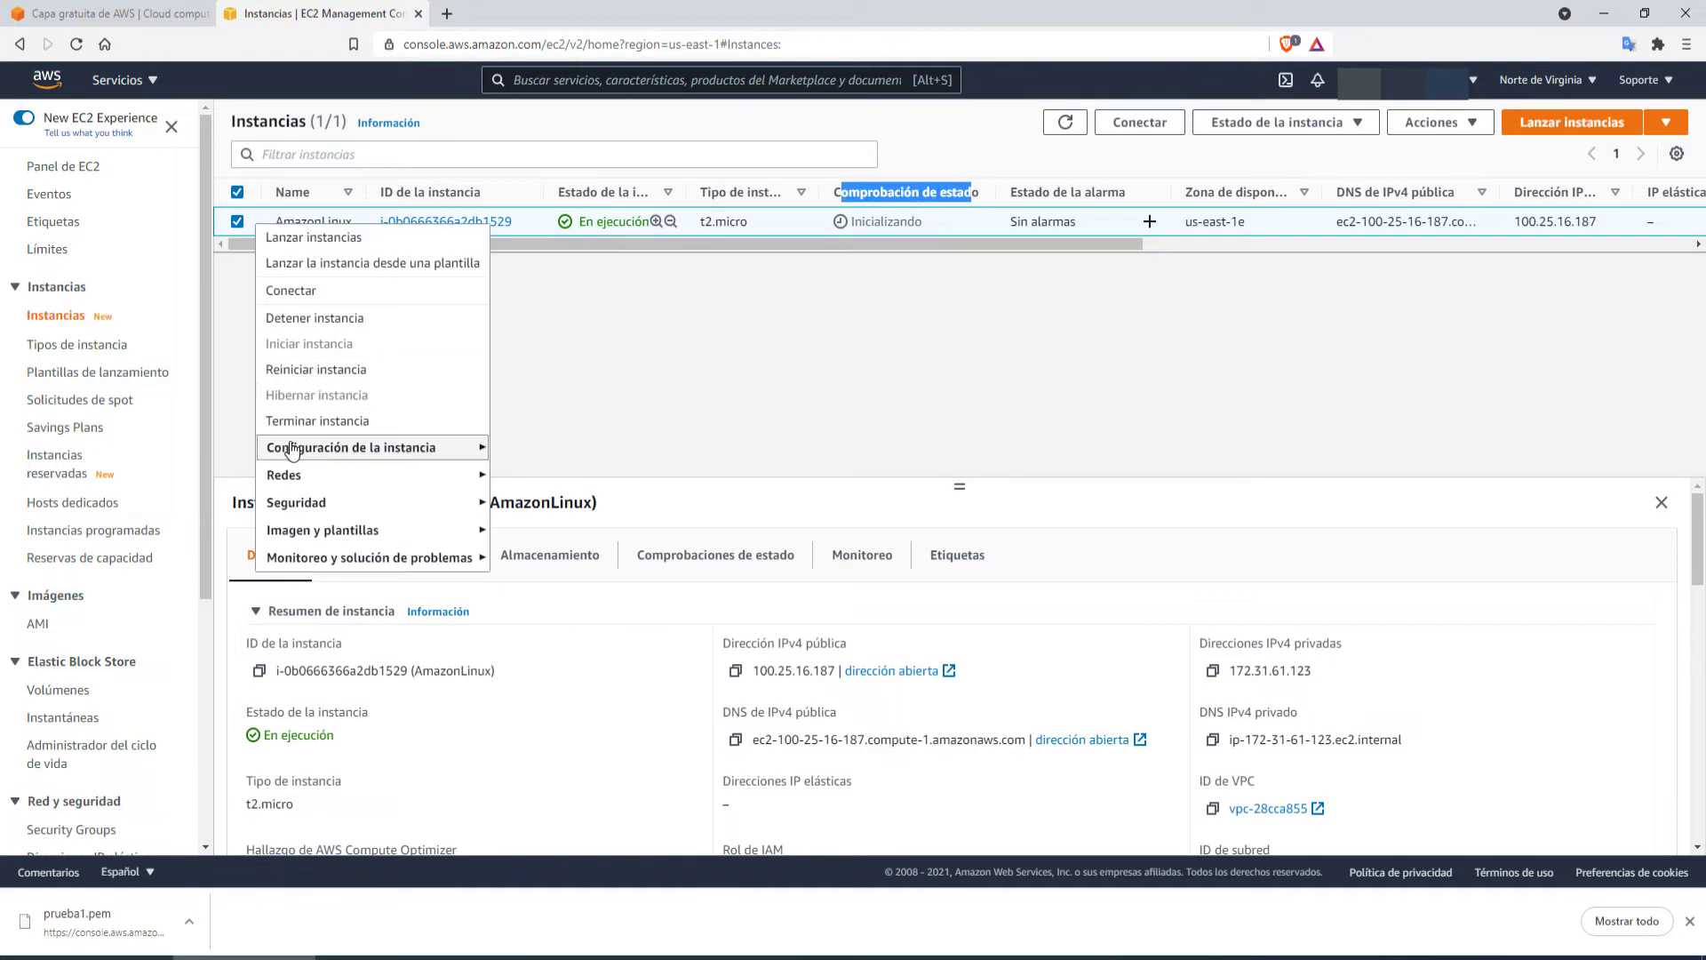
pyautogui.click(600, 372)
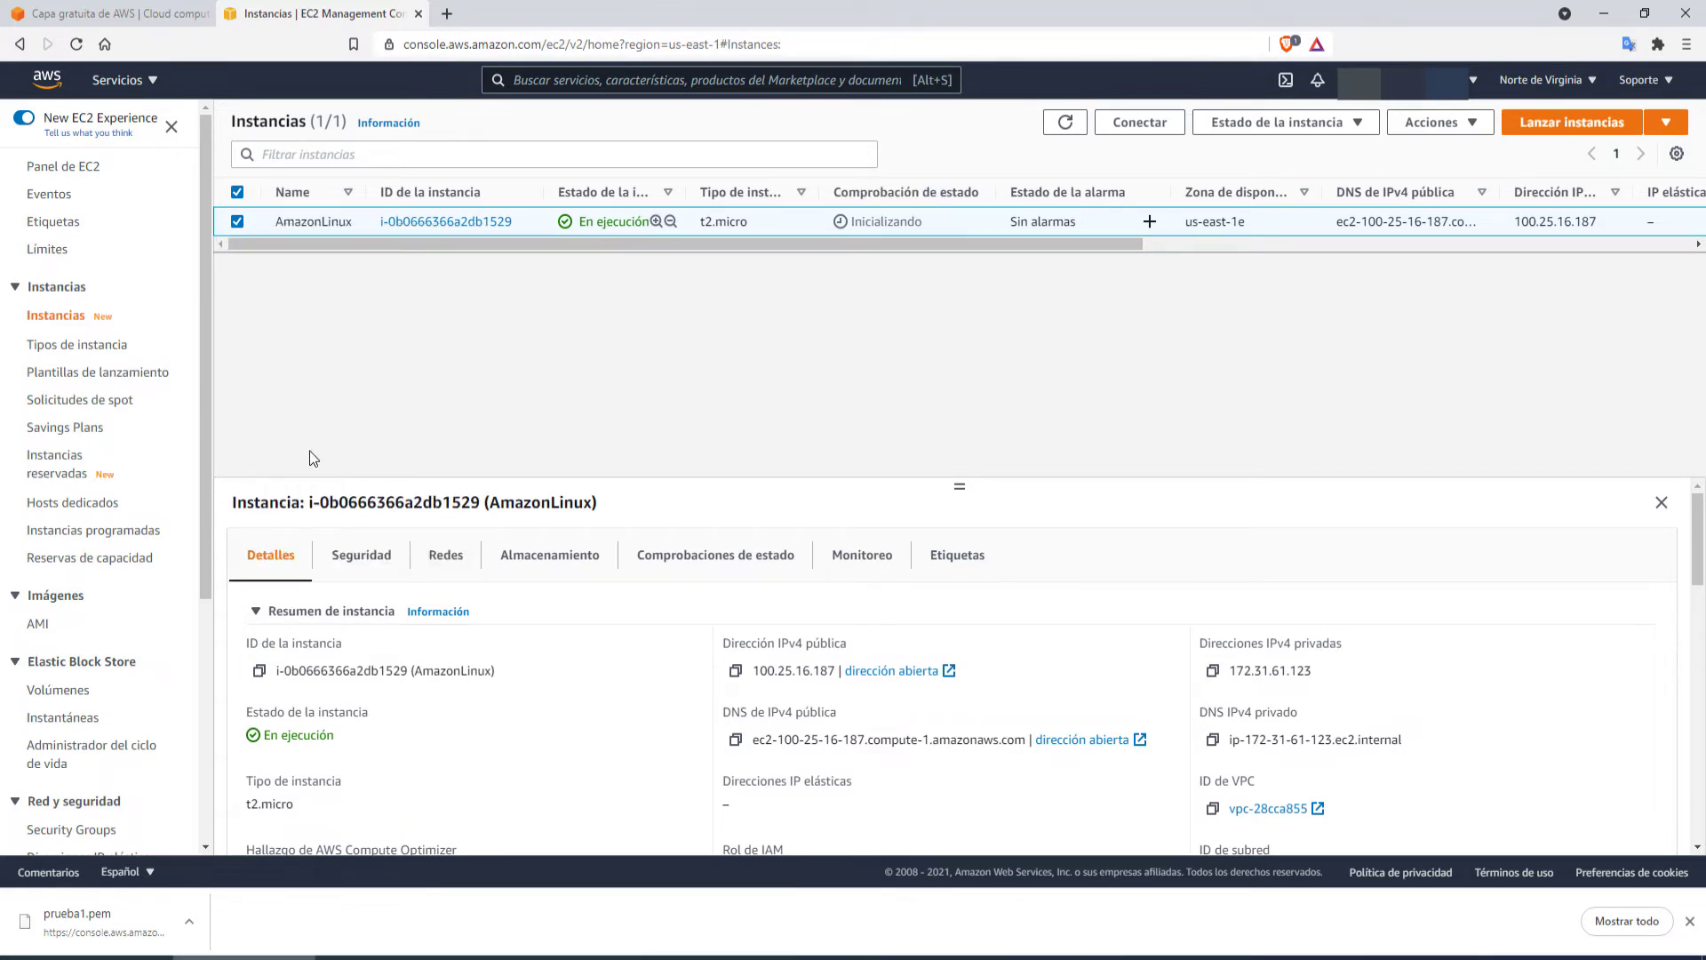
pyautogui.moveTo(959, 487); pyautogui.dragTo(958, 282)
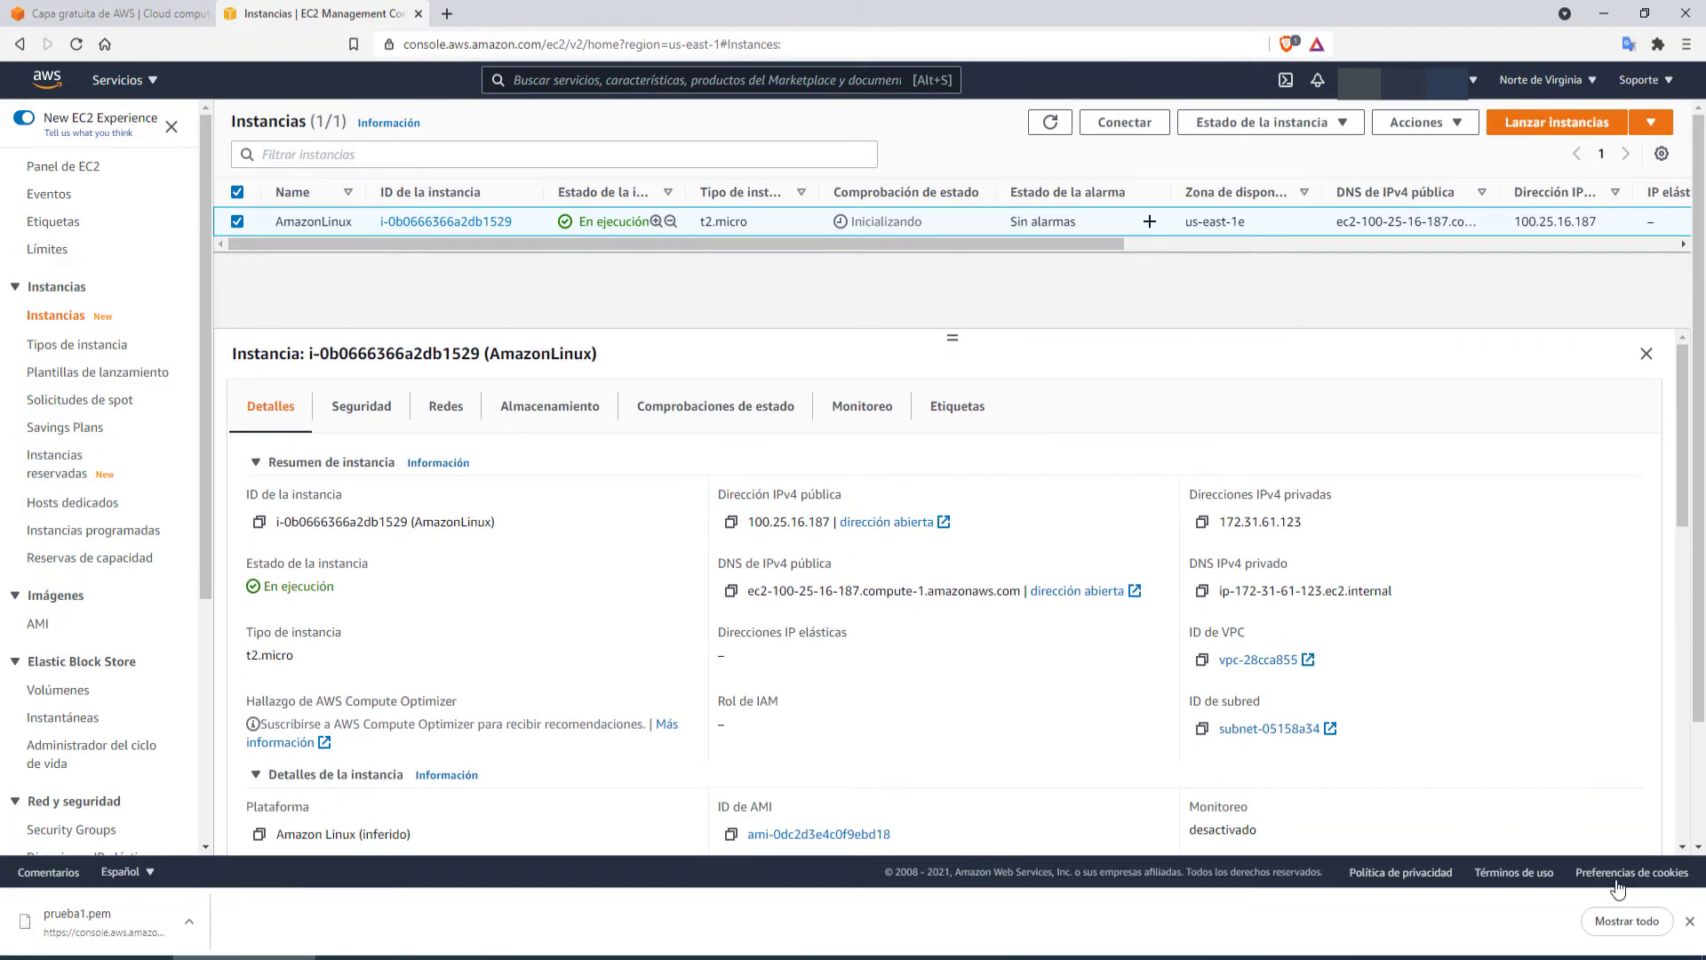
pyautogui.click(1689, 921)
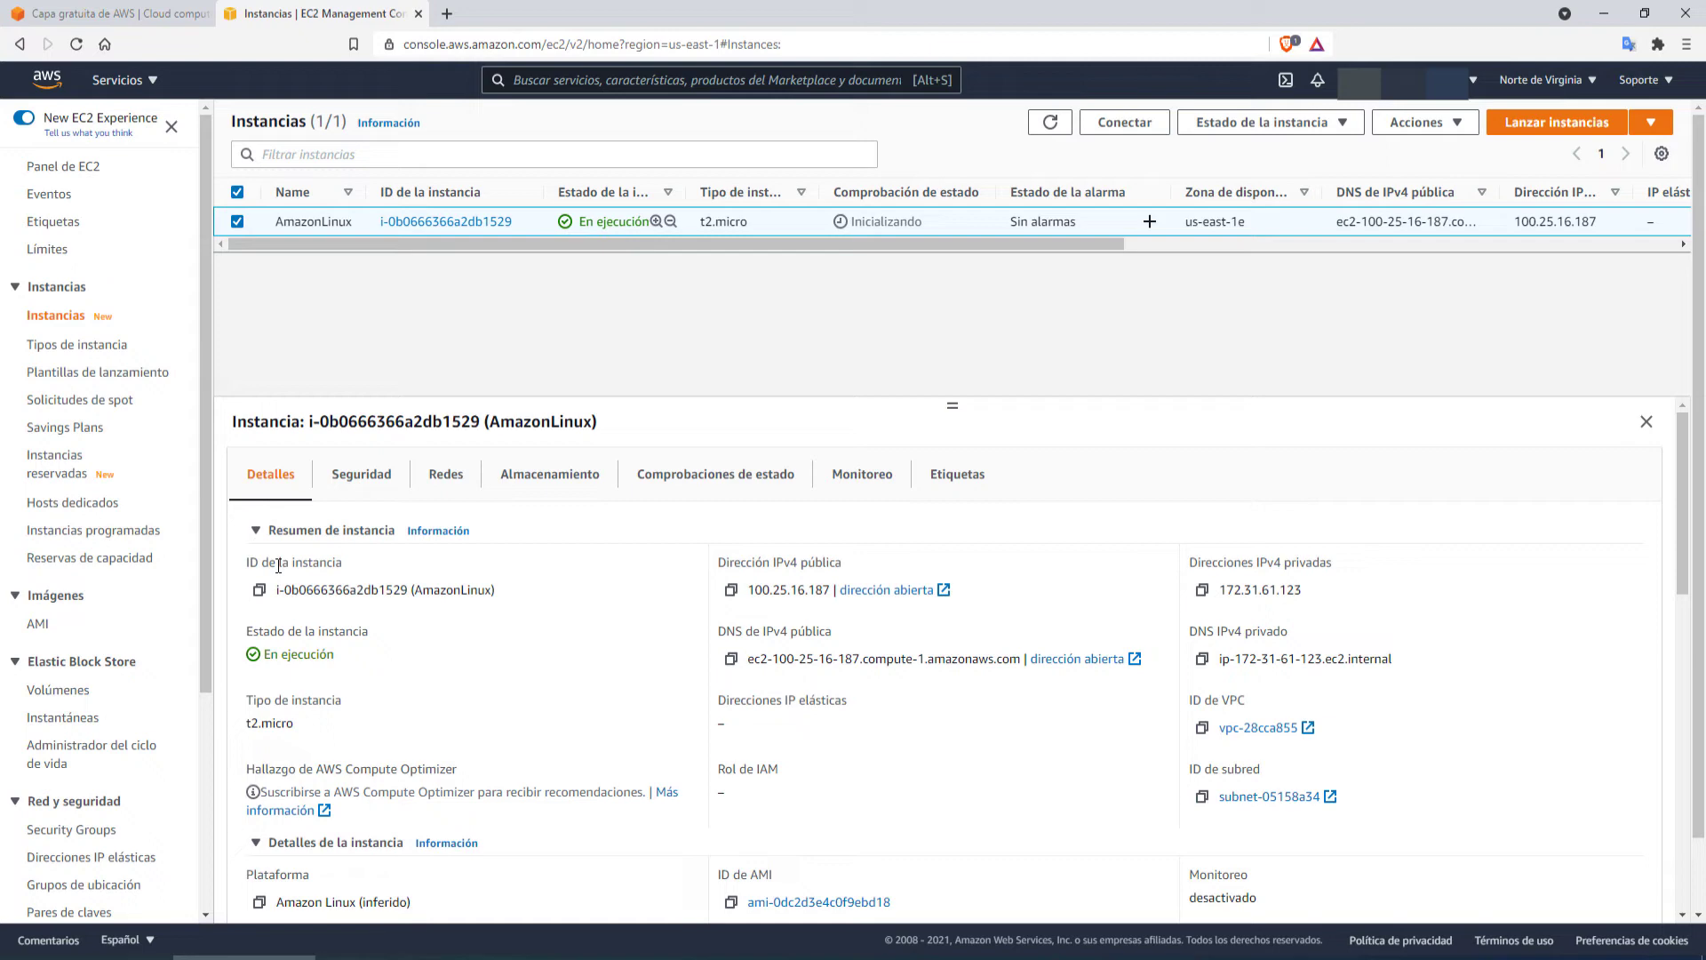
# Step: Examine the instance's public IPv4 address in its details and its private IPv4 address in the network information
pyautogui.click(373, 480)
pyautogui.click(261, 480)
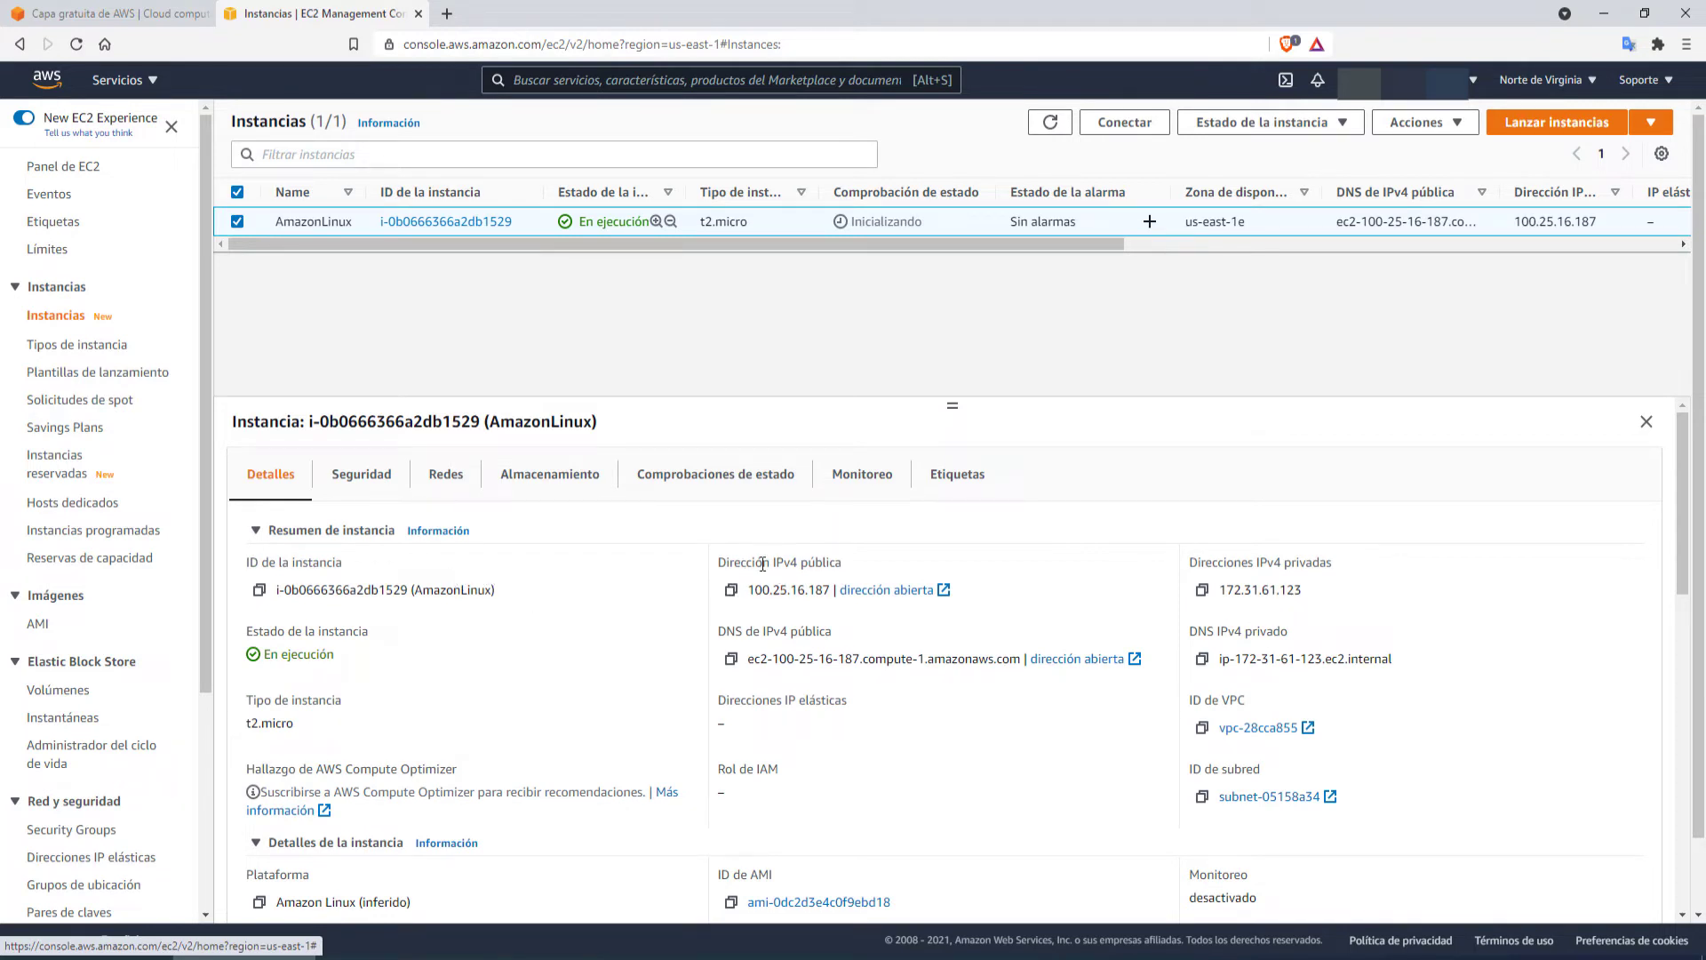
pyautogui.moveTo(719, 562); pyautogui.dragTo(850, 573)
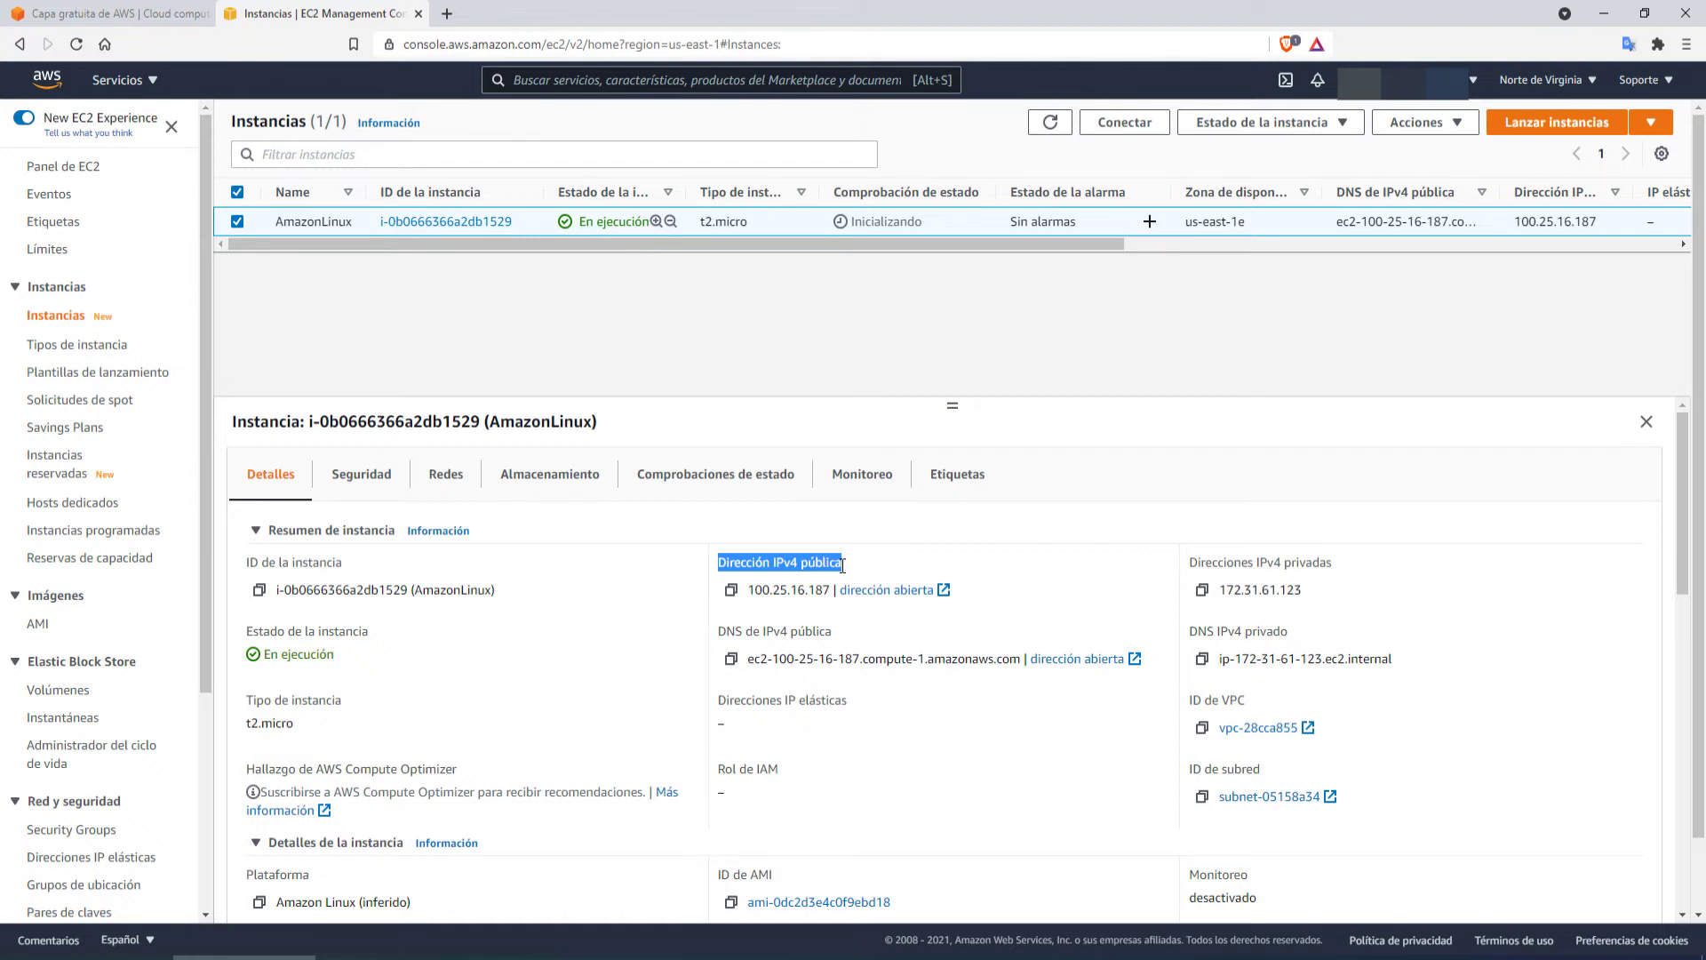
pyautogui.hotkey('alt', 'Tab')
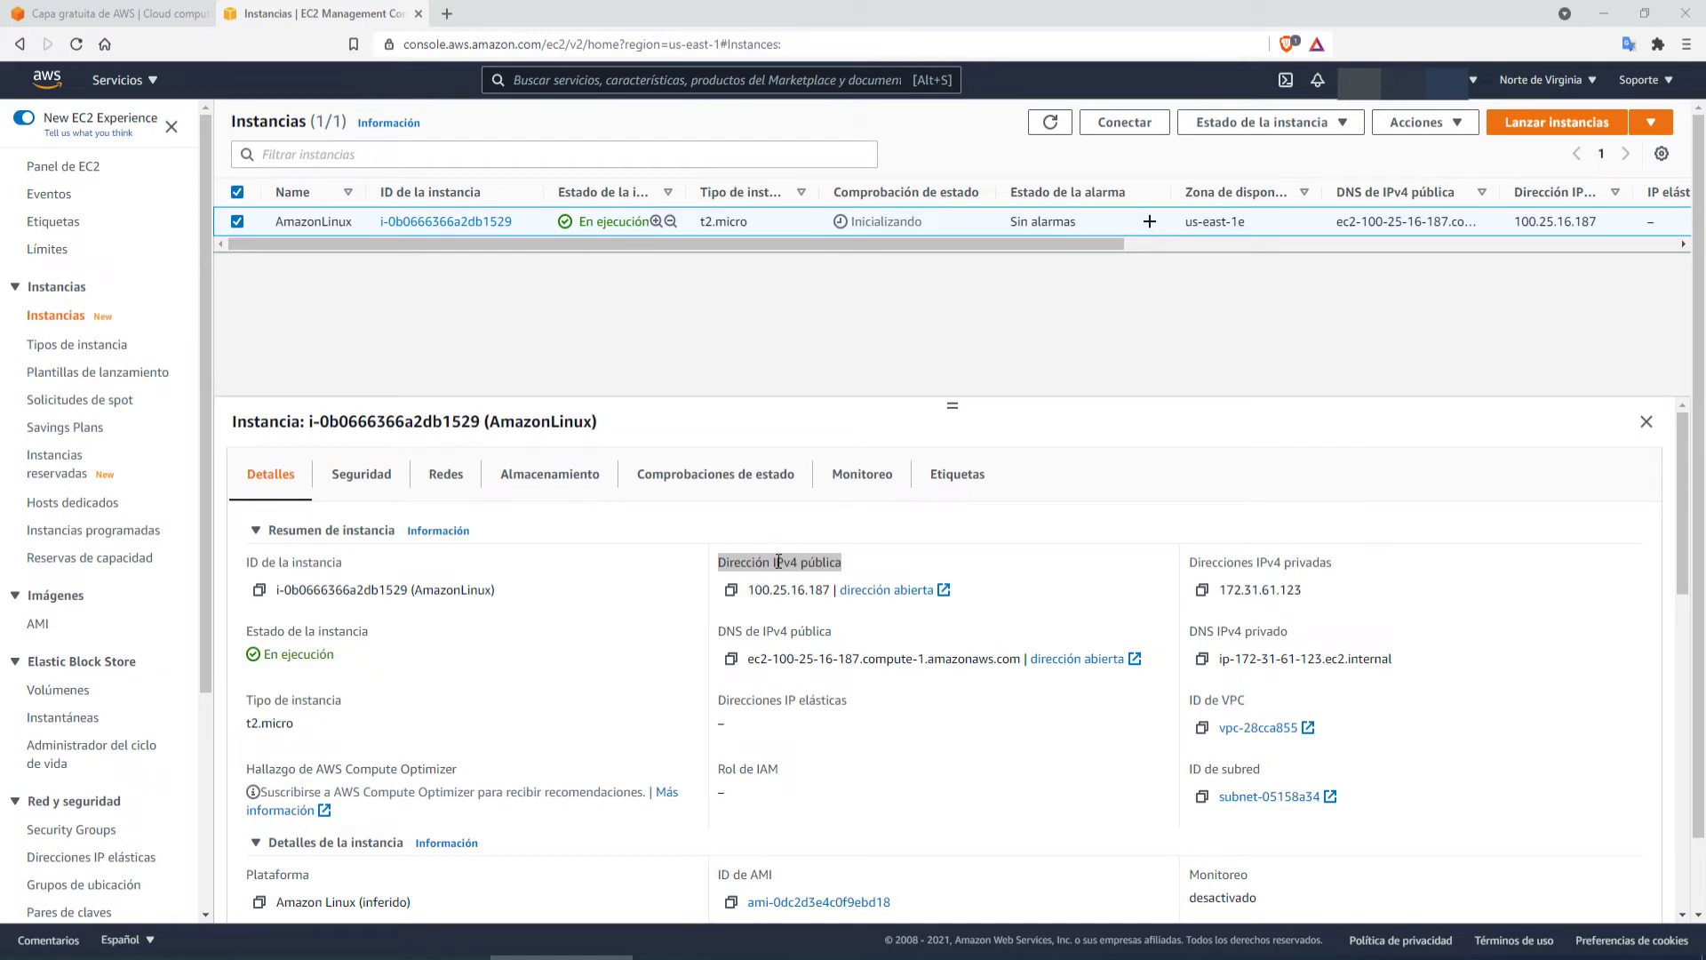
pyautogui.click(445, 482)
pyautogui.click(445, 478)
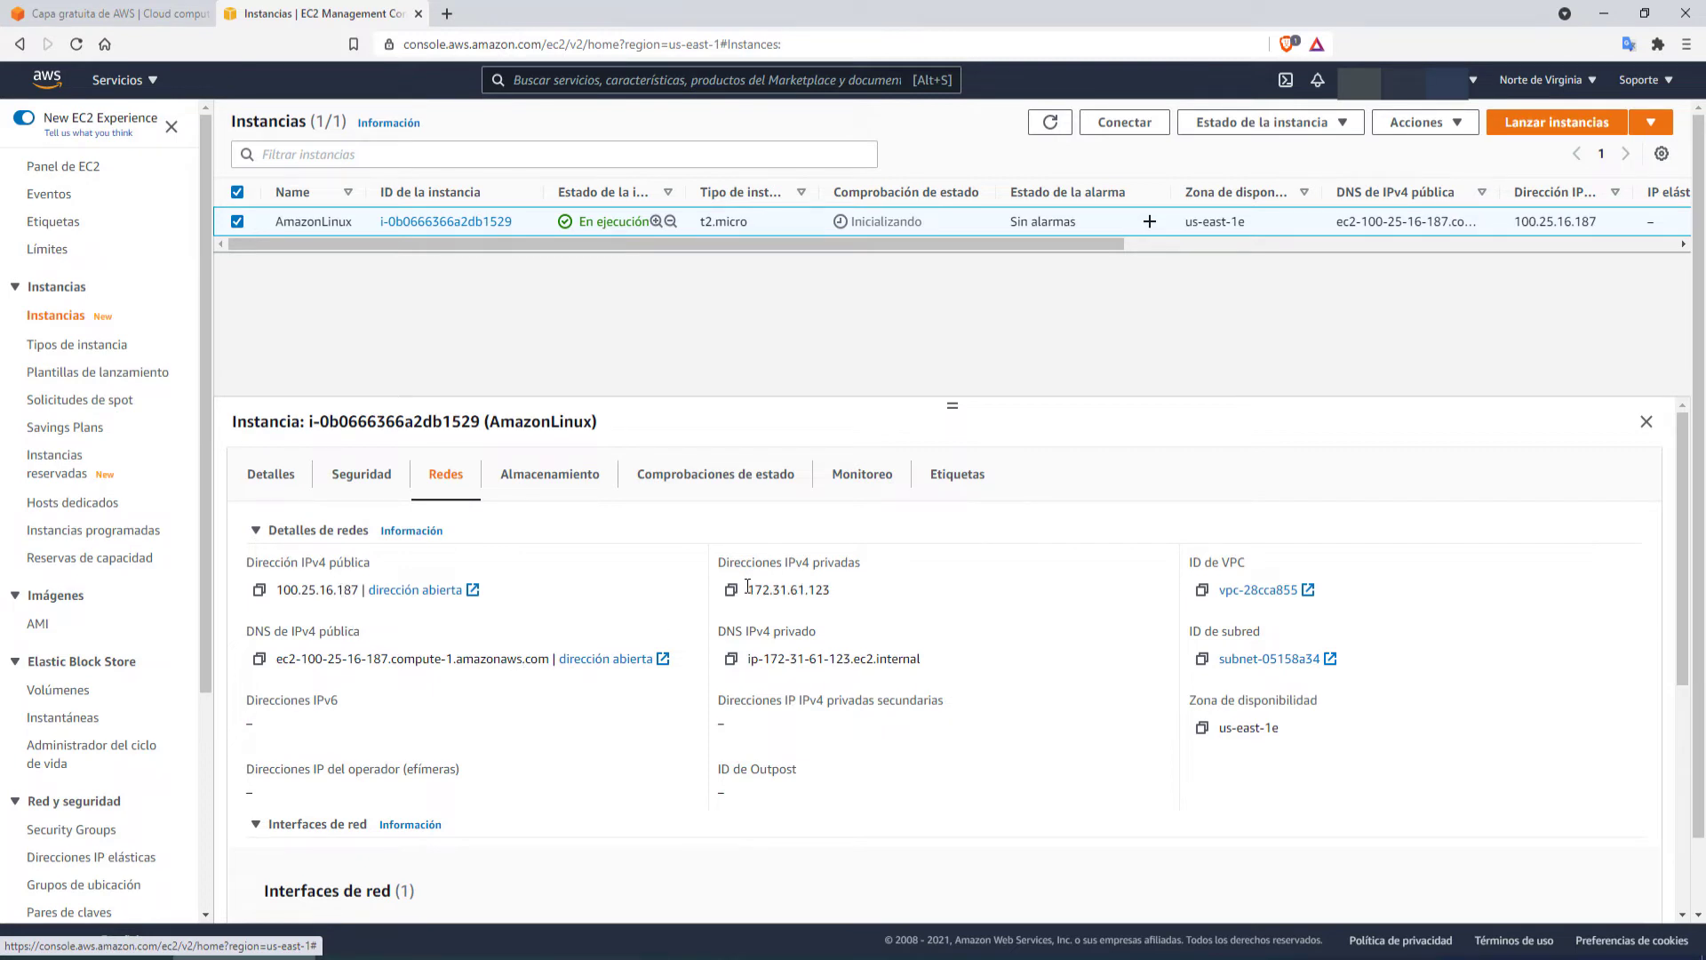
pyautogui.moveTo(747, 586); pyautogui.dragTo(861, 595)
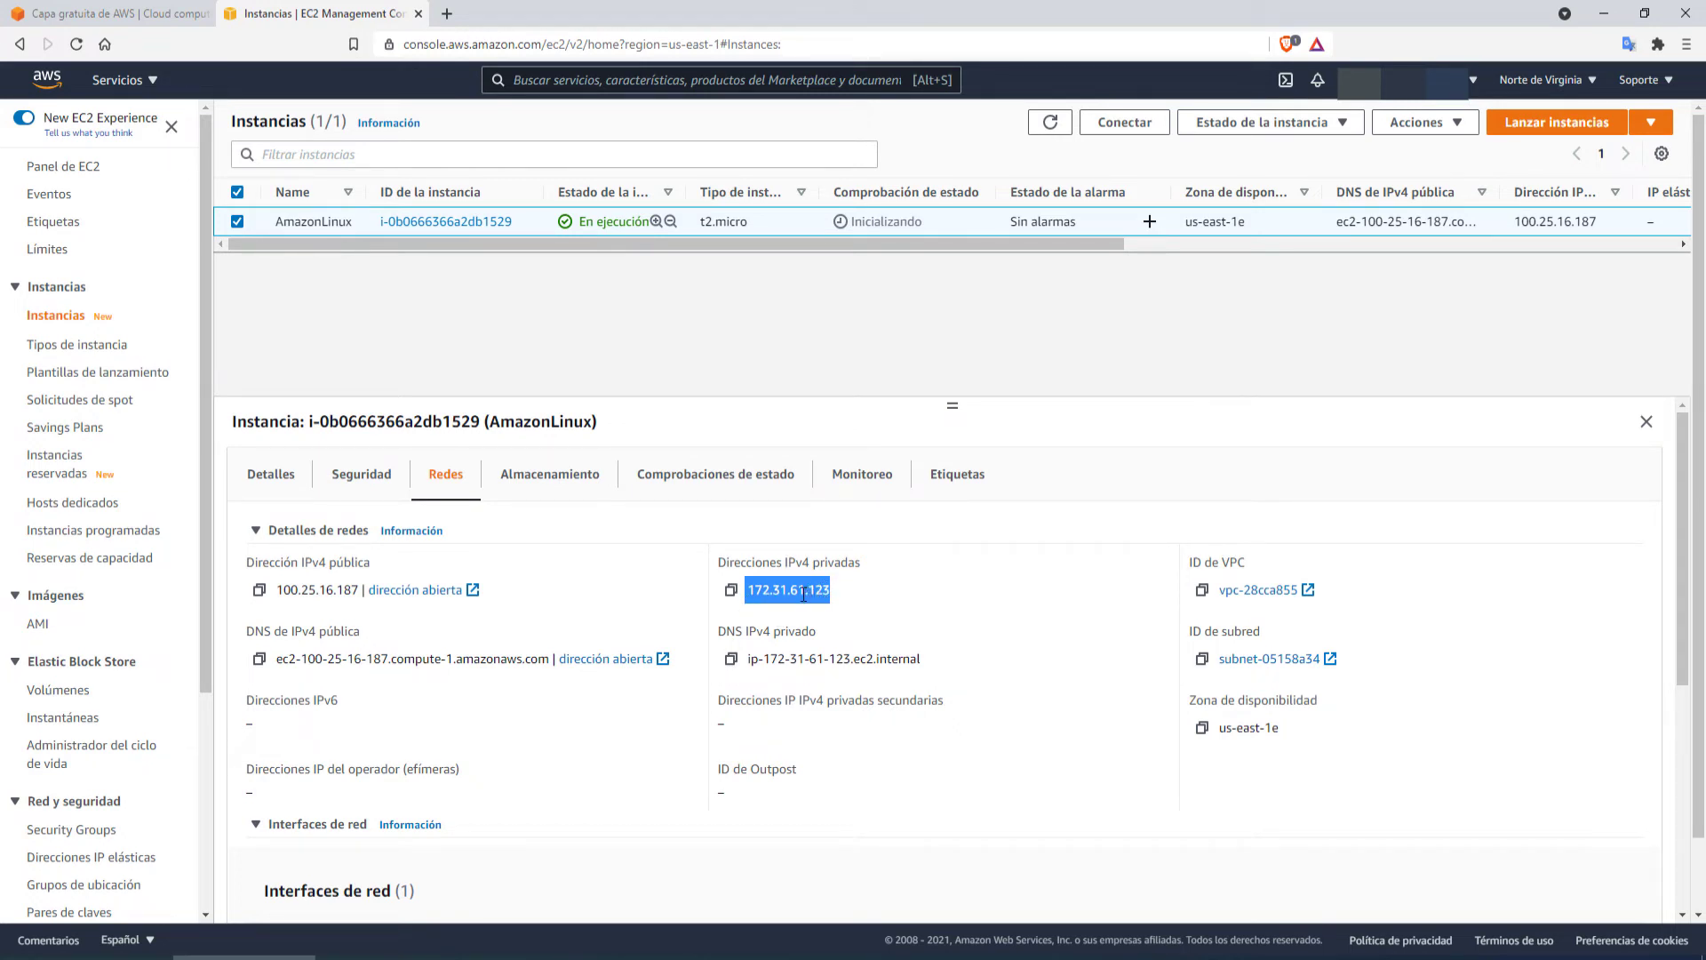
pyautogui.click(757, 594)
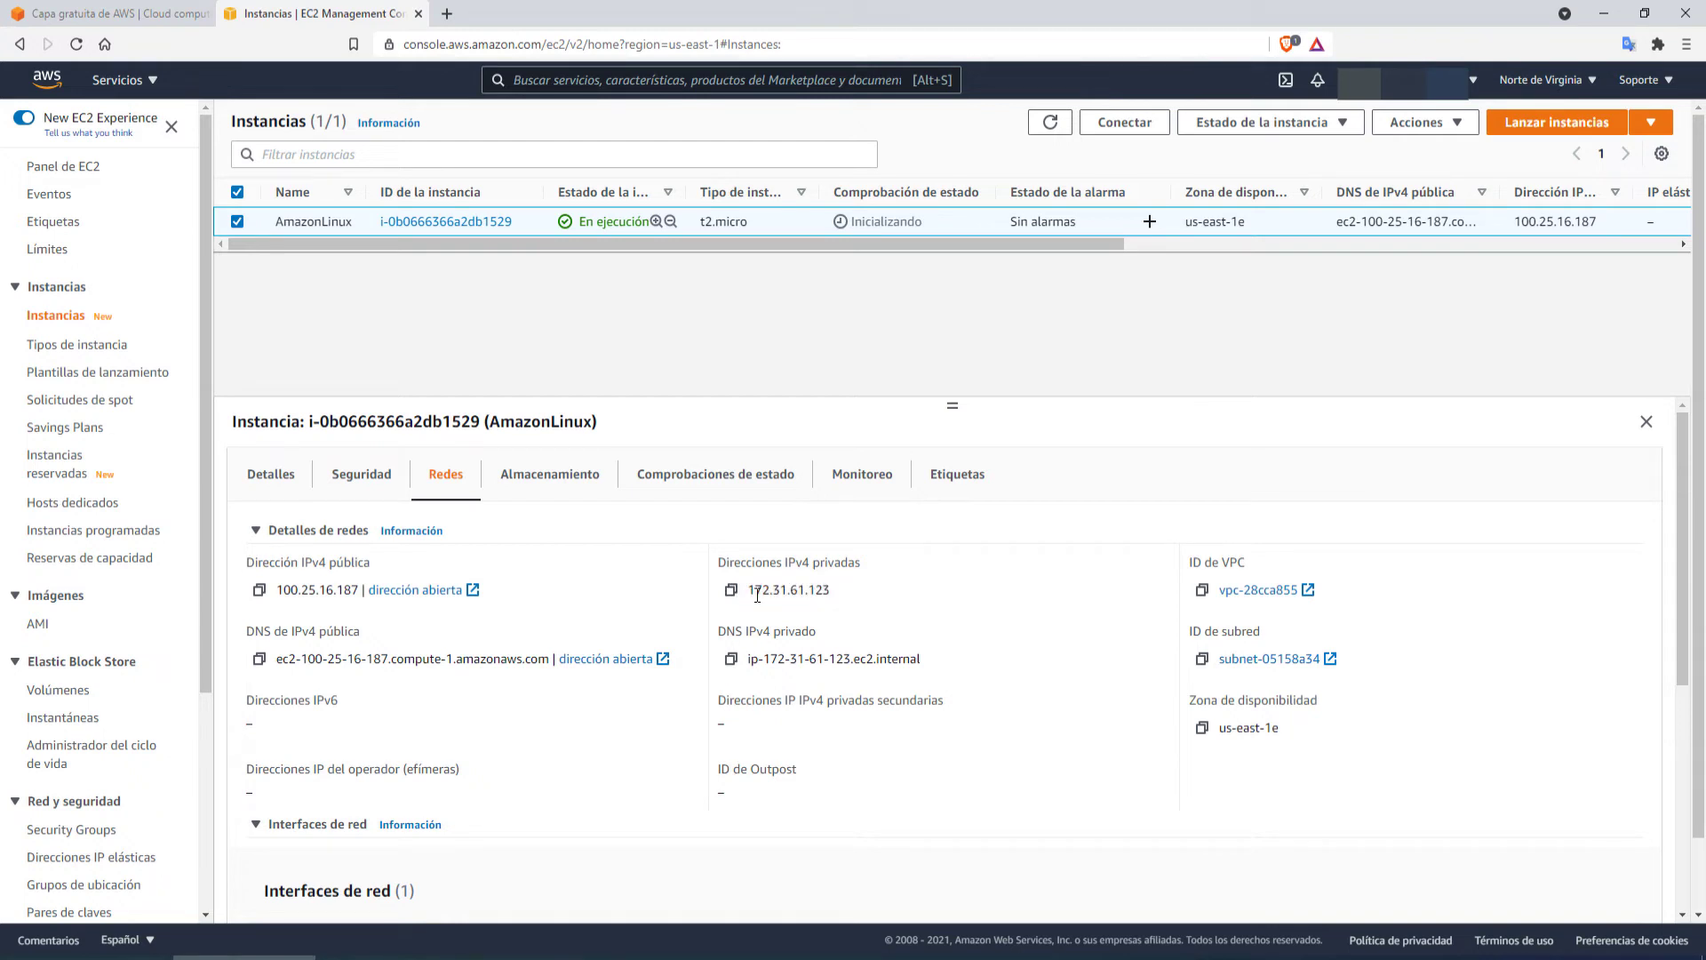
pyautogui.moveTo(756, 591); pyautogui.dragTo(844, 606)
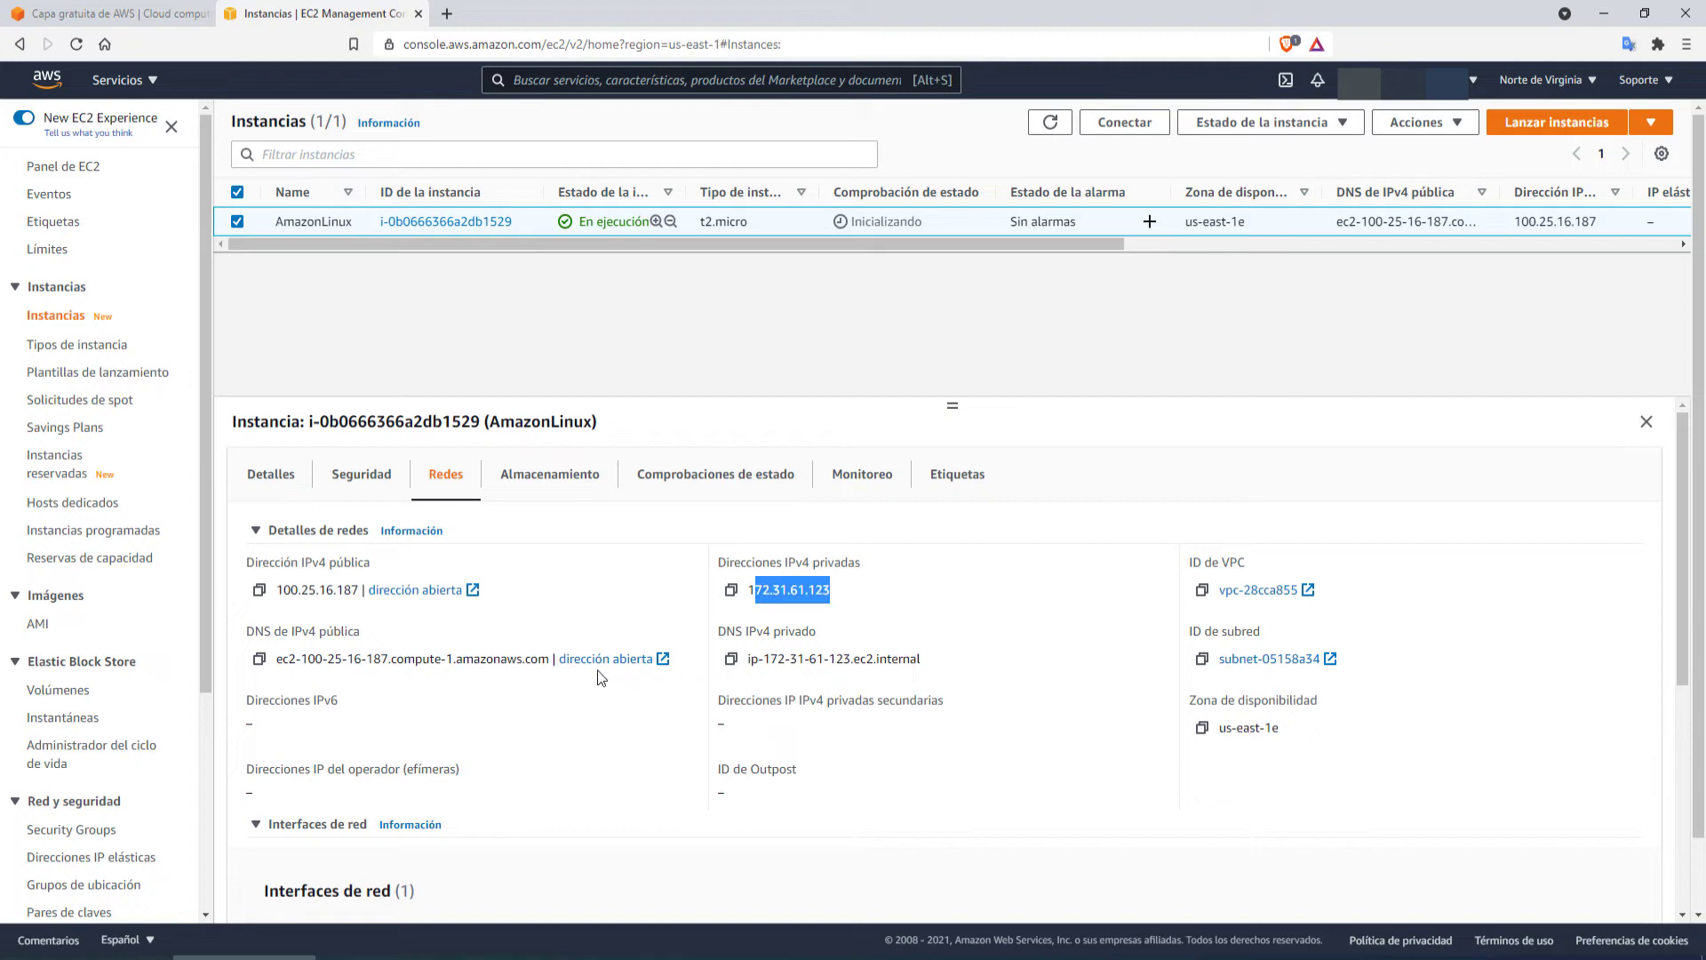
# Step: Review the inbound and outbound rules in the AmazonLinux instance's security information
pyautogui.click(358, 476)
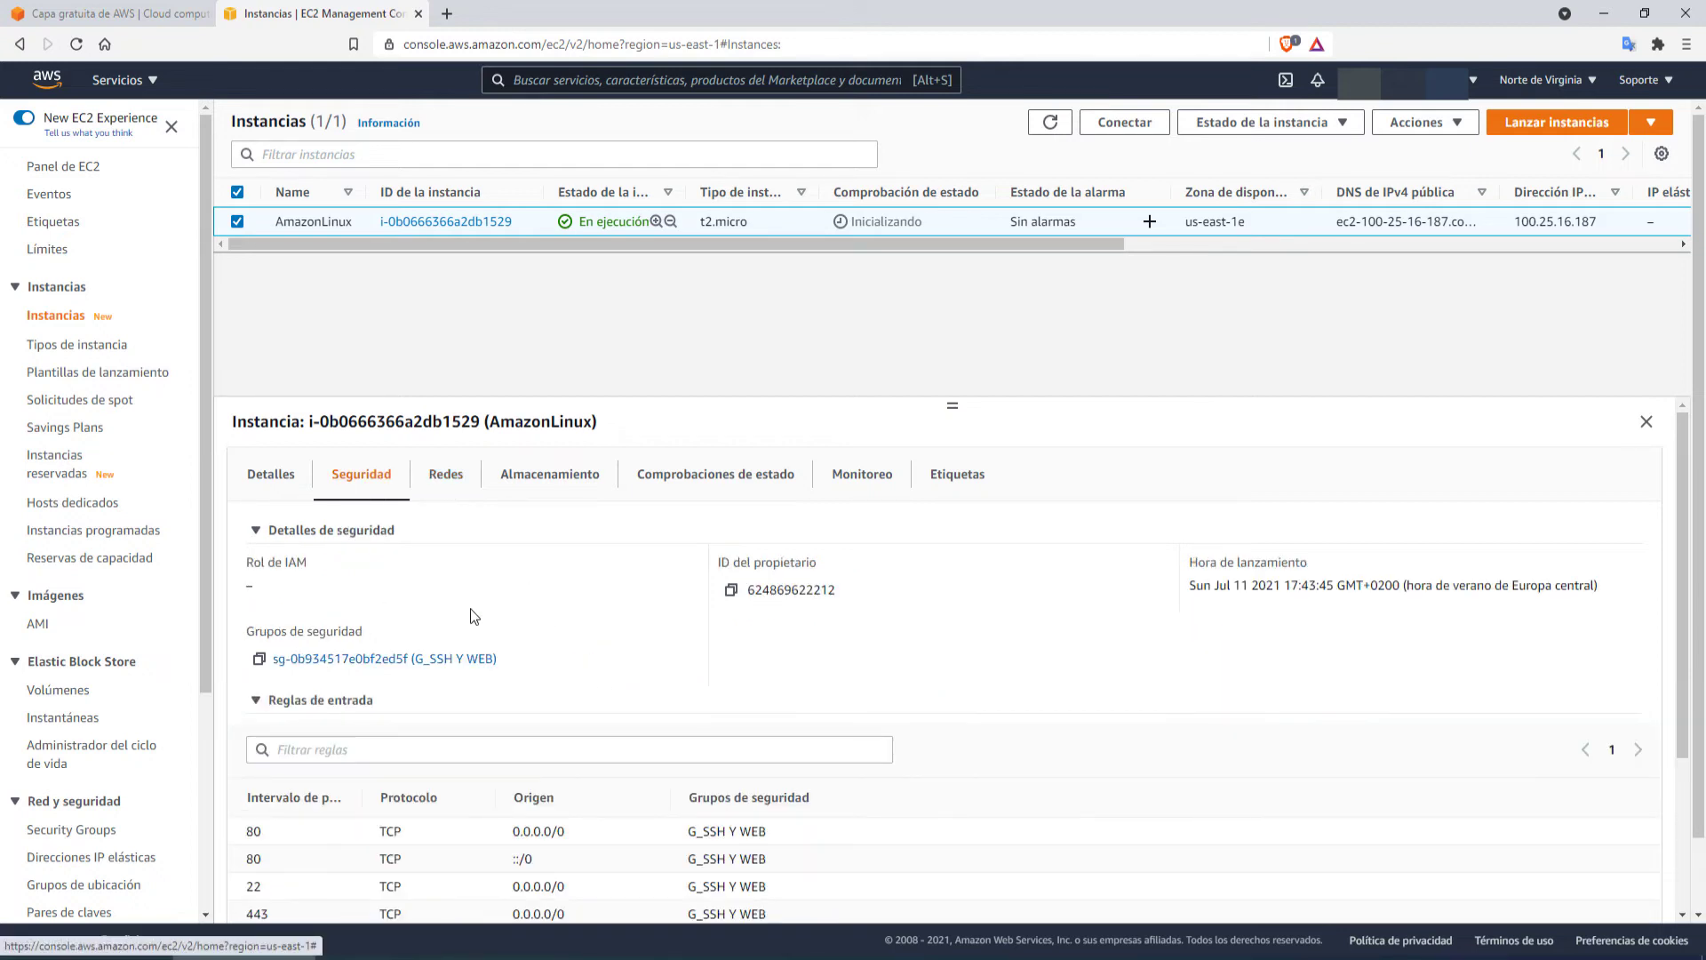
pyautogui.scroll(-3, 462, 612)
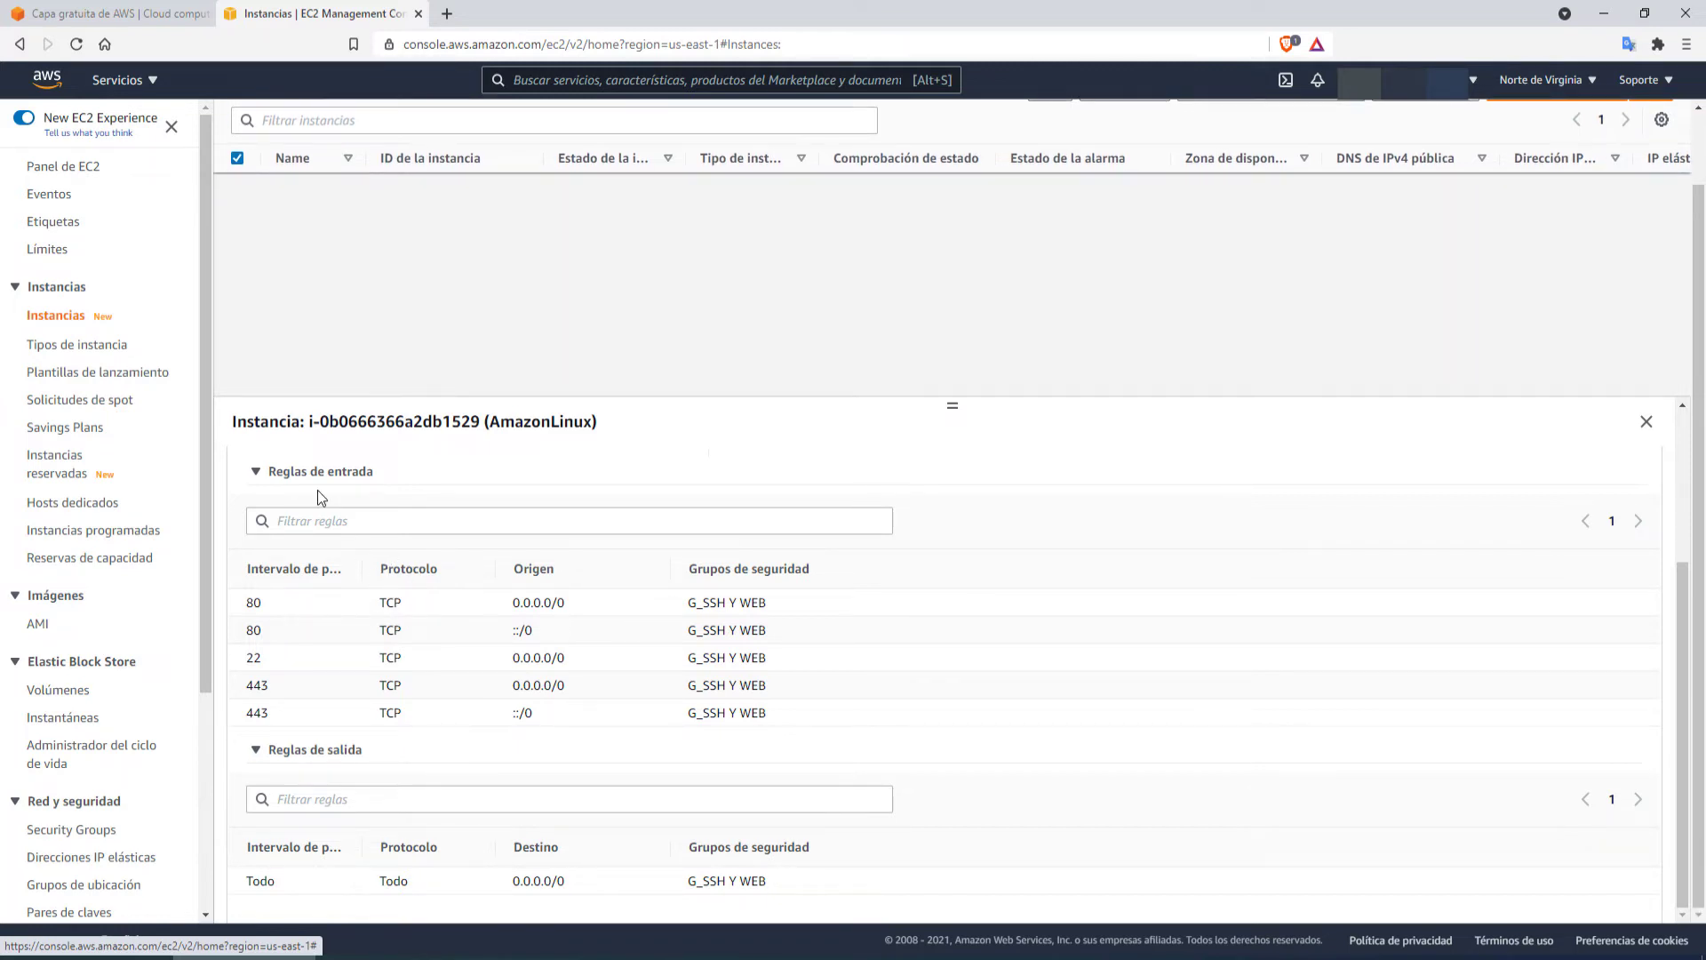
pyautogui.scroll(2, 280, 502)
pyautogui.scroll(1, 280, 513)
# Step: Review the instance's summary, platform, AMI and key pair details, and refresh the instance list
pyautogui.click(265, 488)
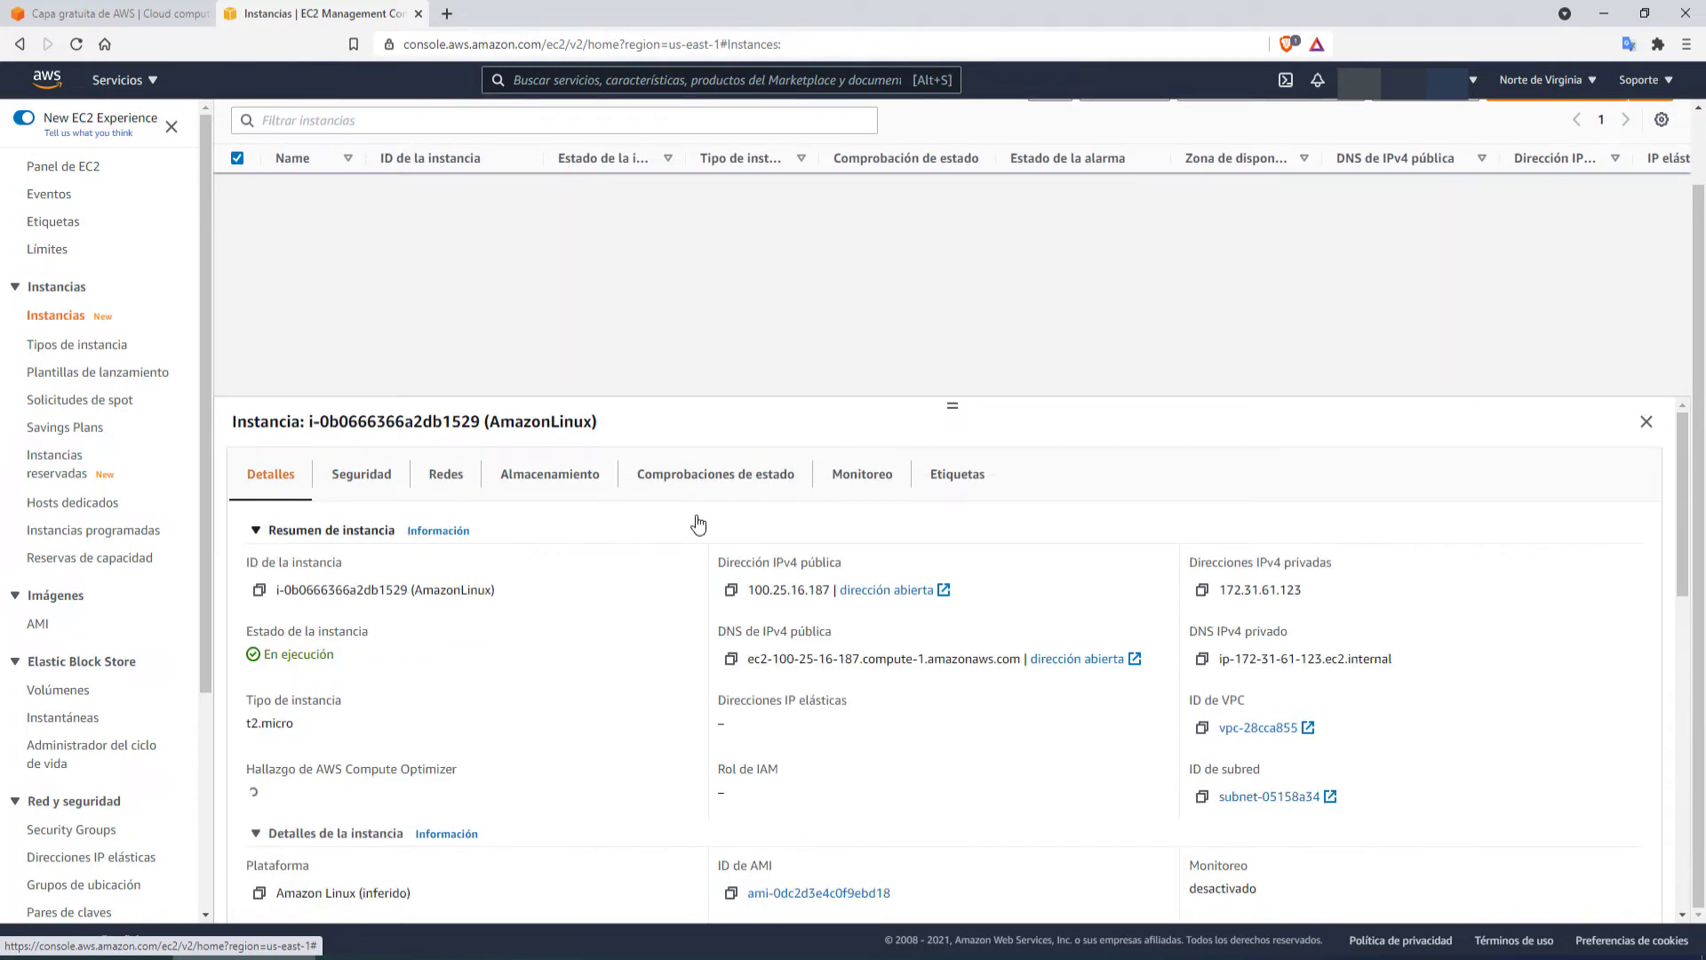
pyautogui.click(755, 487)
pyautogui.click(269, 478)
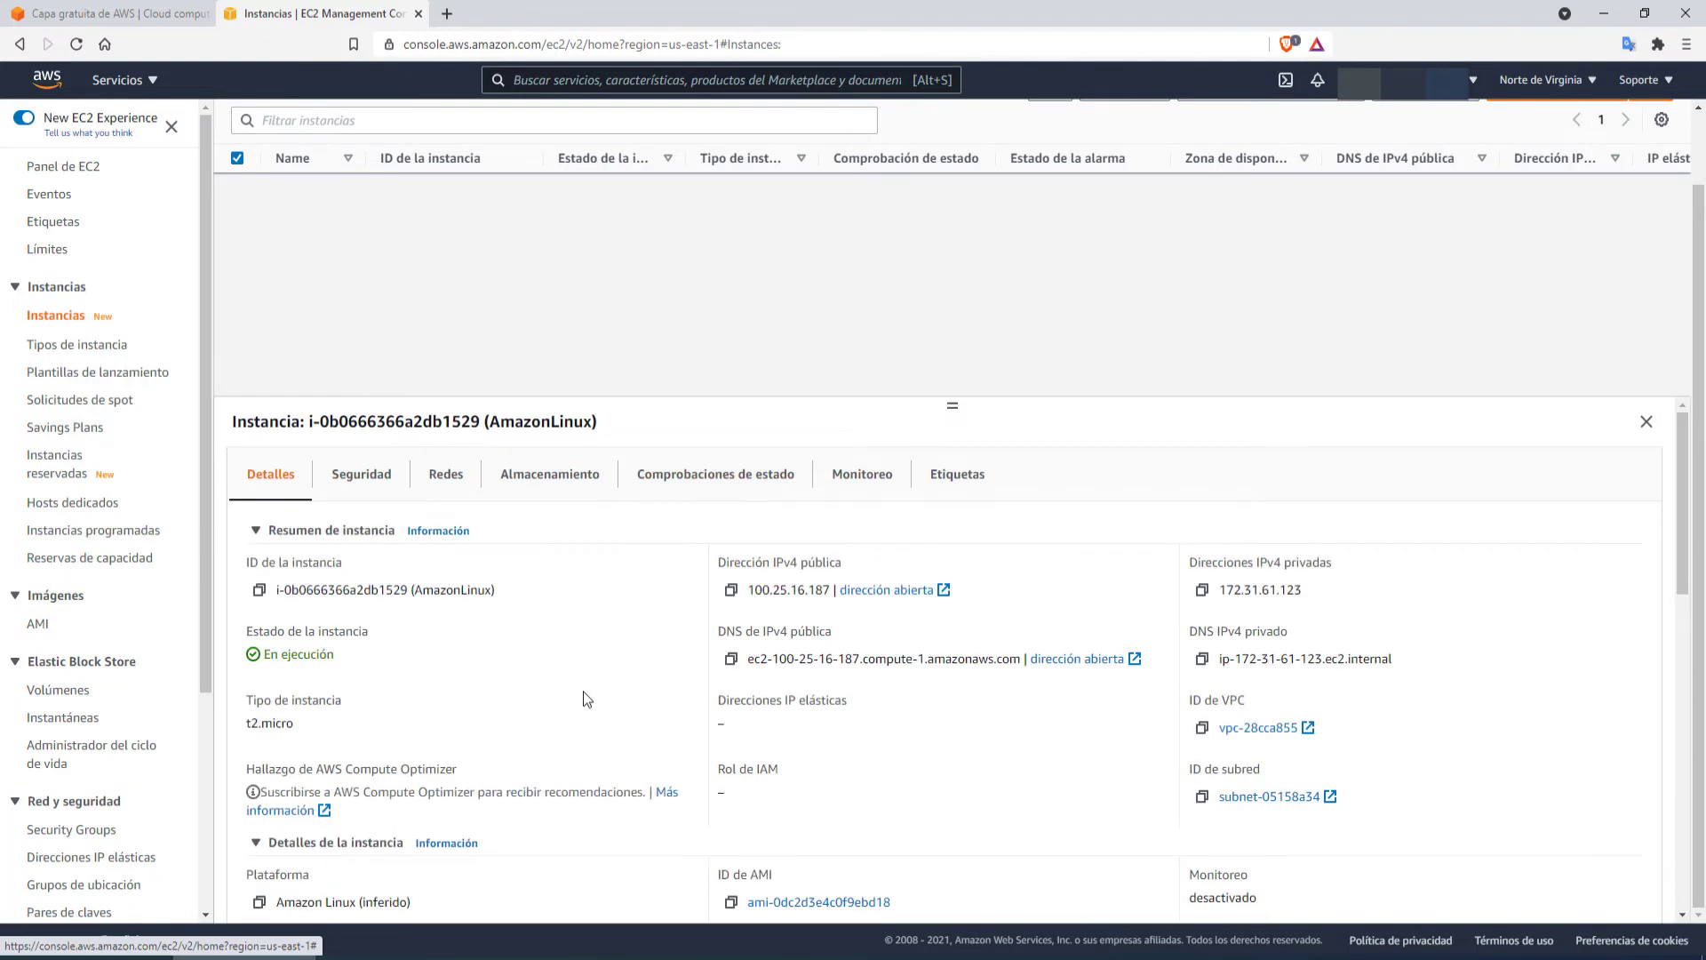
pyautogui.scroll(-2, 583, 688)
pyautogui.scroll(-2, 546, 677)
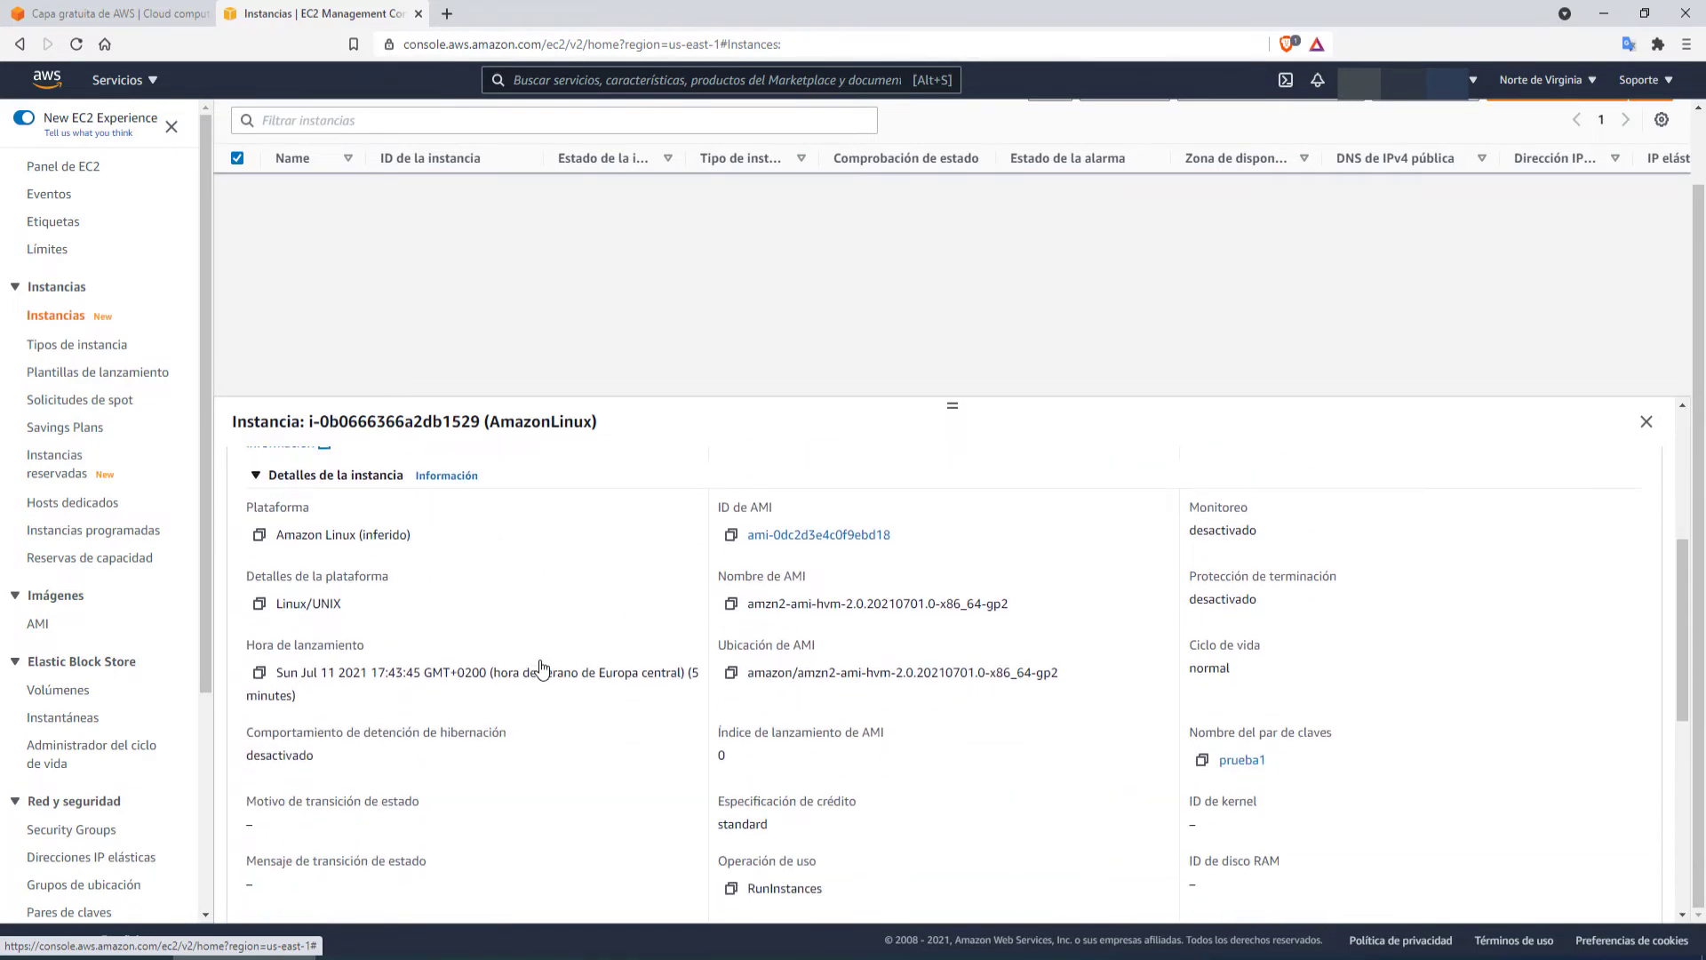
pyautogui.scroll(5, 582, 684)
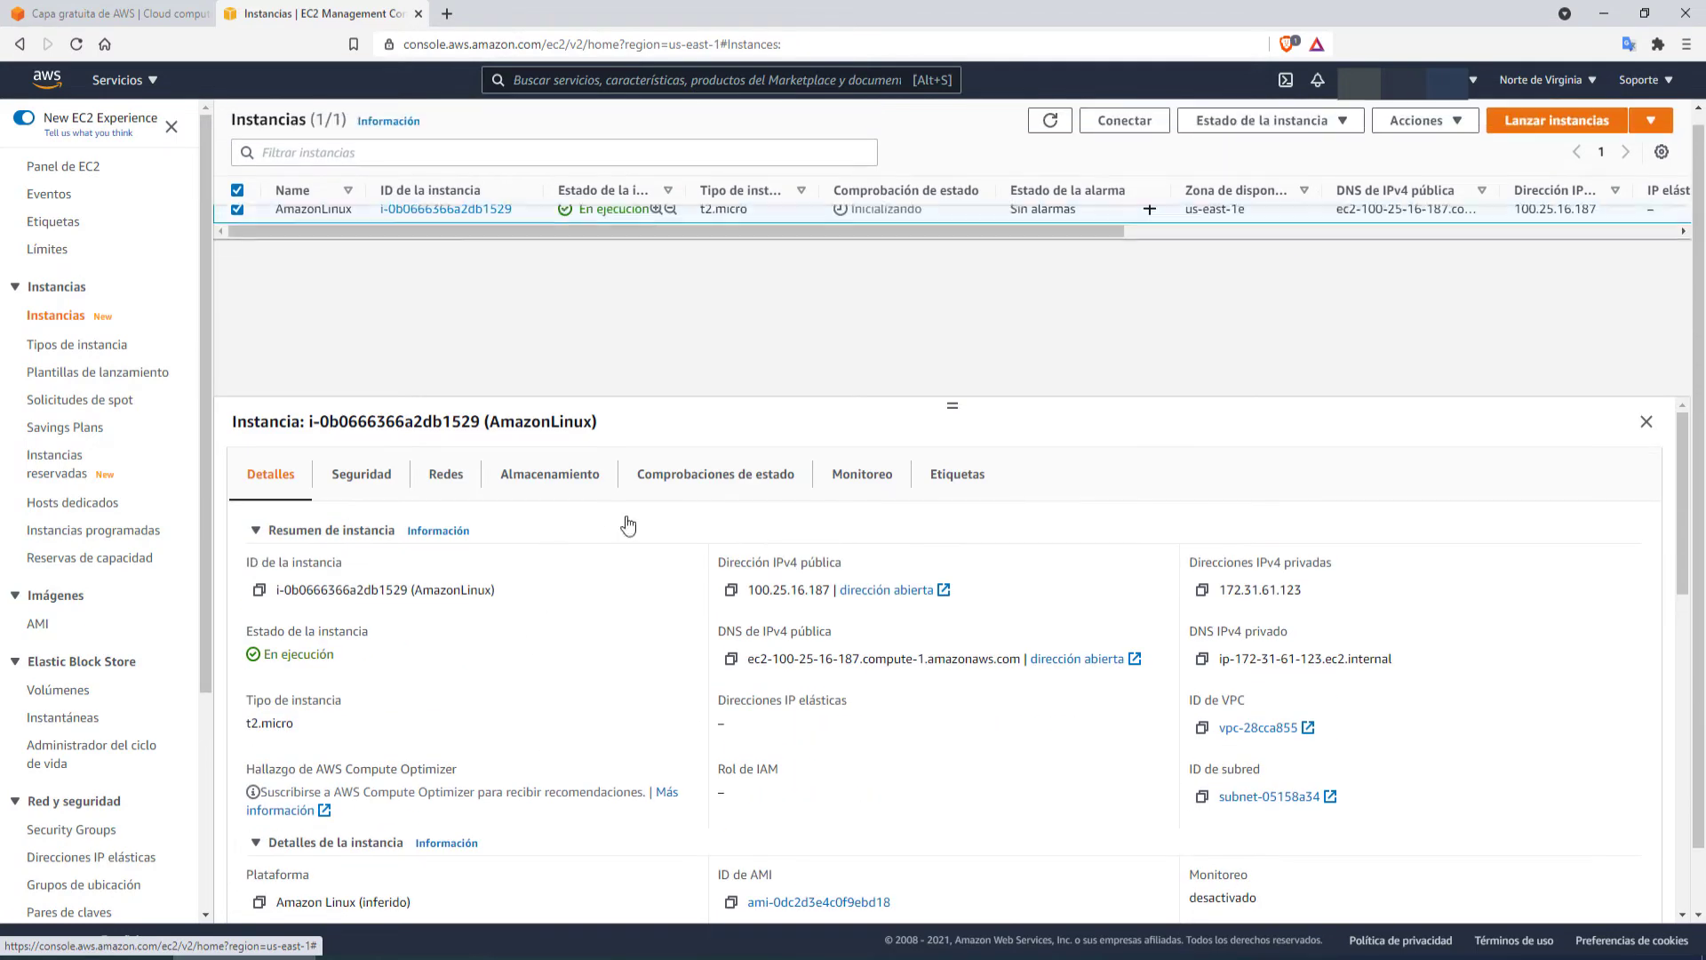
pyautogui.click(1049, 125)
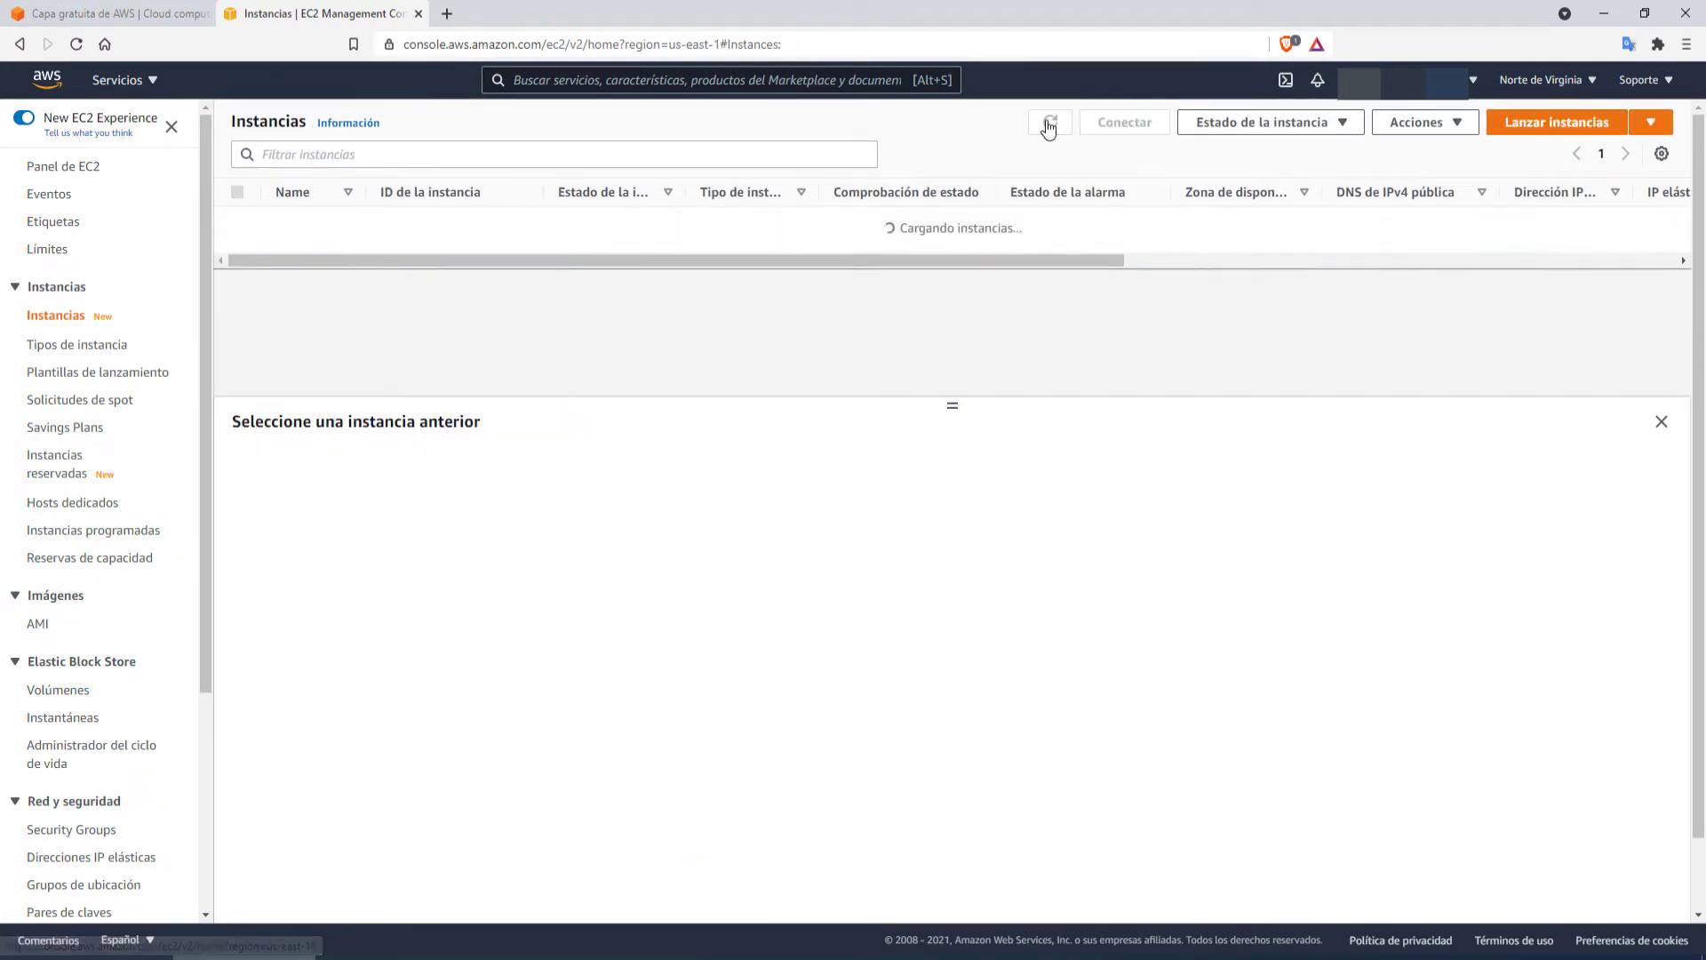
# Step: Narrow the status check column in the instance list and open the connection options for the AmazonLinux instance
pyautogui.moveTo(856, 225); pyautogui.dragTo(901, 223)
pyautogui.moveTo(995, 197); pyautogui.dragTo(889, 203)
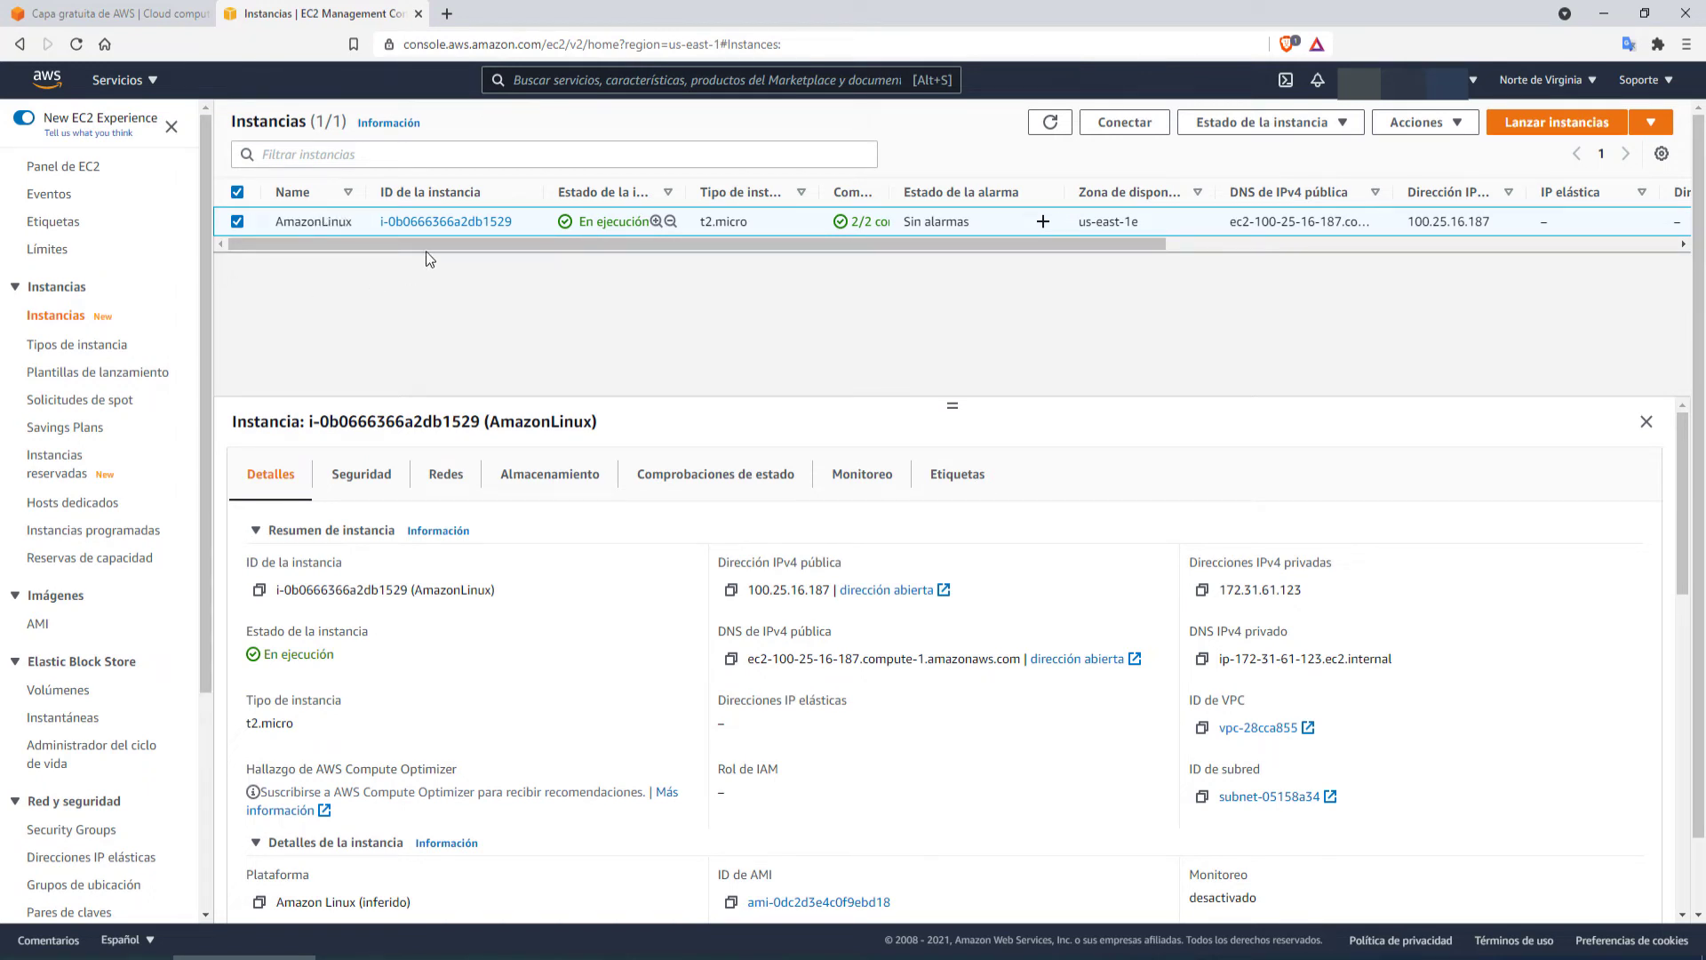
pyautogui.moveTo(301, 224)
pyautogui.click(1129, 131)
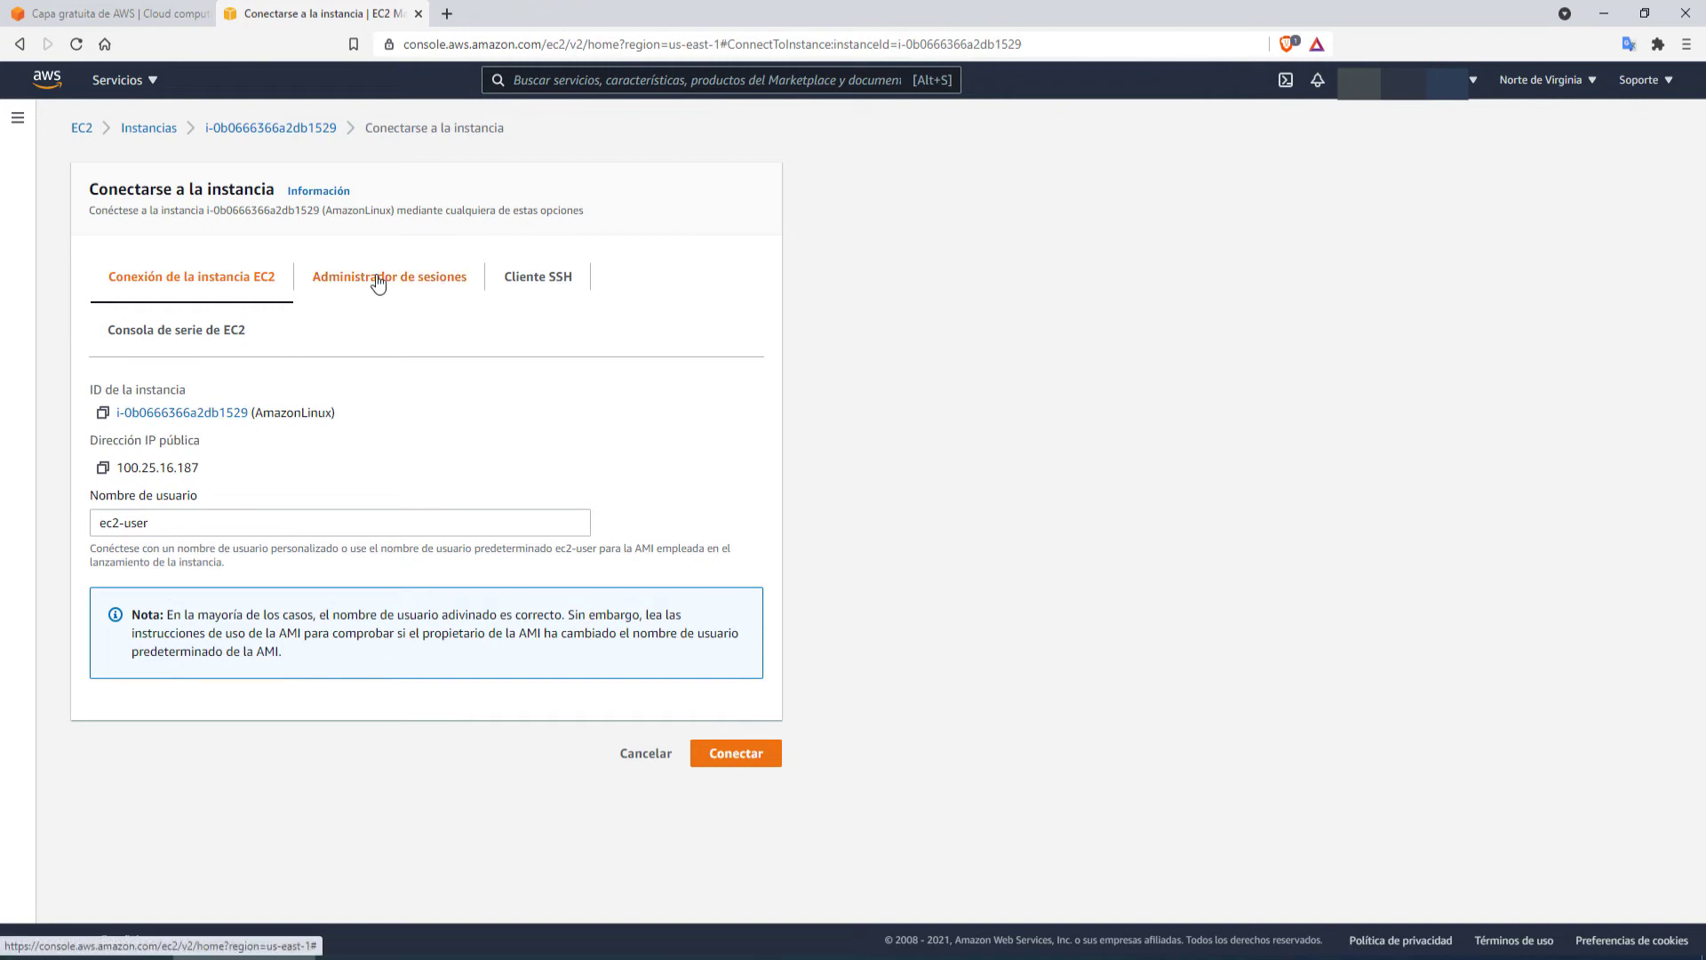
# Step: Review the session manager option and the SSH client instructions, including the public DNS name and the example SSH command
pyautogui.click(377, 283)
pyautogui.click(513, 279)
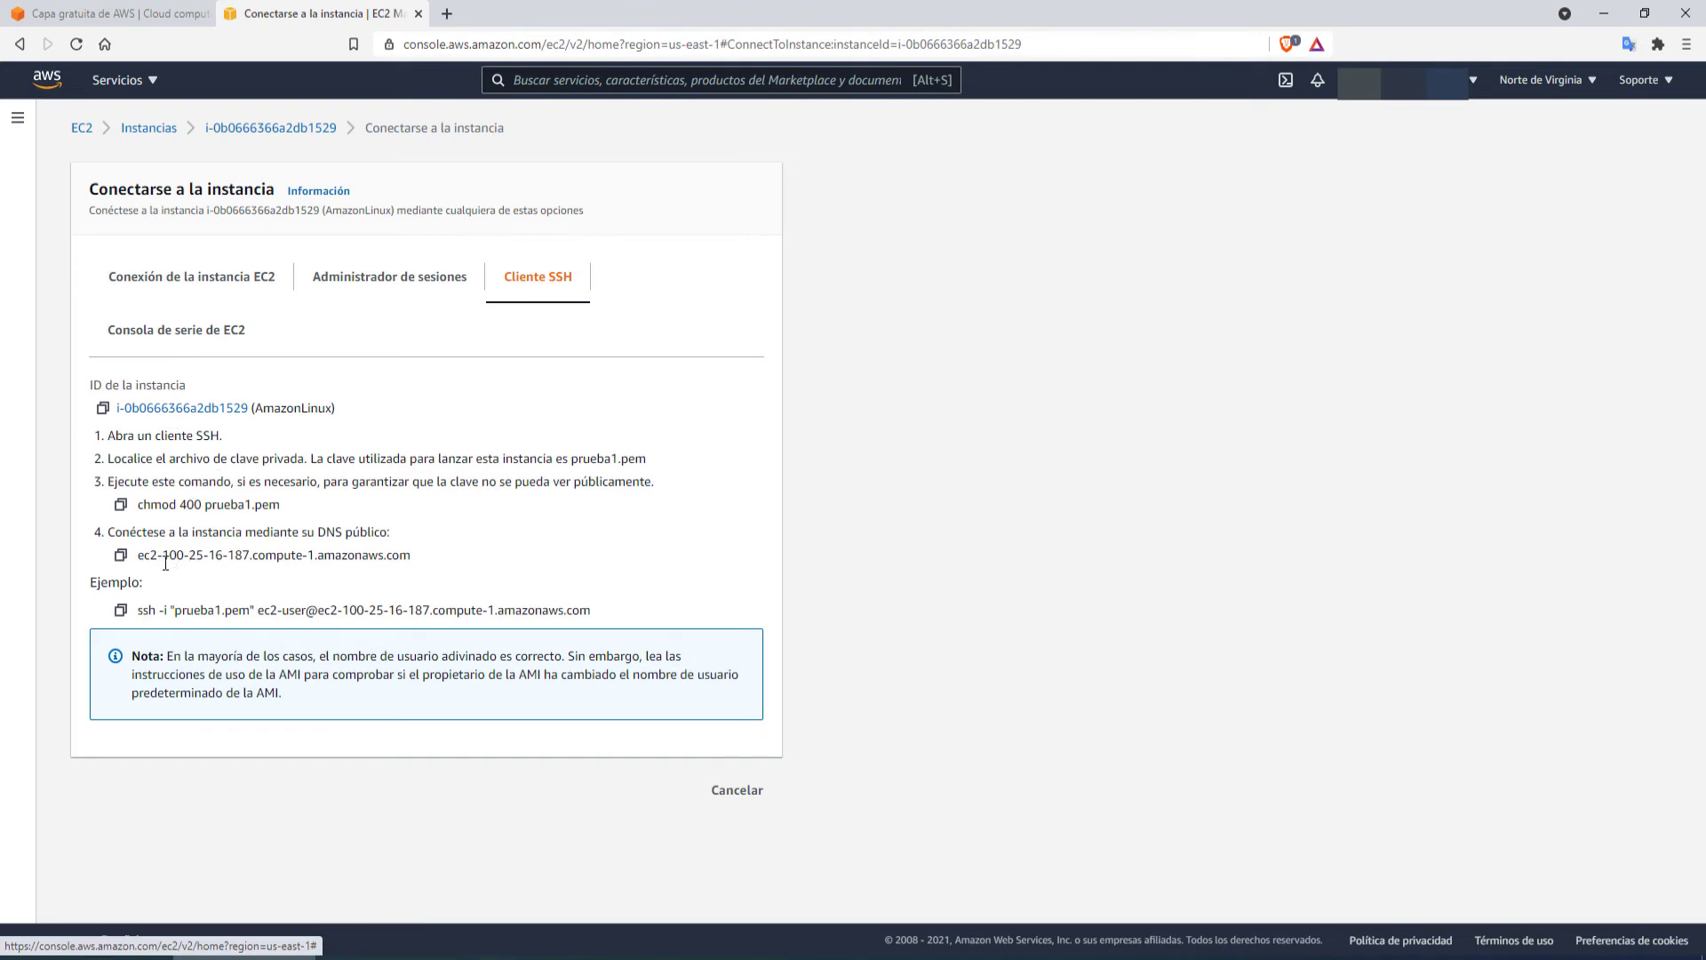
pyautogui.moveTo(138, 555); pyautogui.dragTo(395, 549)
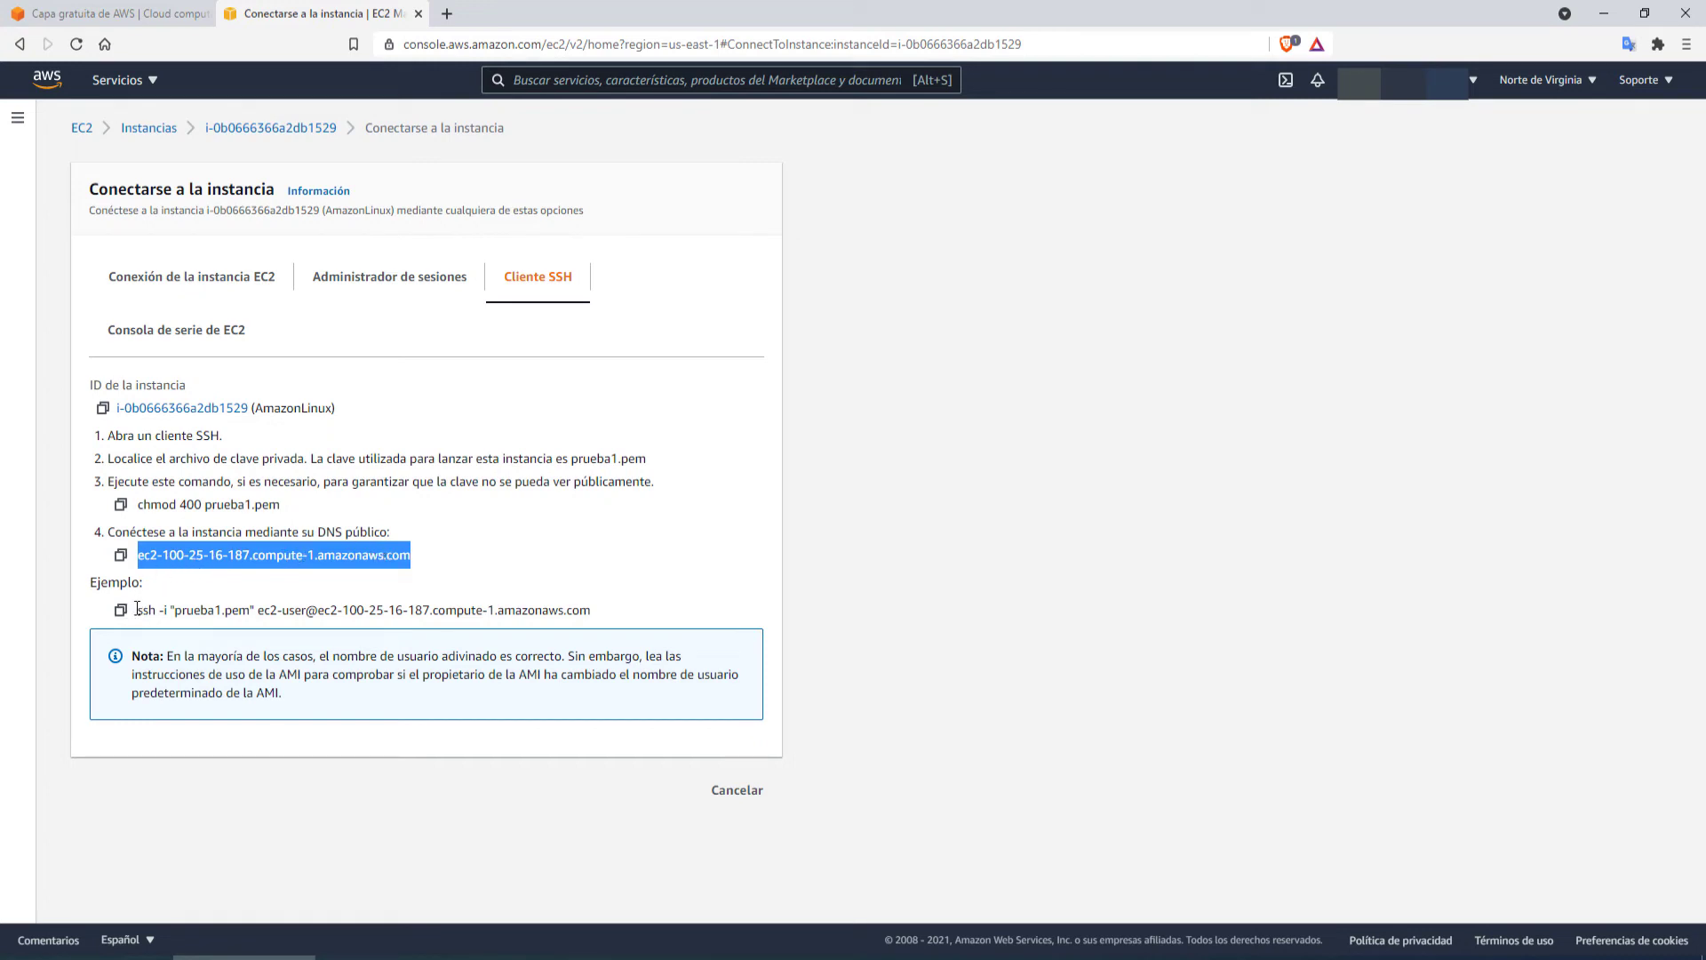
pyautogui.moveTo(136, 609); pyautogui.dragTo(287, 613)
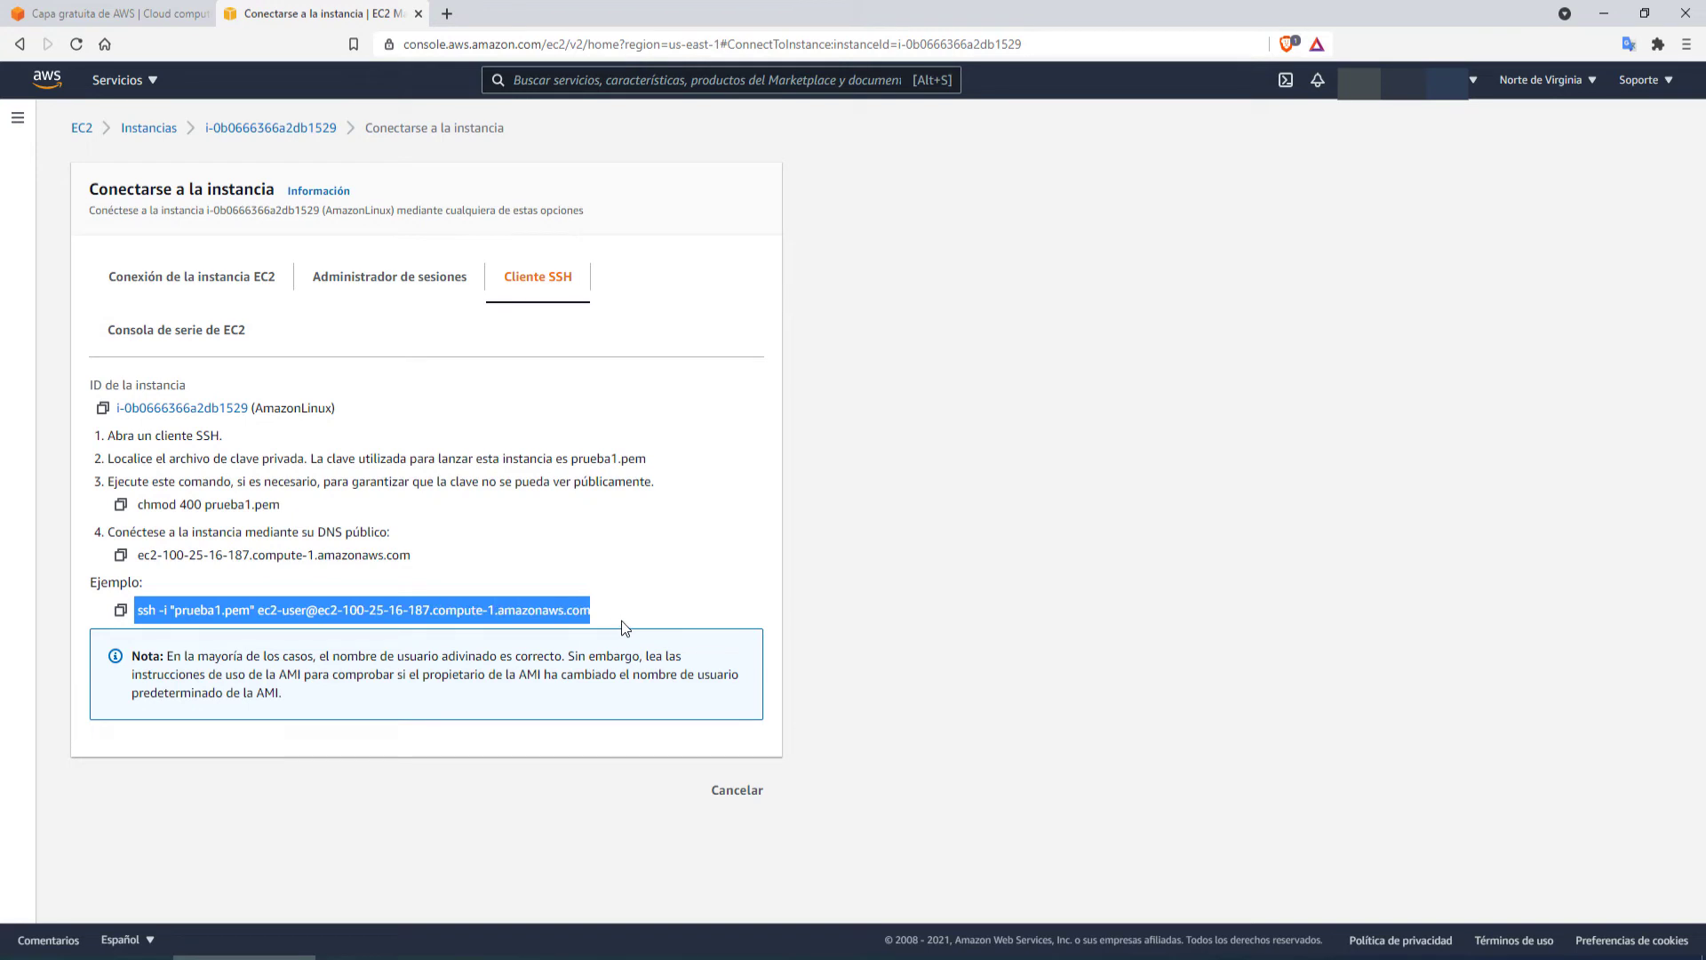
# Step: Examine the parts of the example SSH command: the prueba1.pem key file, the ec2-user name and the public DNS host
pyautogui.click(177, 613)
pyautogui.moveTo(175, 613); pyautogui.dragTo(248, 613)
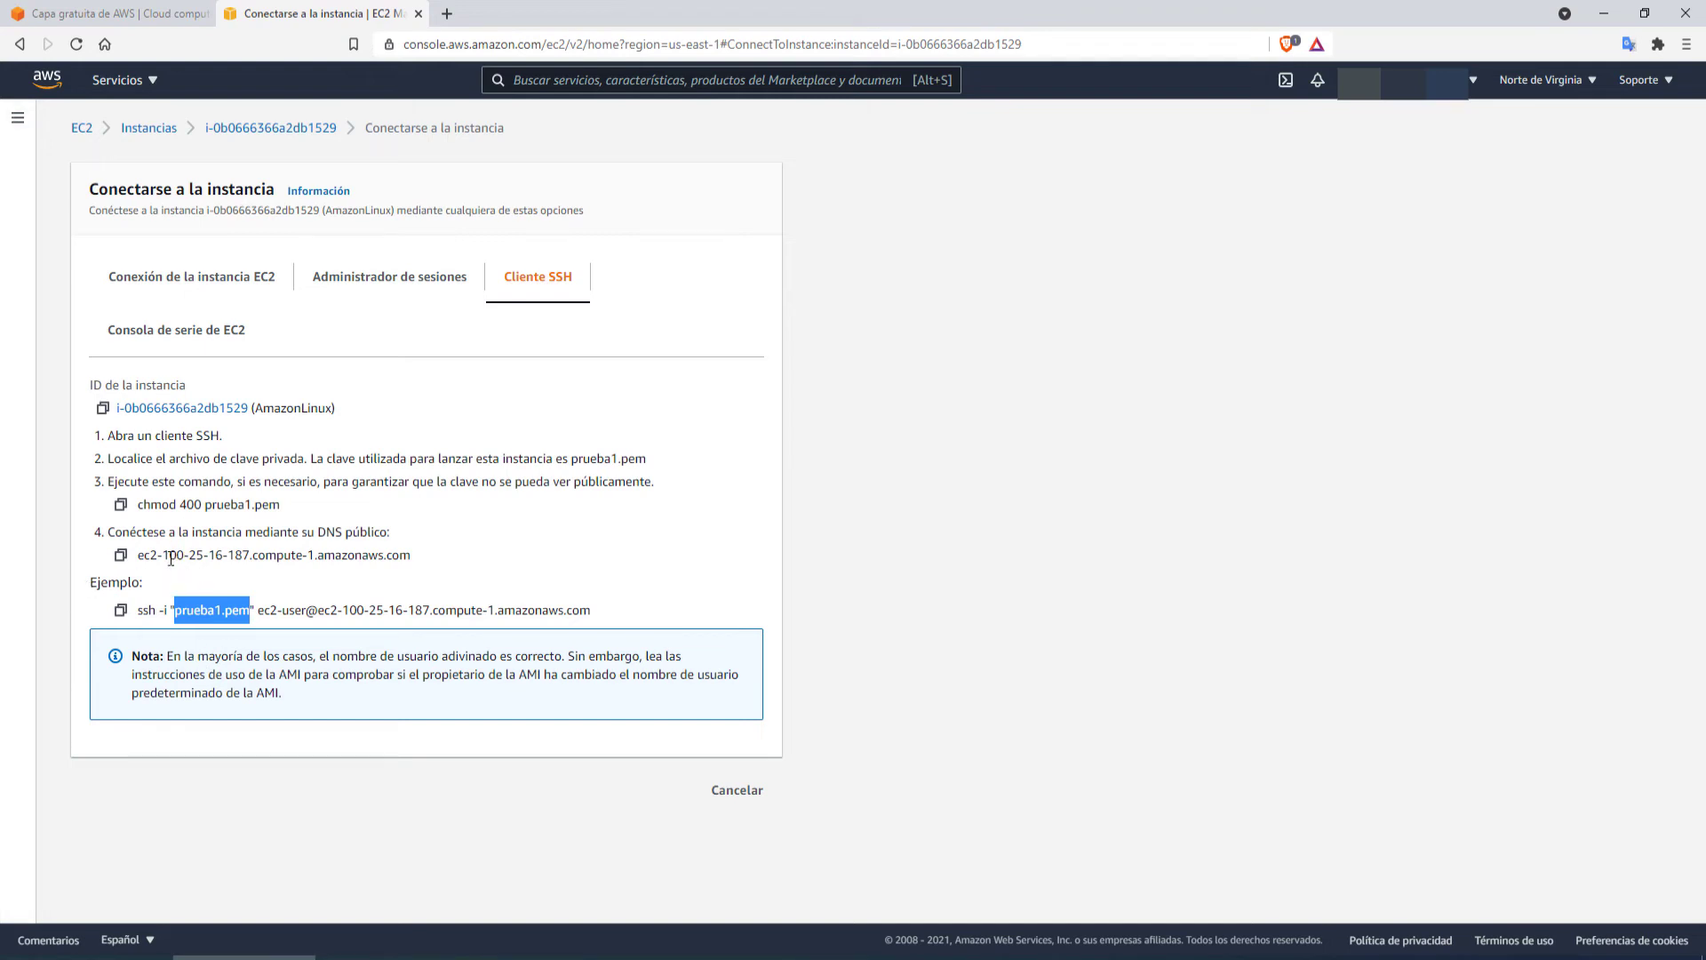
pyautogui.moveTo(137, 555); pyautogui.dragTo(429, 580)
pyautogui.click(376, 630)
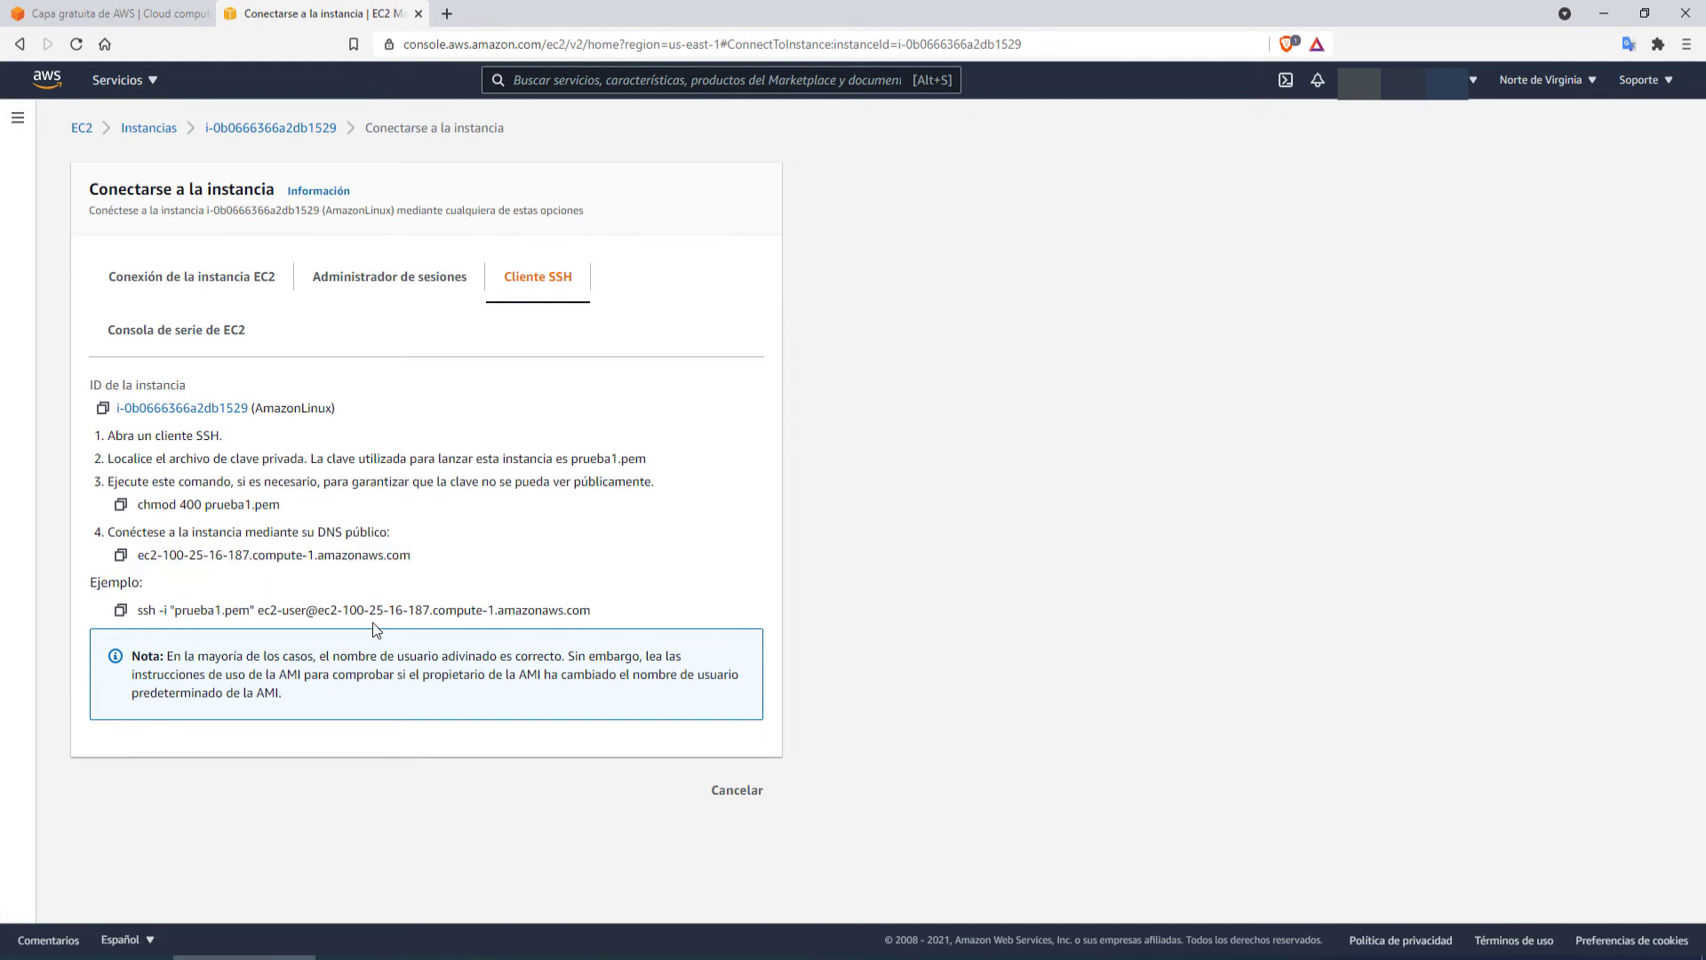
pyautogui.moveTo(318, 610); pyautogui.dragTo(624, 619)
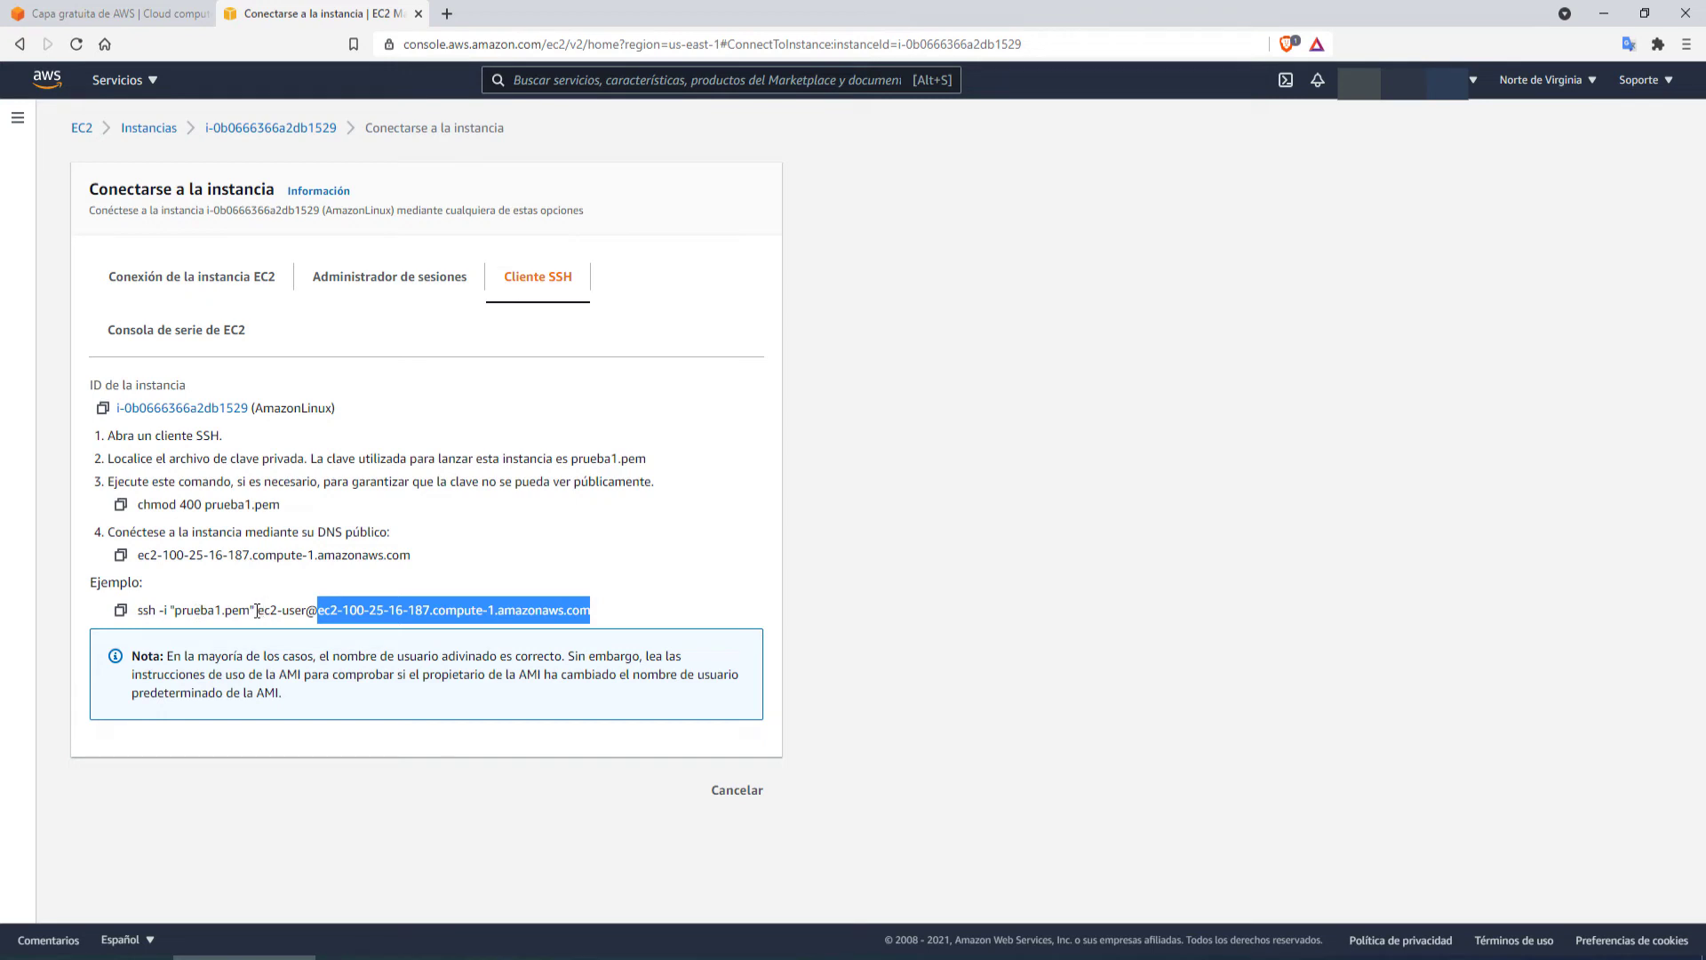
pyautogui.moveTo(255, 610); pyautogui.dragTo(309, 612)
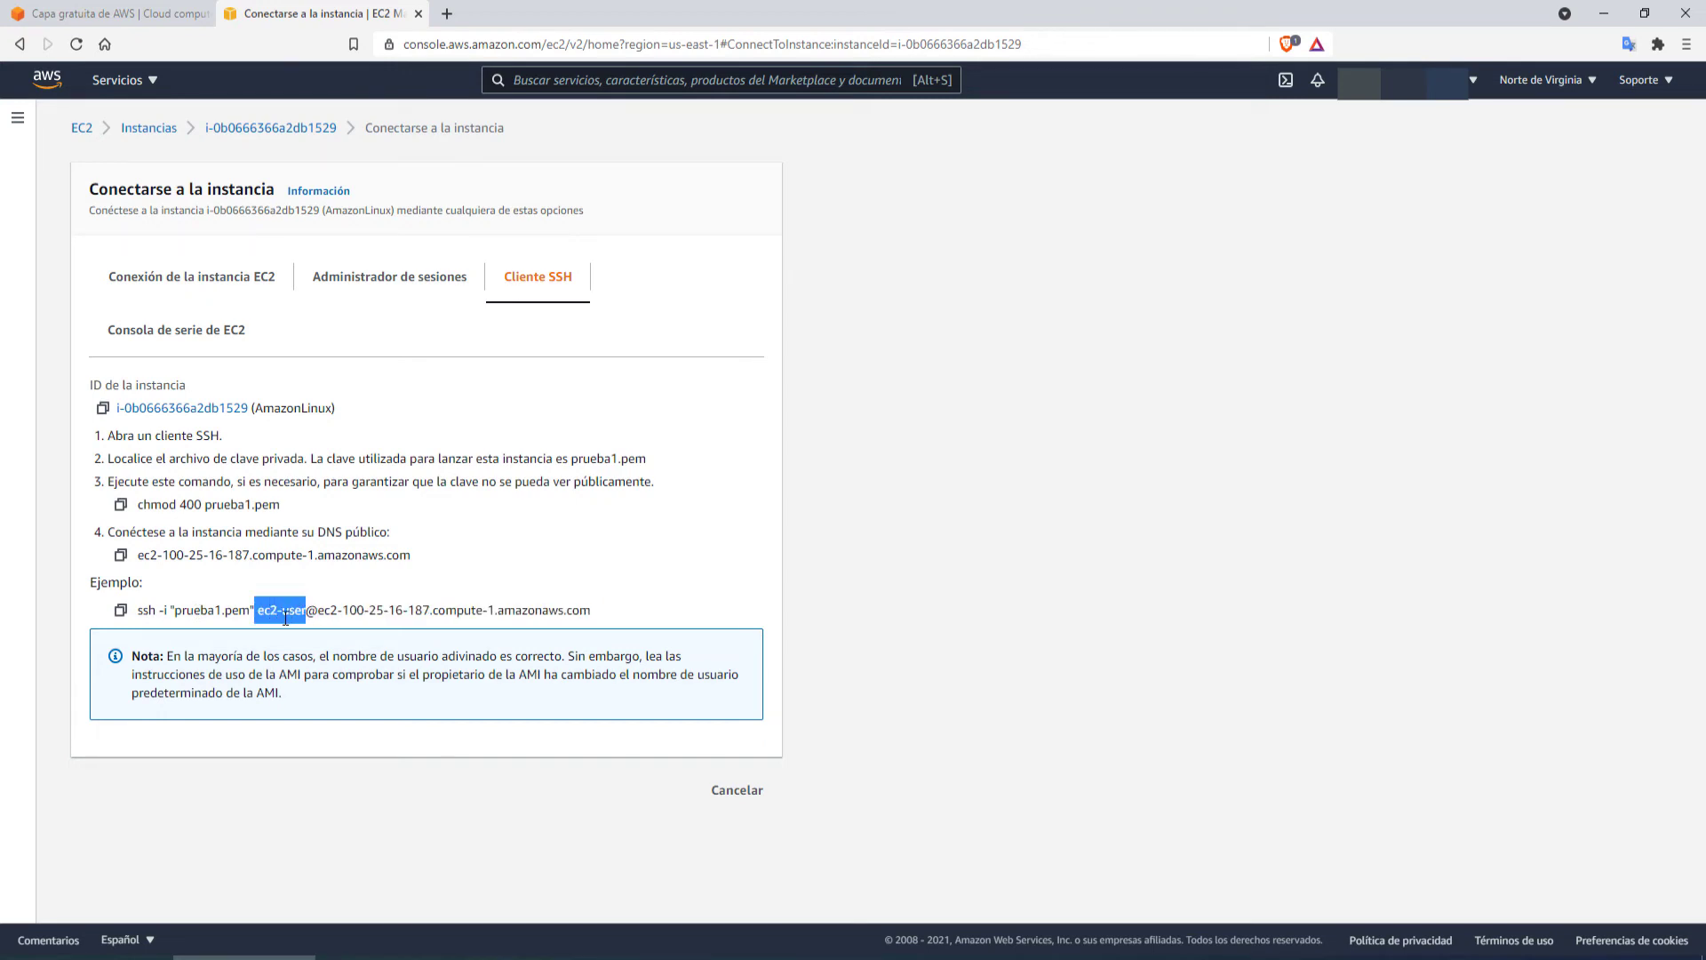
pyautogui.click(178, 609)
pyautogui.moveTo(178, 610); pyautogui.dragTo(253, 611)
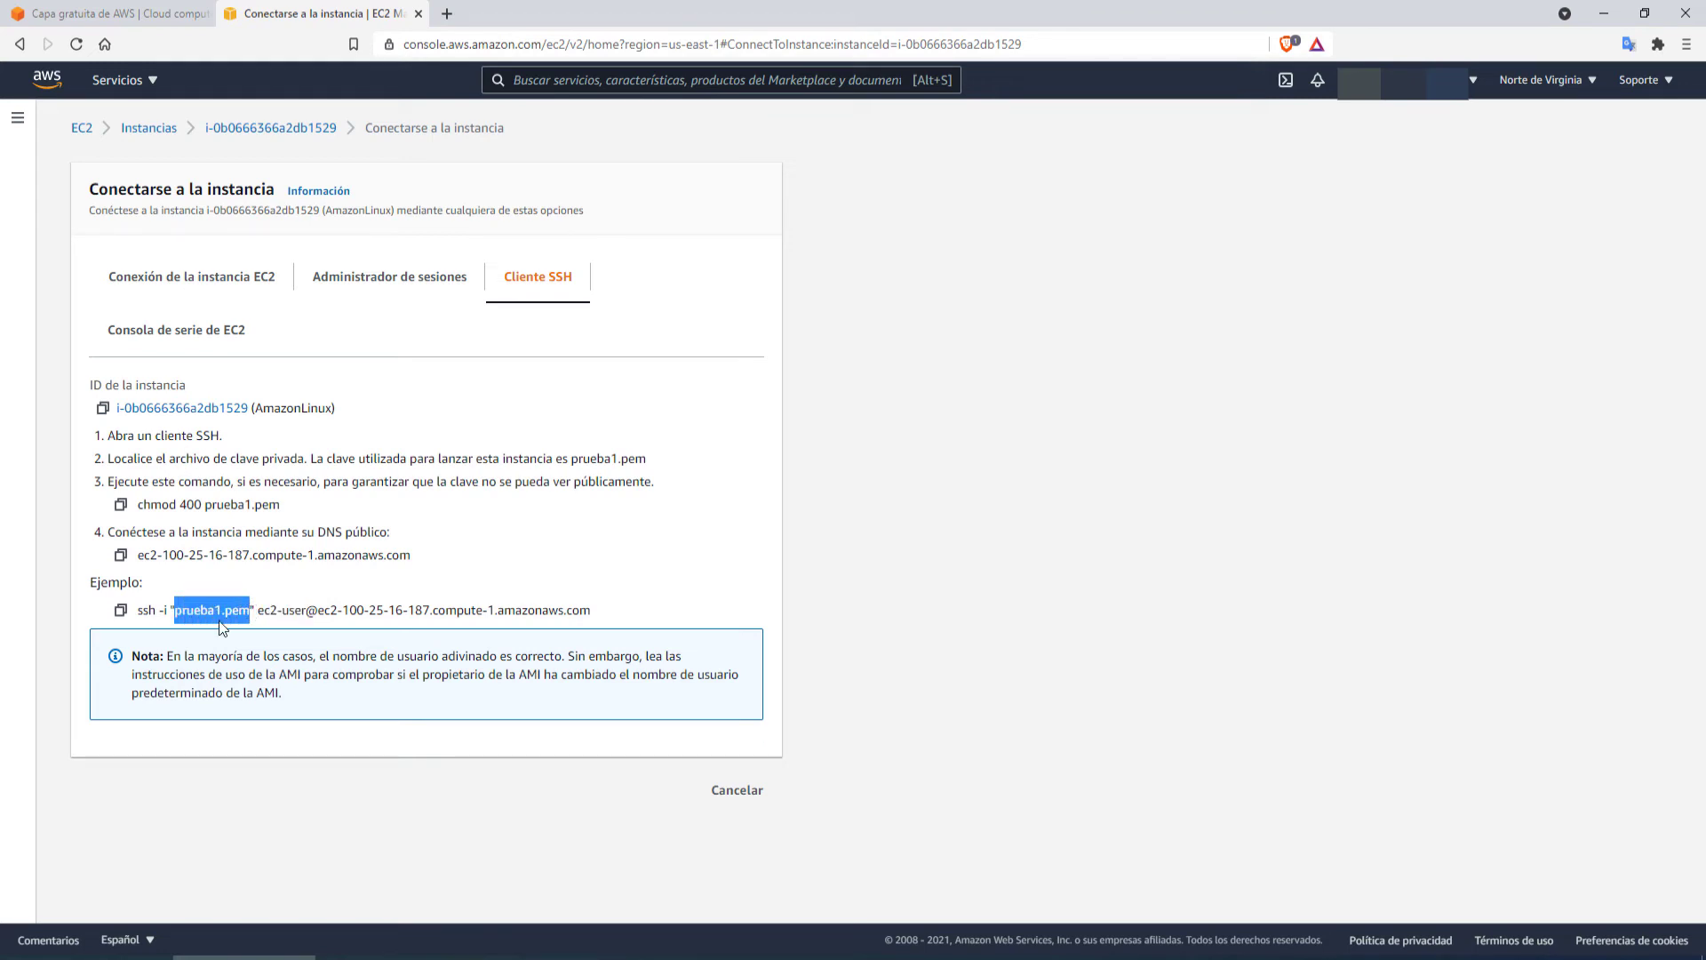
# Step: Connect to the AmazonLinux instance through EC2 Instance Connect with the user name ec2-user
pyautogui.click(343, 277)
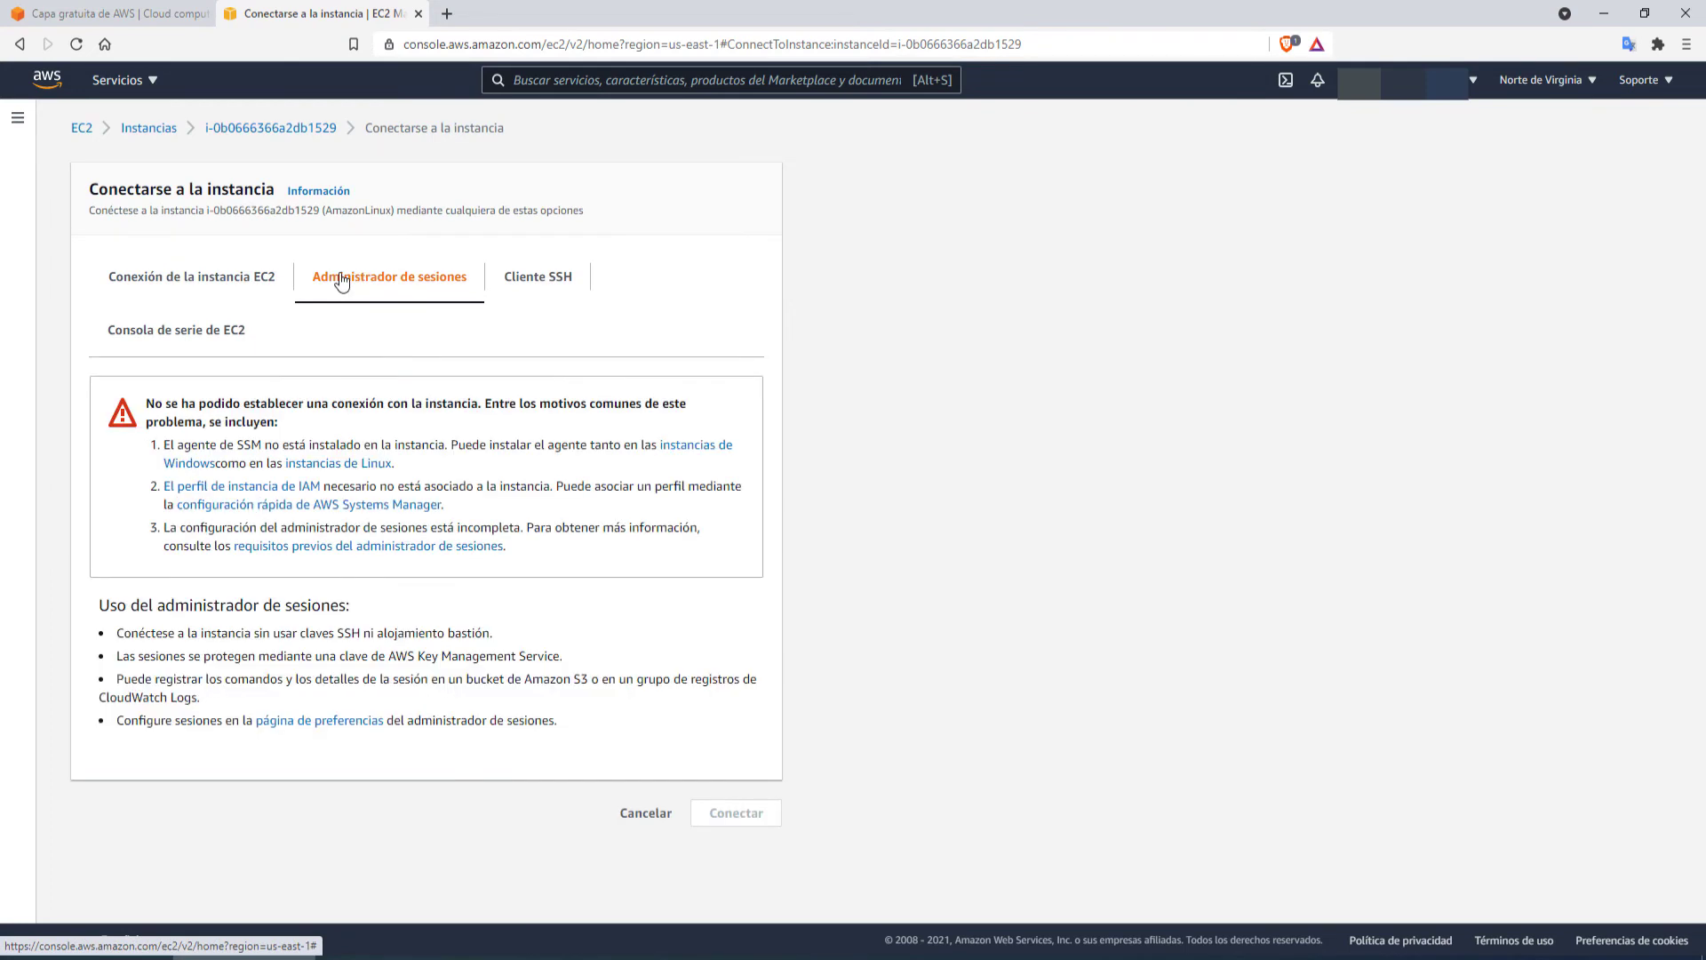
pyautogui.click(228, 281)
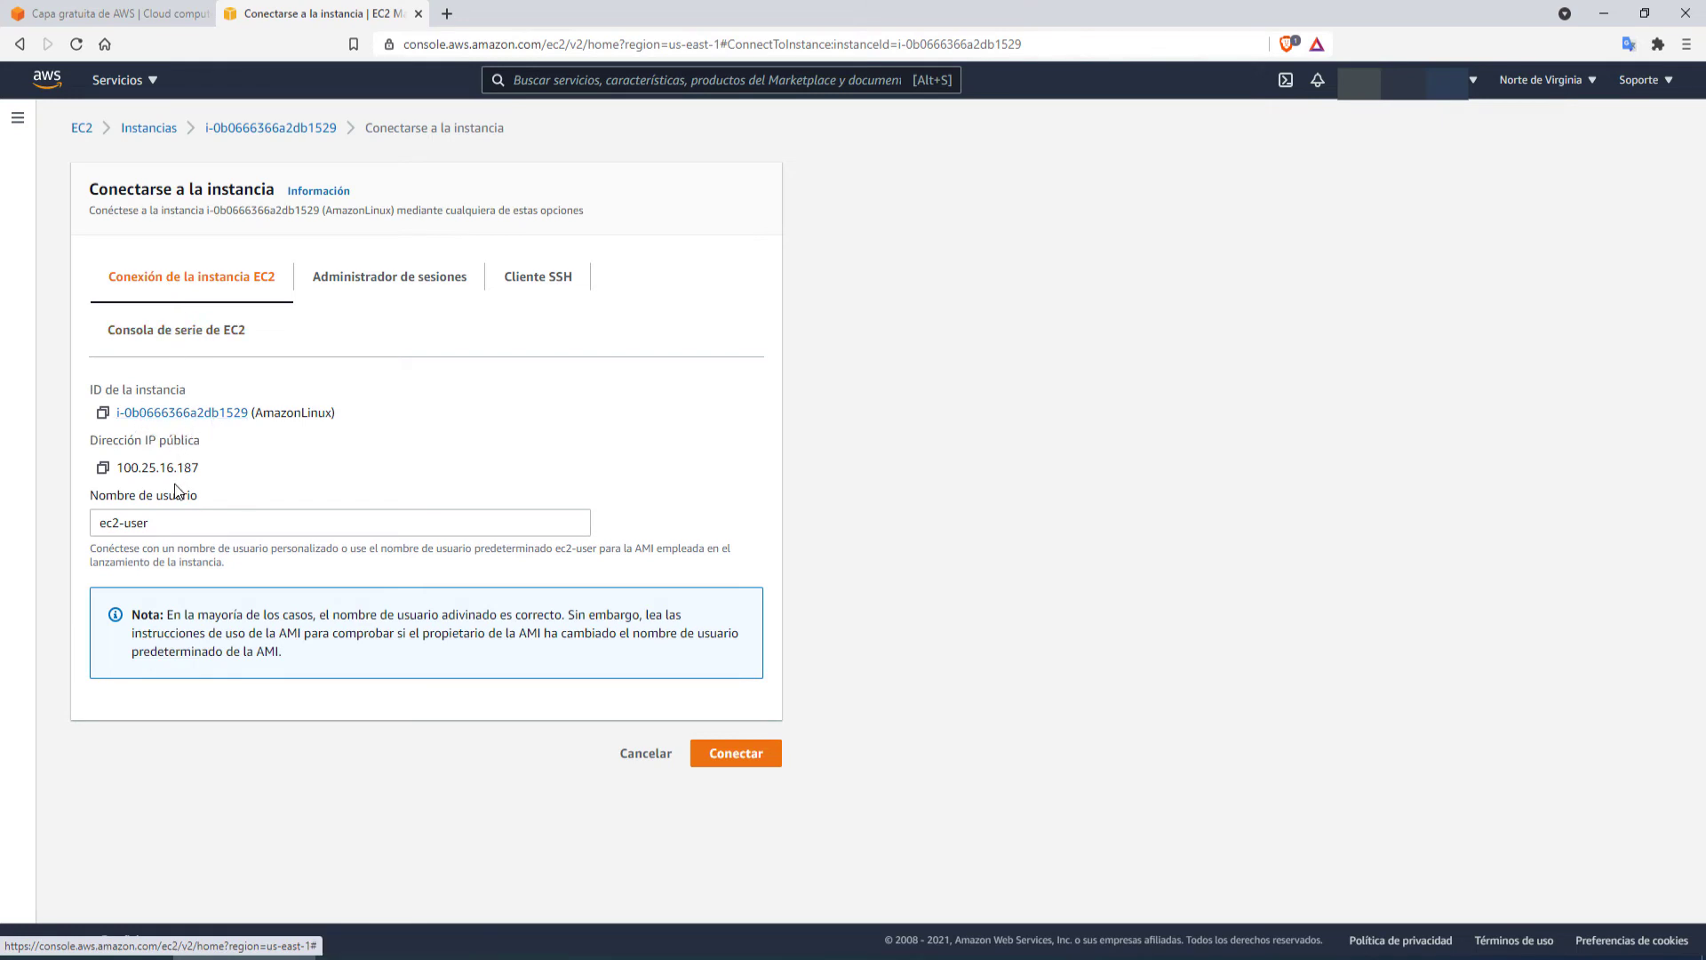
pyautogui.click(744, 763)
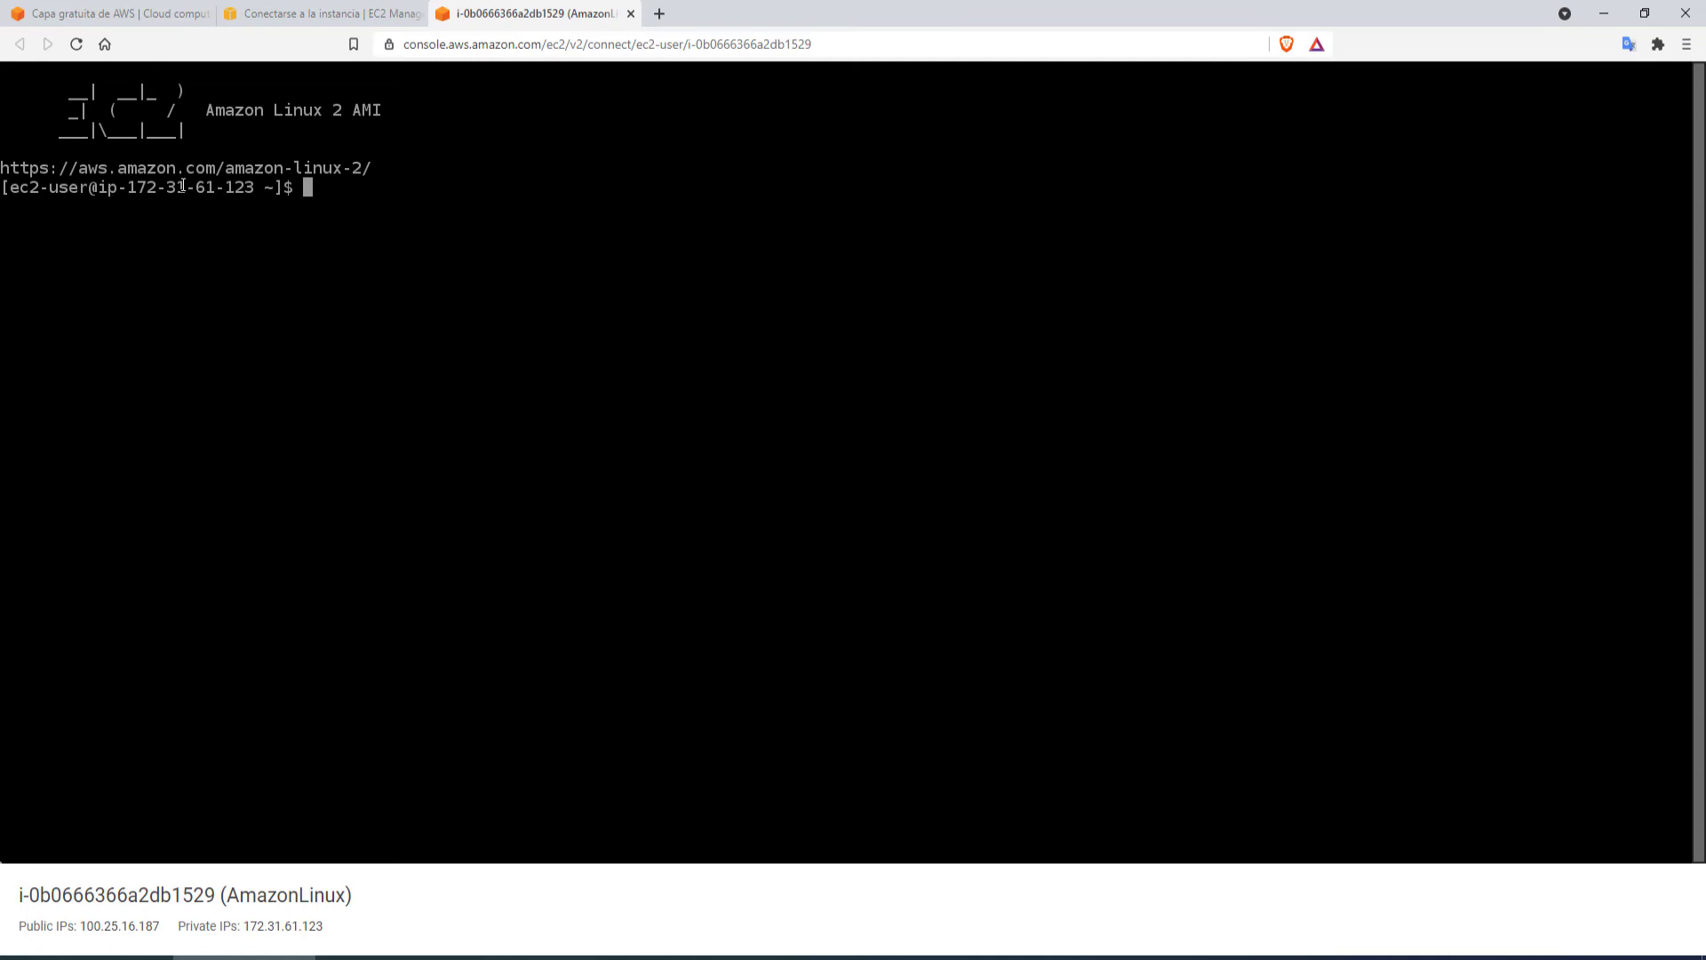
# Step: Run ifconfig in the instance's terminal and check the inet address of eth0
pyautogui.press('Return')
pyautogui.press('Return')
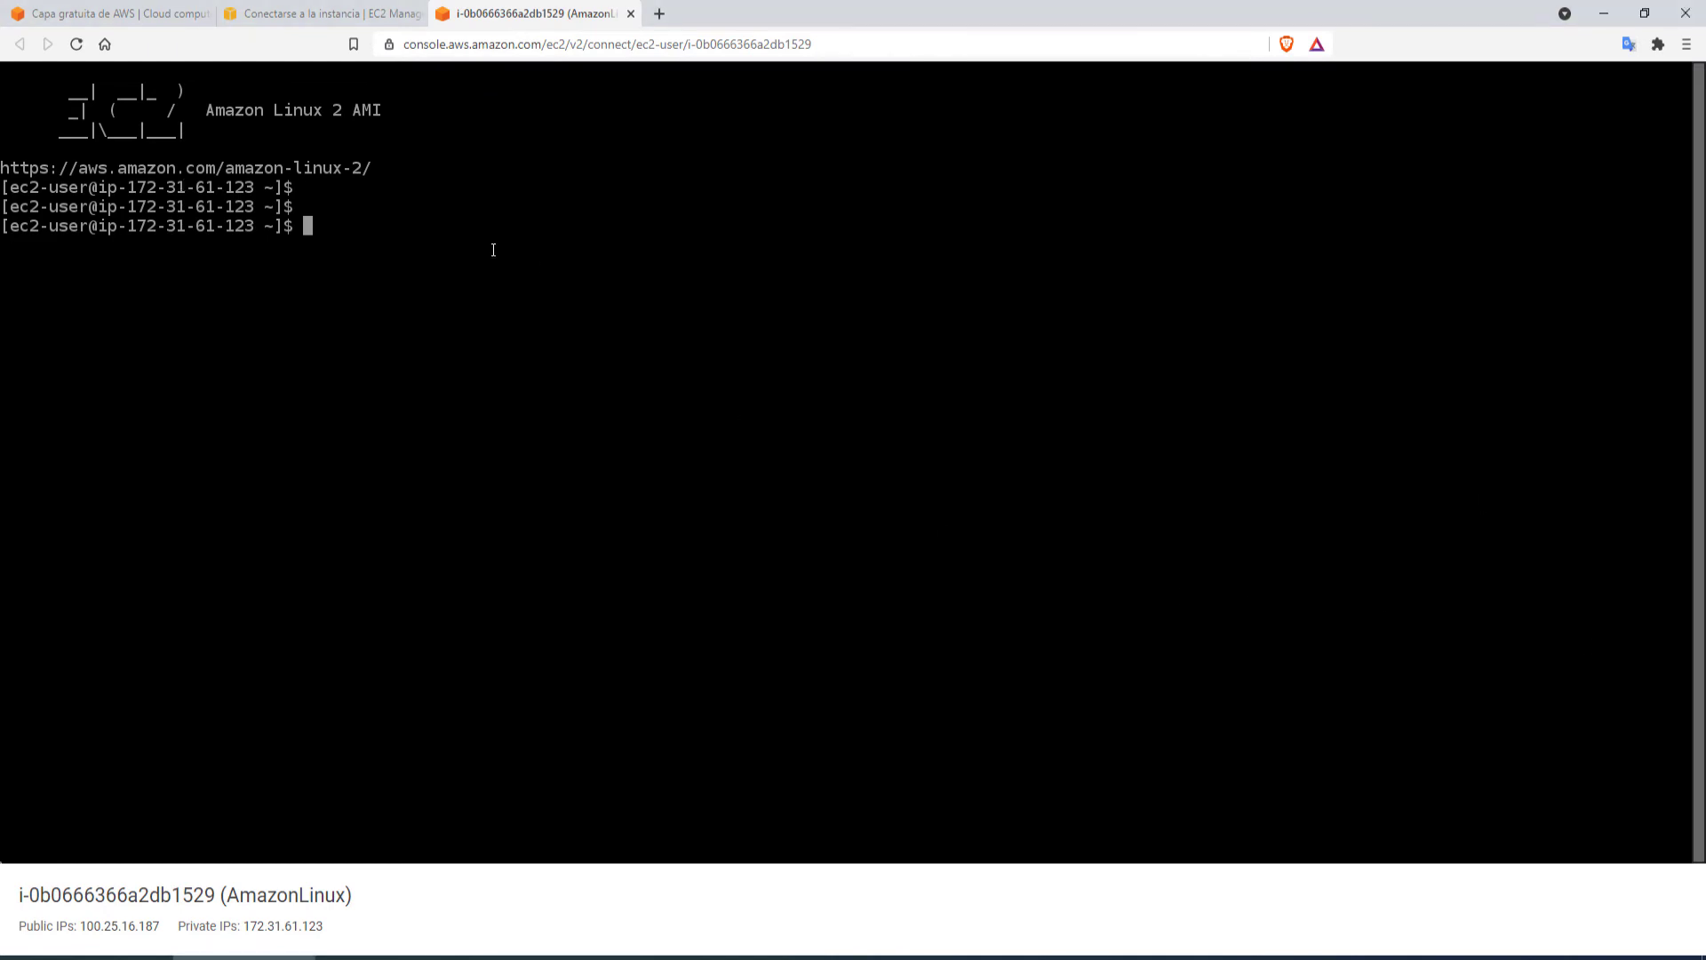
pyautogui.press('Return')
pyautogui.write('ifconfig')
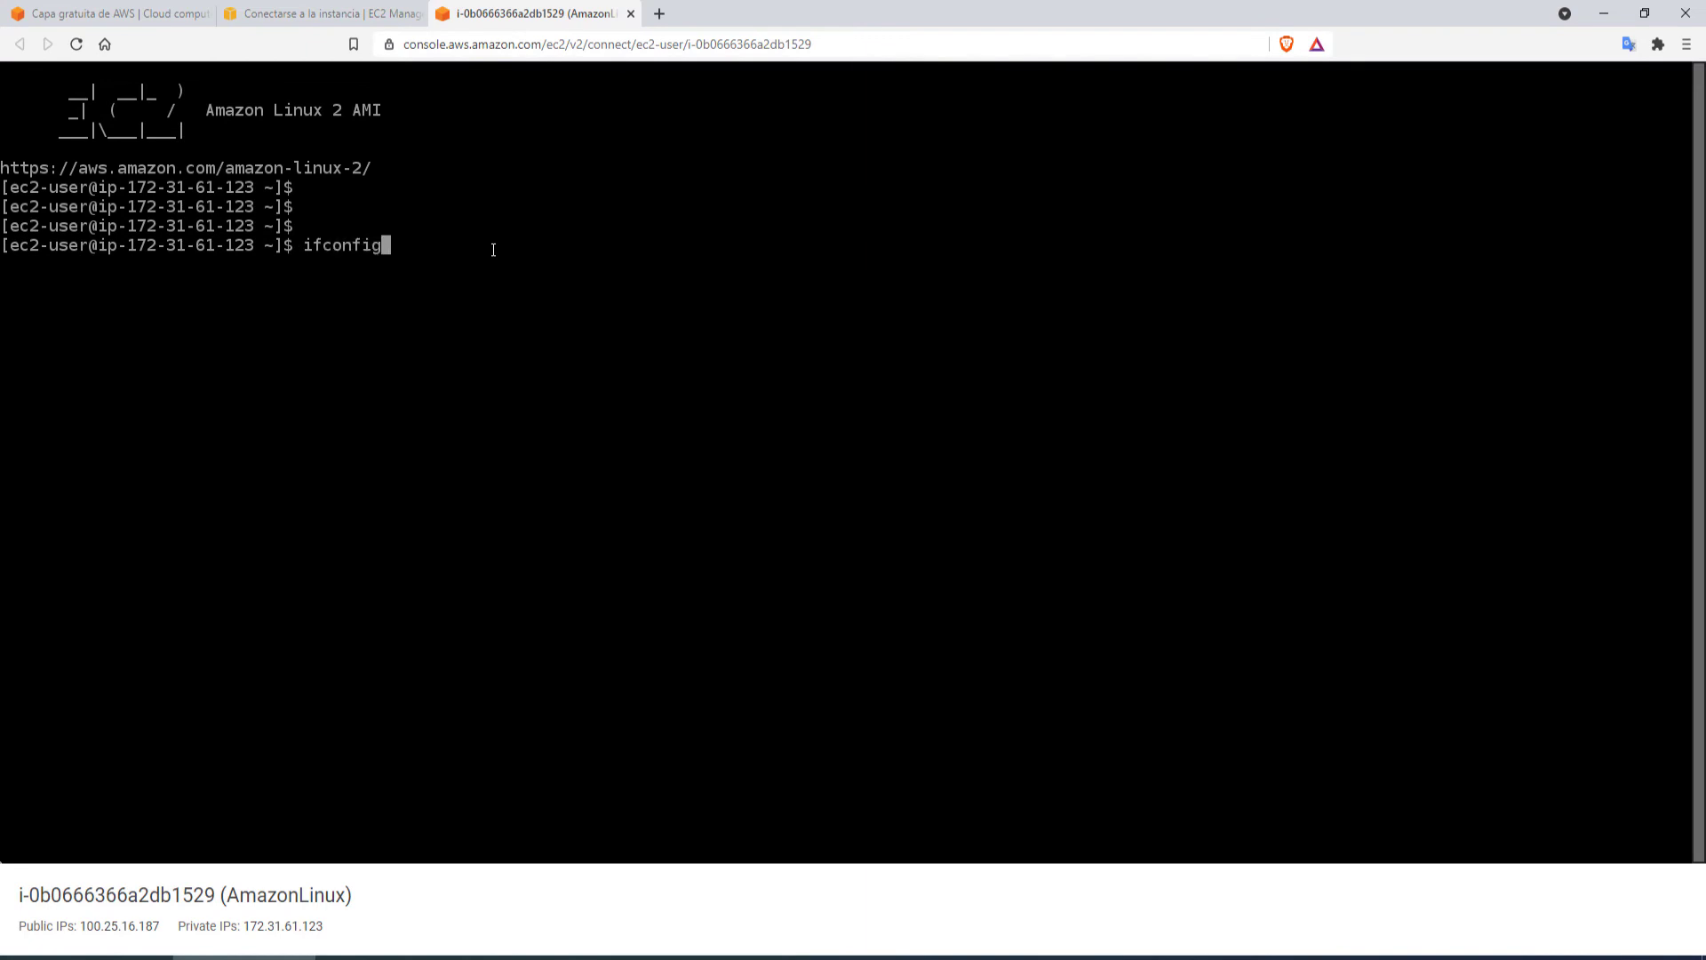
pyautogui.press('Return')
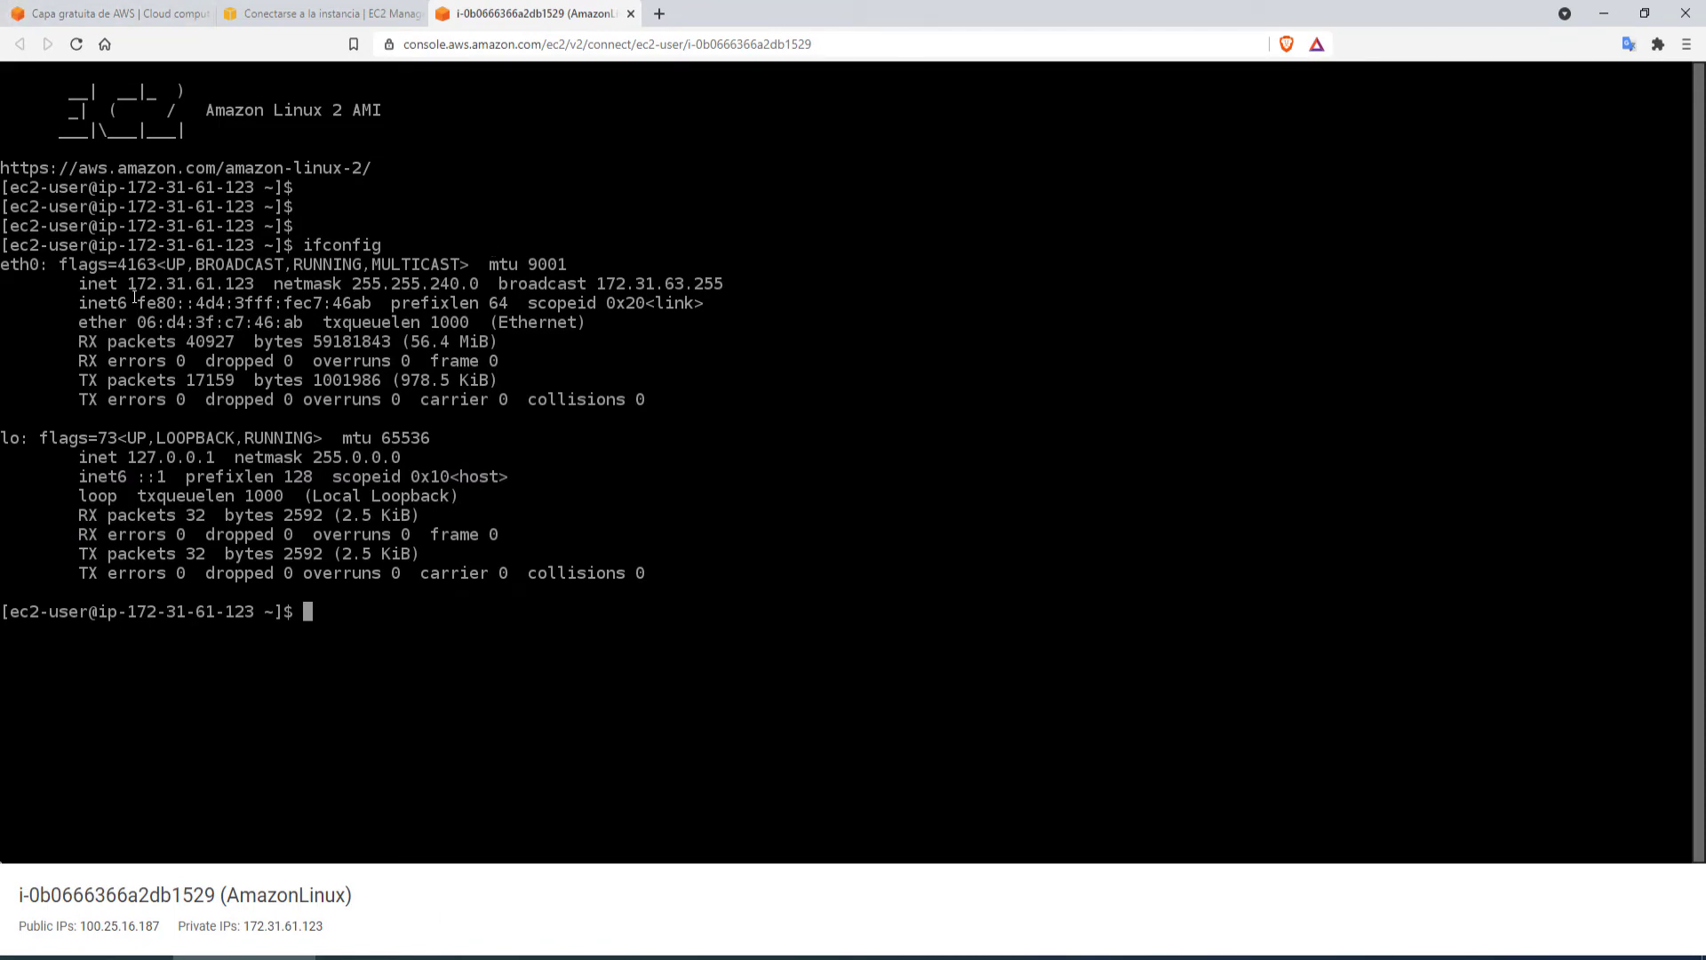
pyautogui.moveTo(128, 284); pyautogui.dragTo(263, 283)
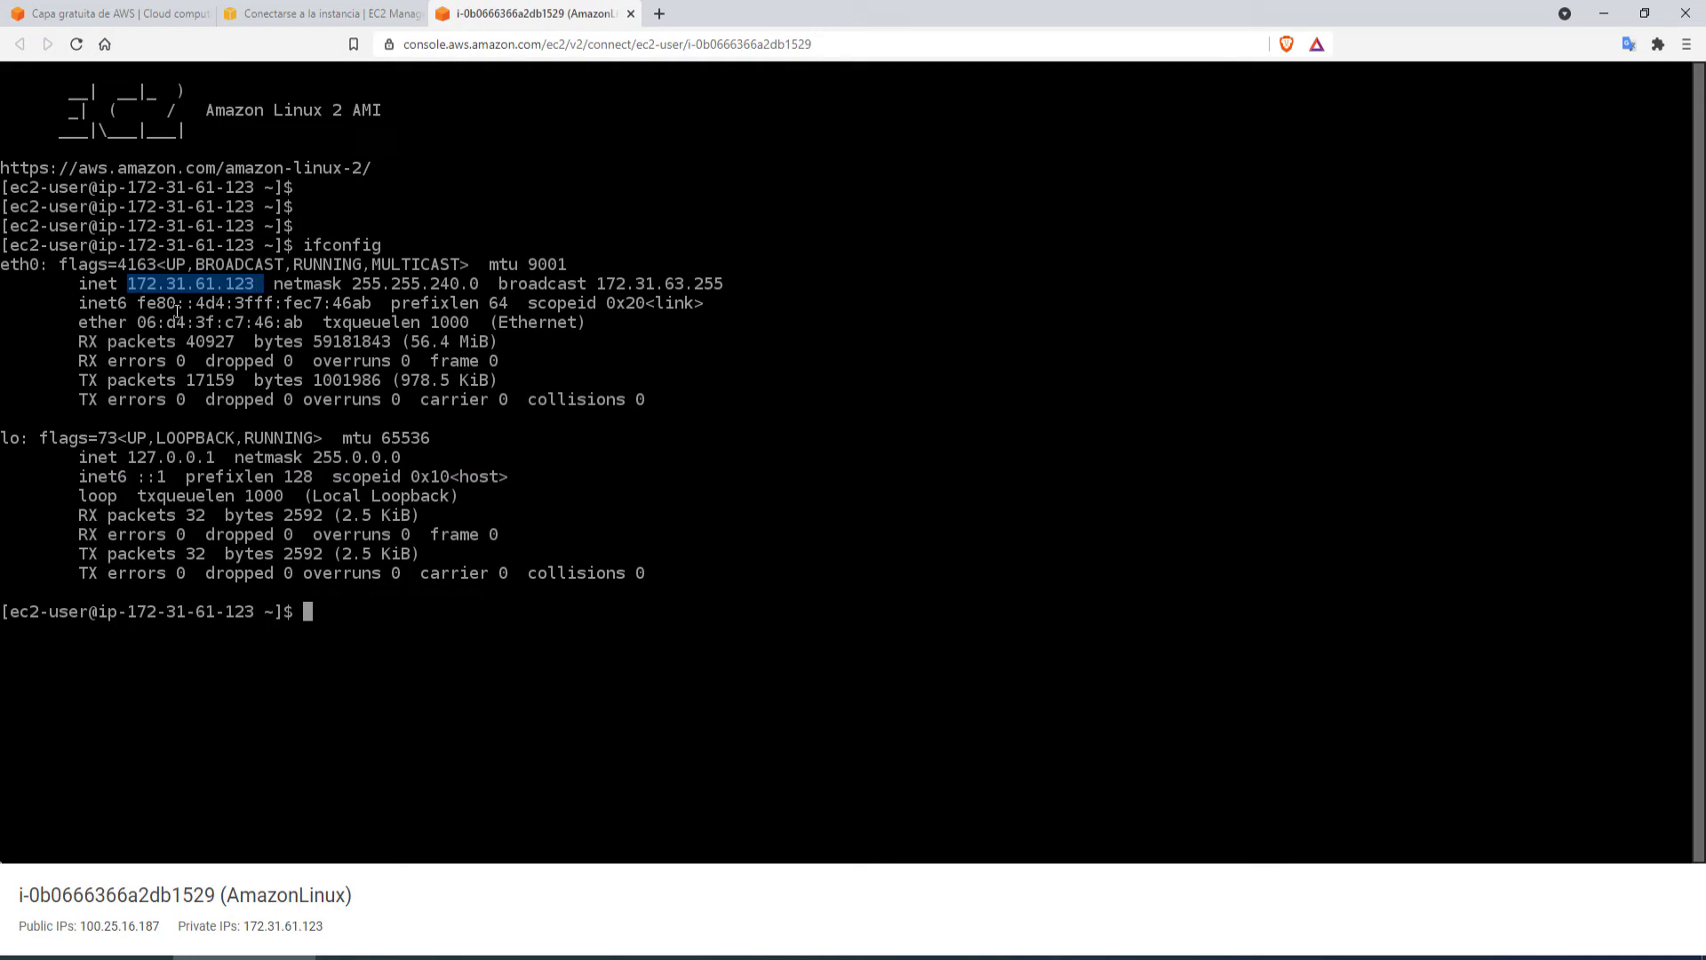
# Step: Compare the eth0 address in the terminal with the private IPv4 address in the AmazonLinux instance's network details
pyautogui.click(297, 19)
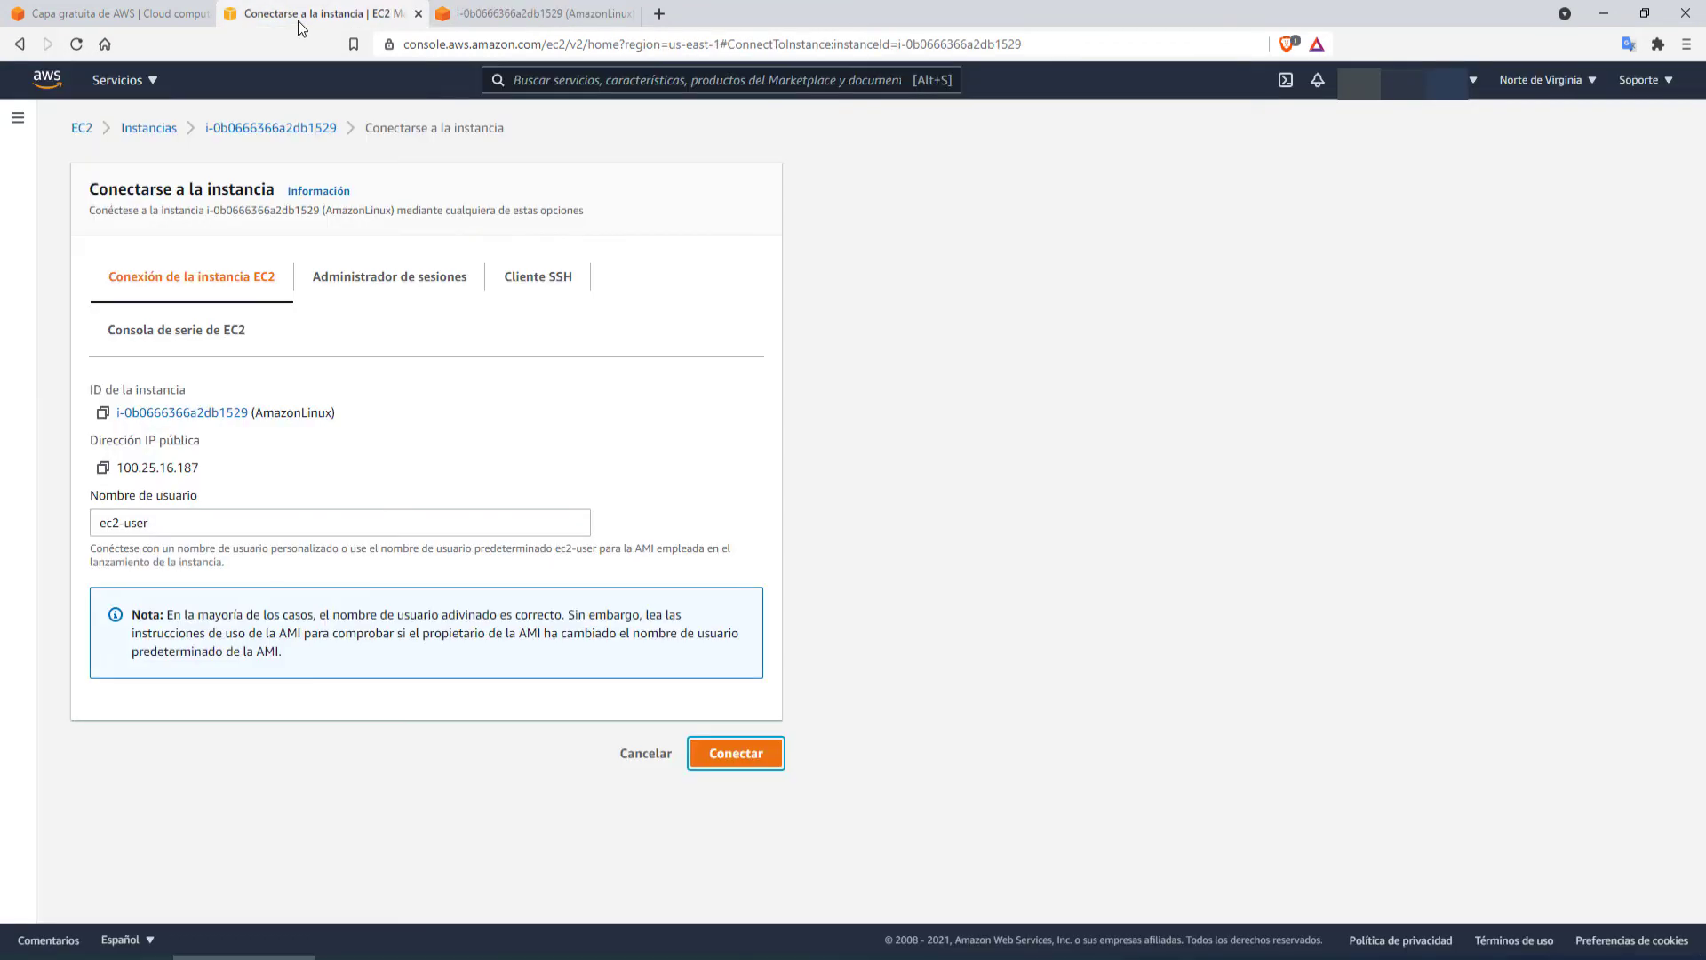
pyautogui.click(142, 19)
pyautogui.click(297, 20)
pyautogui.click(146, 133)
pyautogui.click(498, 13)
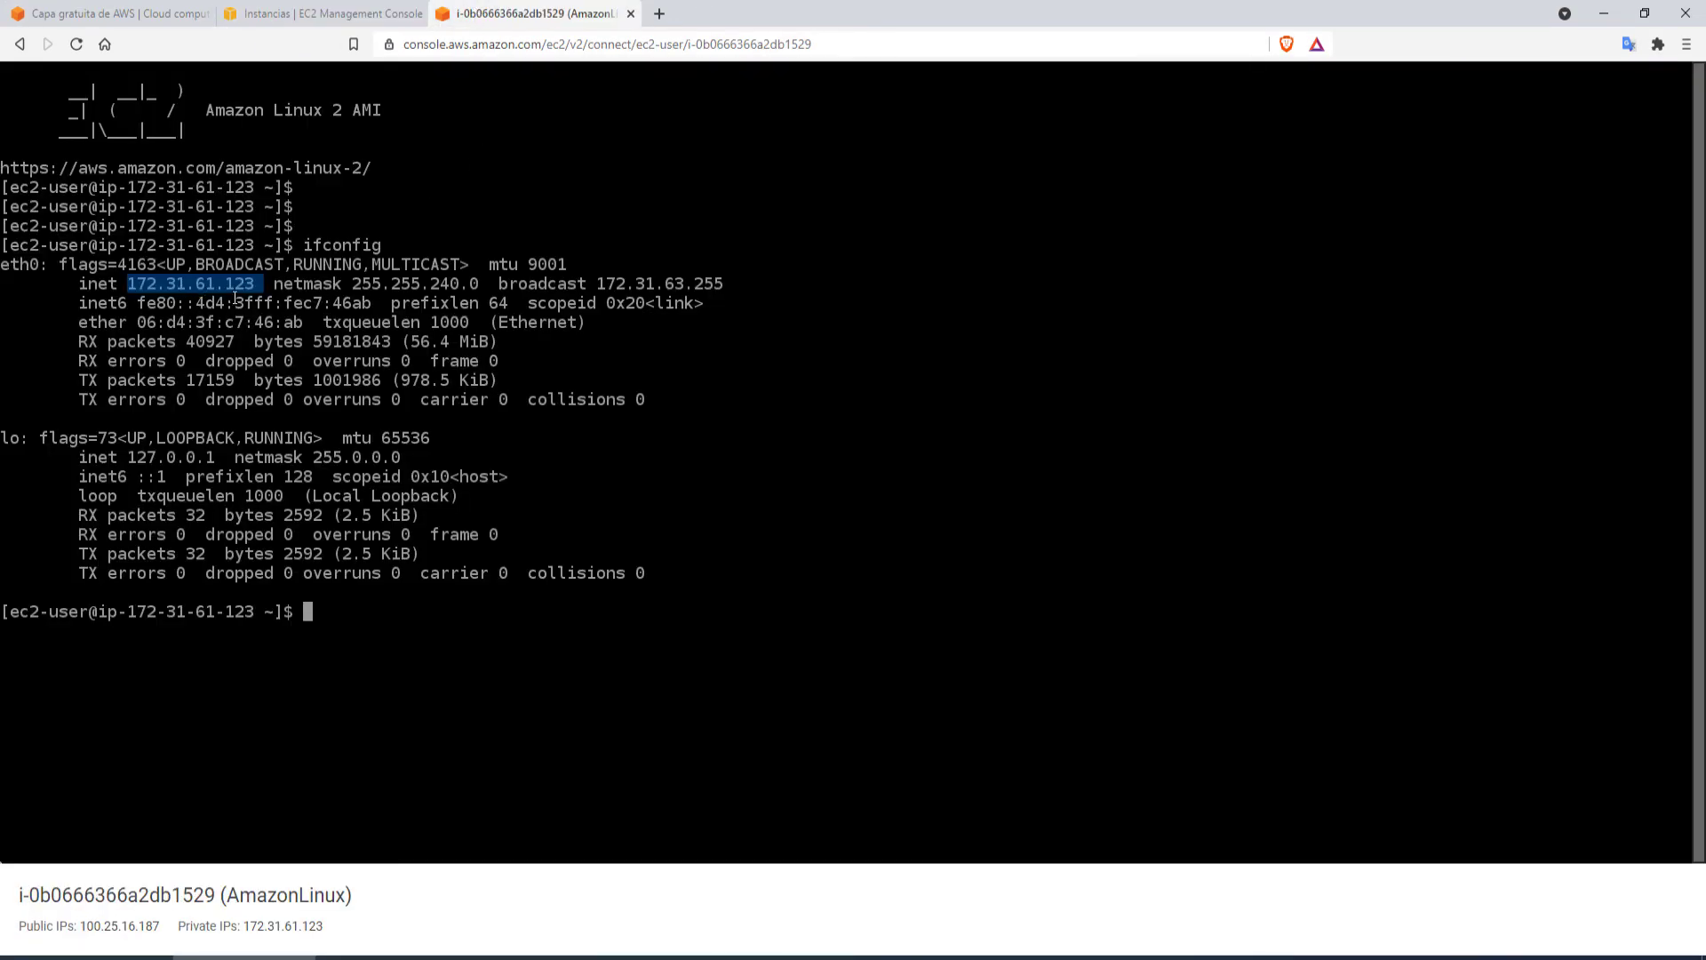
pyautogui.click(316, 21)
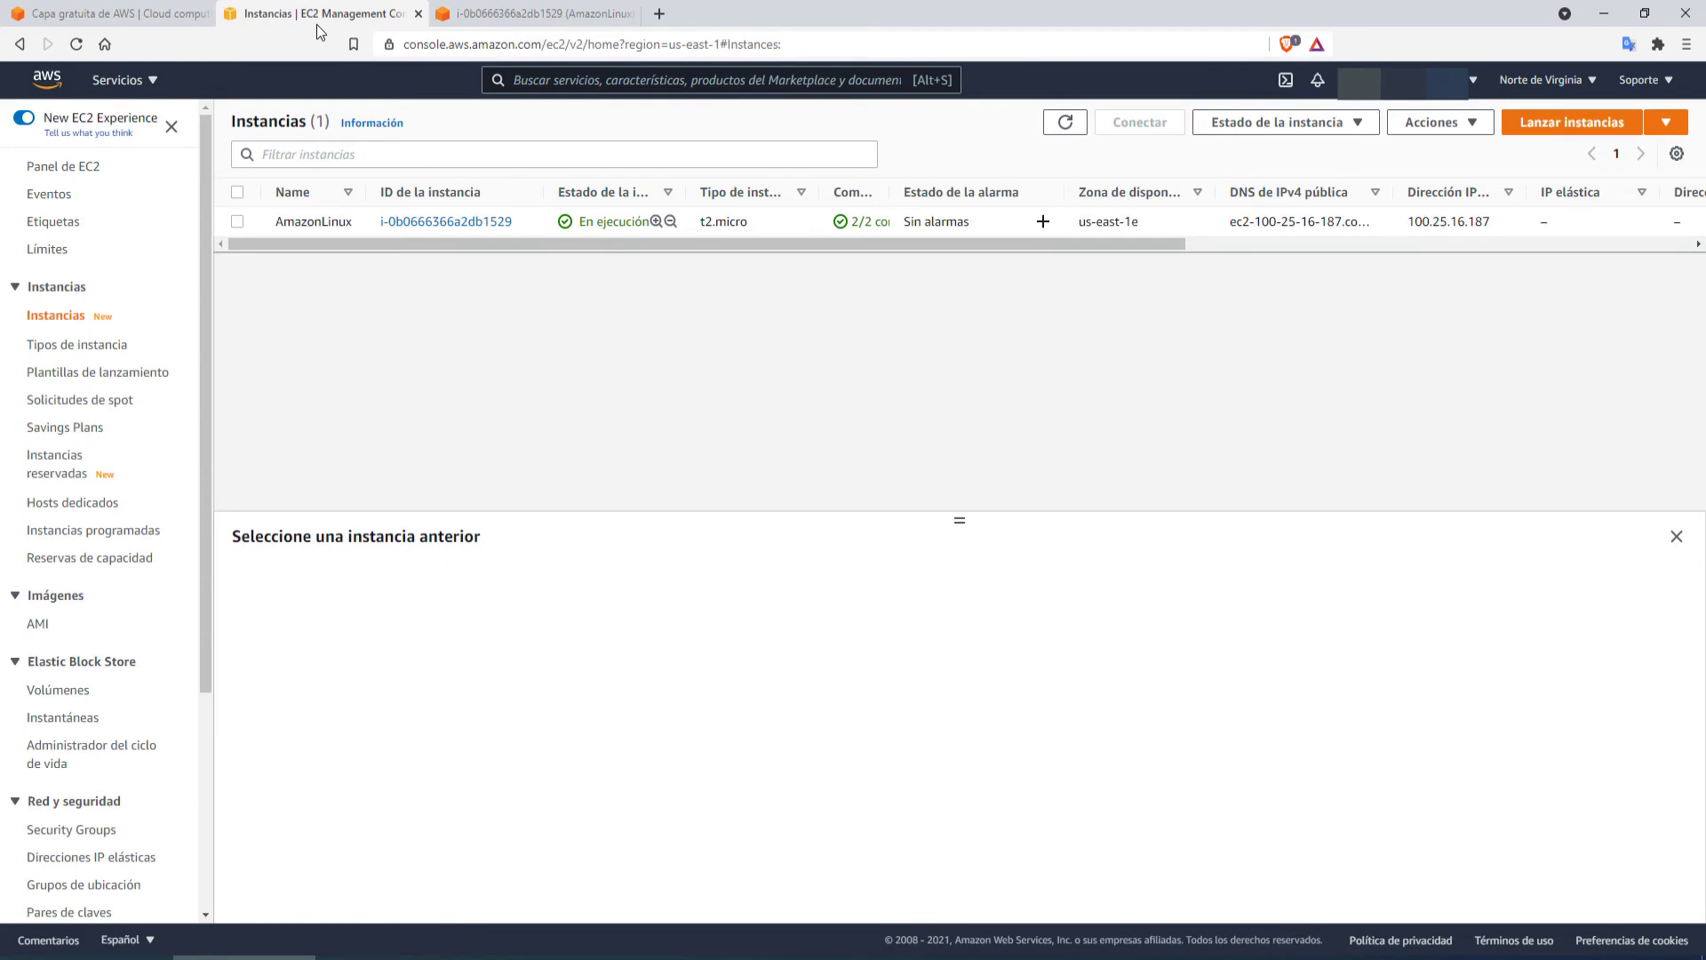
pyautogui.click(330, 225)
pyautogui.click(446, 589)
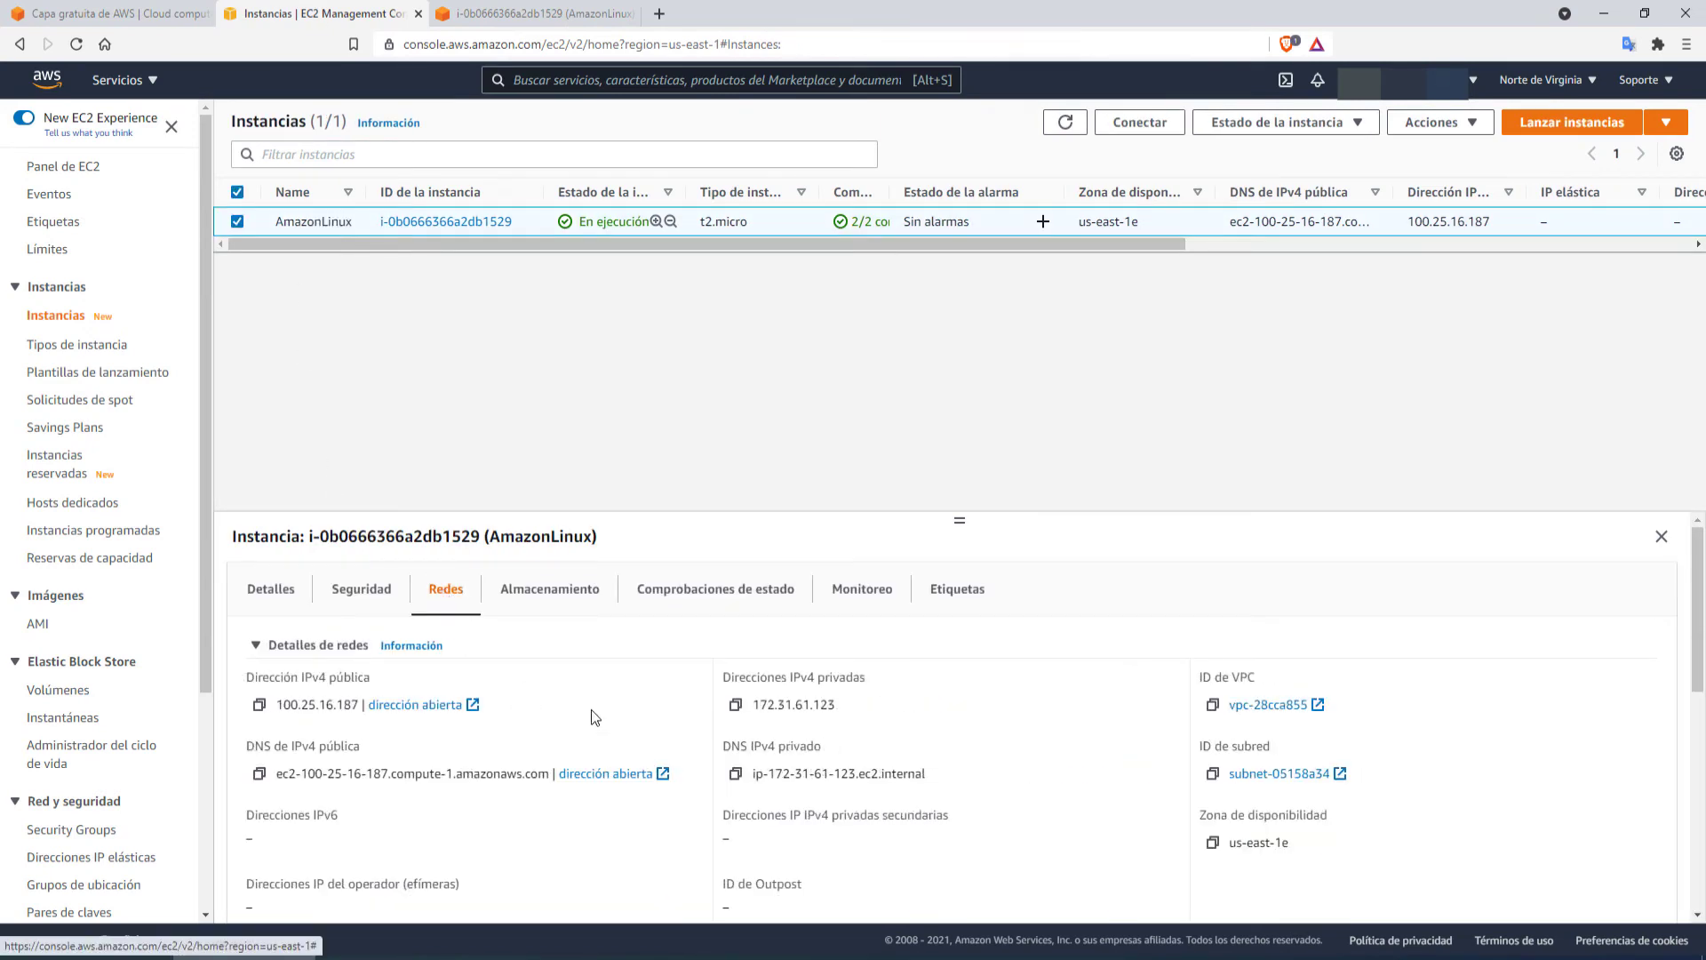
pyautogui.moveTo(769, 704); pyautogui.dragTo(827, 704)
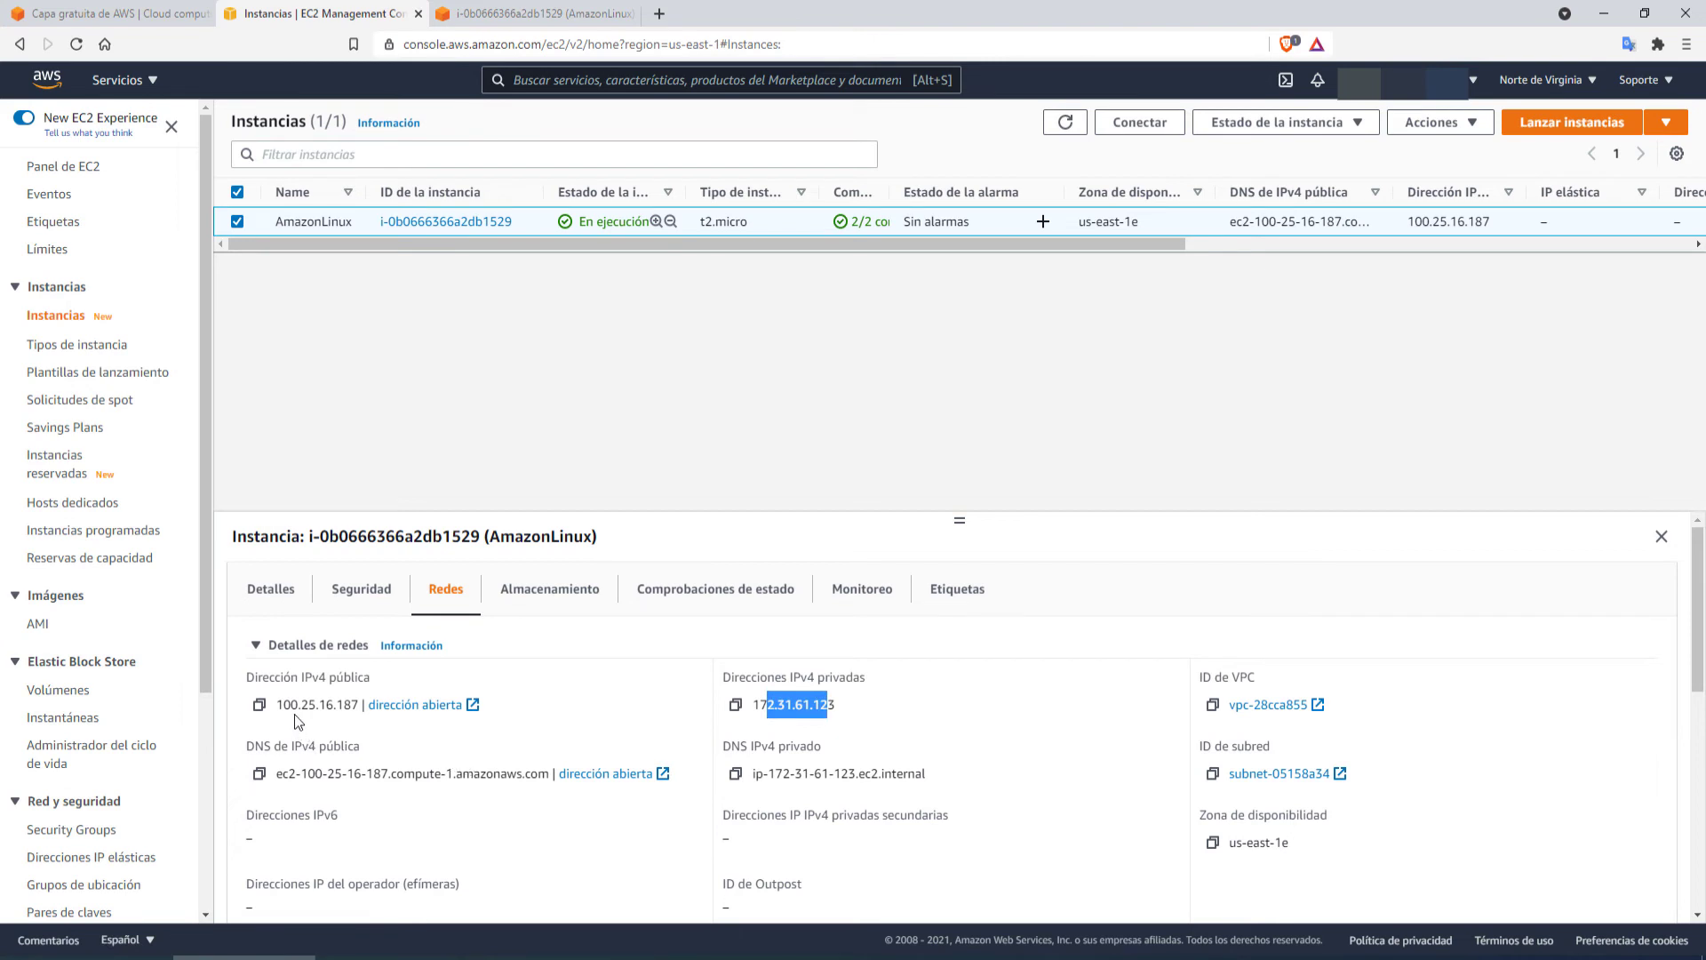
# Step: Examine the public IPv4 address and public DNS name in the instance's network details
pyautogui.scroll(-1, 422, 680)
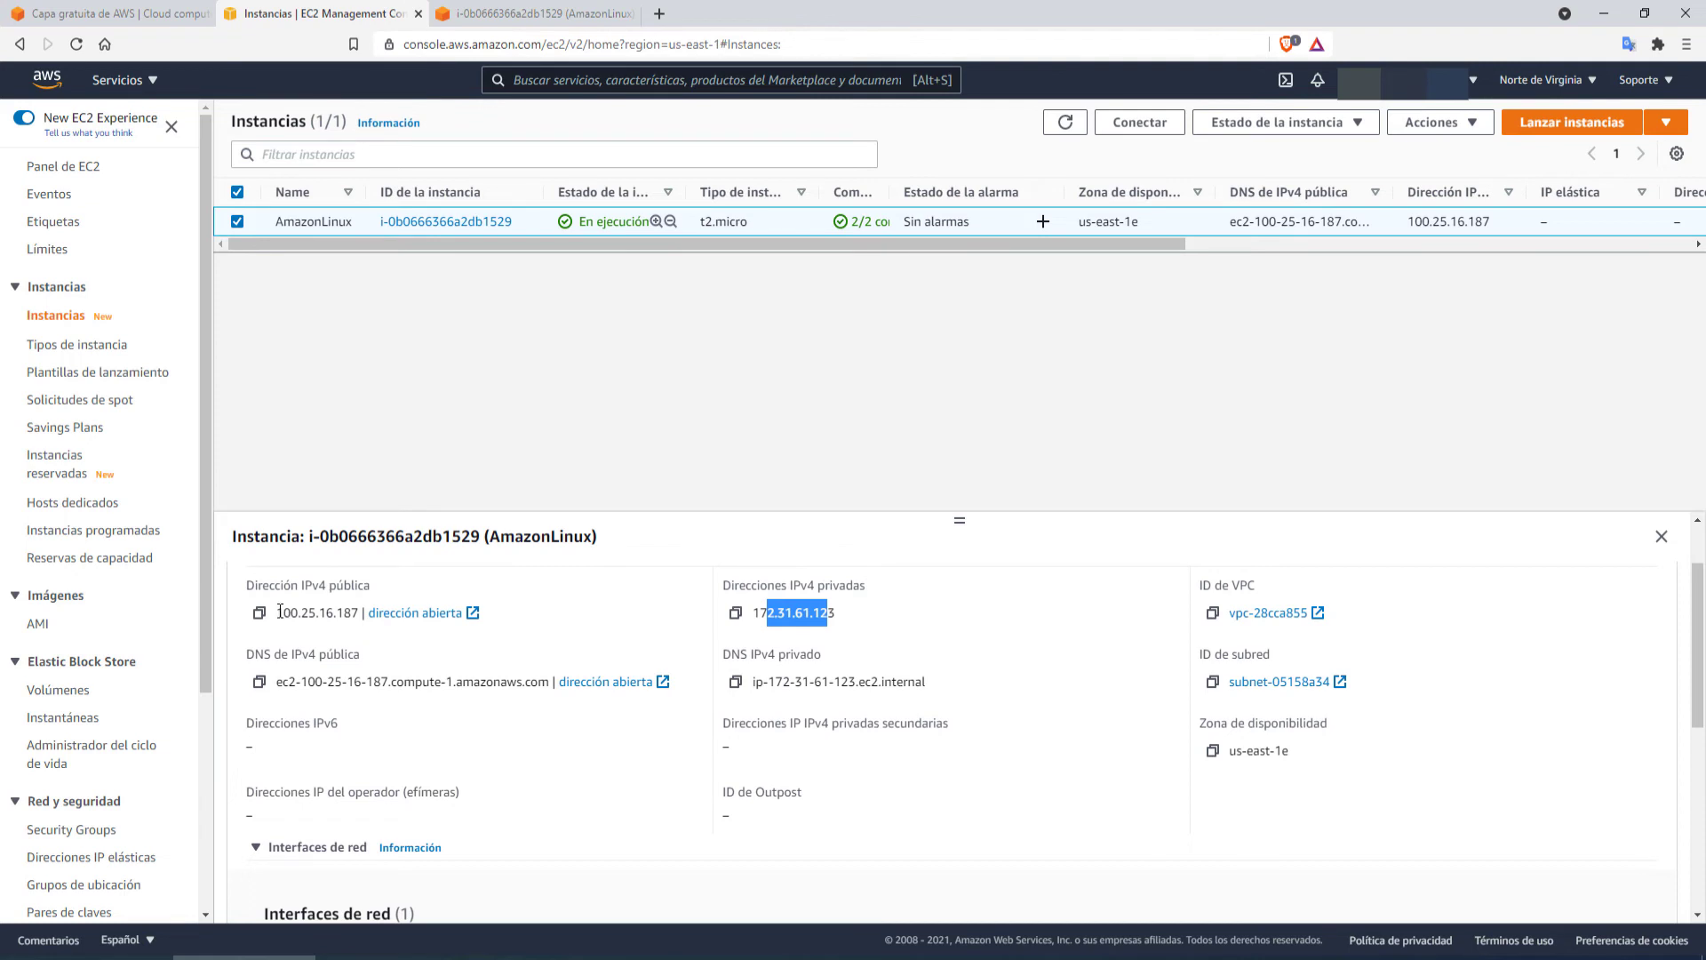
pyautogui.moveTo(278, 613); pyautogui.dragTo(360, 610)
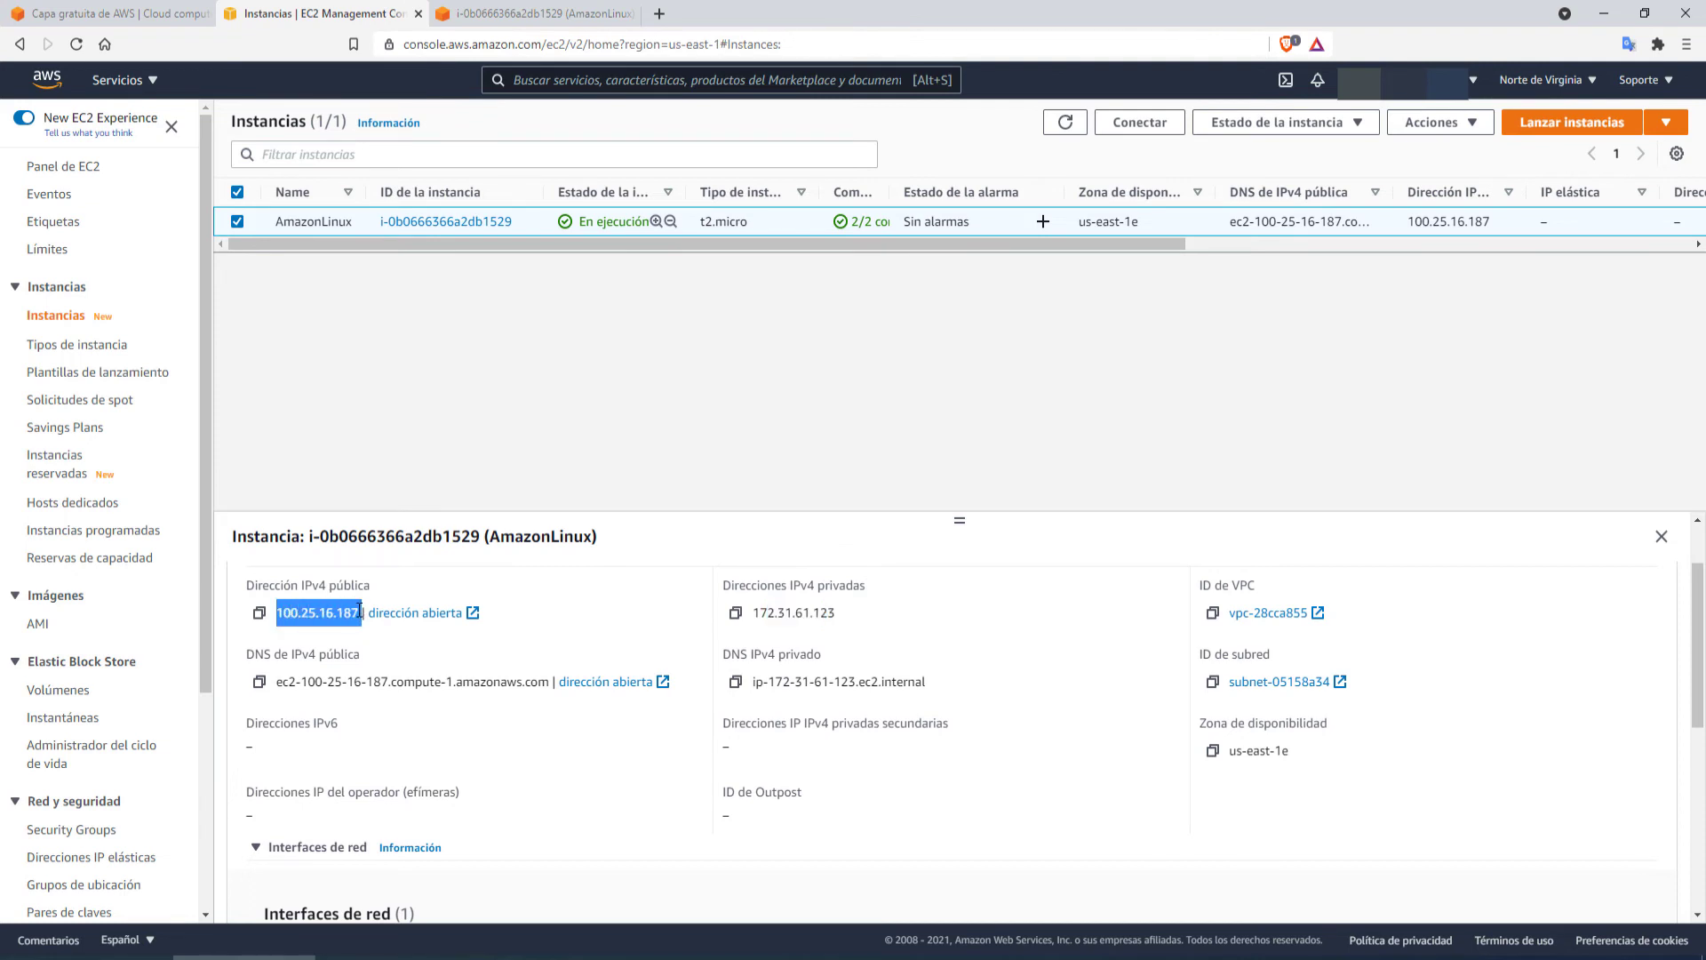
pyautogui.moveTo(277, 682); pyautogui.dragTo(546, 682)
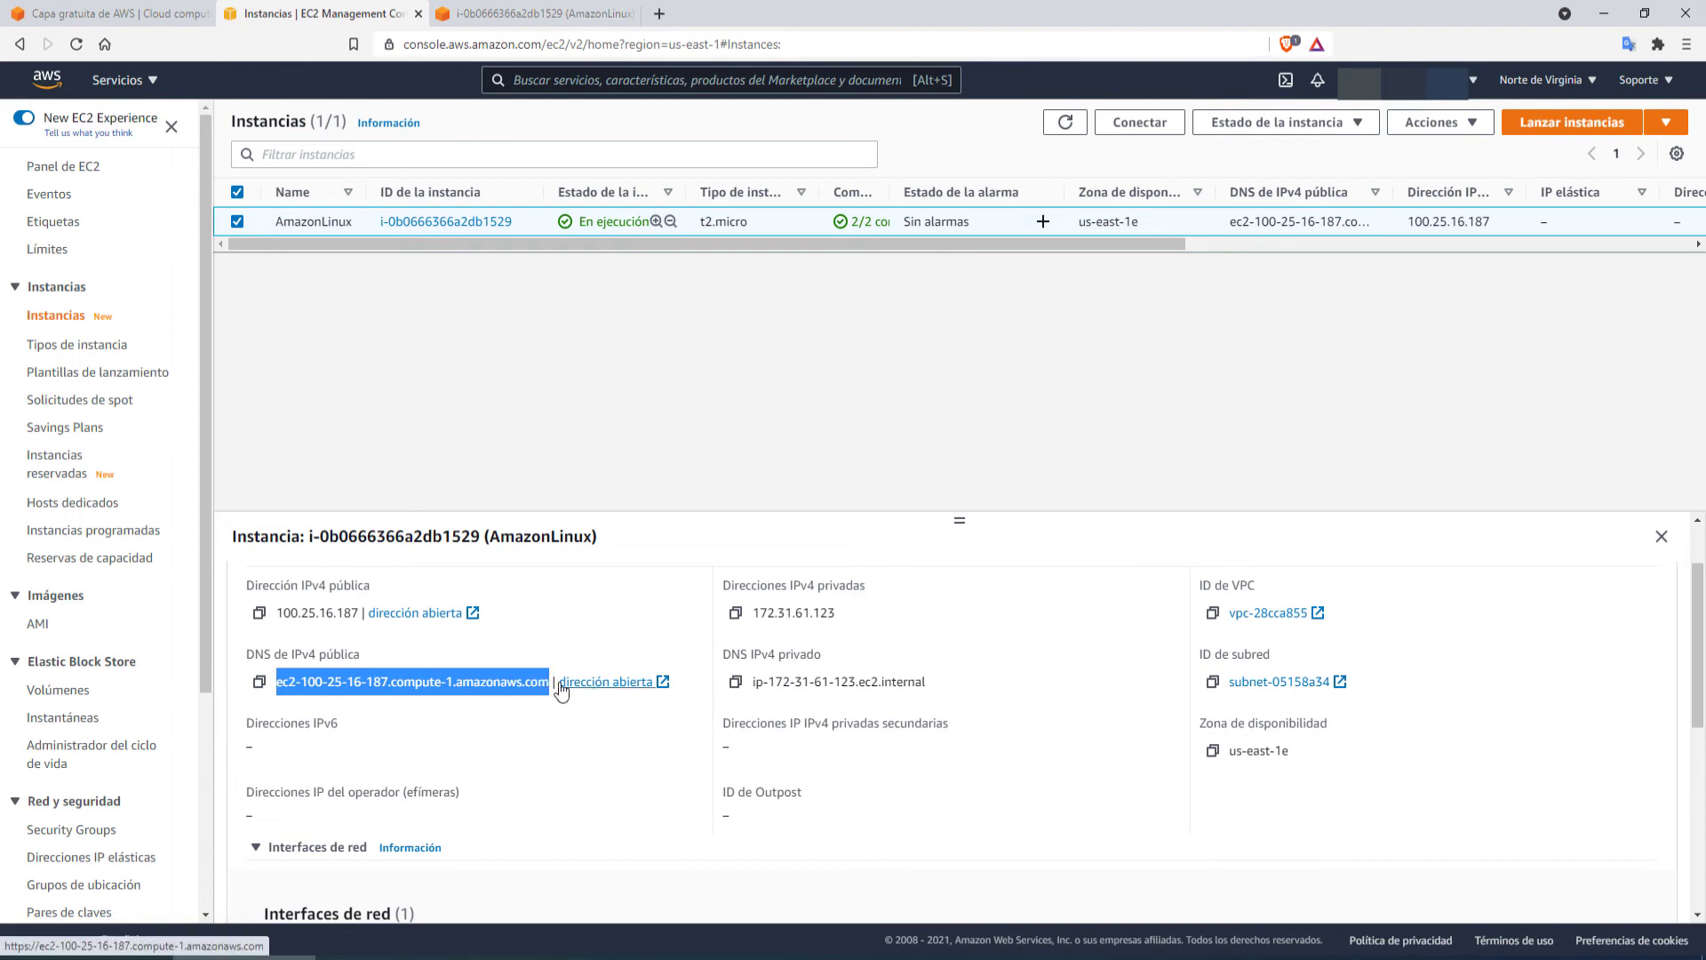
# Step: Try to open the instance's public IPv4 address 100.25.16.187 in the browser over HTTPS and again over HTTP
pyautogui.click(410, 615)
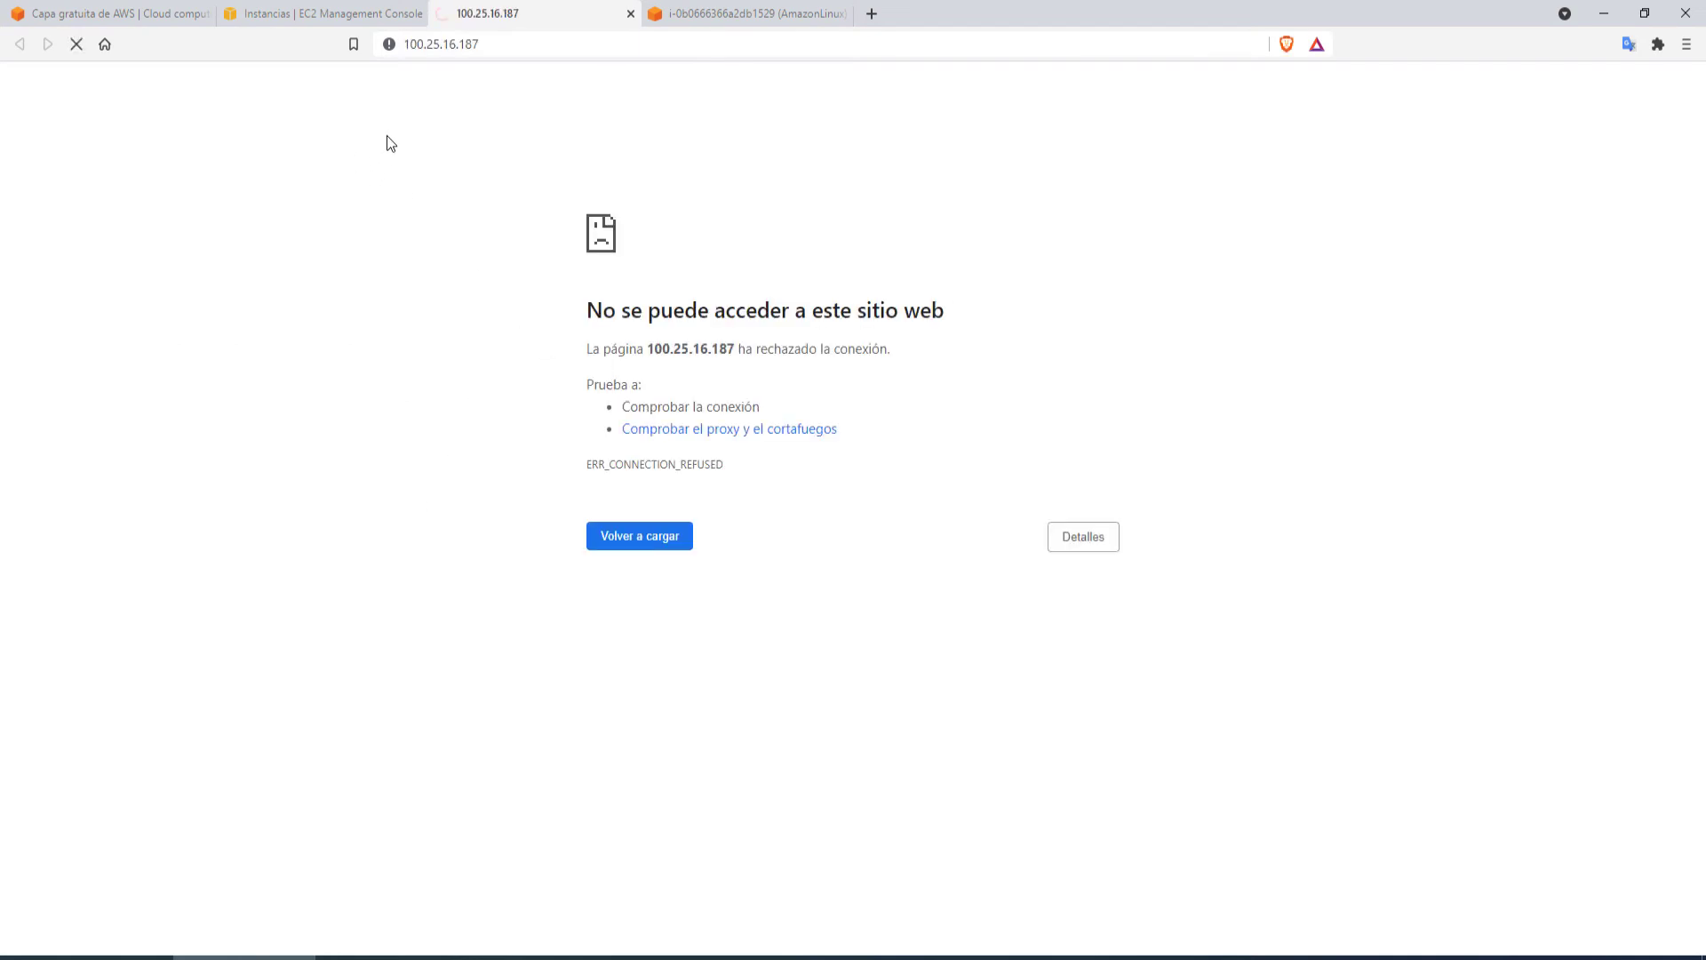
pyautogui.click(518, 34)
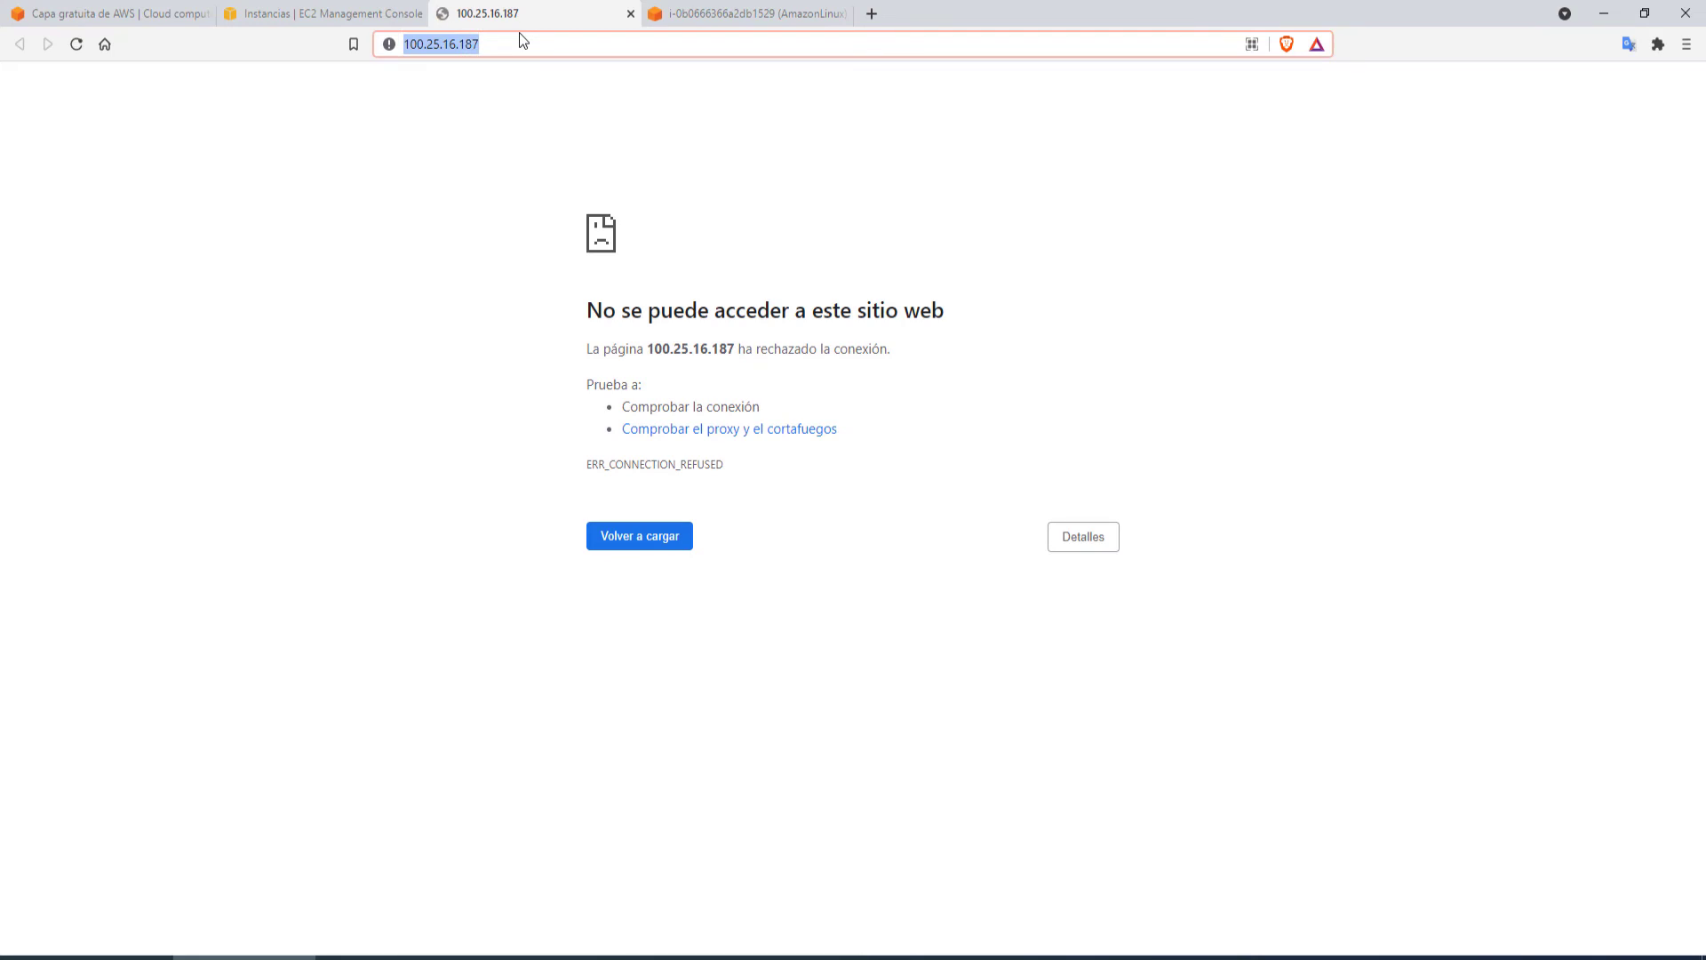
pyautogui.press('Left')
pyautogui.press('Left')
pyautogui.press('Left')
pyautogui.press('Left')
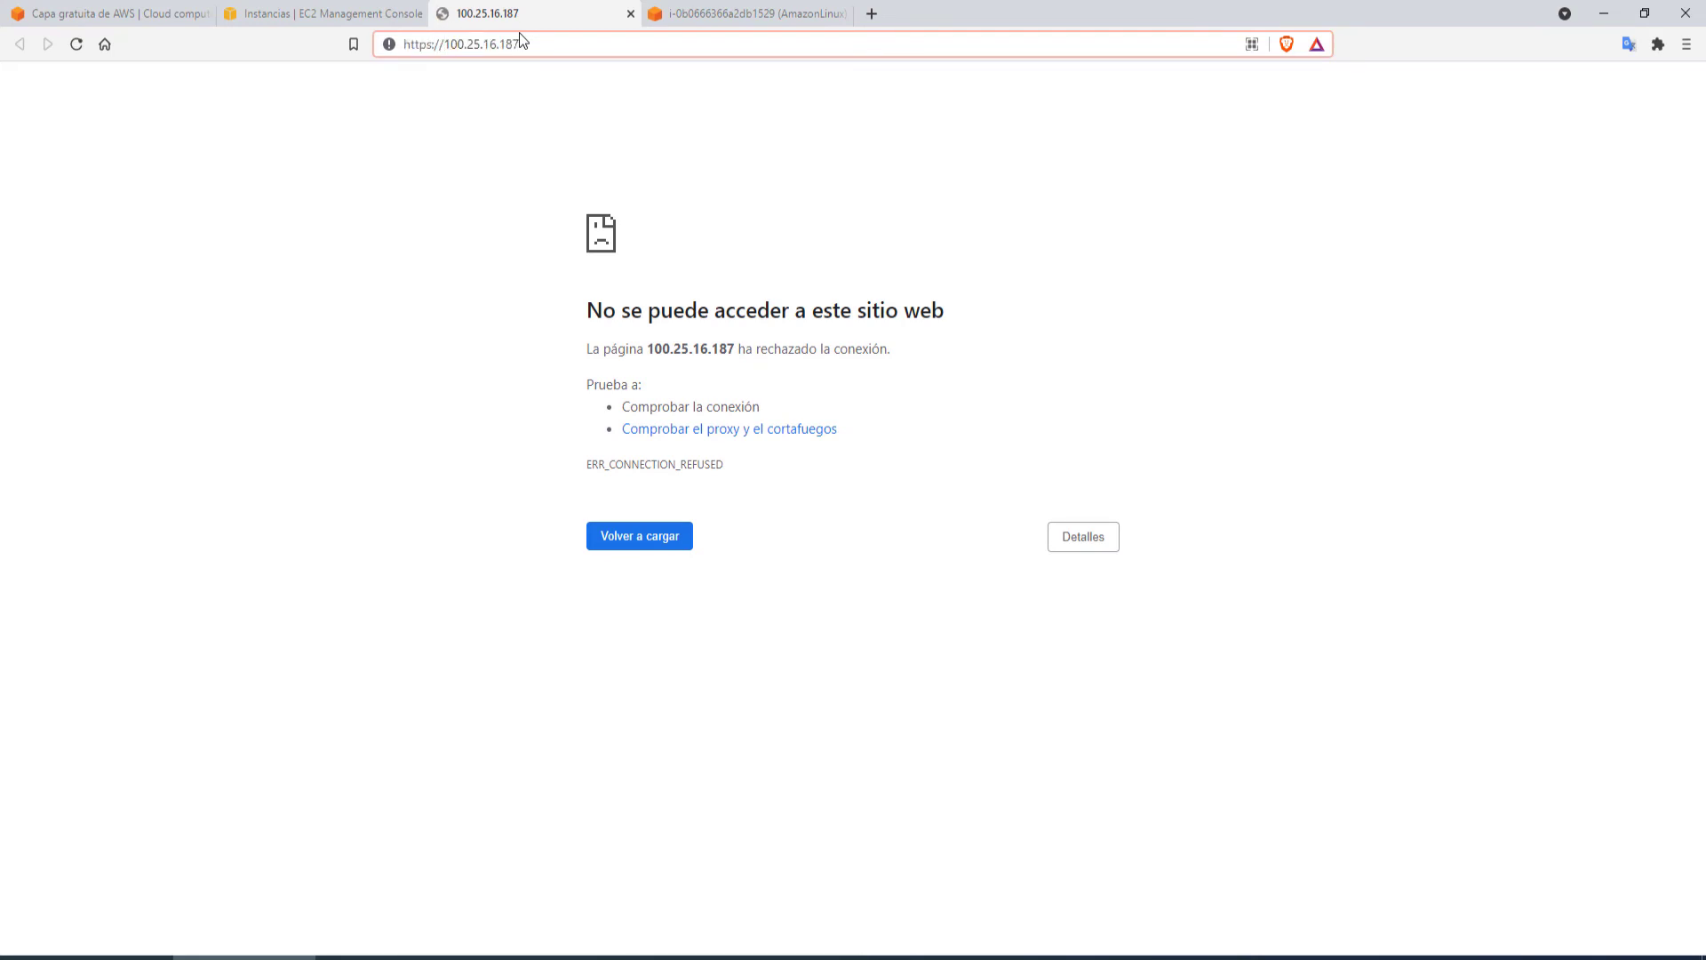
pyautogui.press('BackSpace')
pyautogui.press('Return')
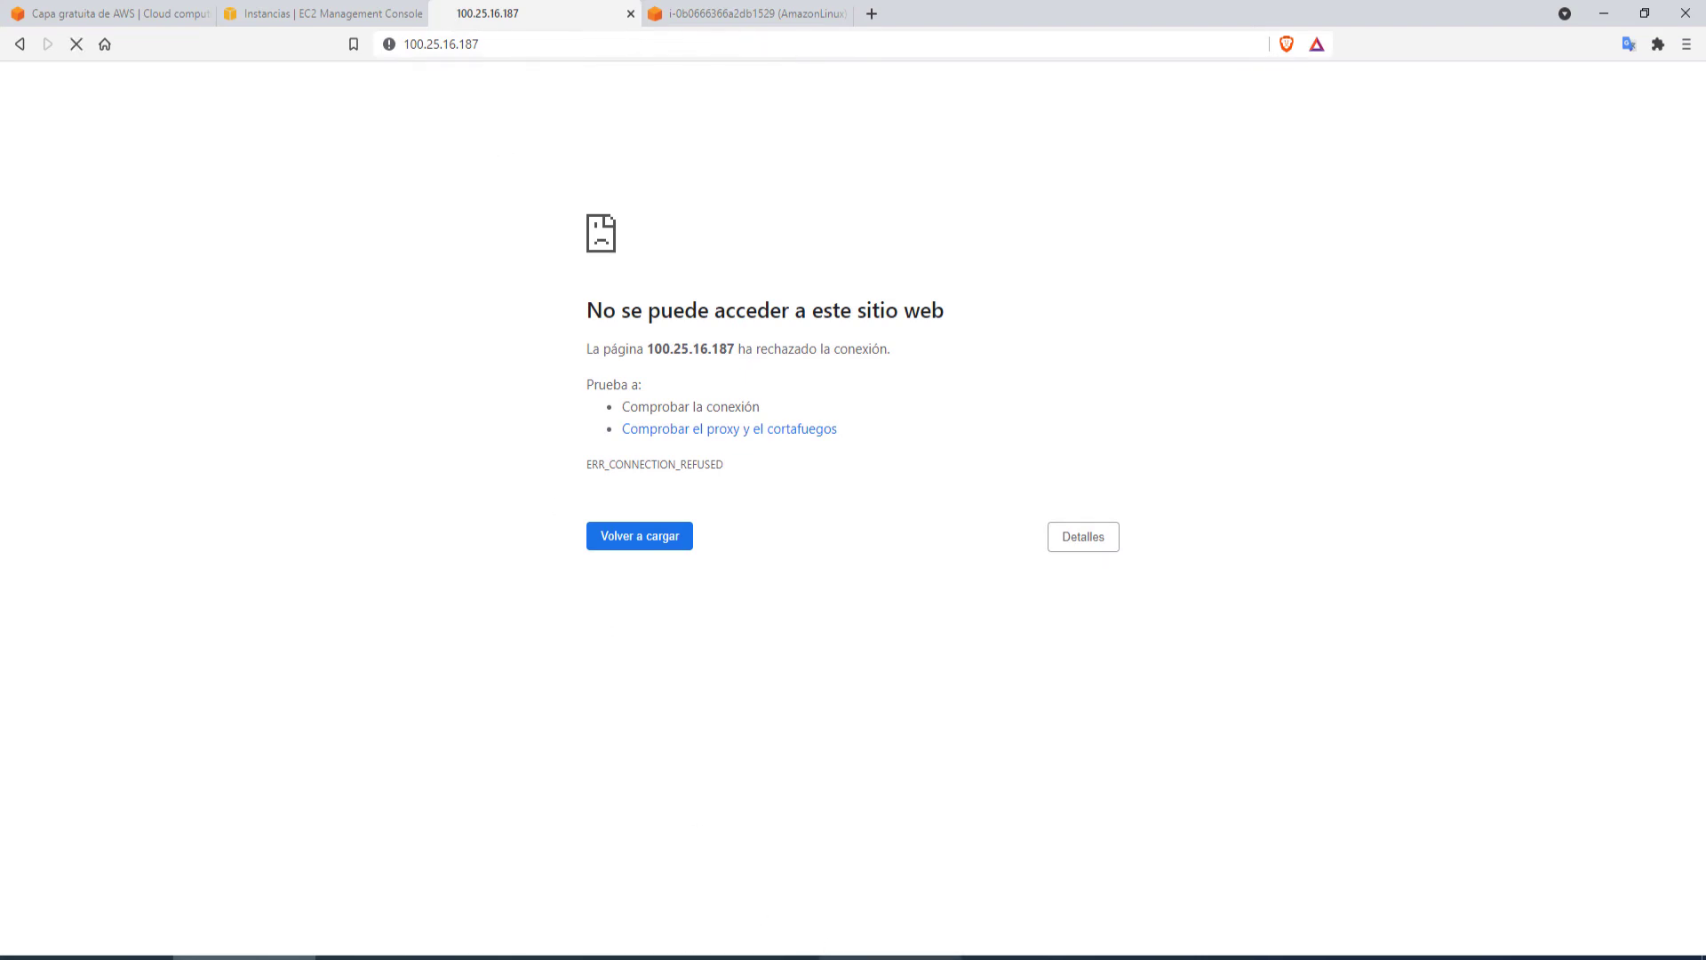
# Step: Launch putty.exe from the Downloads folder in File Explorer and move its configuration window clear of the file names
pyautogui.click(889, 957)
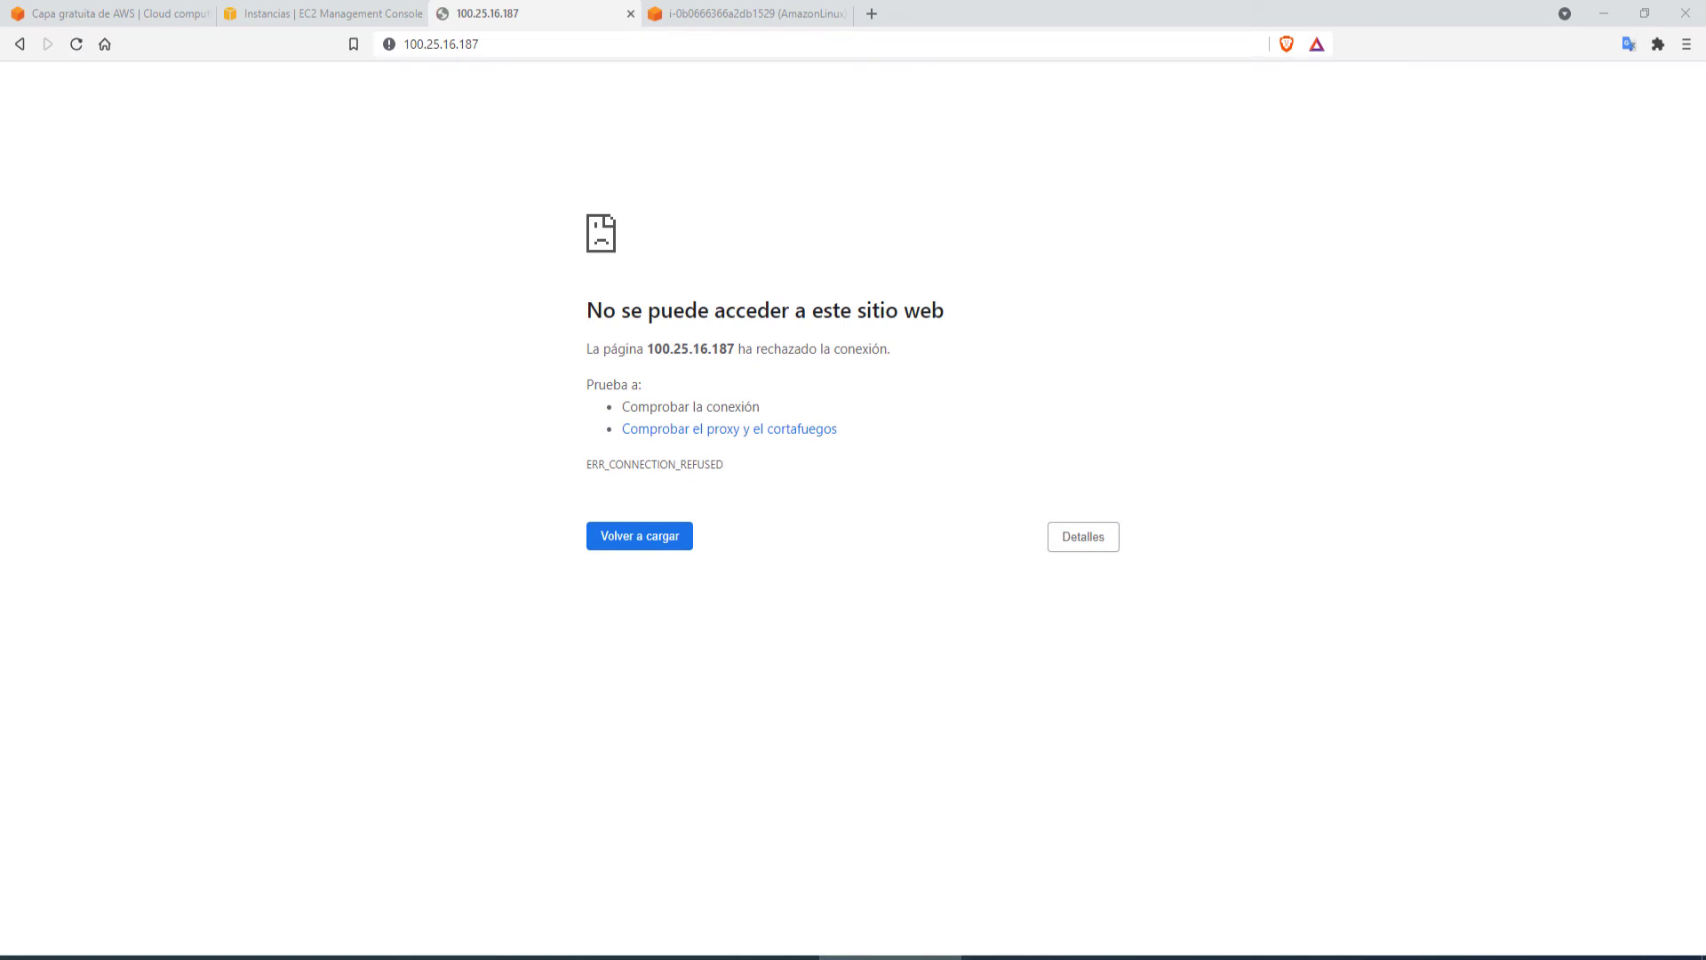
pyautogui.moveTo(1705, 55); pyautogui.dragTo(543, 66)
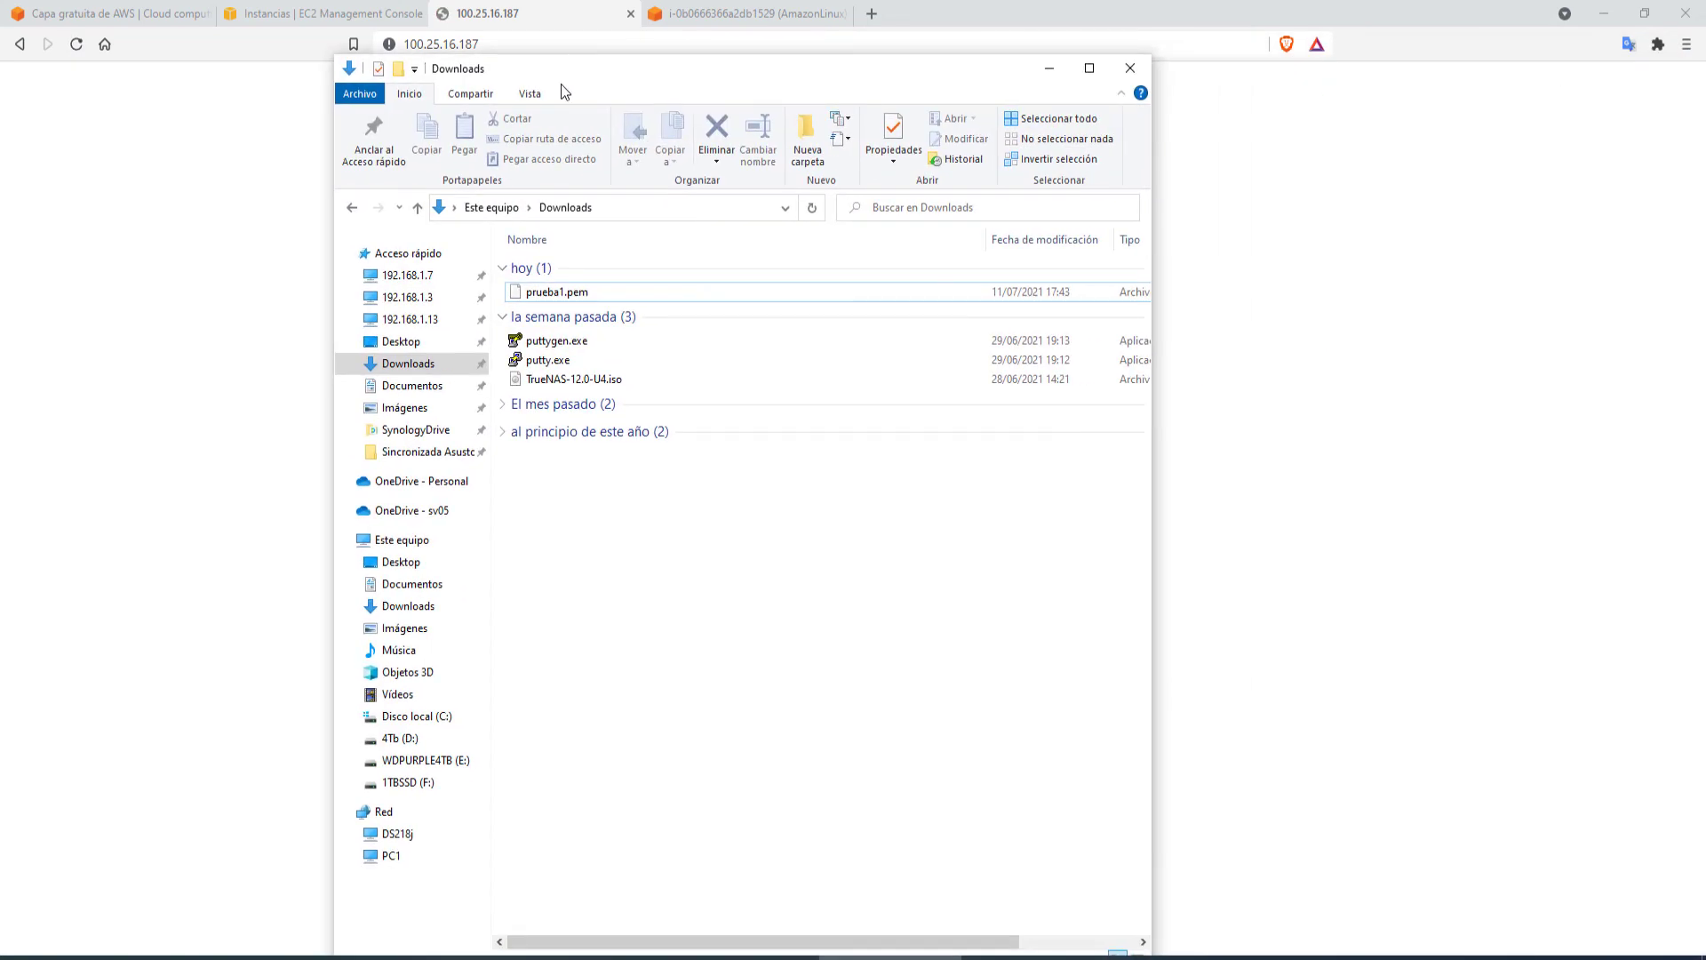
pyautogui.click(345, 540)
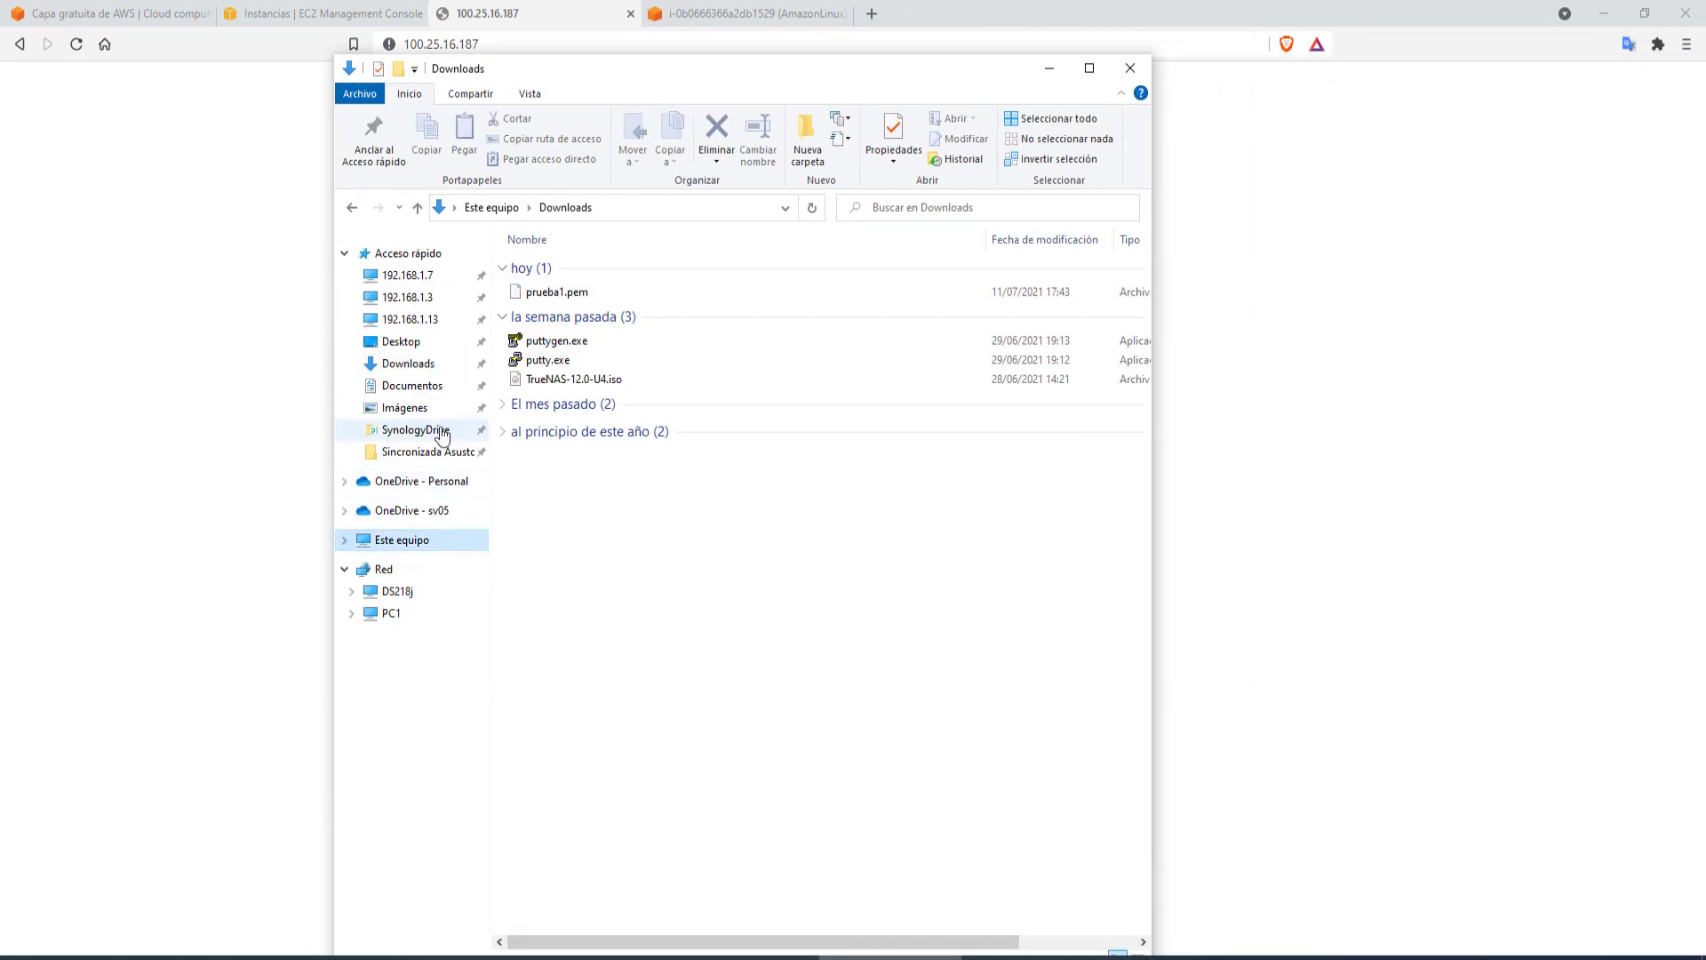
pyautogui.click(545, 362)
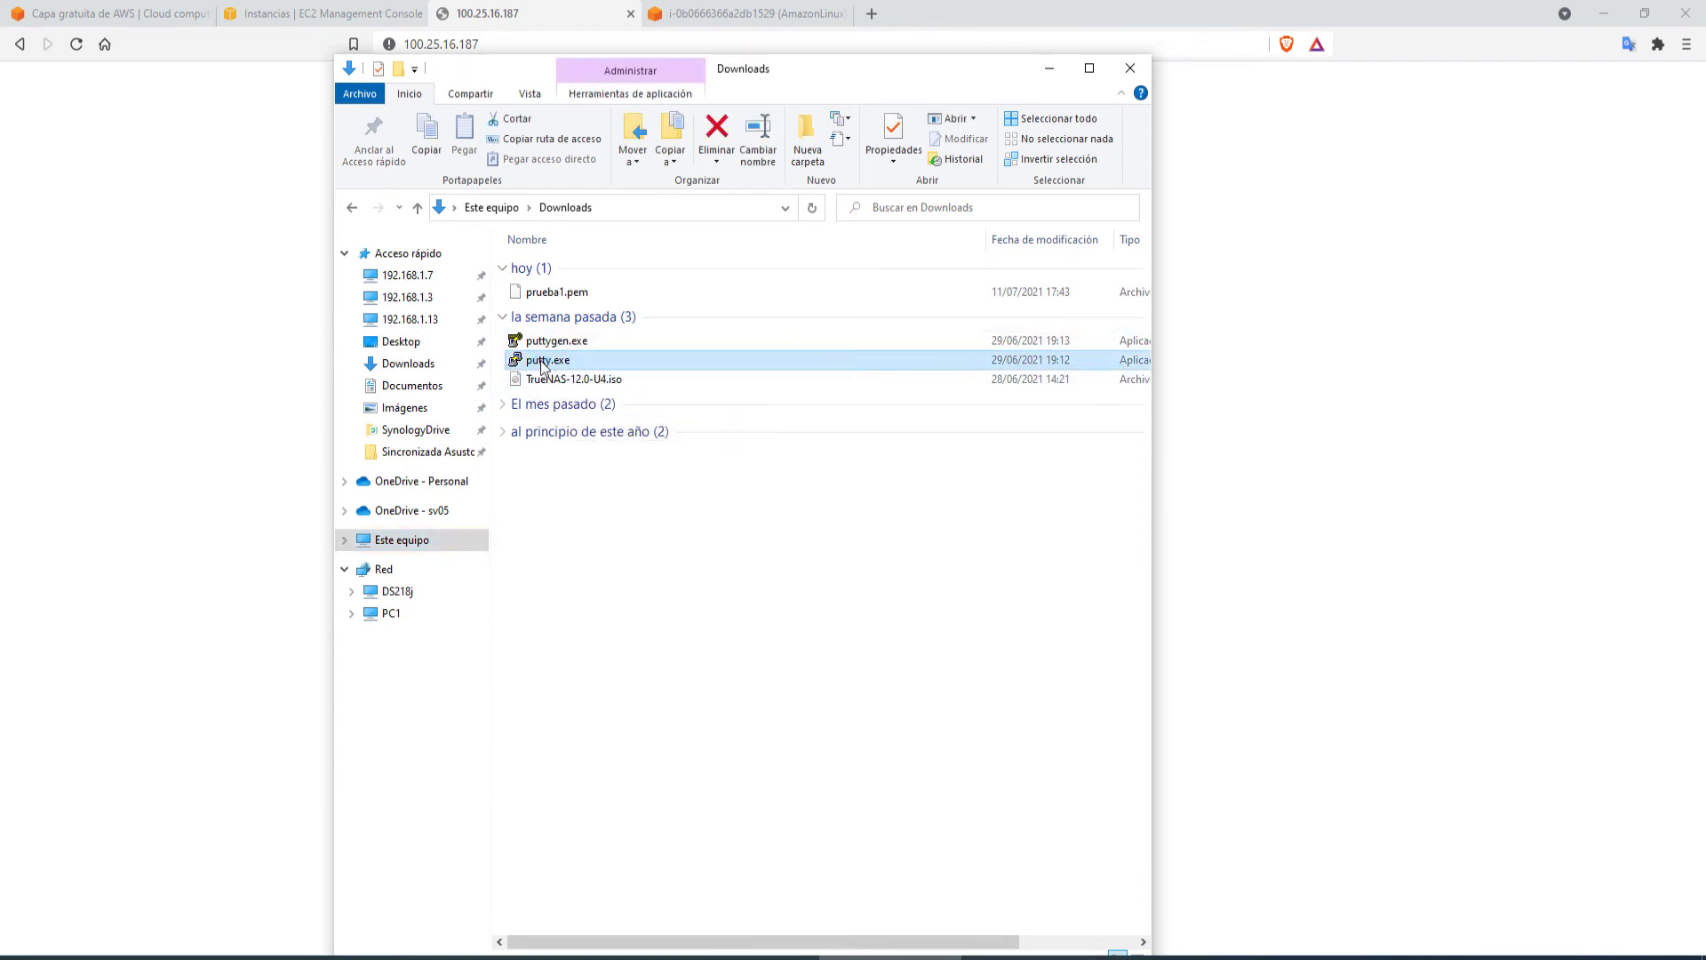
pyautogui.doubleClick(545, 362)
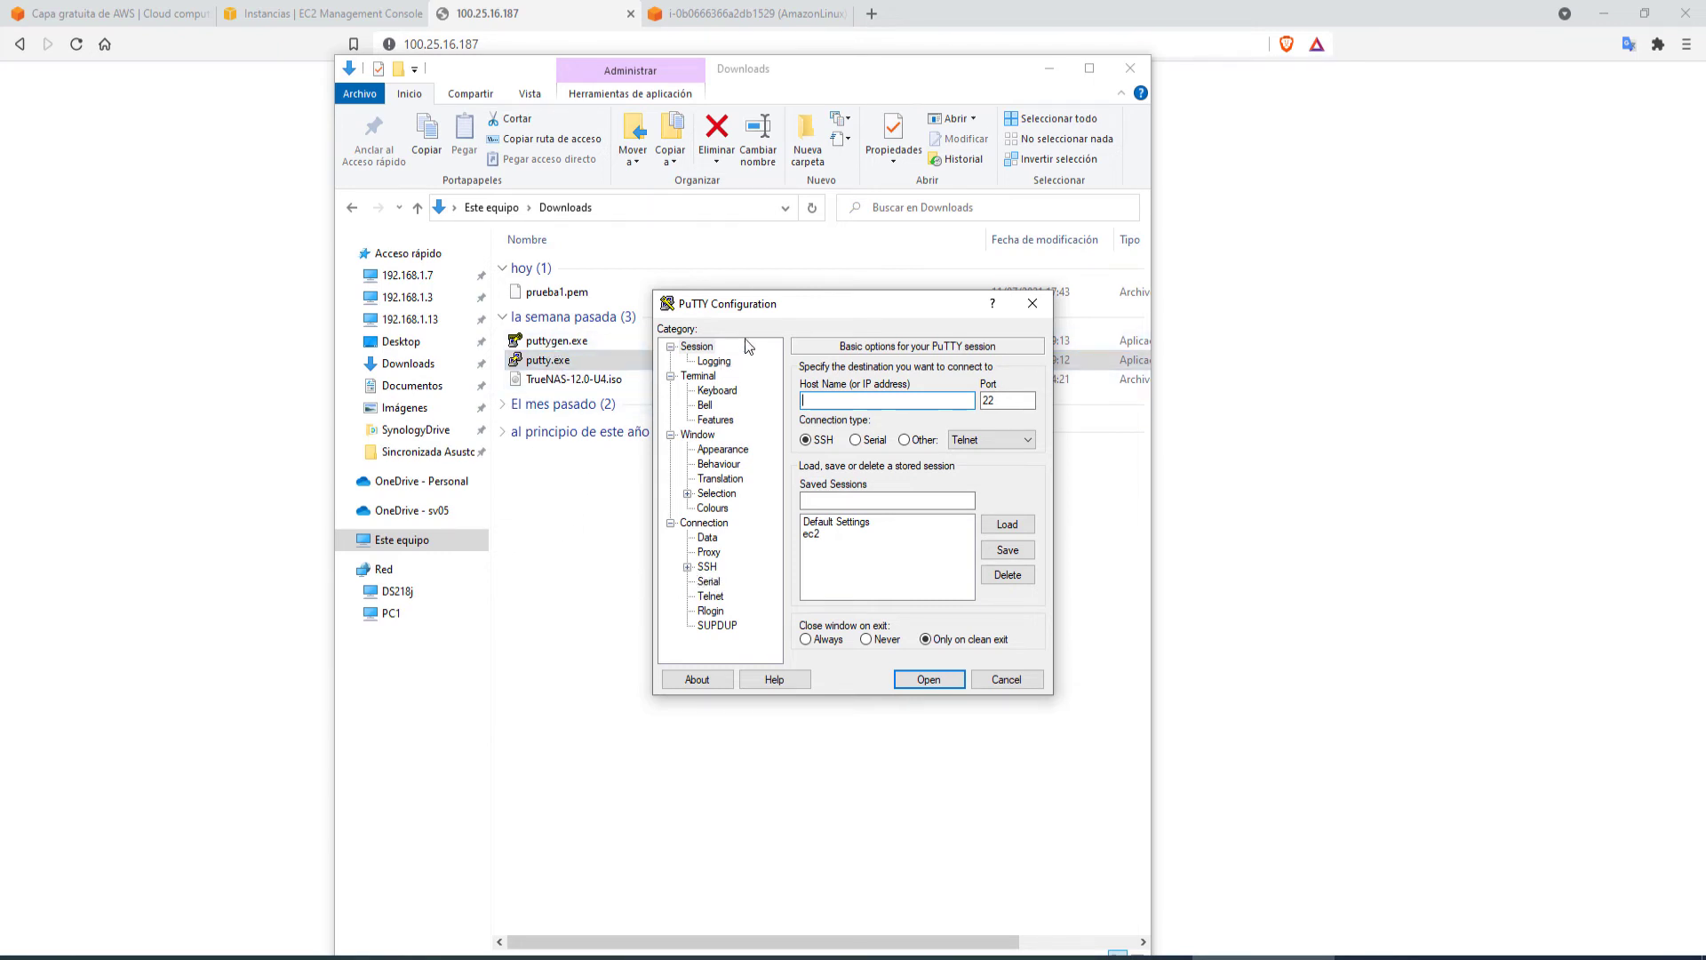
pyautogui.moveTo(747, 303); pyautogui.dragTo(894, 309)
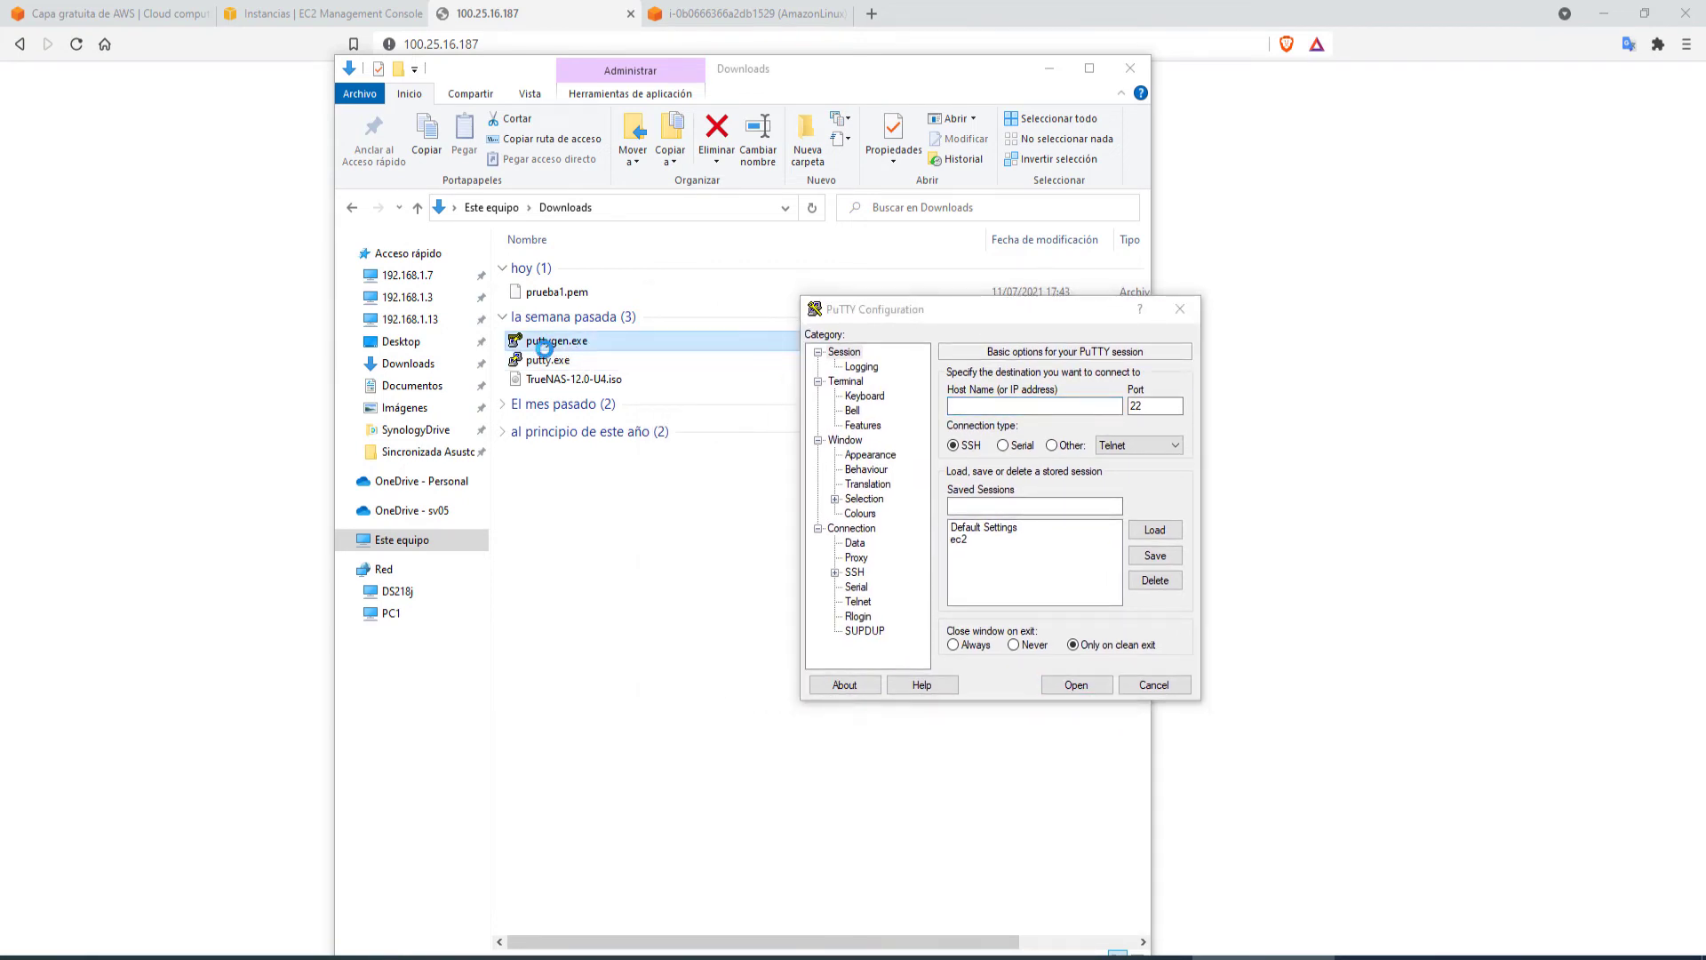
# Step: Launch puttygen.exe from the Downloads folder and move its window so prueba1.pem stays visible
pyautogui.click(558, 349)
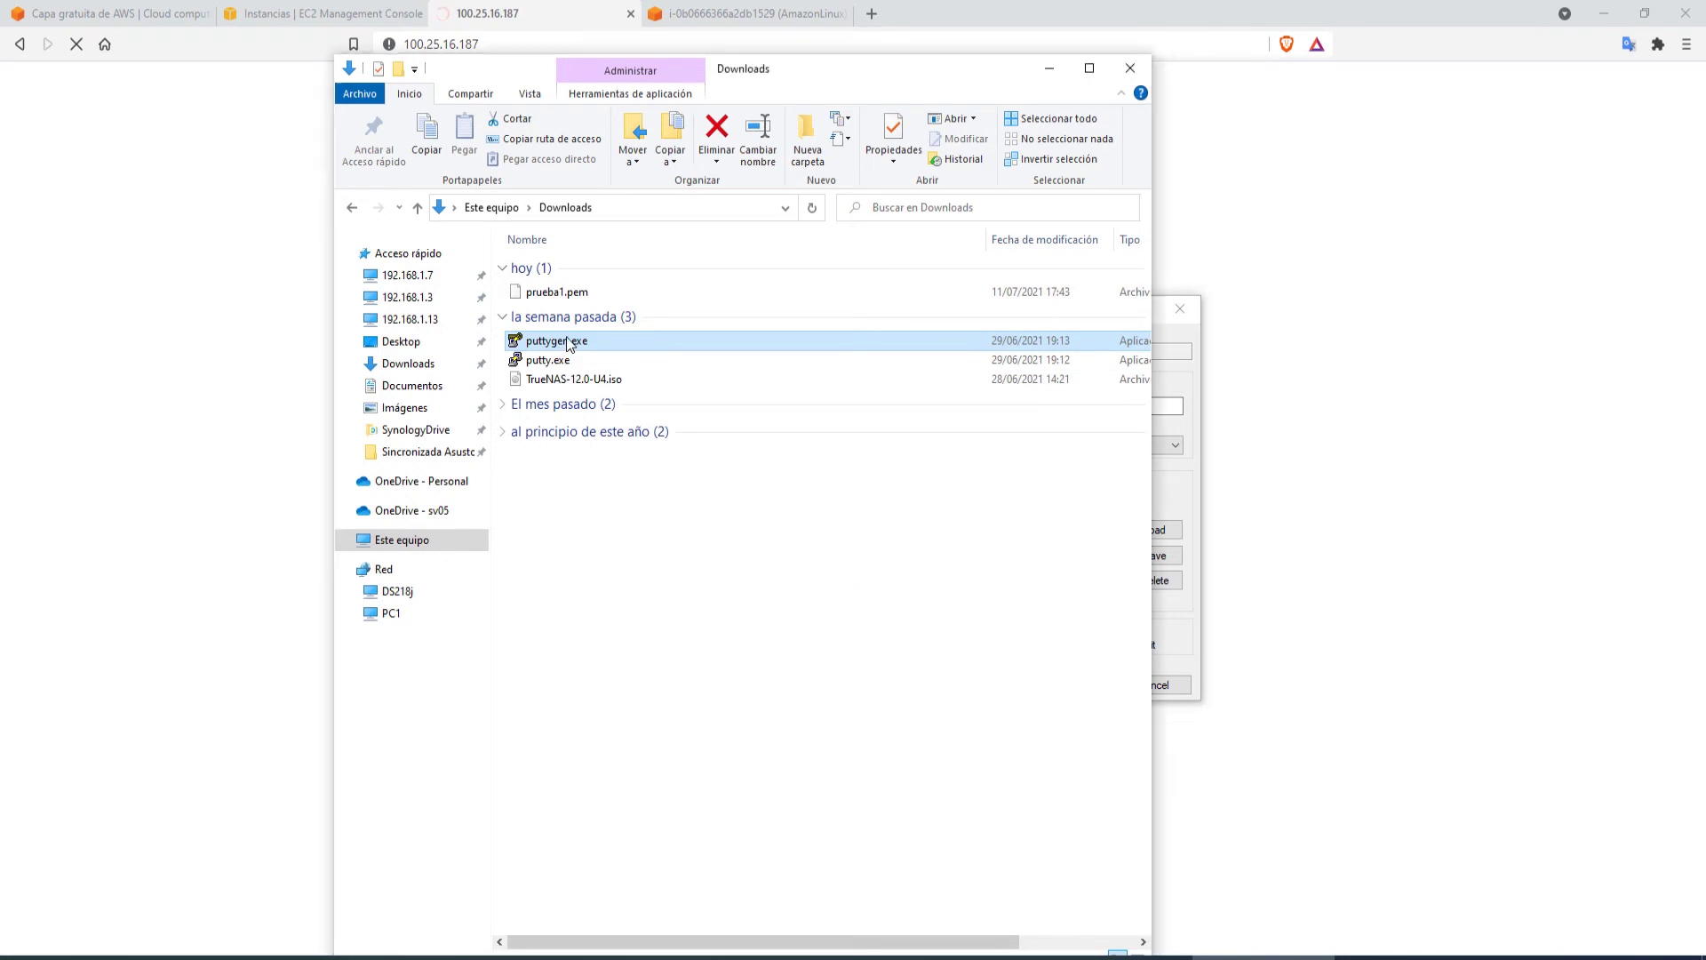
pyautogui.doubleClick(567, 338)
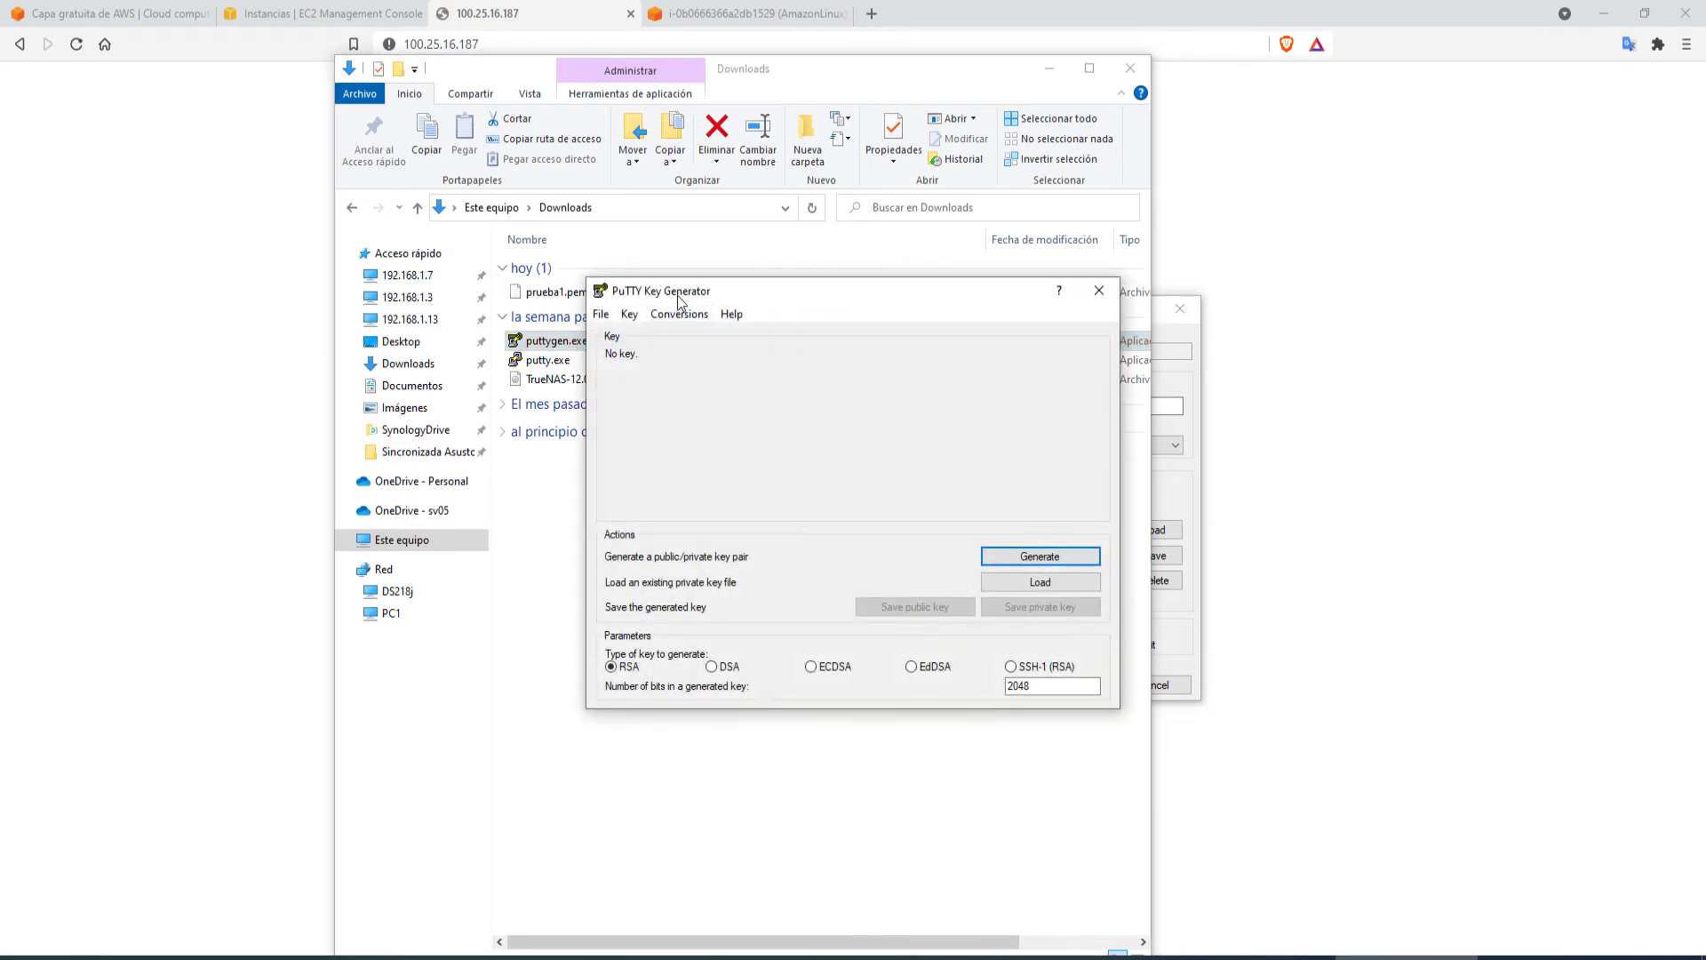
pyautogui.moveTo(678, 296); pyautogui.dragTo(569, 331)
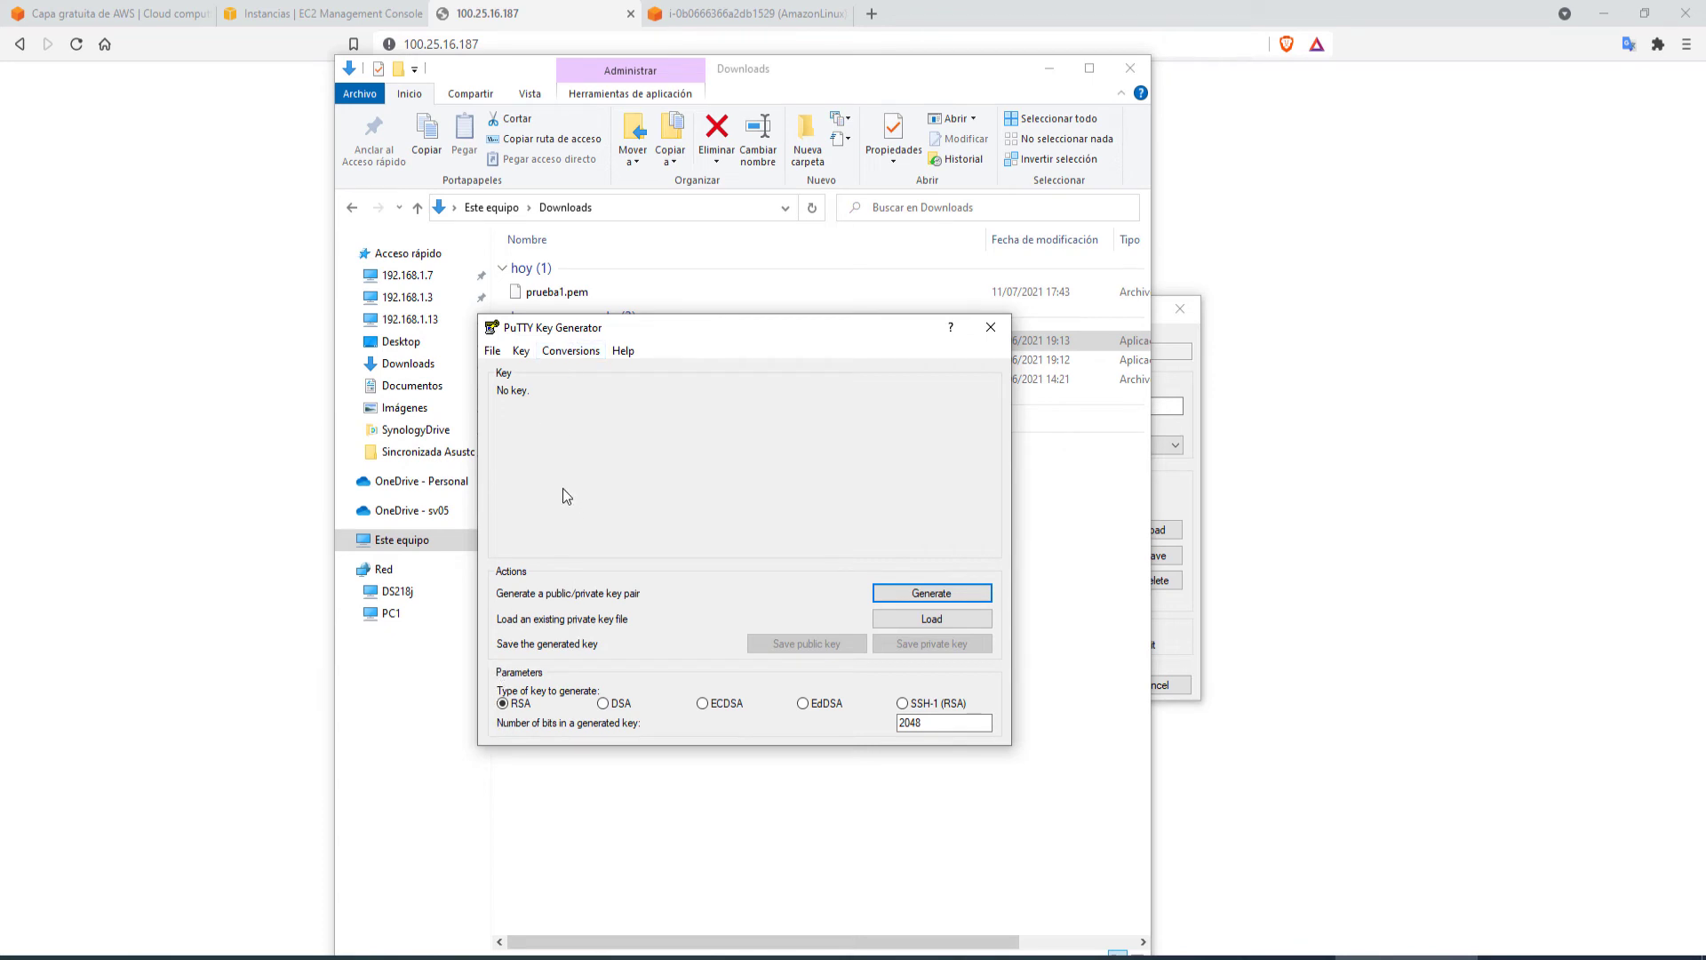
# Step: Load the private key file prueba1.pem from Downloads into PuTTY Key Generator, listing all file types to find it
pyautogui.click(930, 620)
pyautogui.click(915, 626)
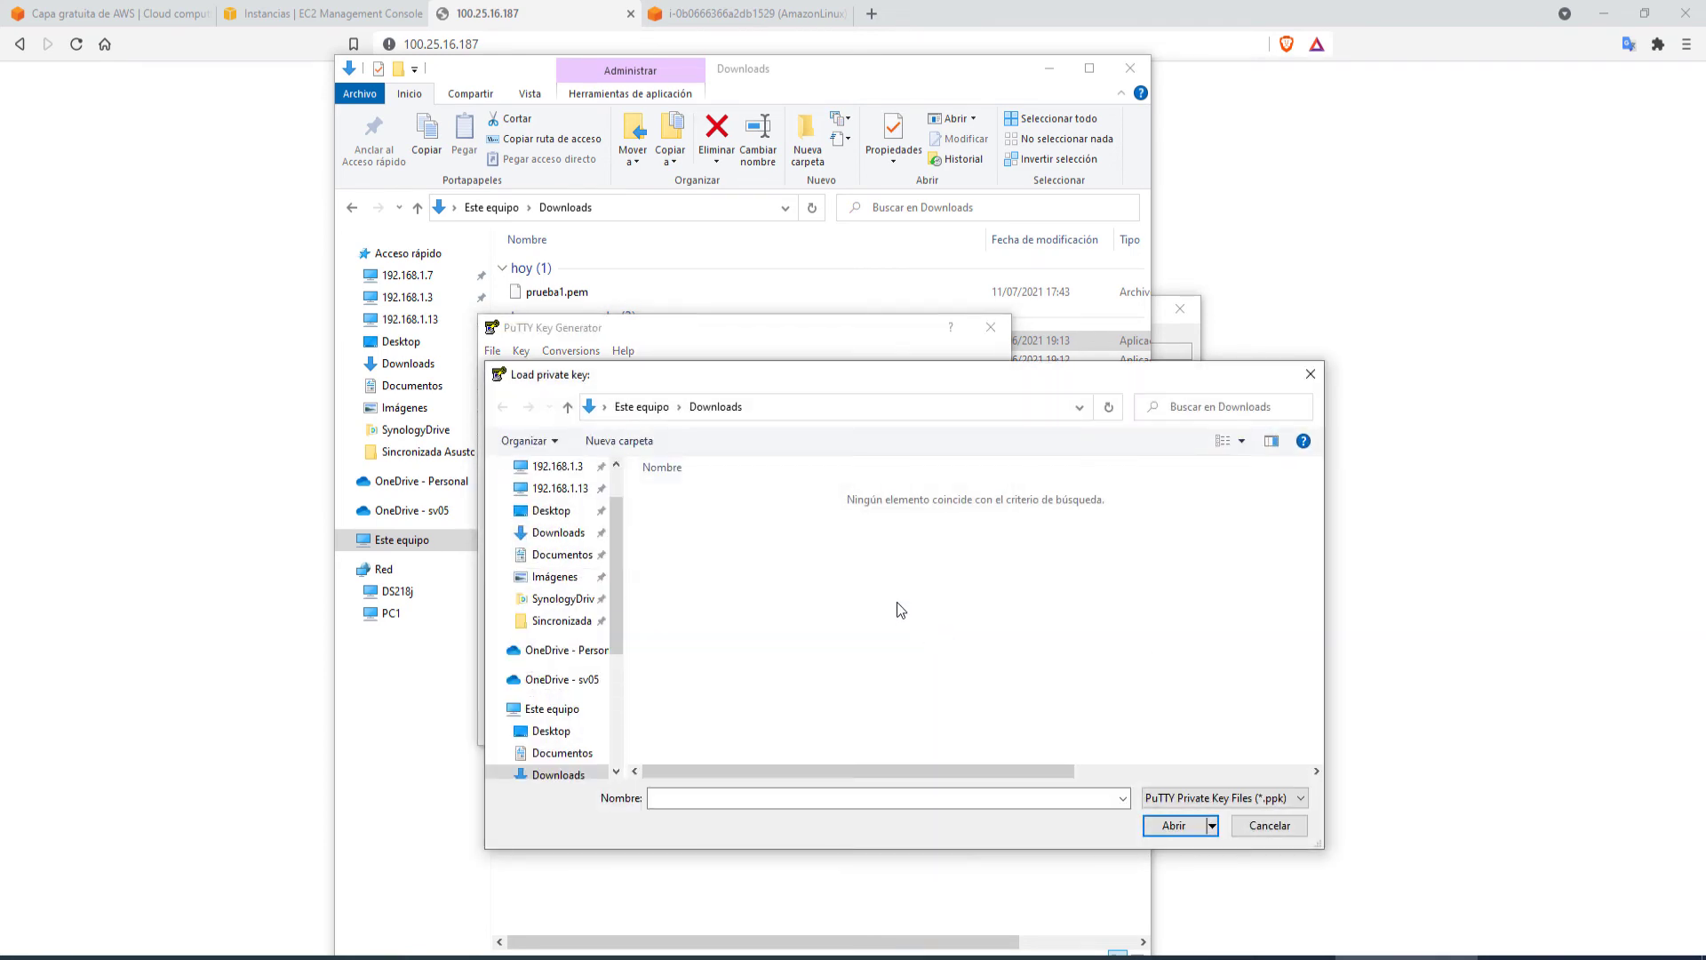
pyautogui.click(540, 533)
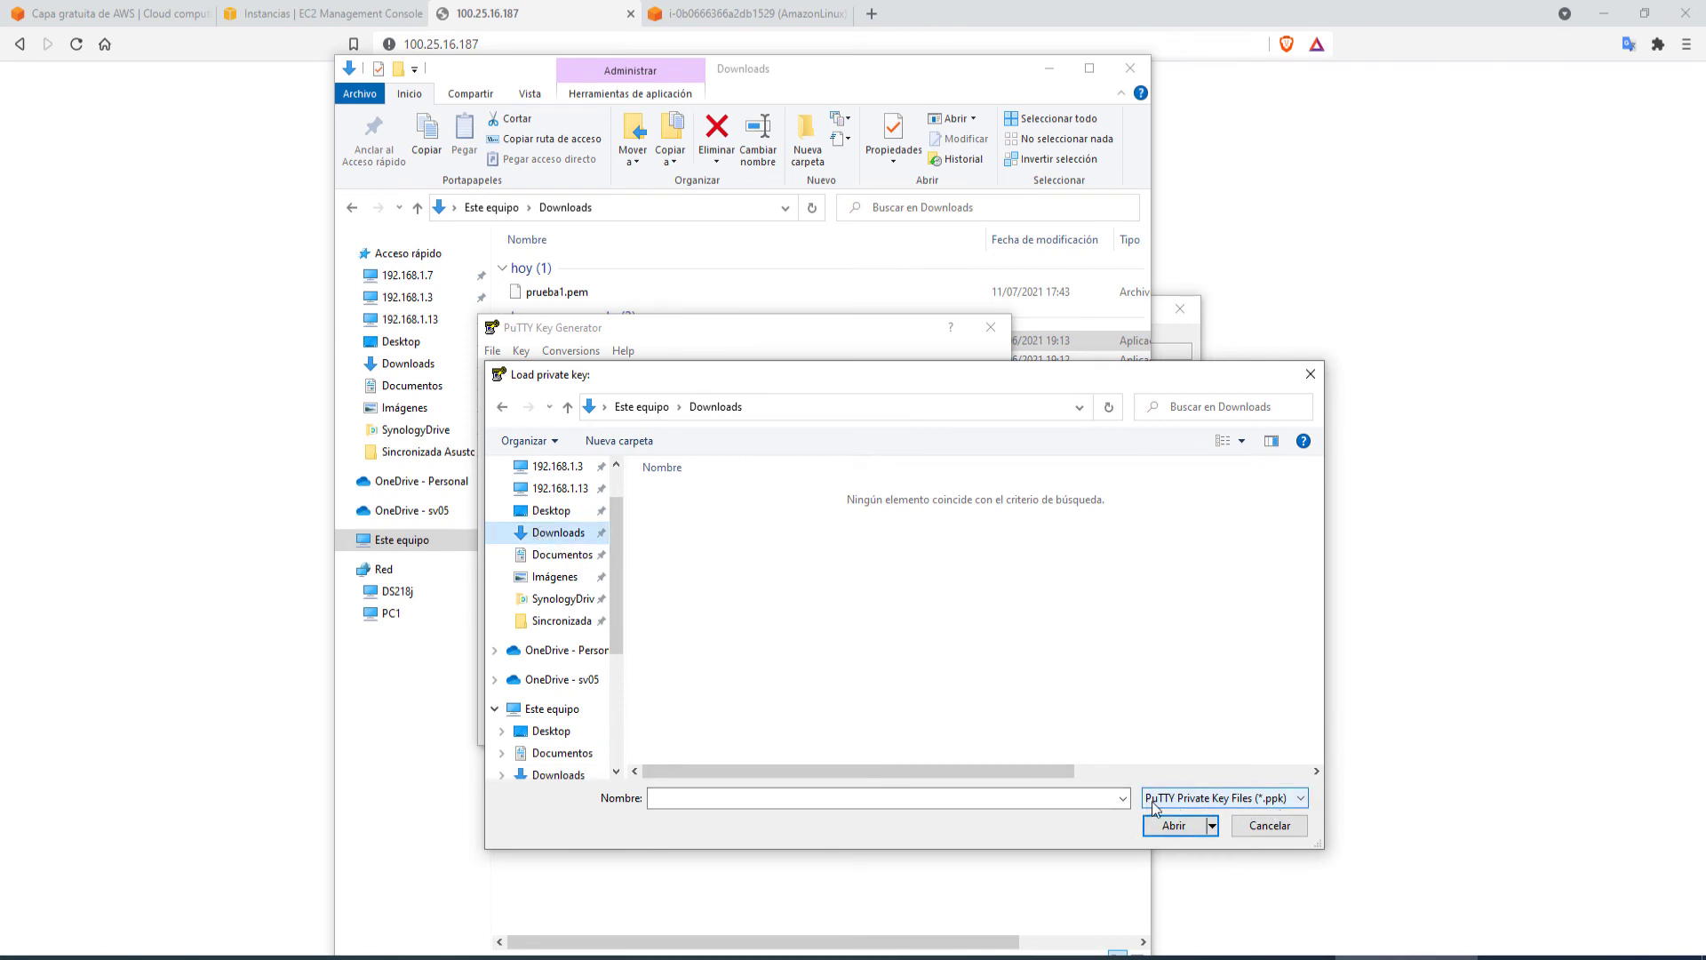
pyautogui.click(1288, 805)
pyautogui.click(1174, 831)
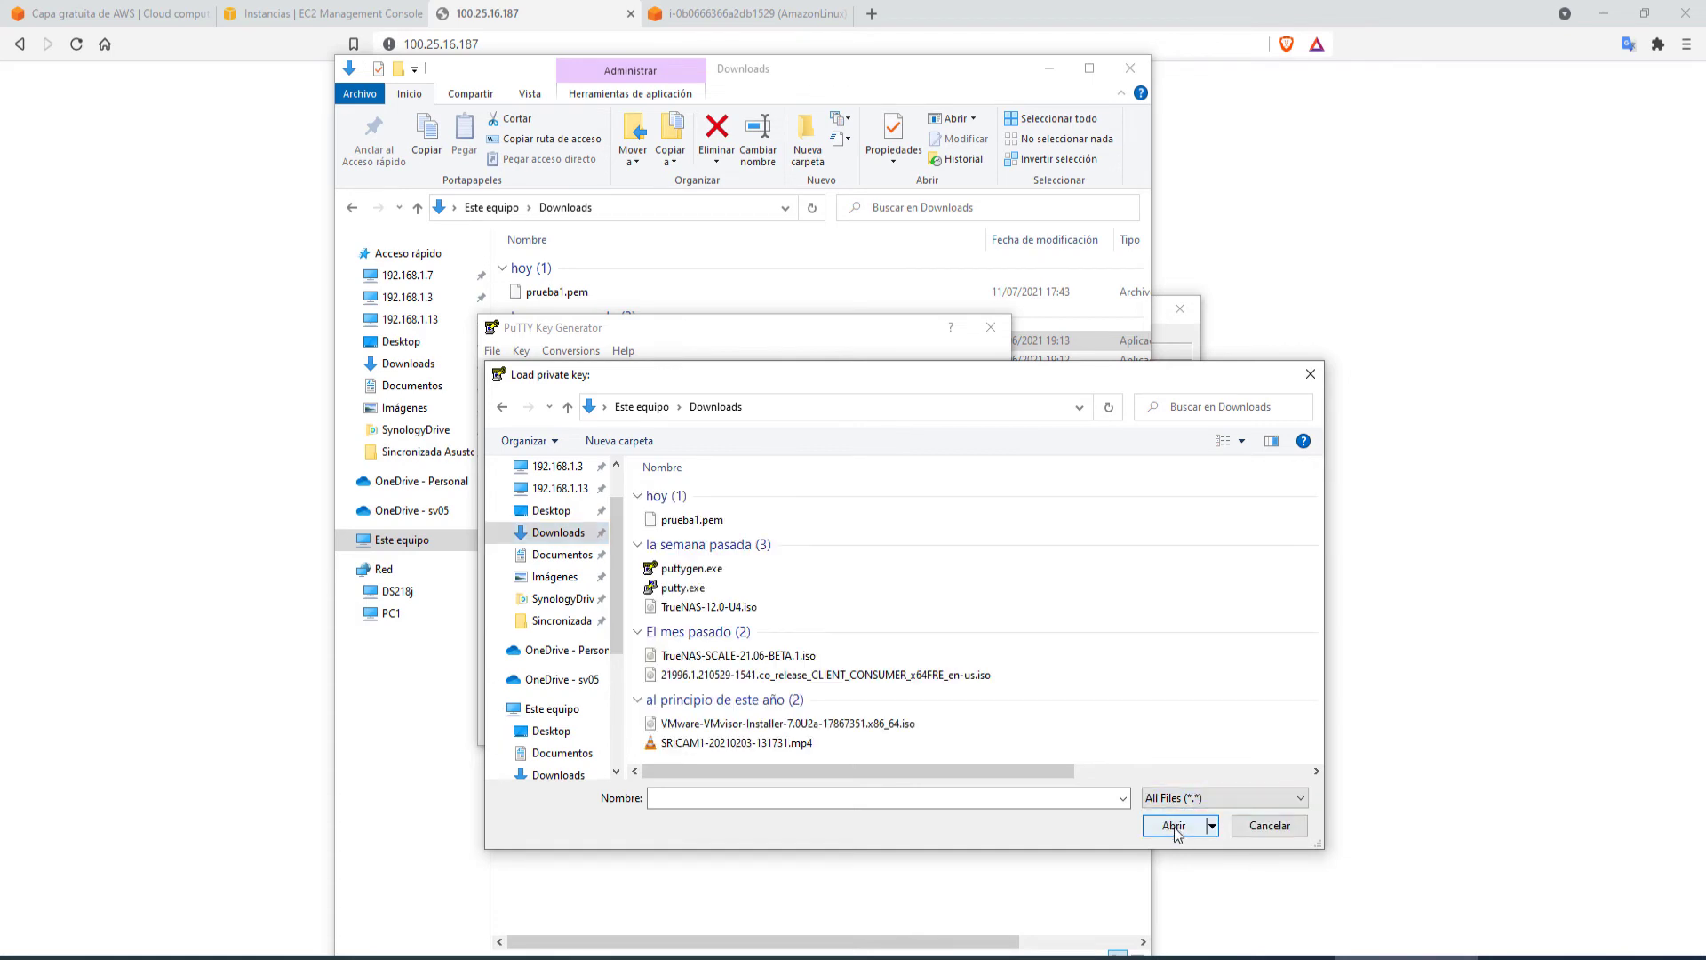
pyautogui.click(697, 528)
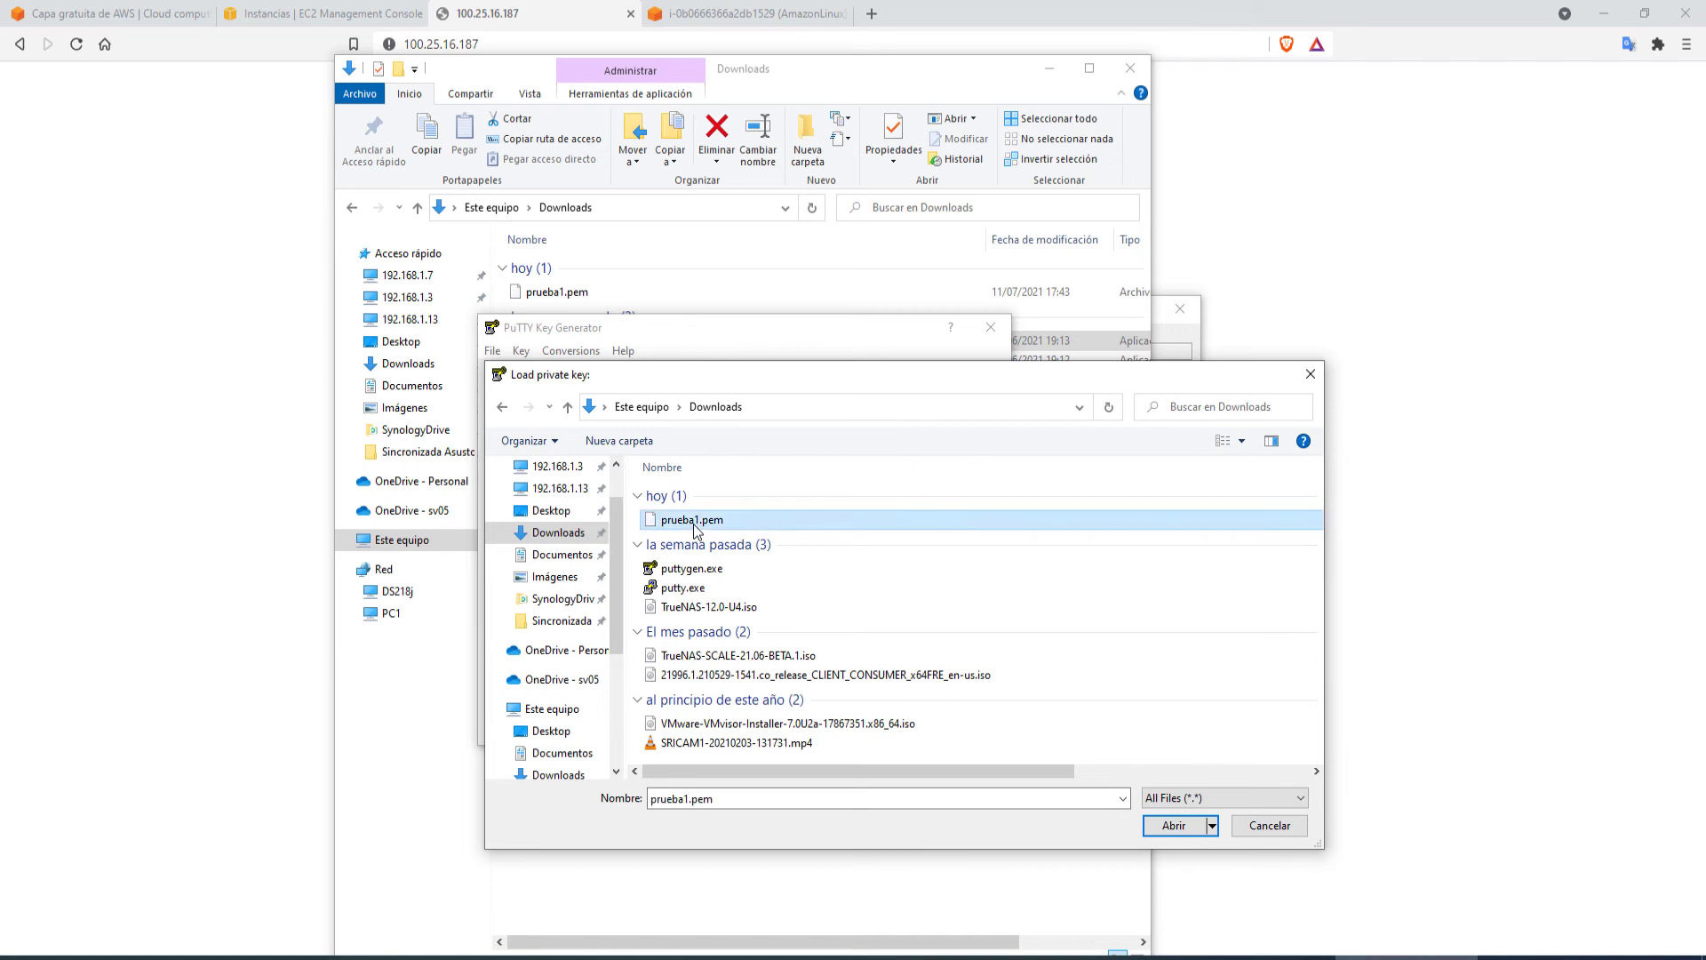
pyautogui.click(1178, 835)
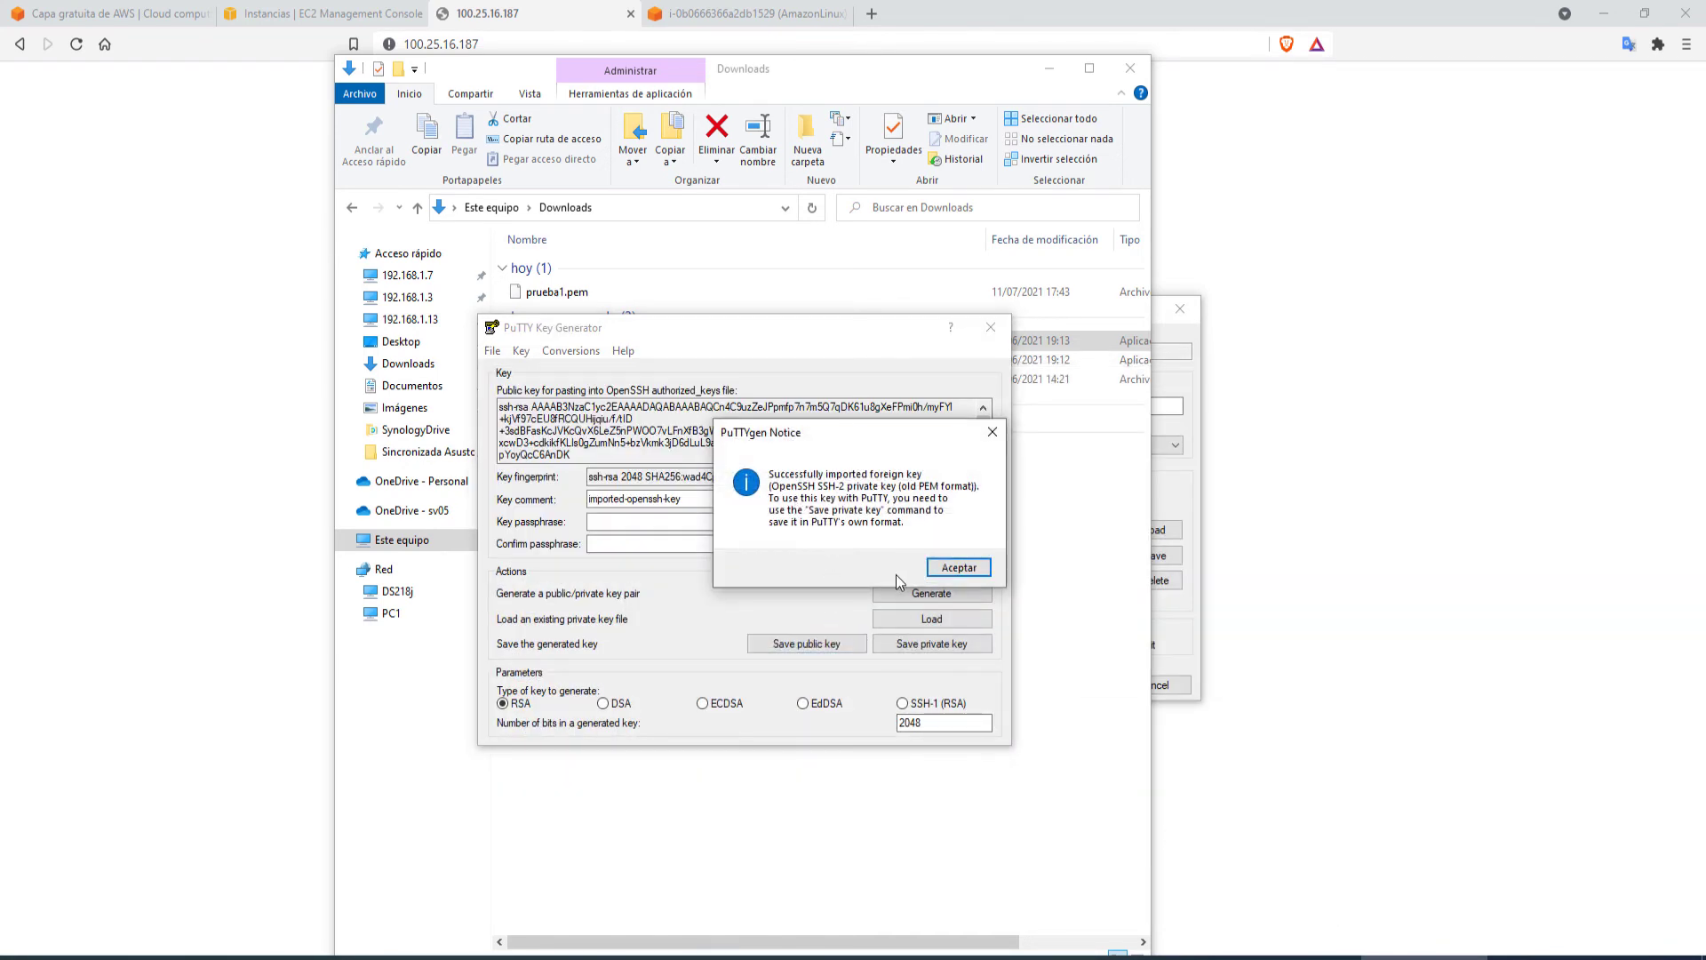
pyautogui.click(952, 568)
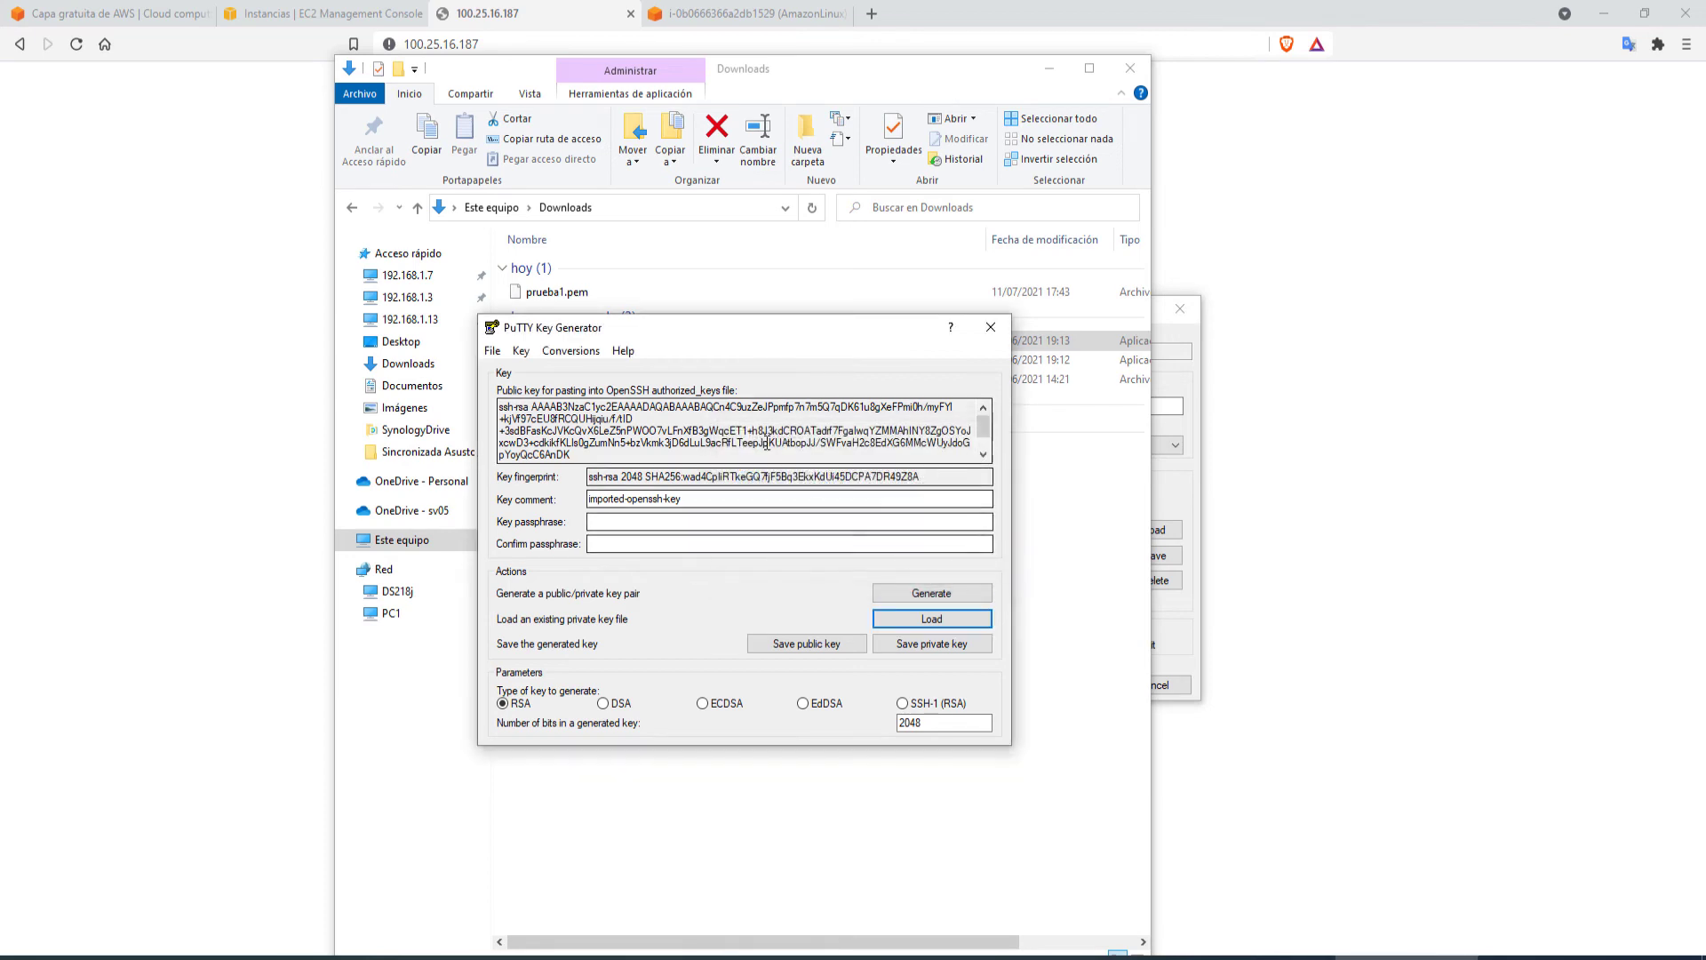
# Step: Save the imported private key in Downloads as a PuTTY key file named prueba1 and close PuTTY Key Generator
pyautogui.click(493, 351)
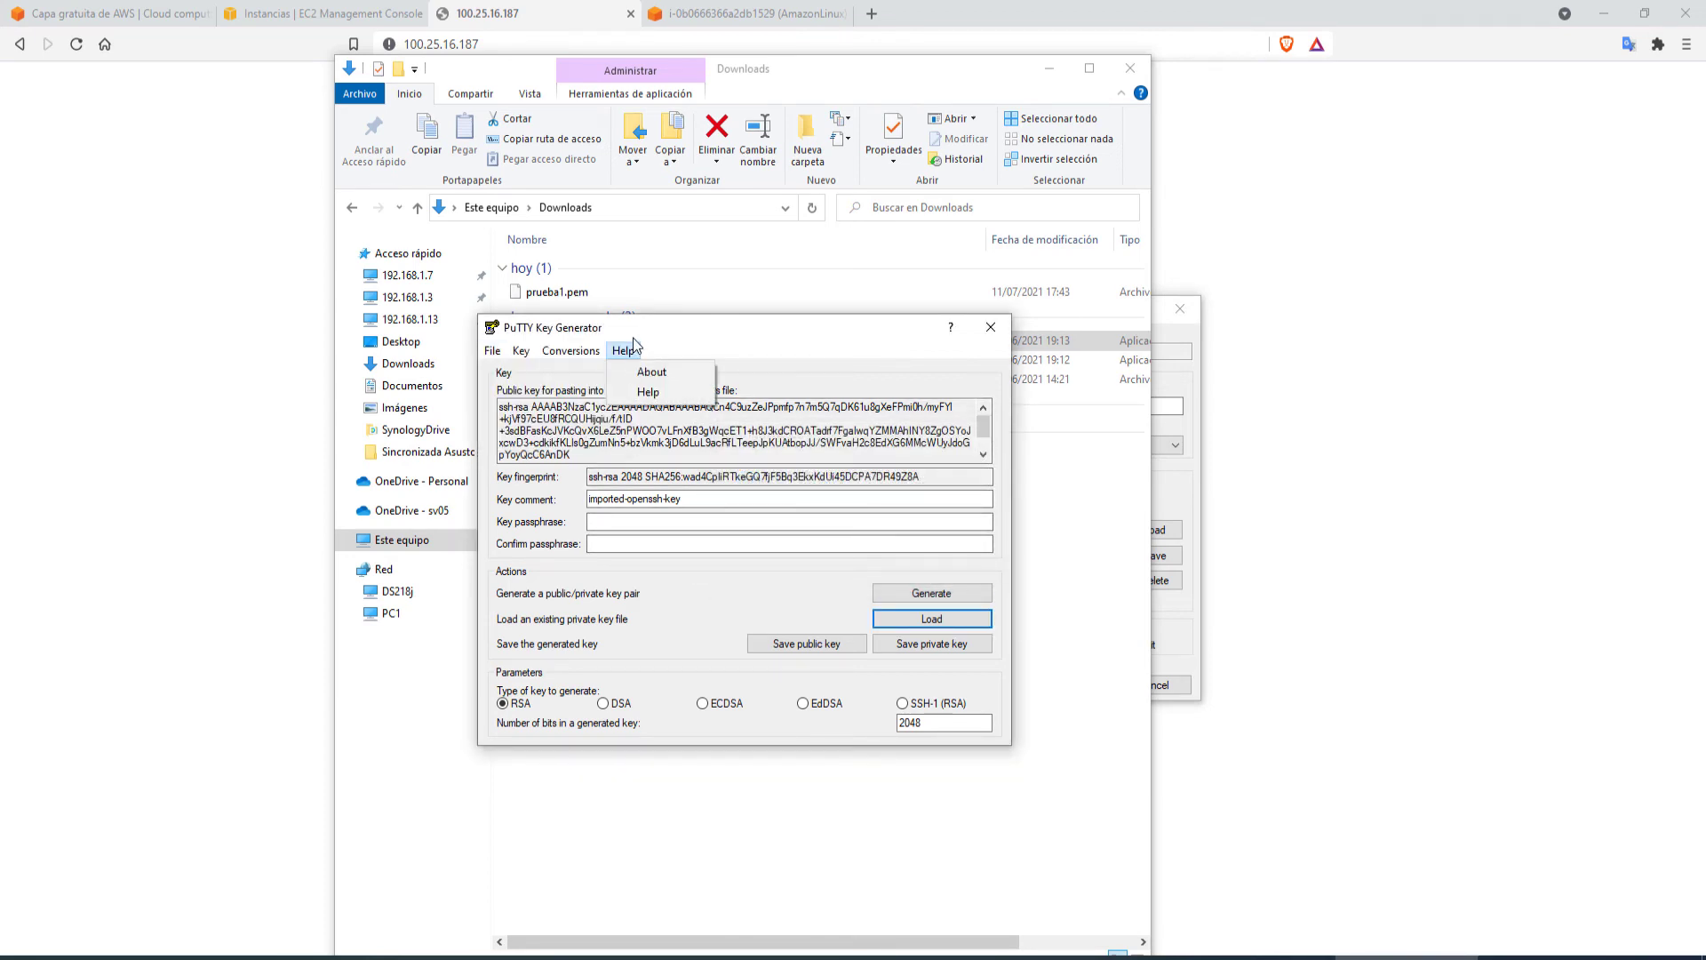
pyautogui.moveTo(634, 327)
pyautogui.mouseDown()
pyautogui.moveTo(642, 427)
pyautogui.moveTo(640, 324)
pyautogui.mouseUp()
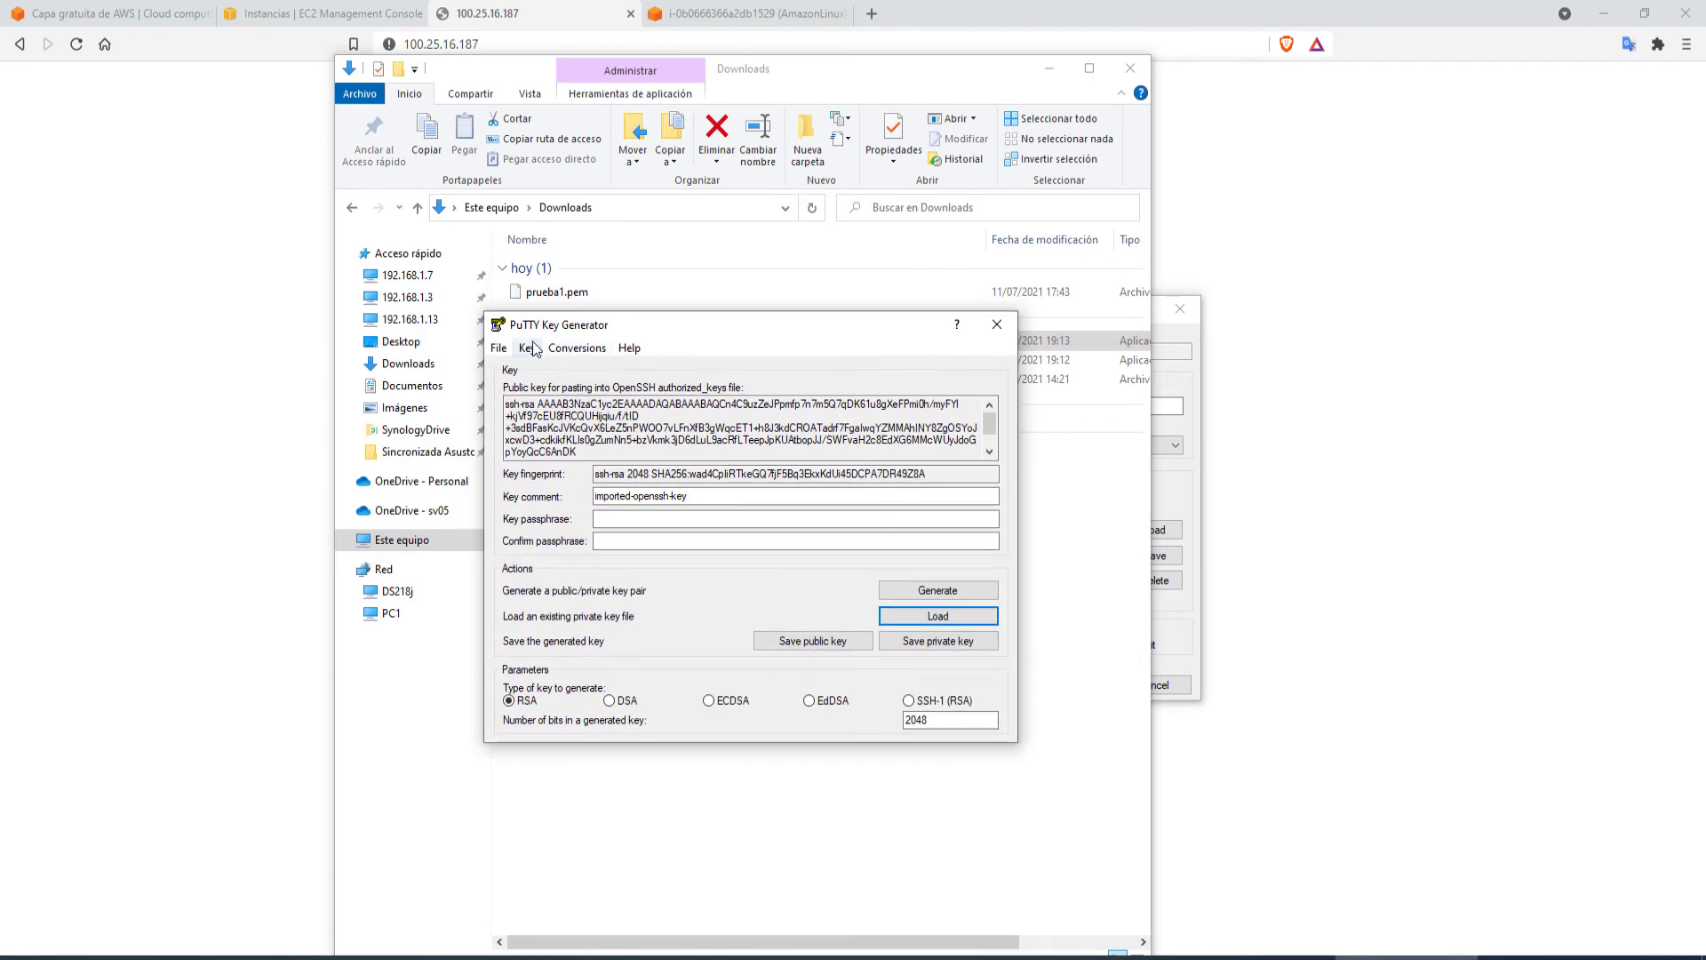
pyautogui.click(498, 347)
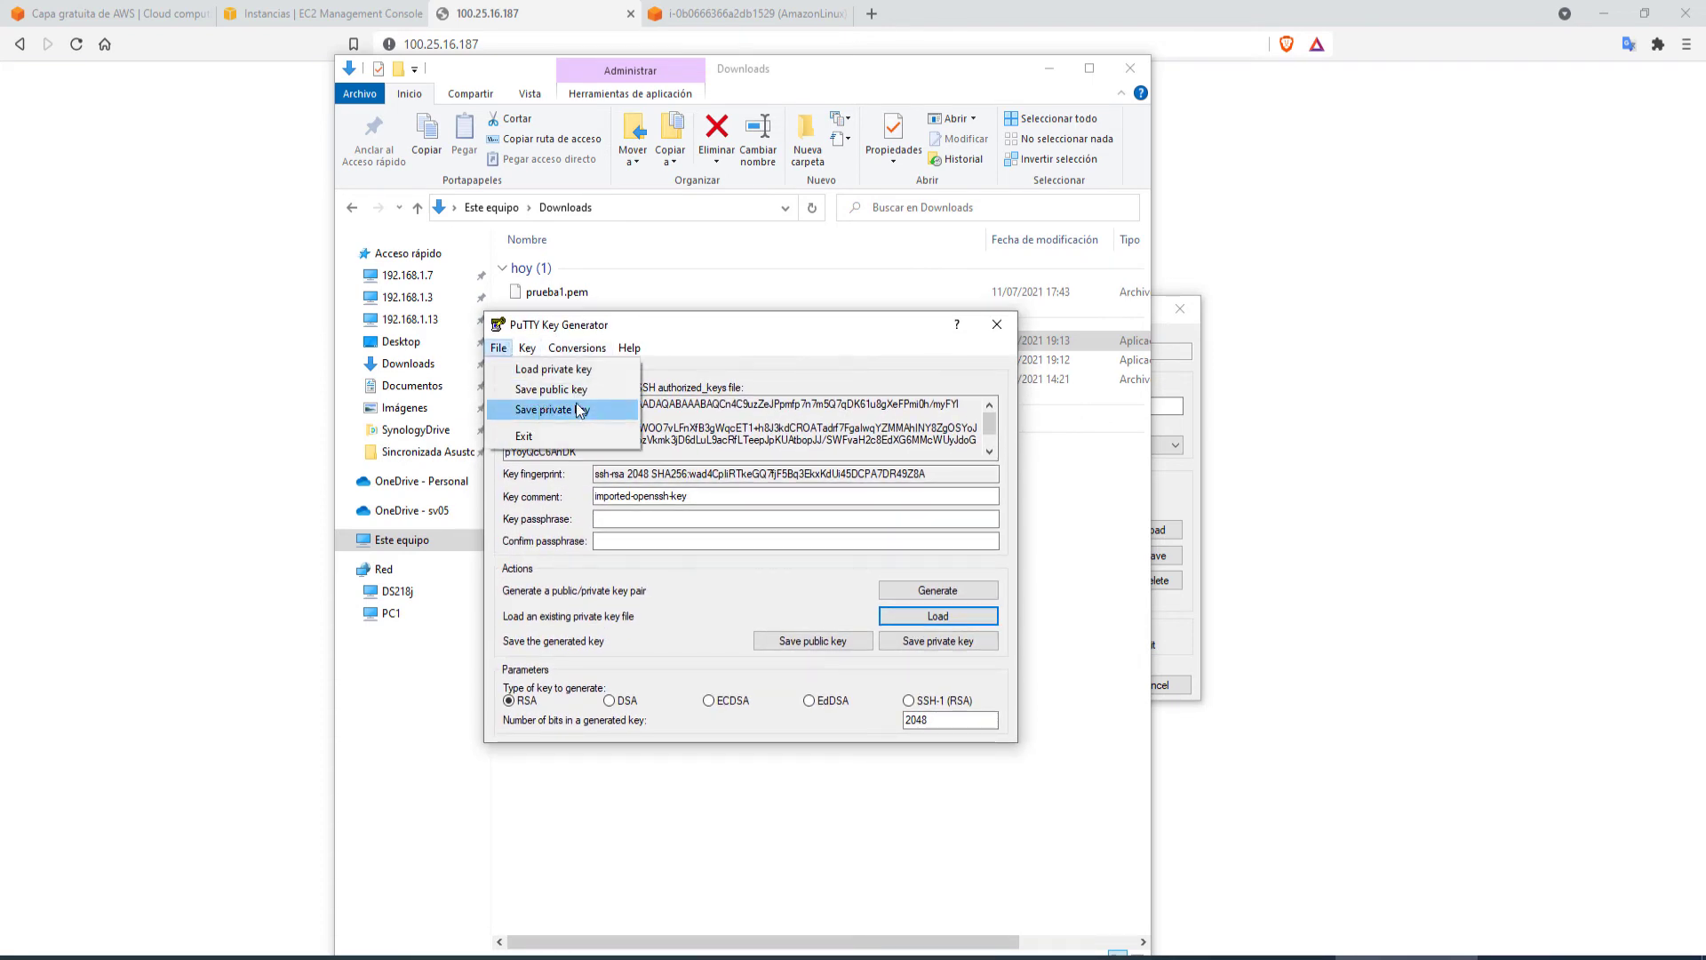
pyautogui.click(567, 409)
pyautogui.click(866, 554)
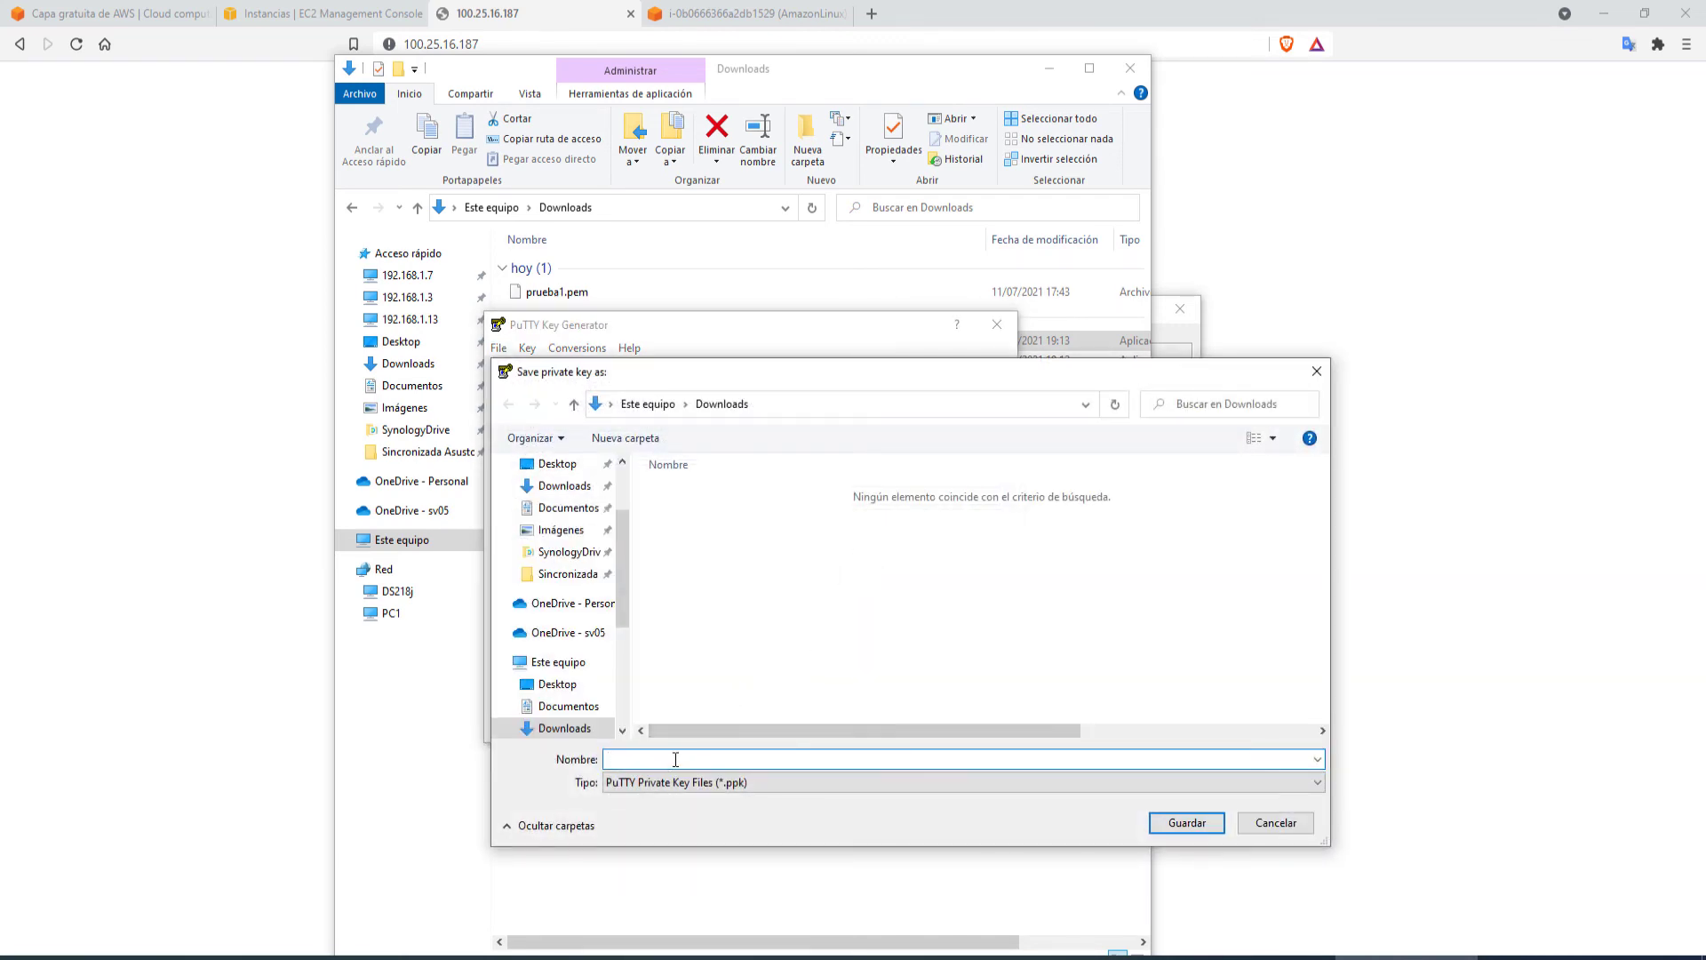
pyautogui.write('prueba1')
pyautogui.click(1175, 823)
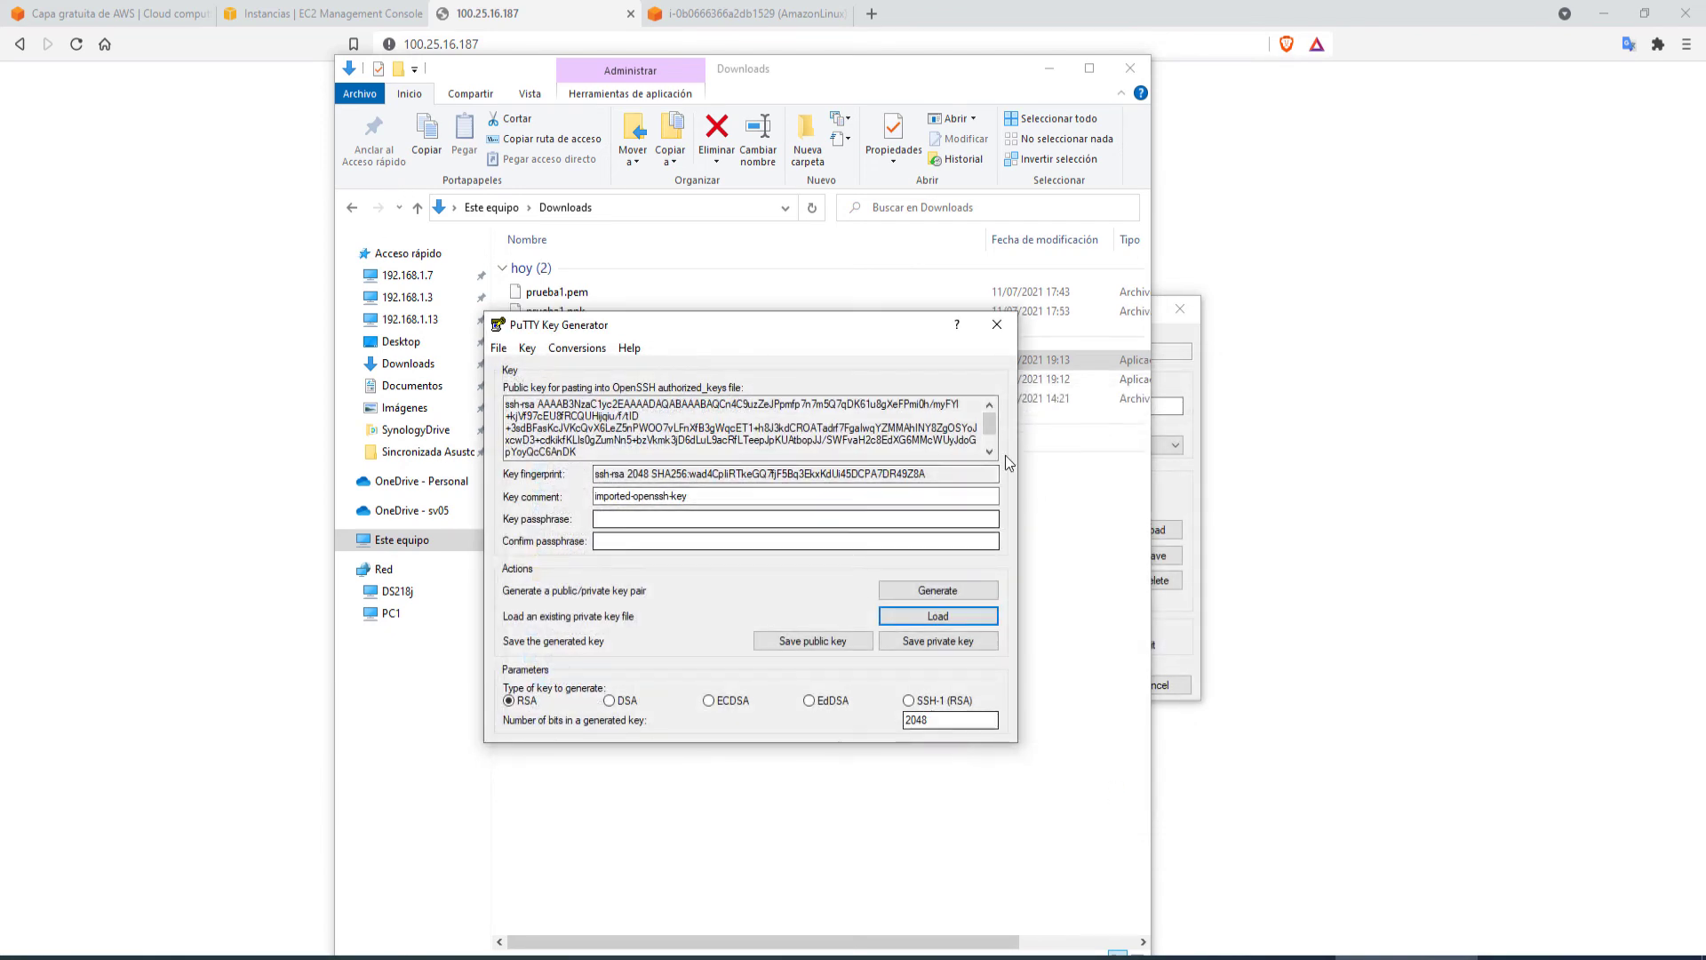
pyautogui.click(986, 327)
# Step: Compare the original prueba1.pem with the converted prueba1.ppk in the Downloads folder
pyautogui.click(558, 311)
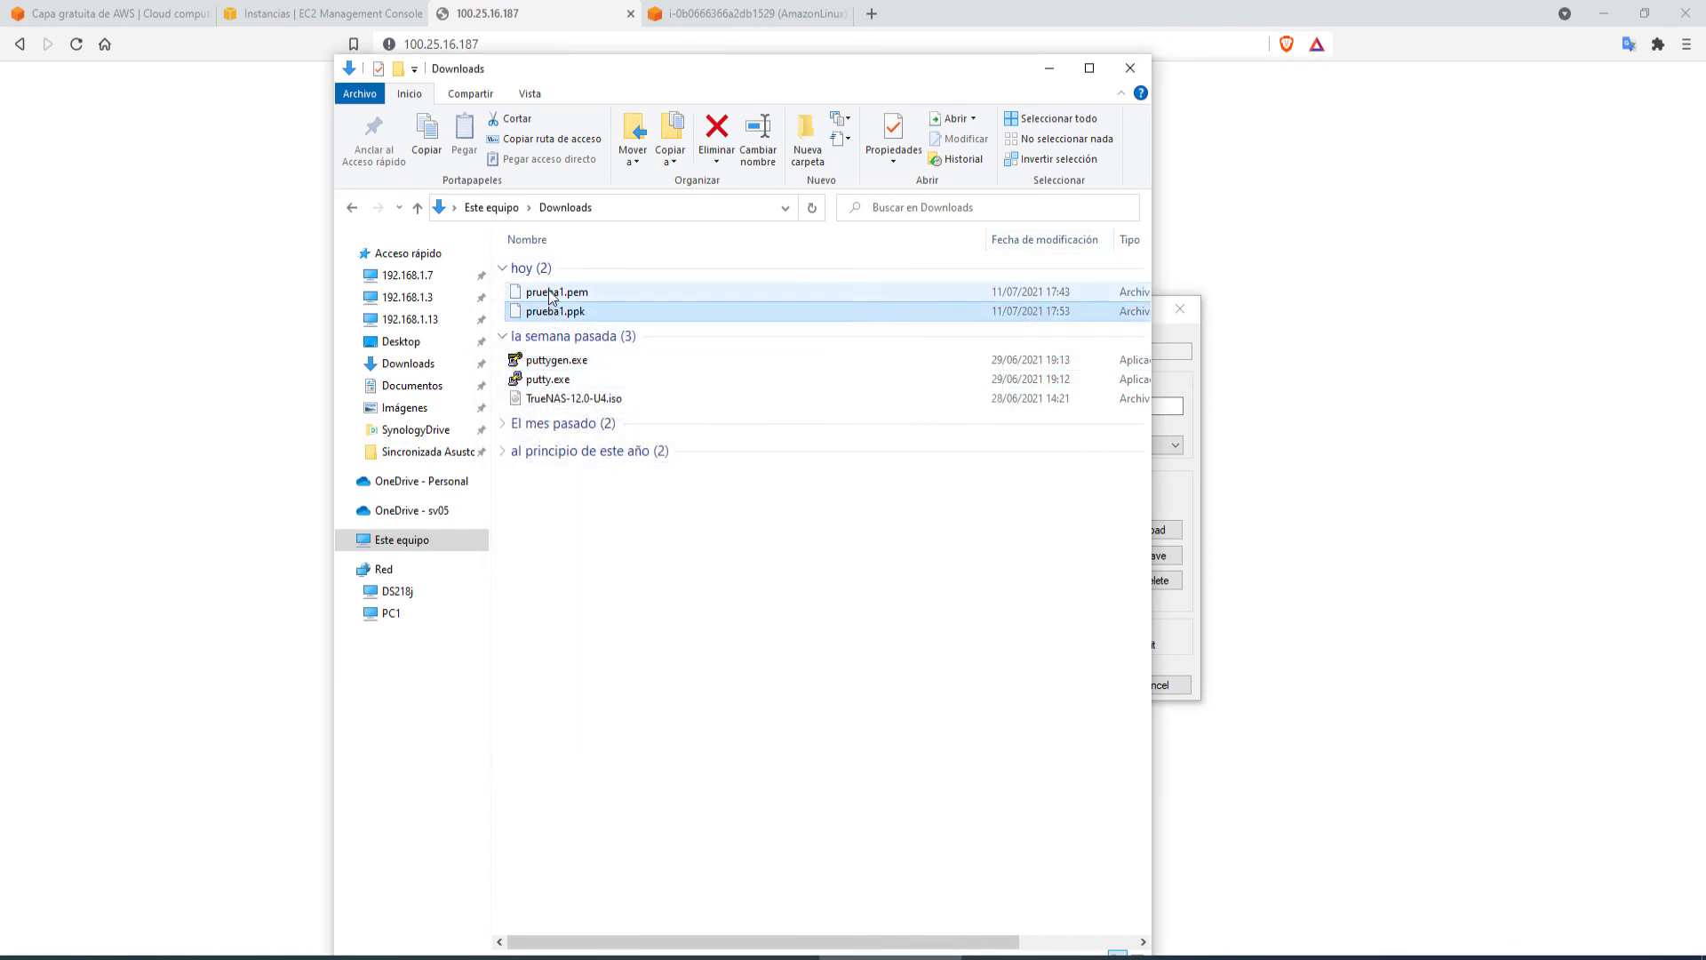
pyautogui.click(560, 295)
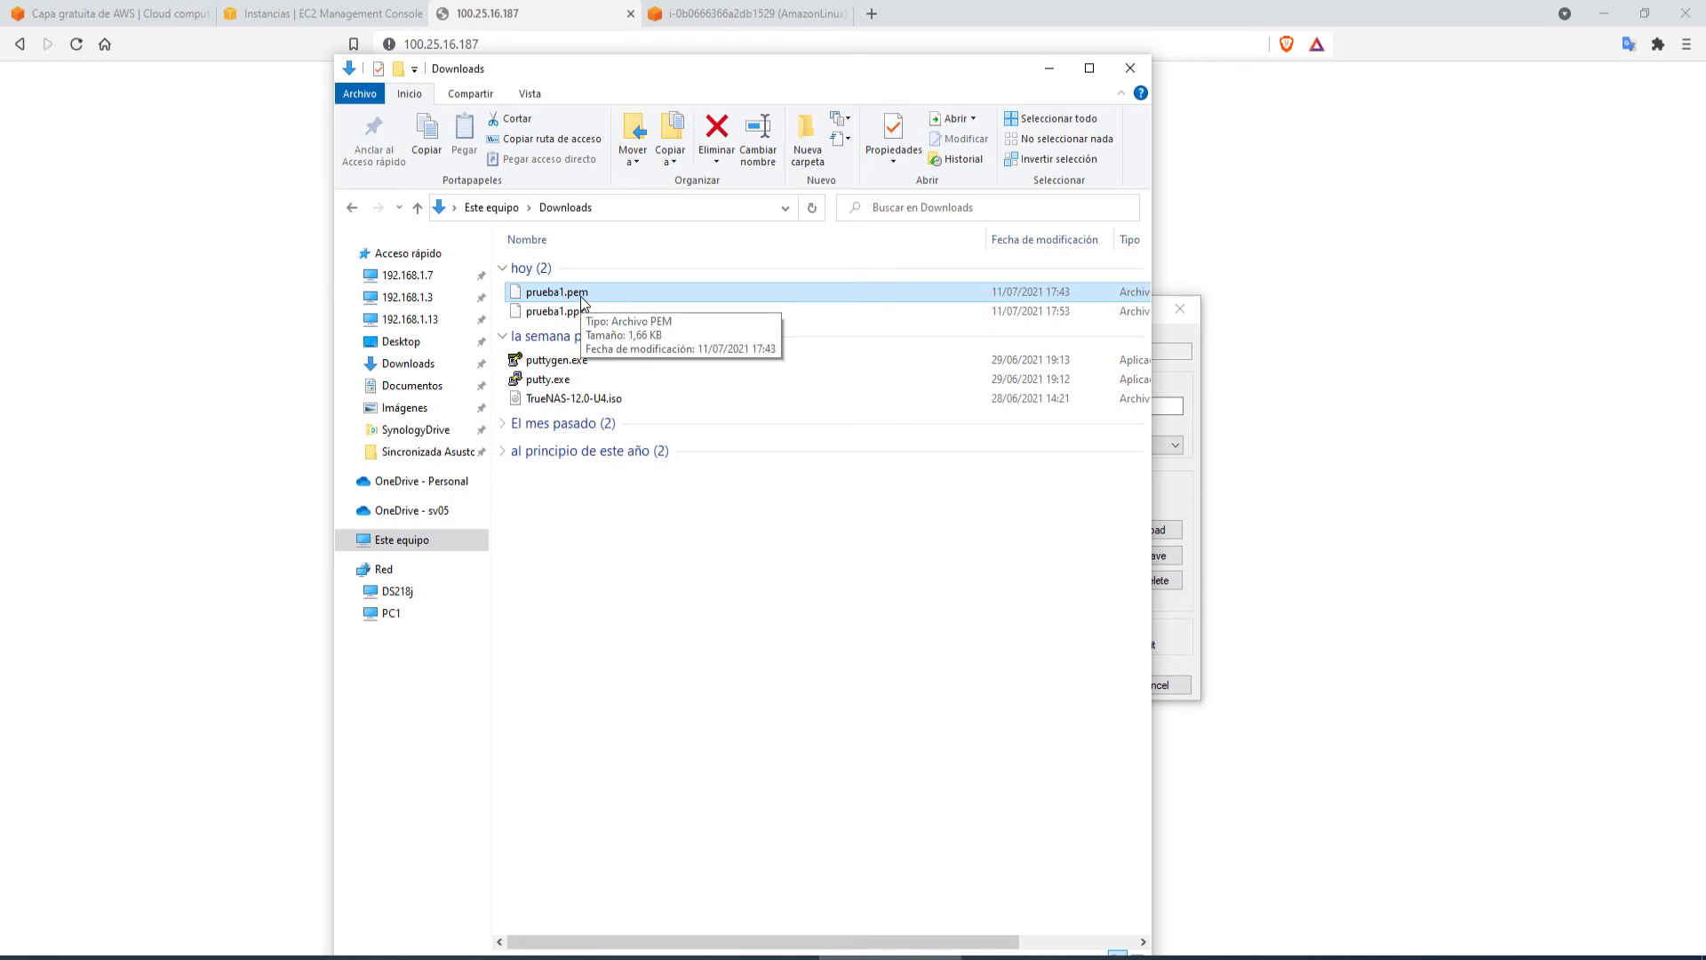
pyautogui.click(573, 312)
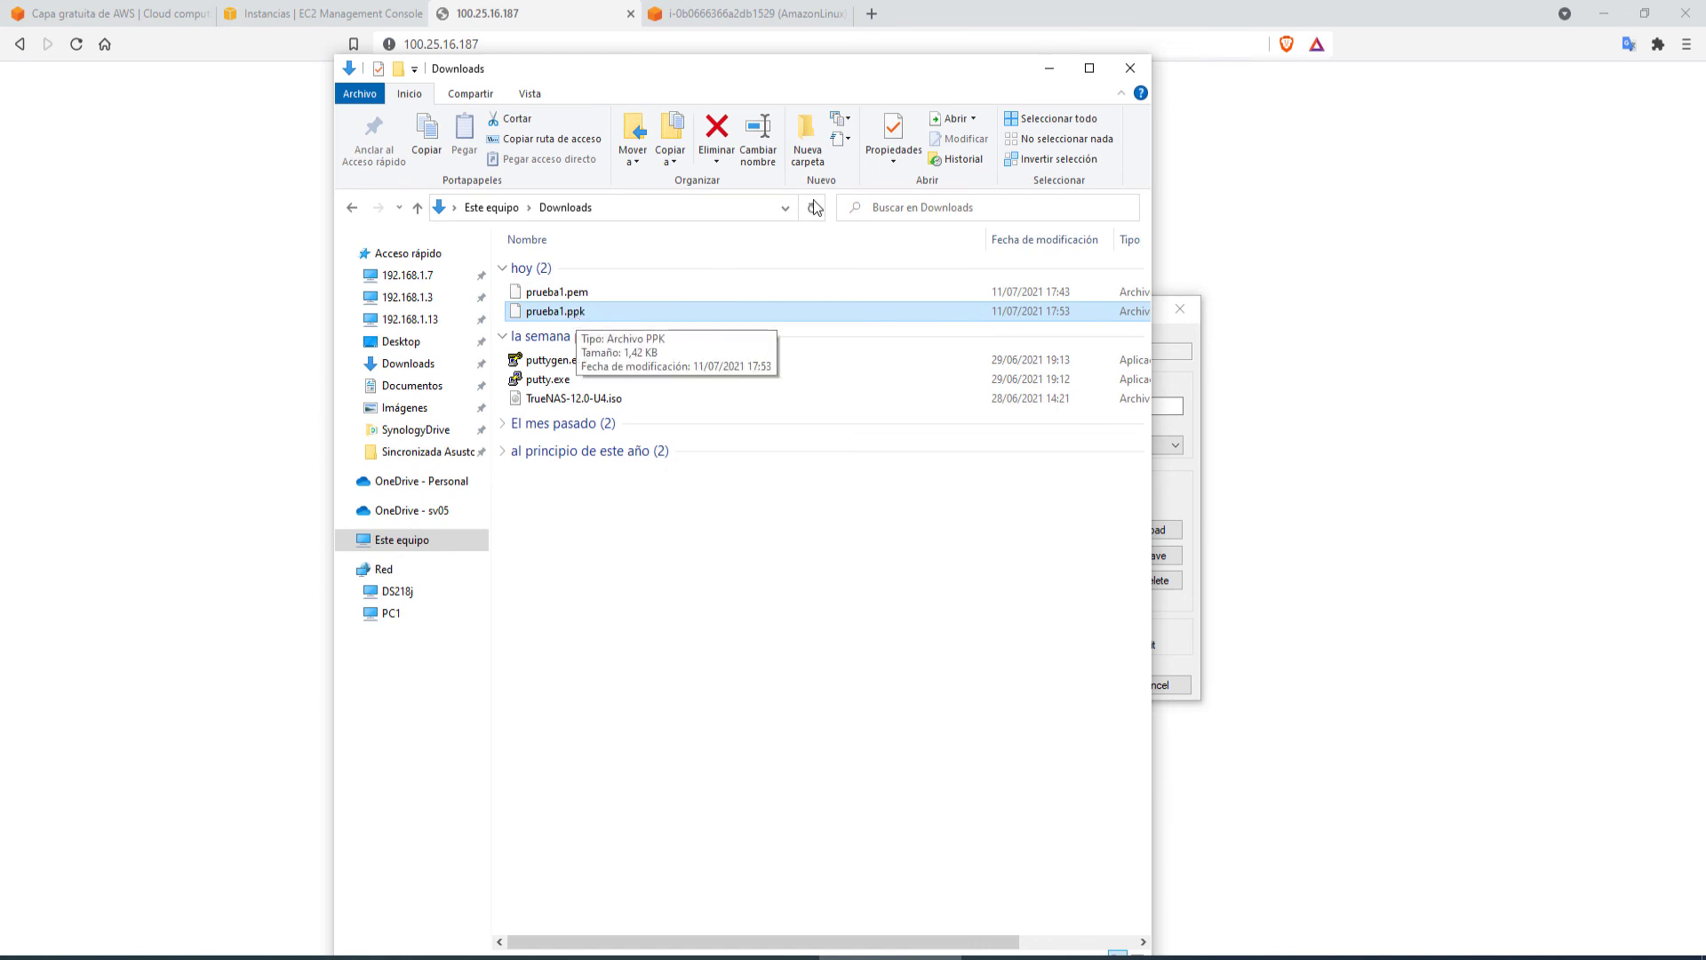
# Step: Copy the AmazonLinux instance's public IPv4 address 100.25.16.187 from the EC2 console into PuTTY's host name
pyautogui.click(1050, 71)
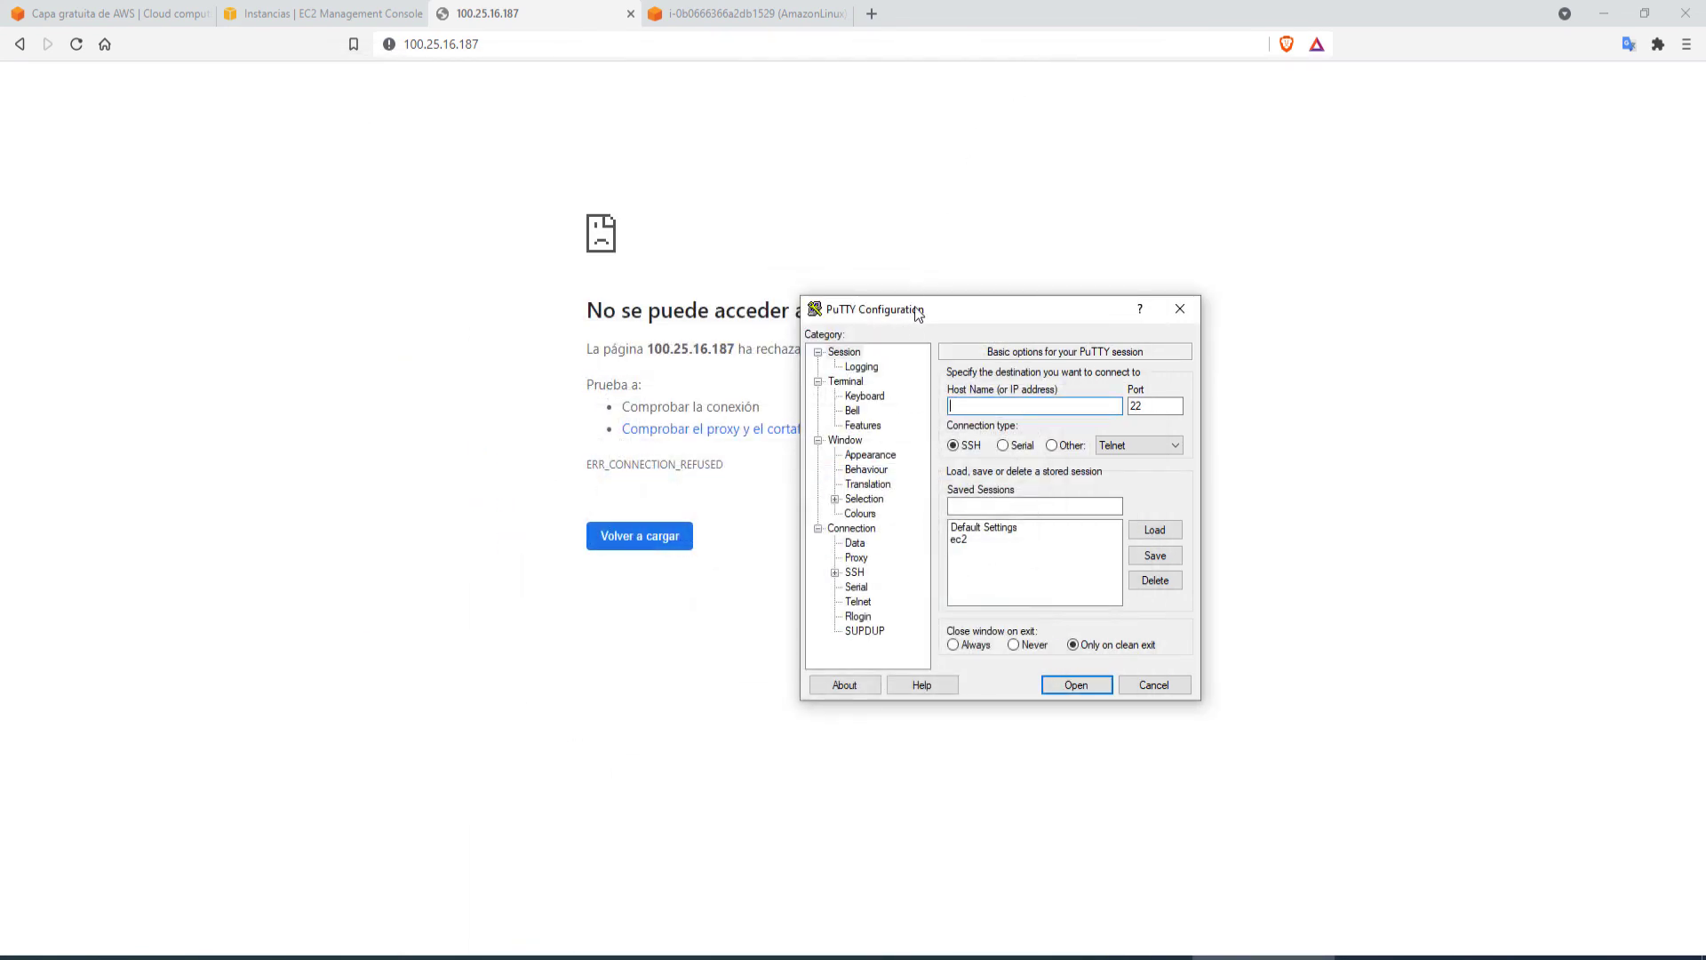
pyautogui.moveTo(913, 319); pyautogui.dragTo(669, 225)
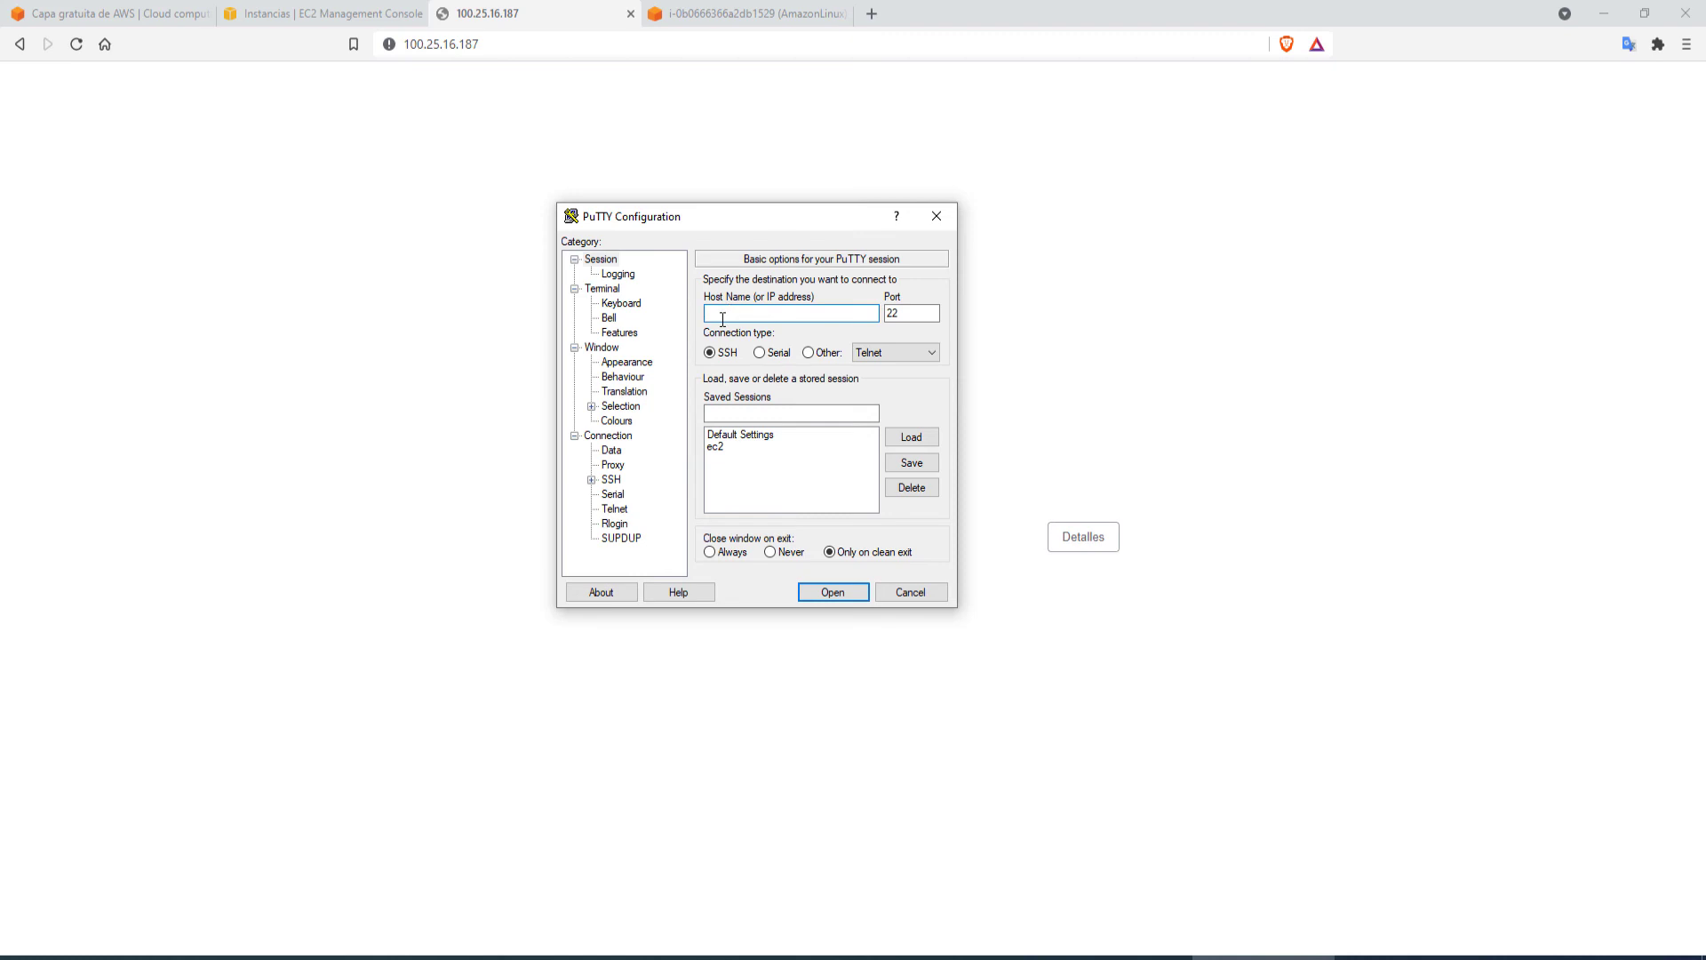
pyautogui.click(281, 16)
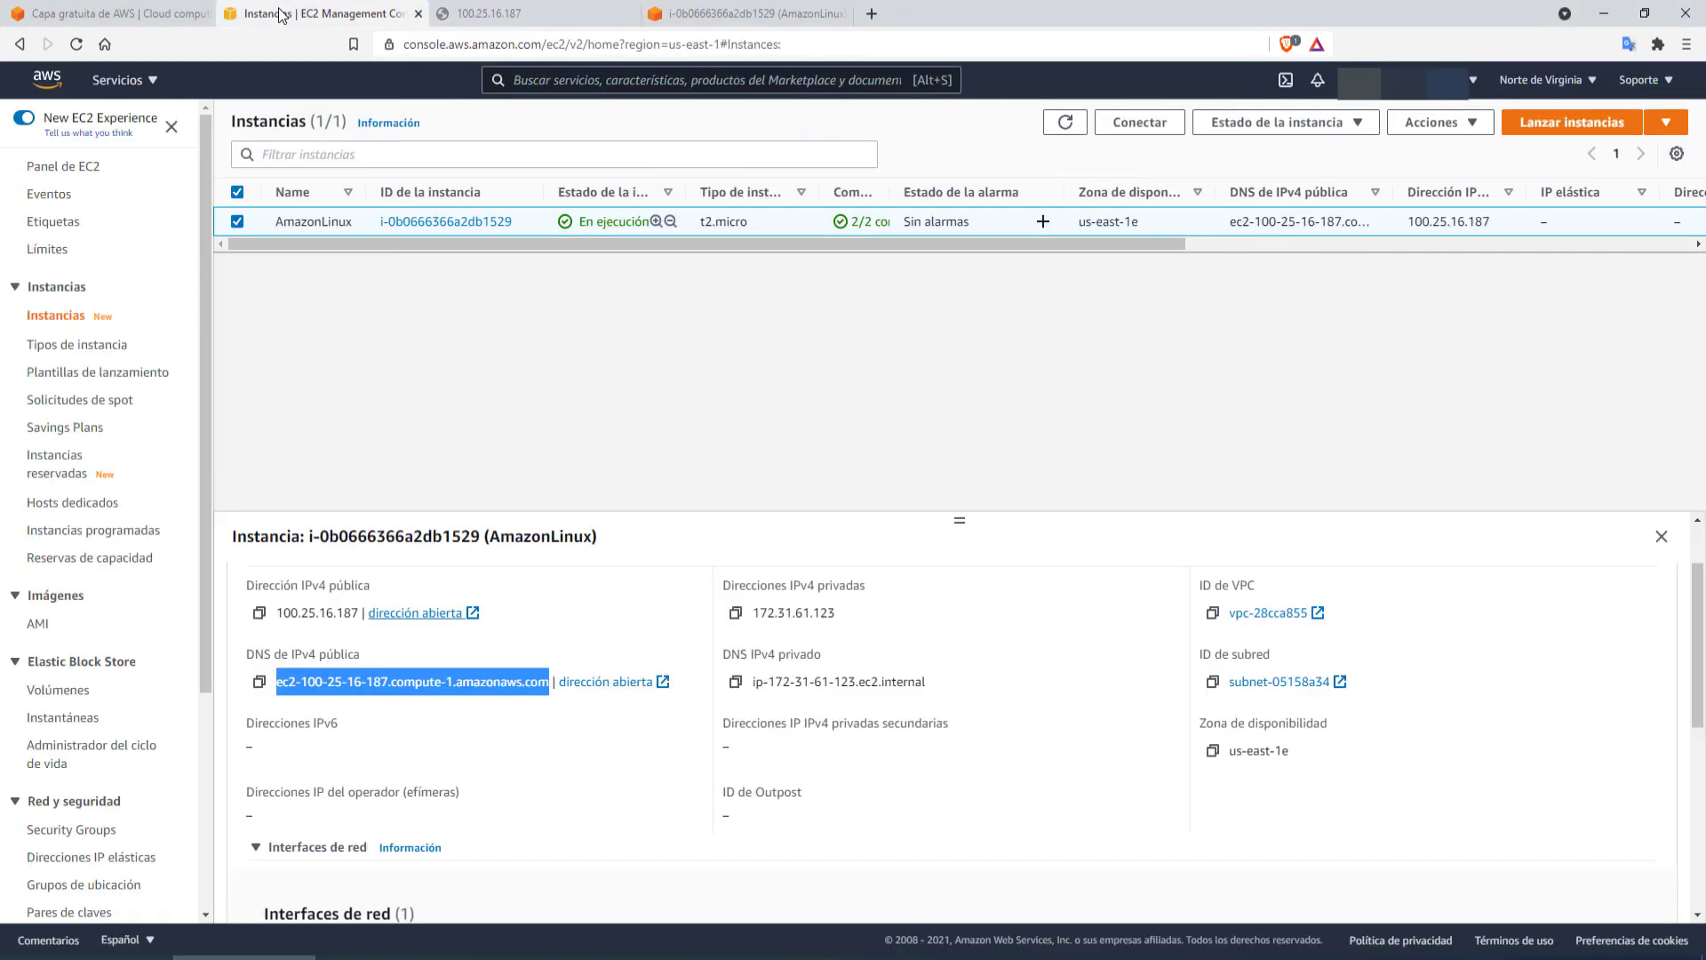
pyautogui.click(362, 634)
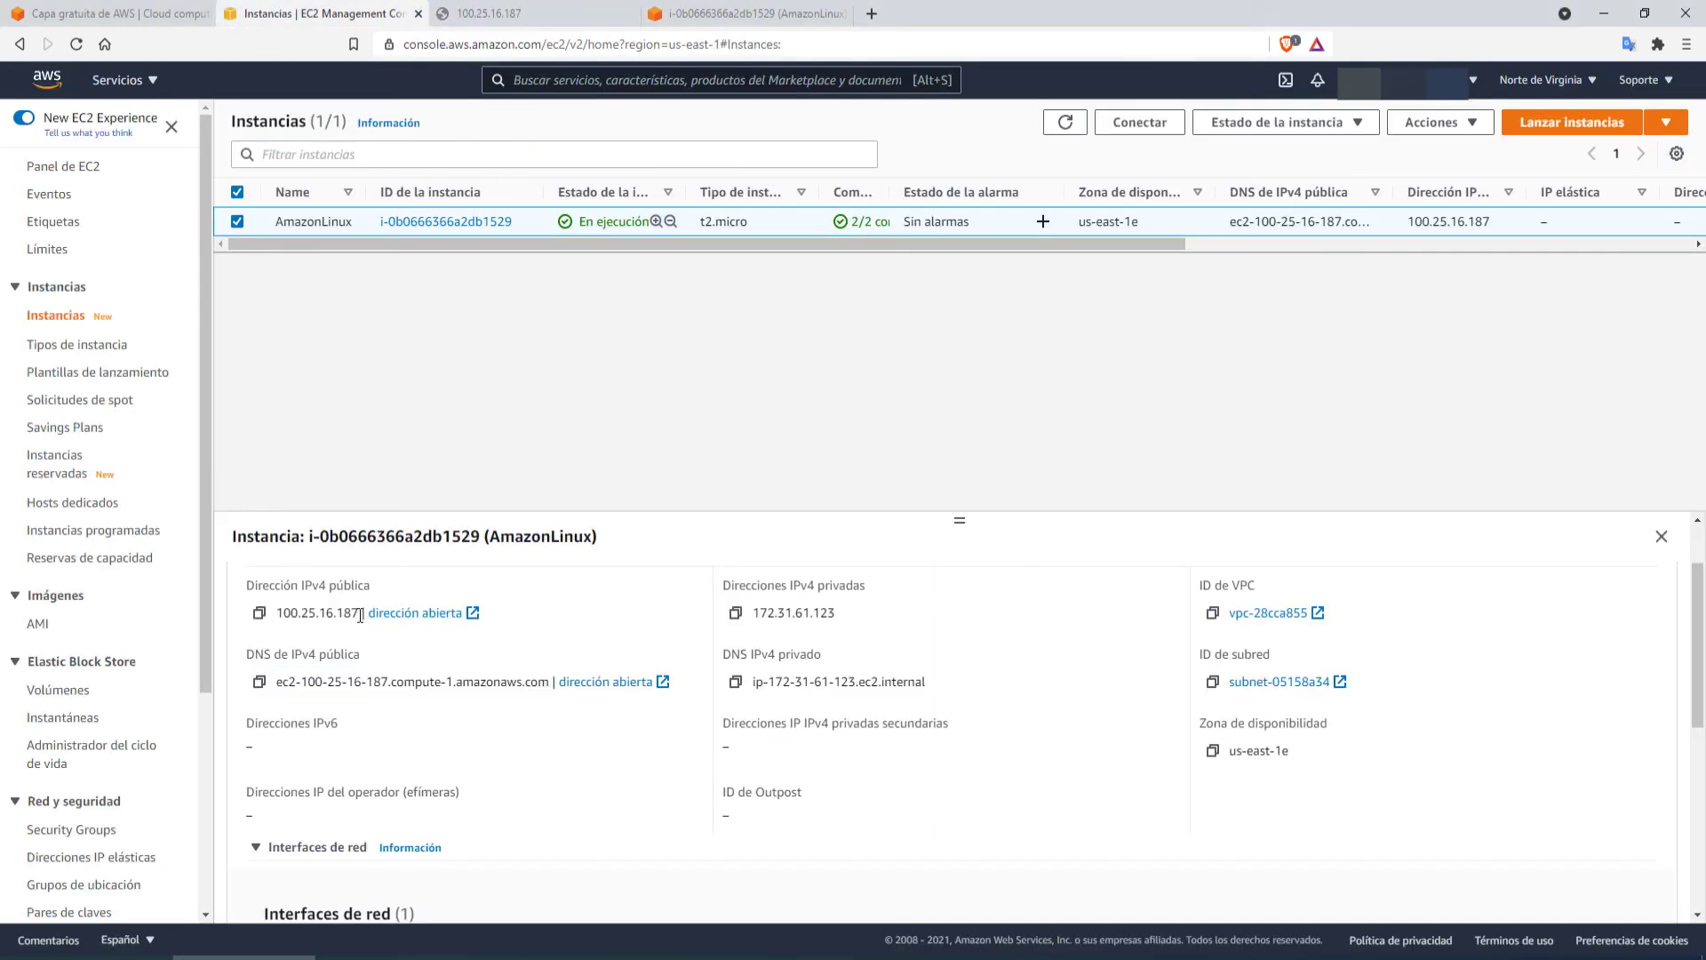
pyautogui.moveTo(360, 615); pyautogui.dragTo(276, 613)
pyautogui.rightClick(297, 615)
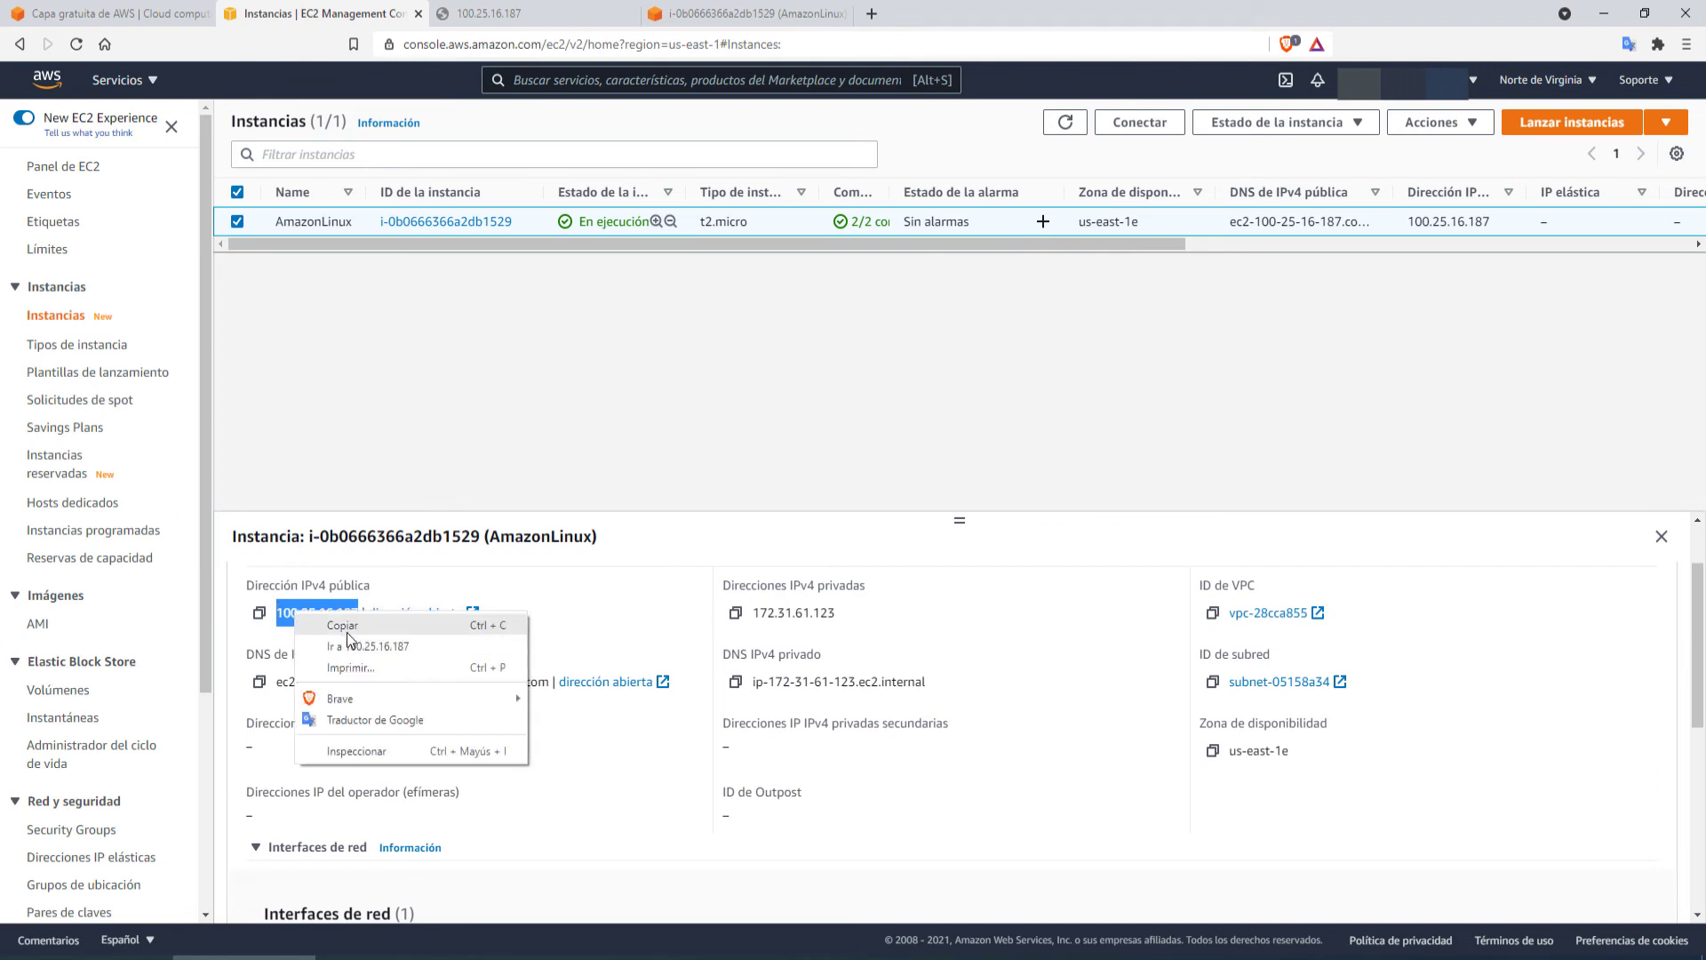
pyautogui.click(348, 629)
pyautogui.click(1237, 957)
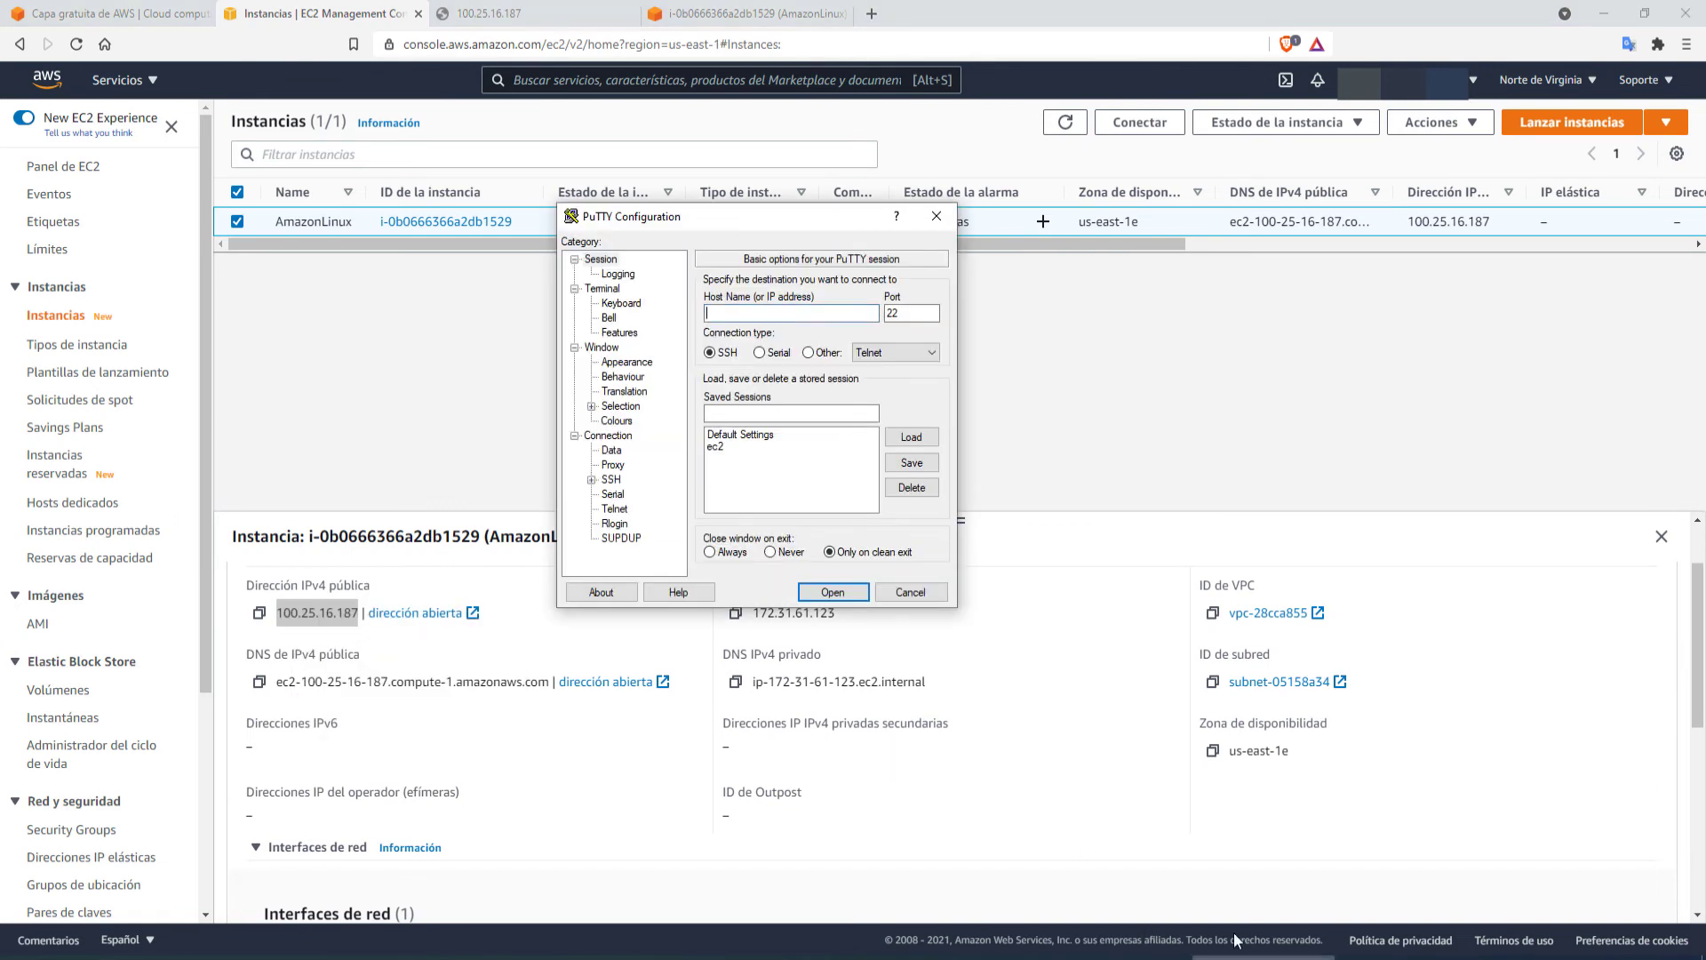
pyautogui.rightClick(752, 313)
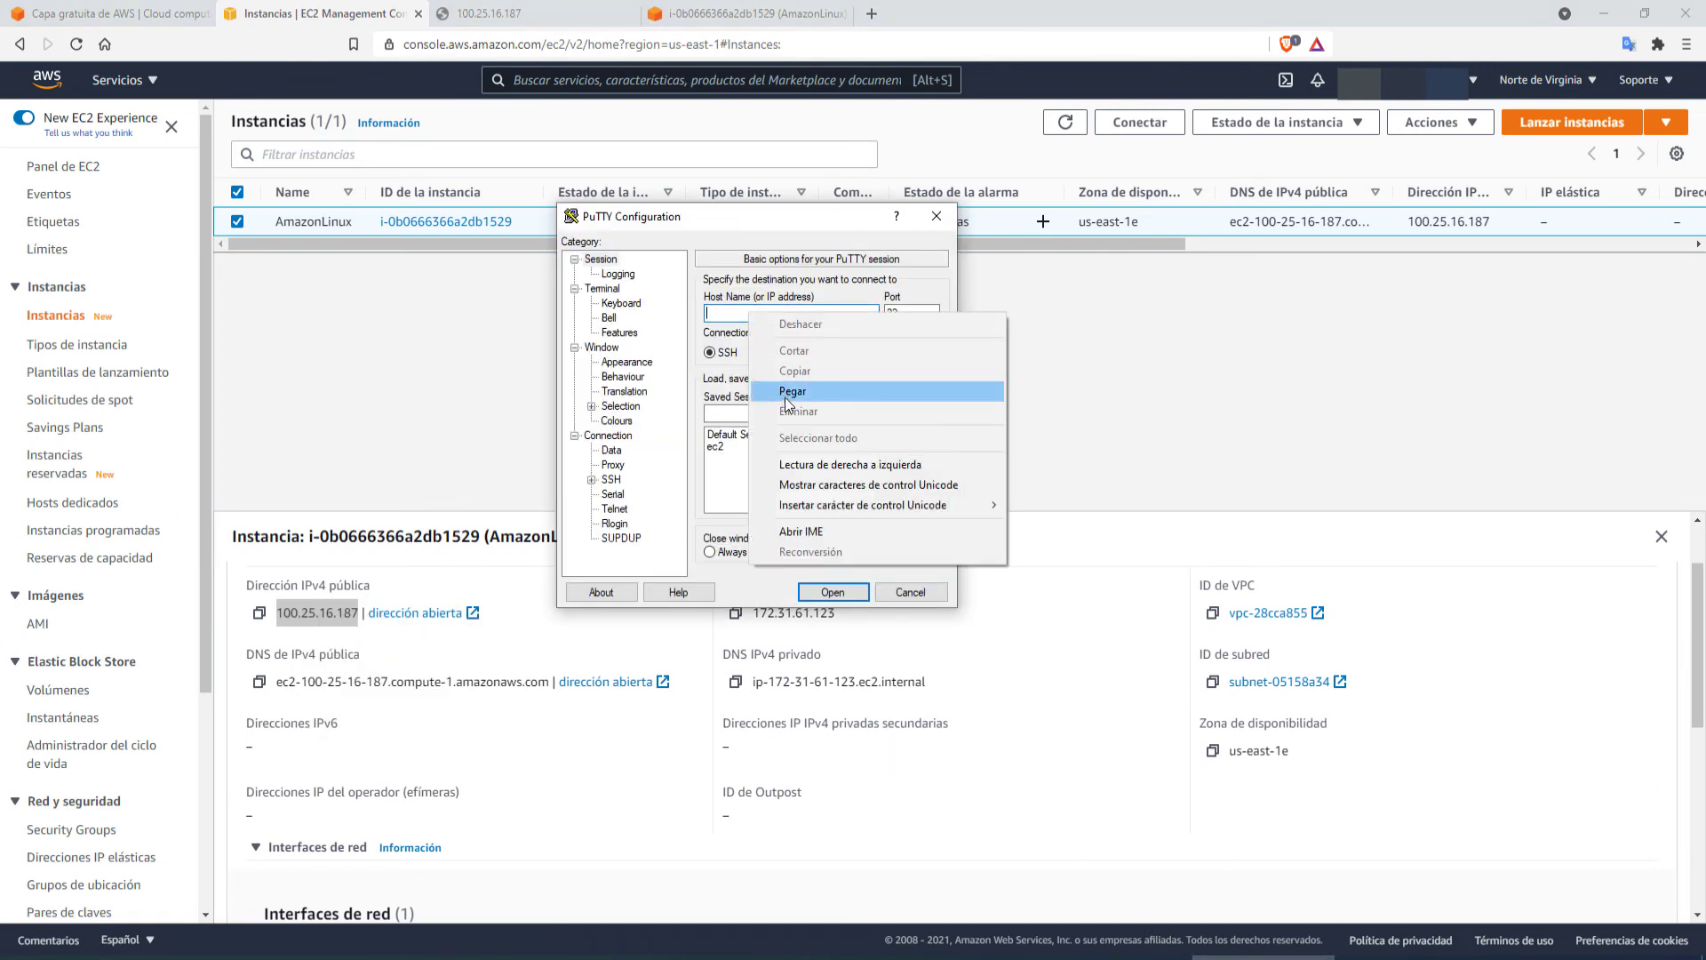
pyautogui.click(788, 392)
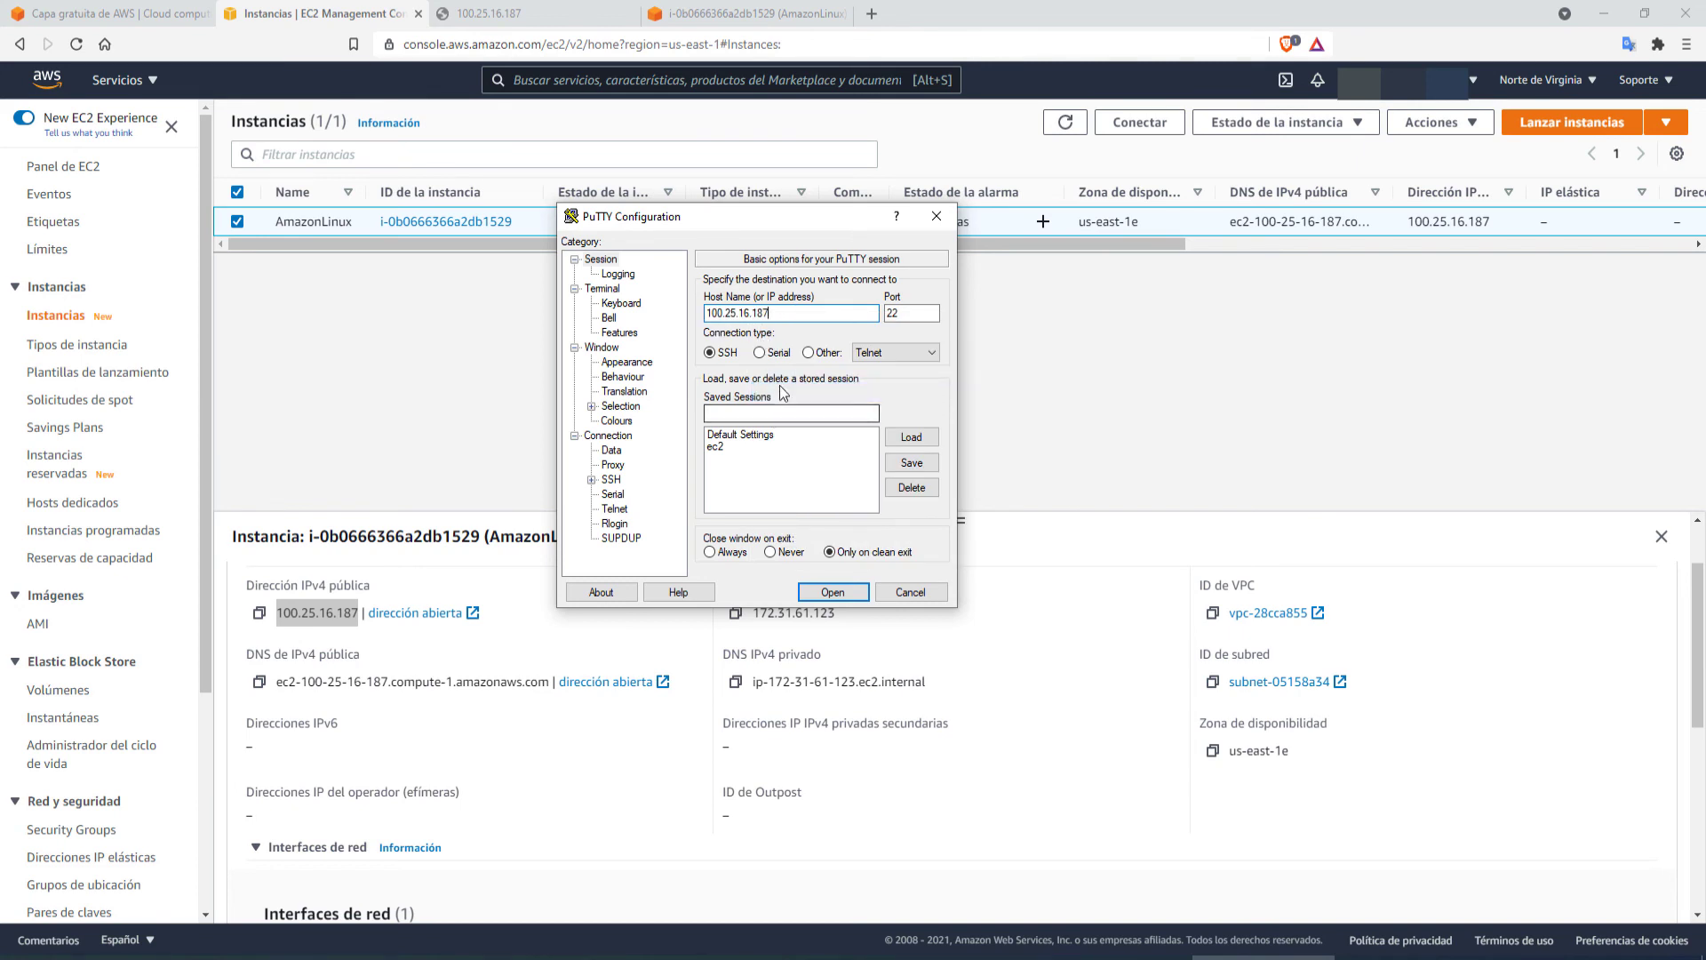
# Step: Save the PuTTY session settings under the name EC2LINUX
pyautogui.click(750, 411)
pyautogui.write('EC')
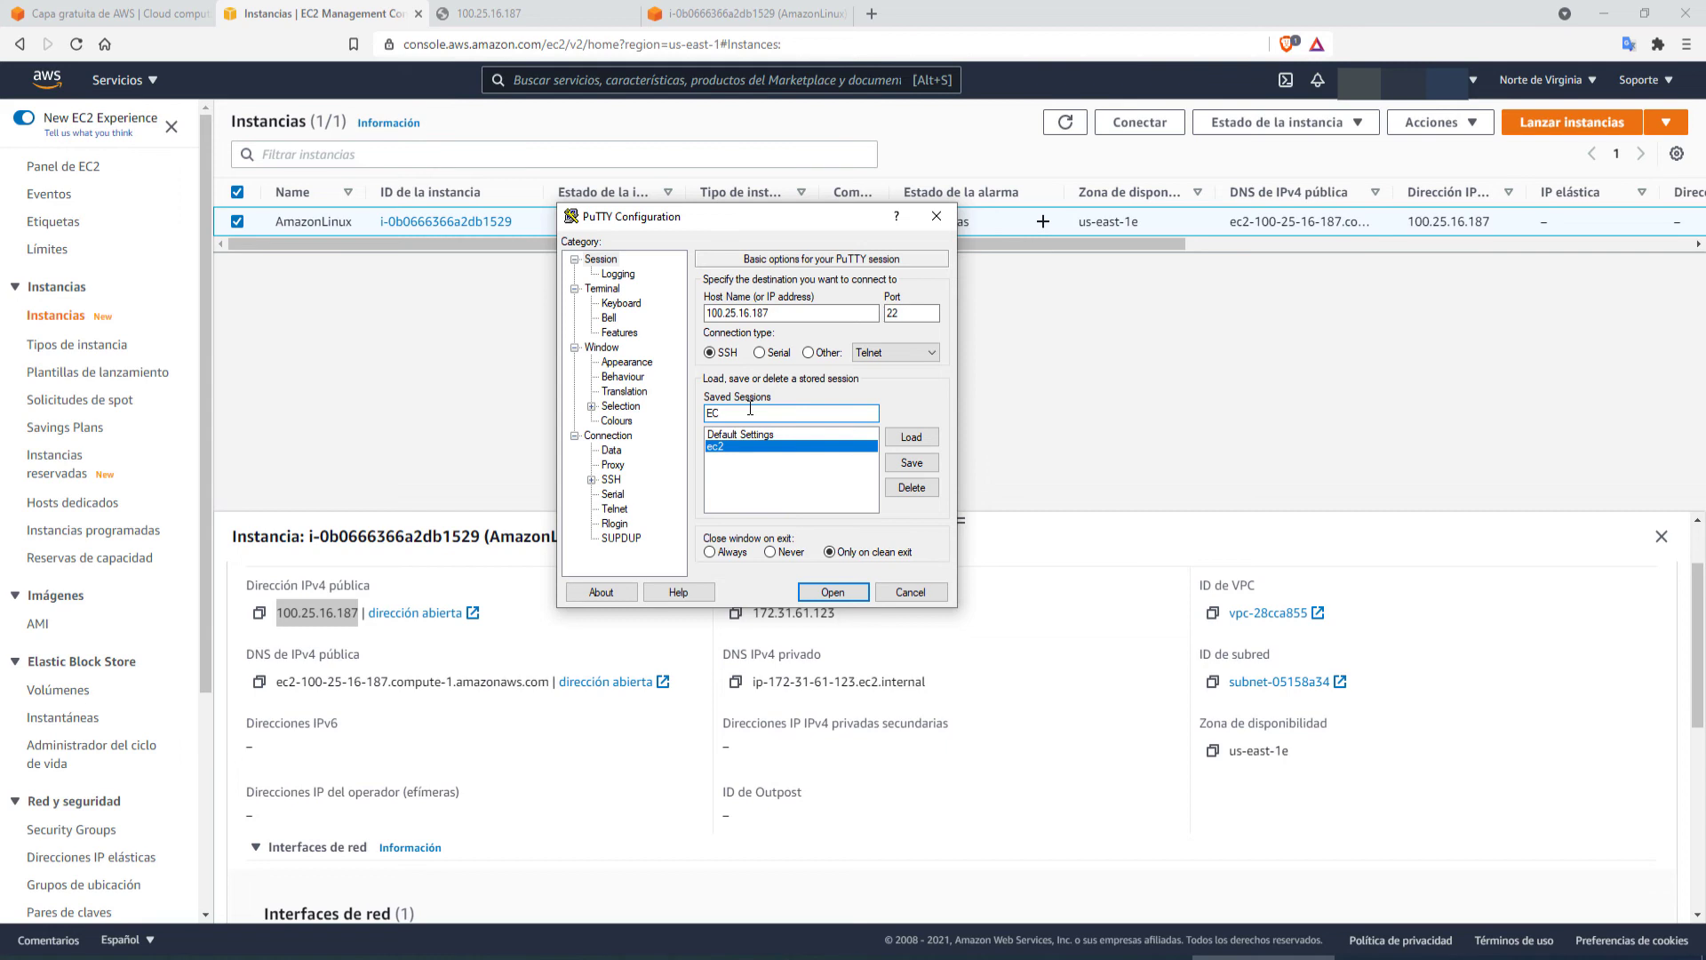
pyautogui.write('2LINUX')
pyautogui.click(911, 462)
# Step: Open the EC2LINUX session and accept the server's host key, placing the terminal over the EC2 console
pyautogui.click(730, 447)
pyautogui.click(823, 591)
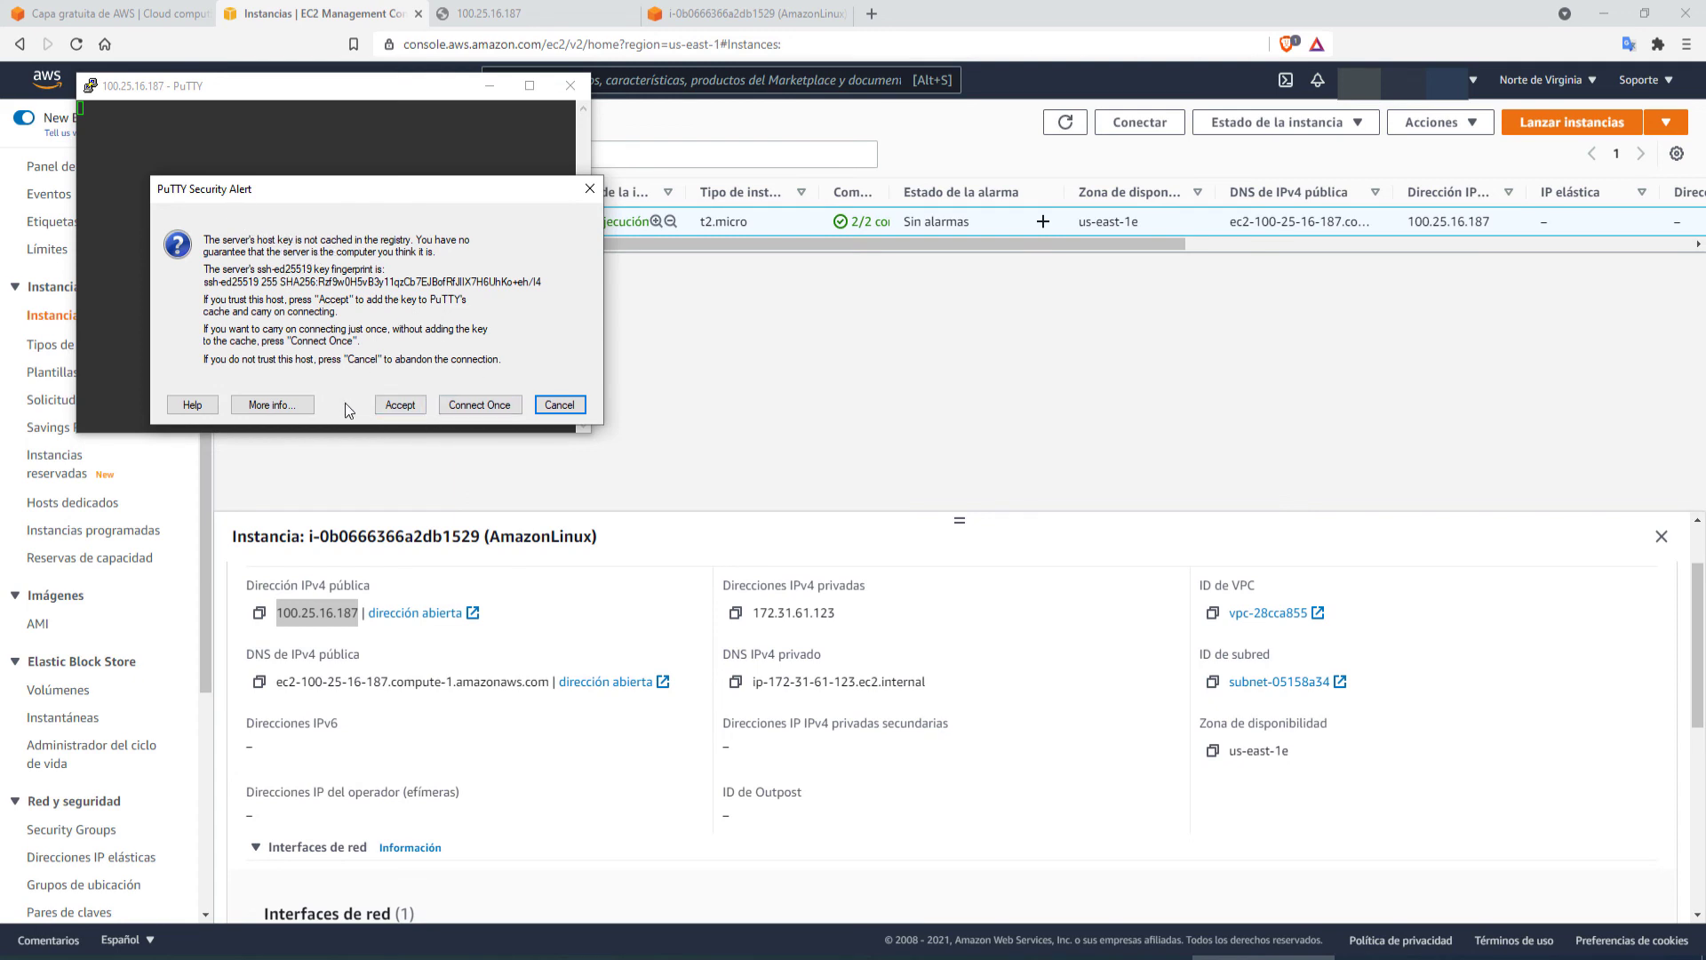
pyautogui.click(391, 403)
pyautogui.moveTo(164, 91); pyautogui.dragTo(334, 327)
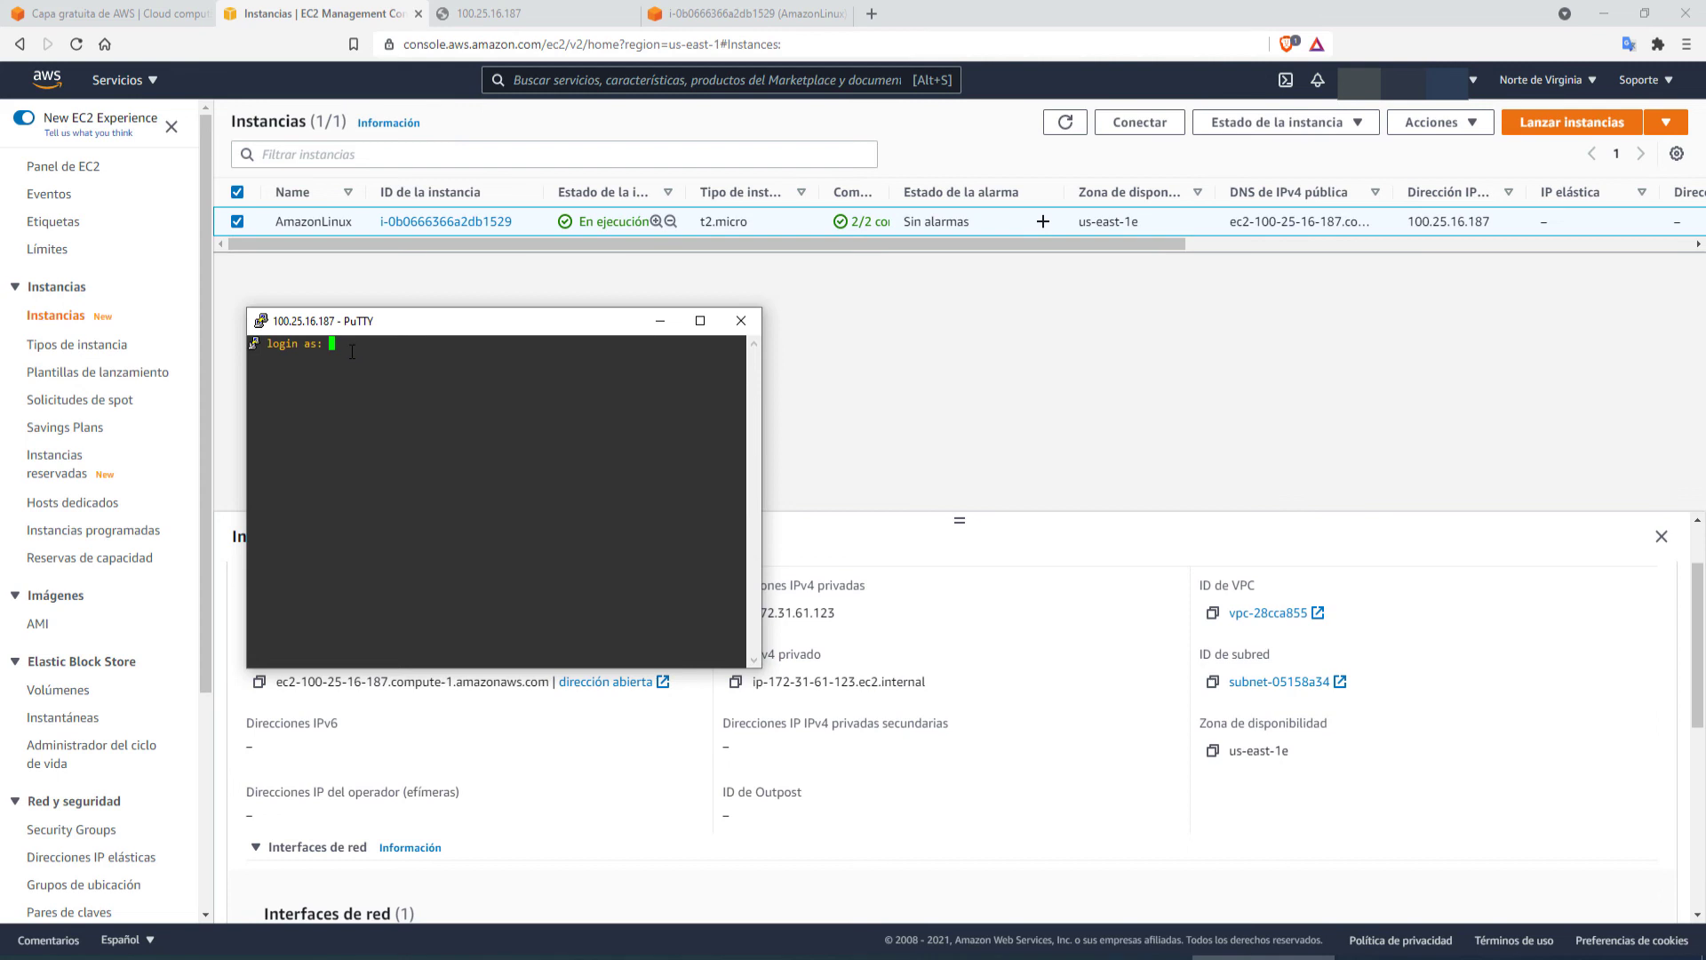
# Step: Try to log in to the instance as ec2-user in the PuTTY terminal
pyautogui.write('ec2-user')
pyautogui.press('Return')
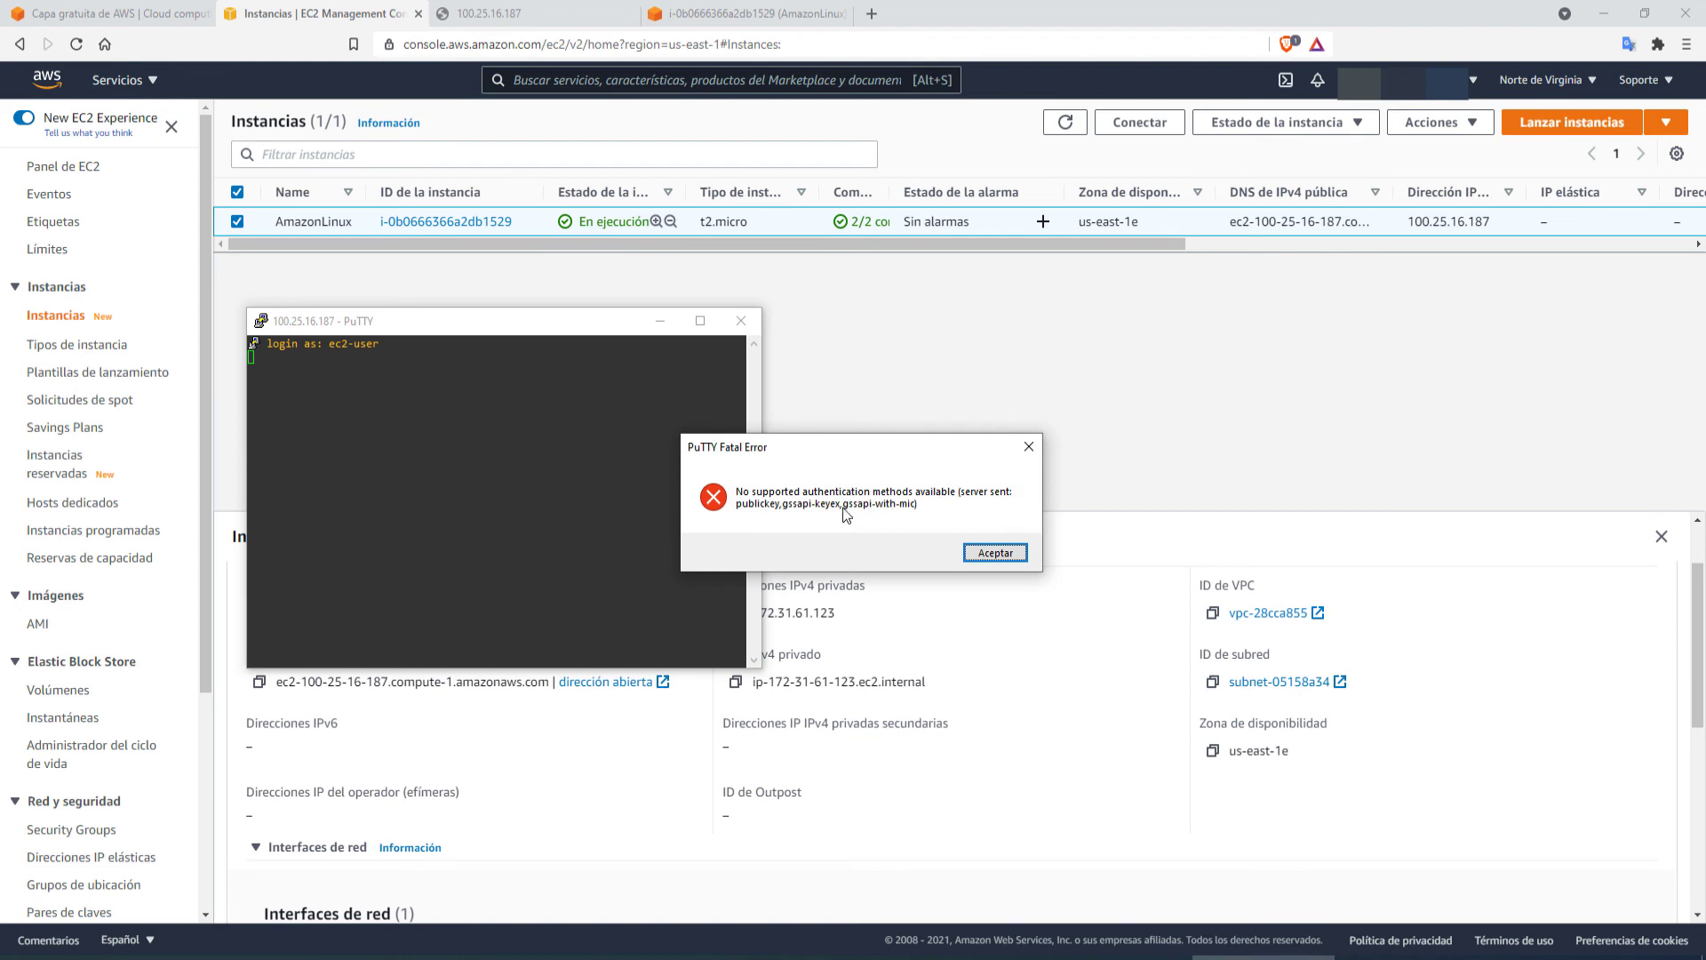
pyautogui.click(979, 553)
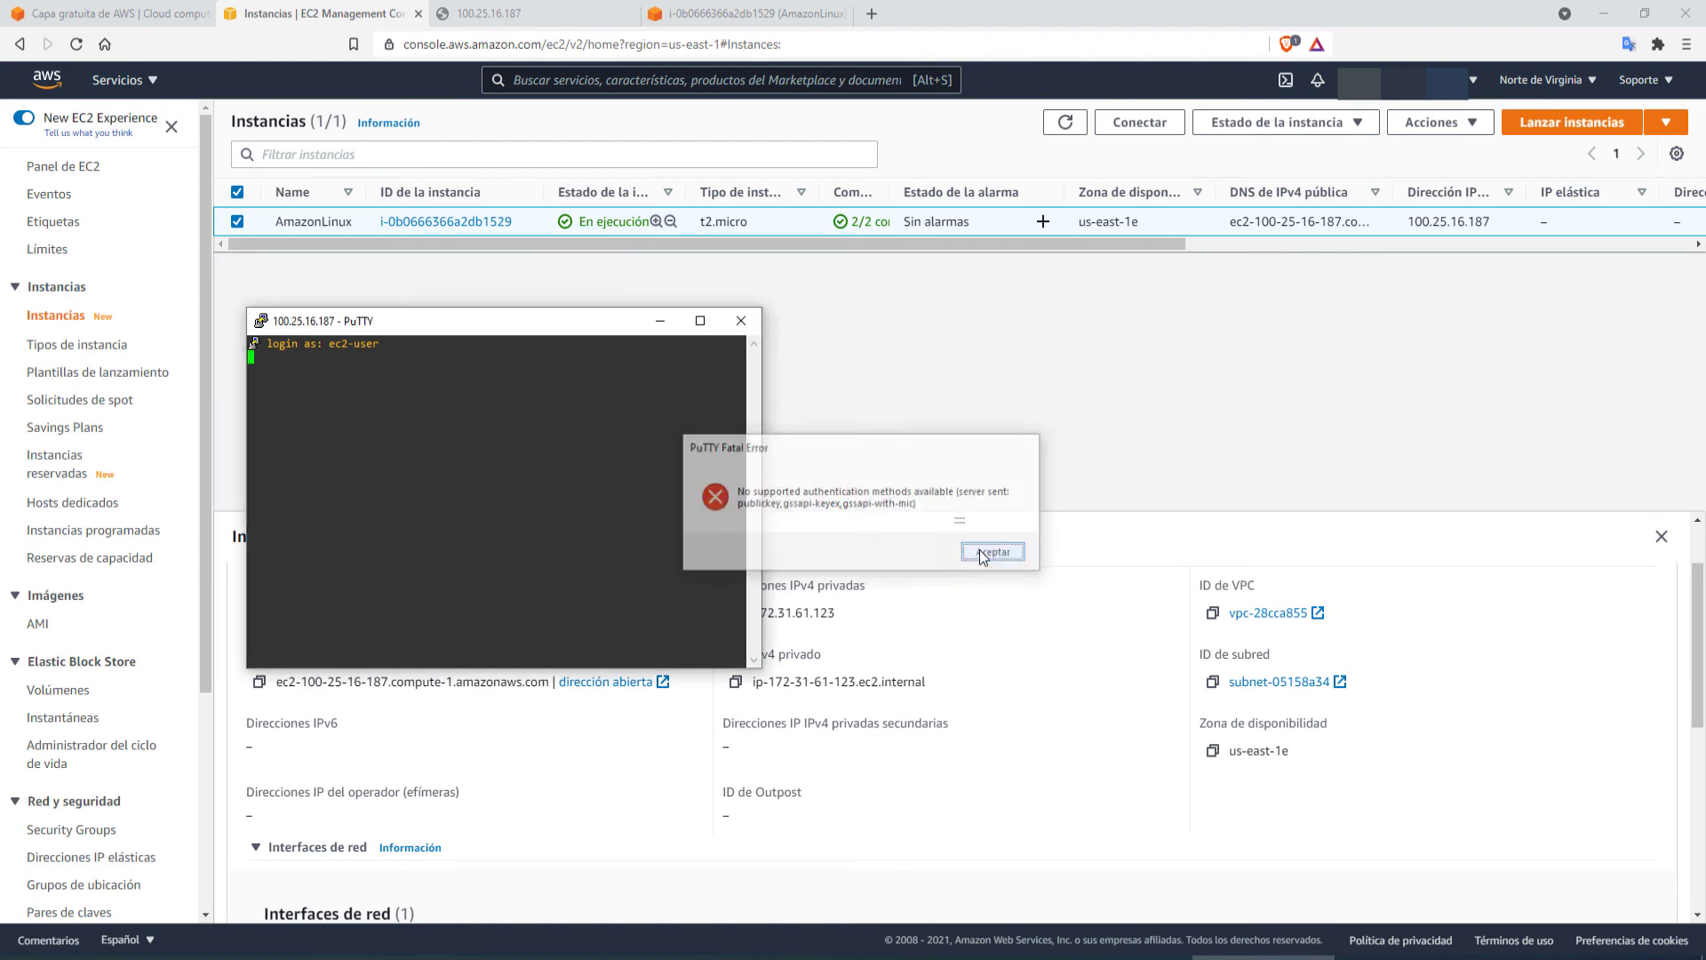
# Step: Relaunch putty.exe from the Downloads folder and load the saved EC2LINUX session
pyautogui.click(866, 959)
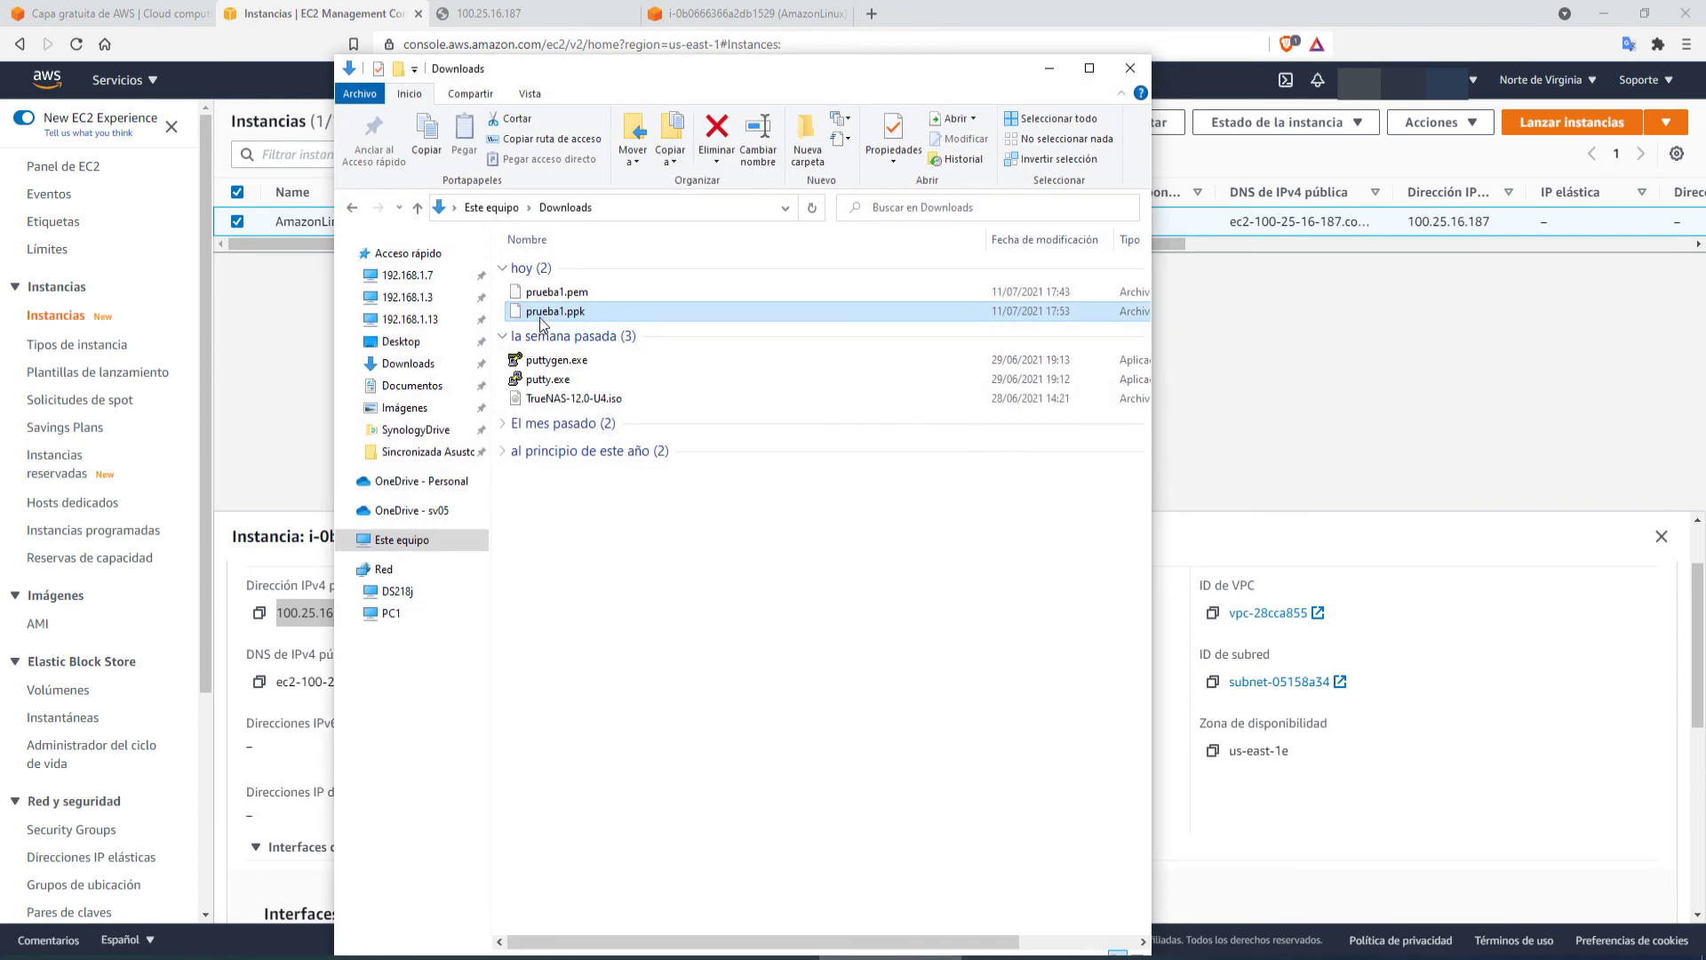
pyautogui.doubleClick(546, 381)
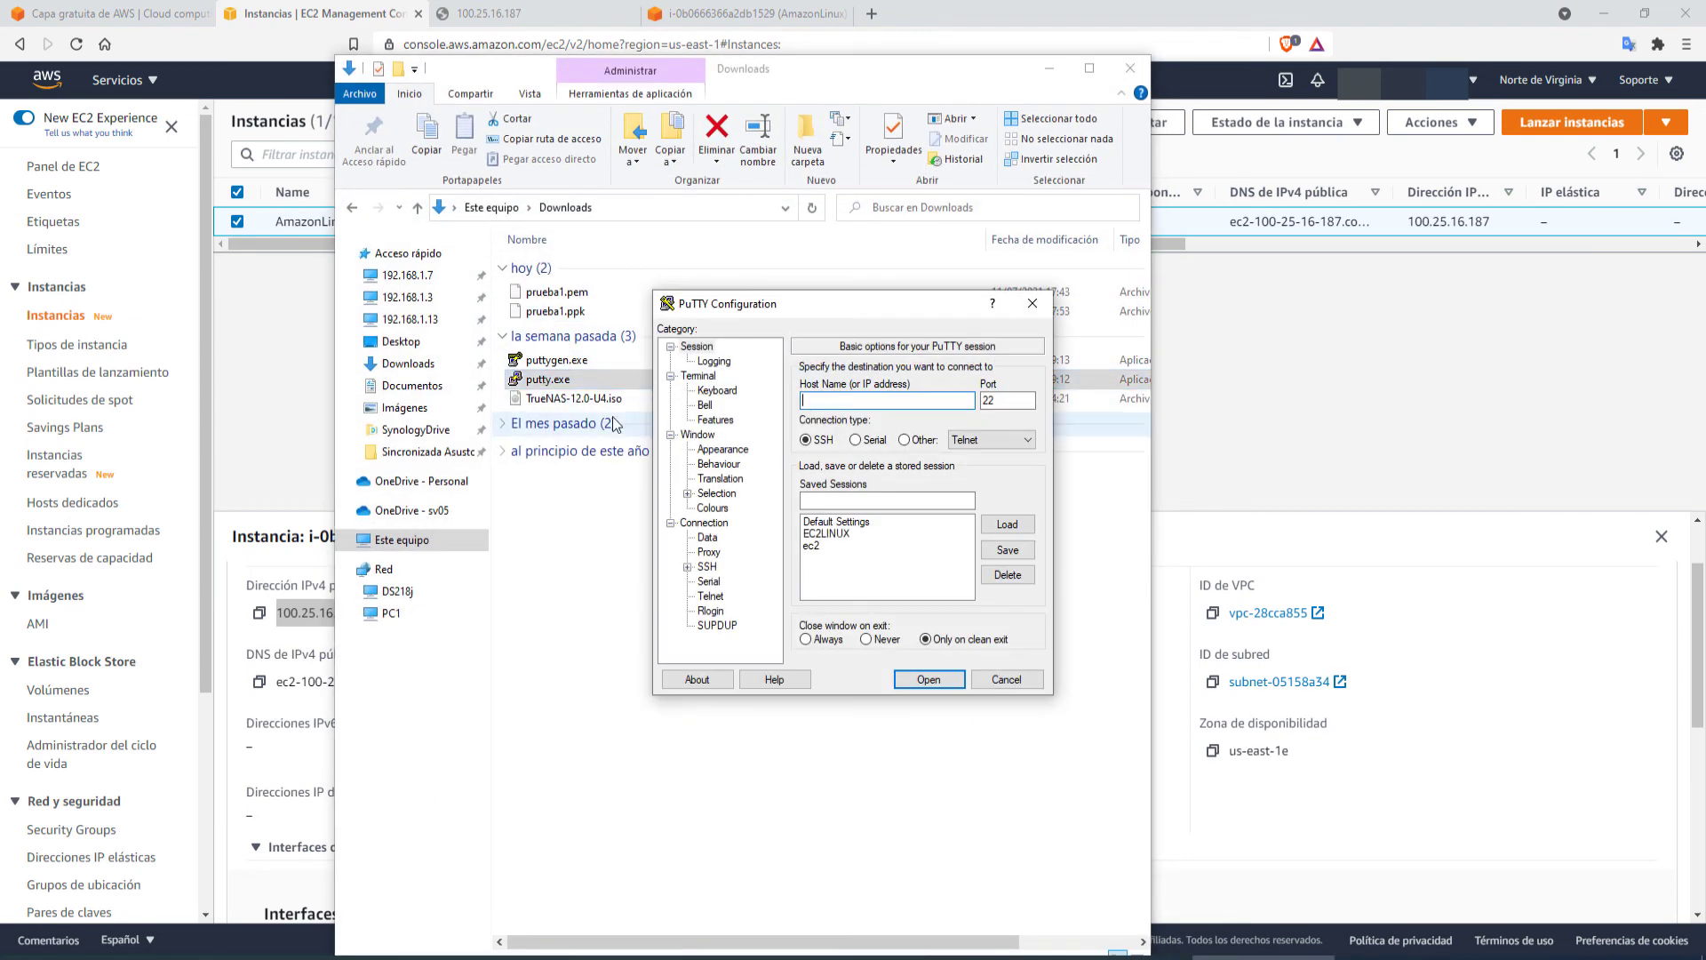
pyautogui.click(826, 535)
pyautogui.click(1007, 526)
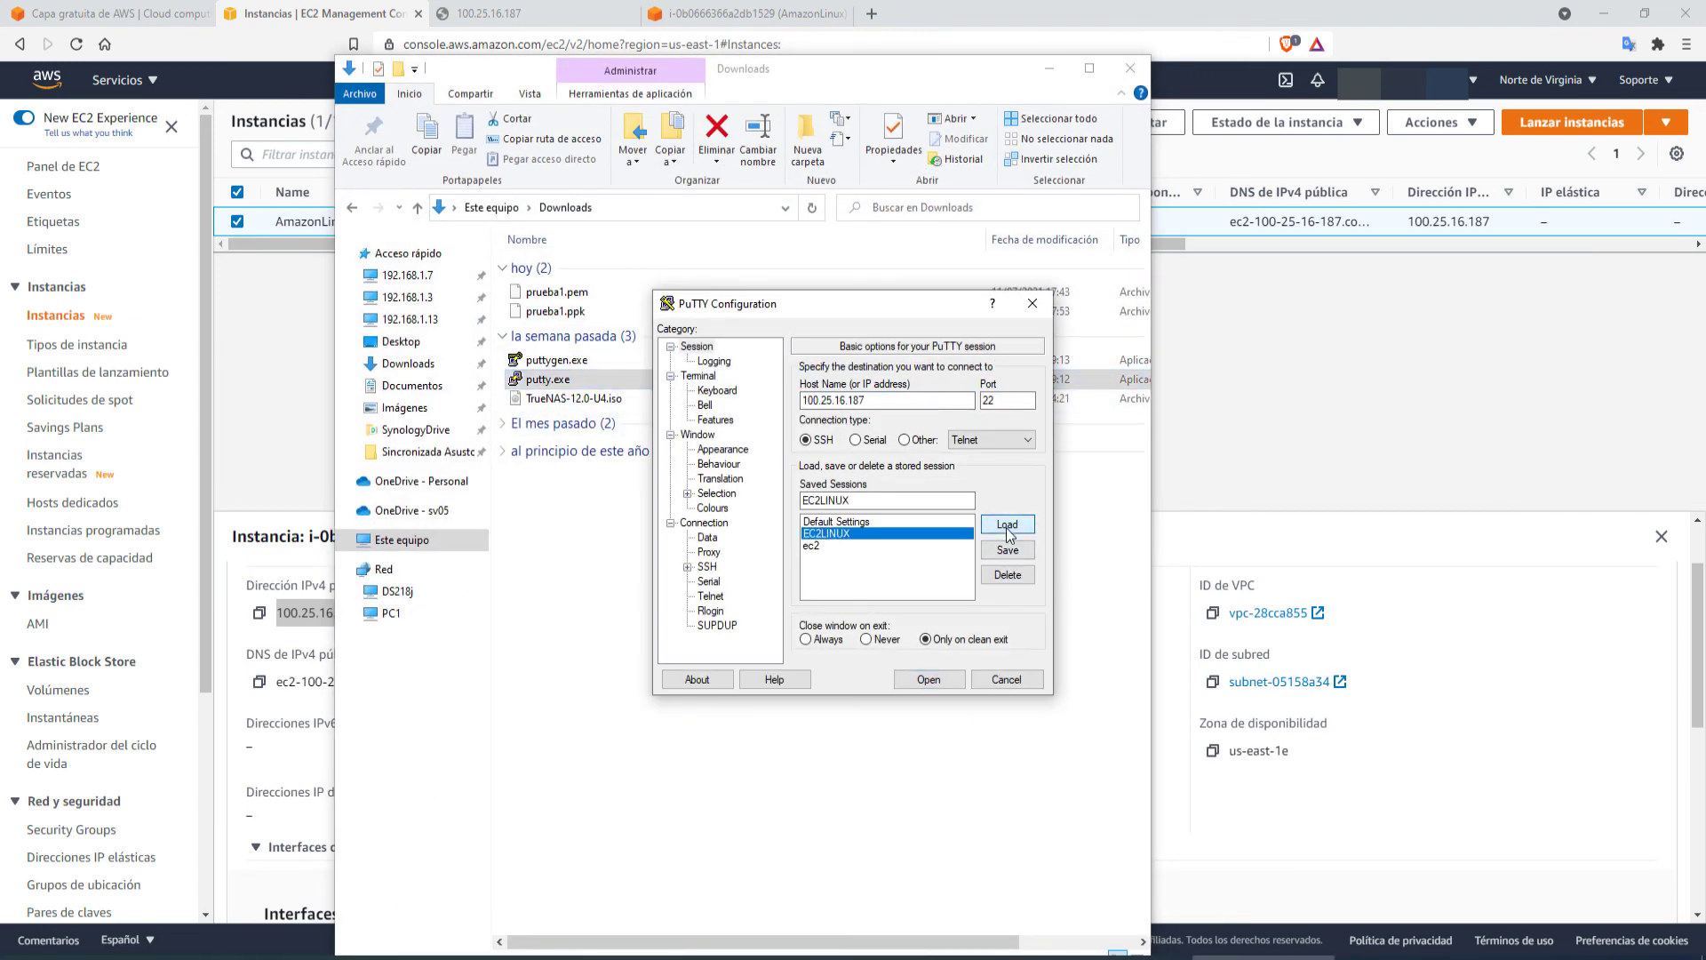
# Step: Set prueba1.ppk from the Downloads folder as the private key file for the session's SSH authentication
pyautogui.click(707, 567)
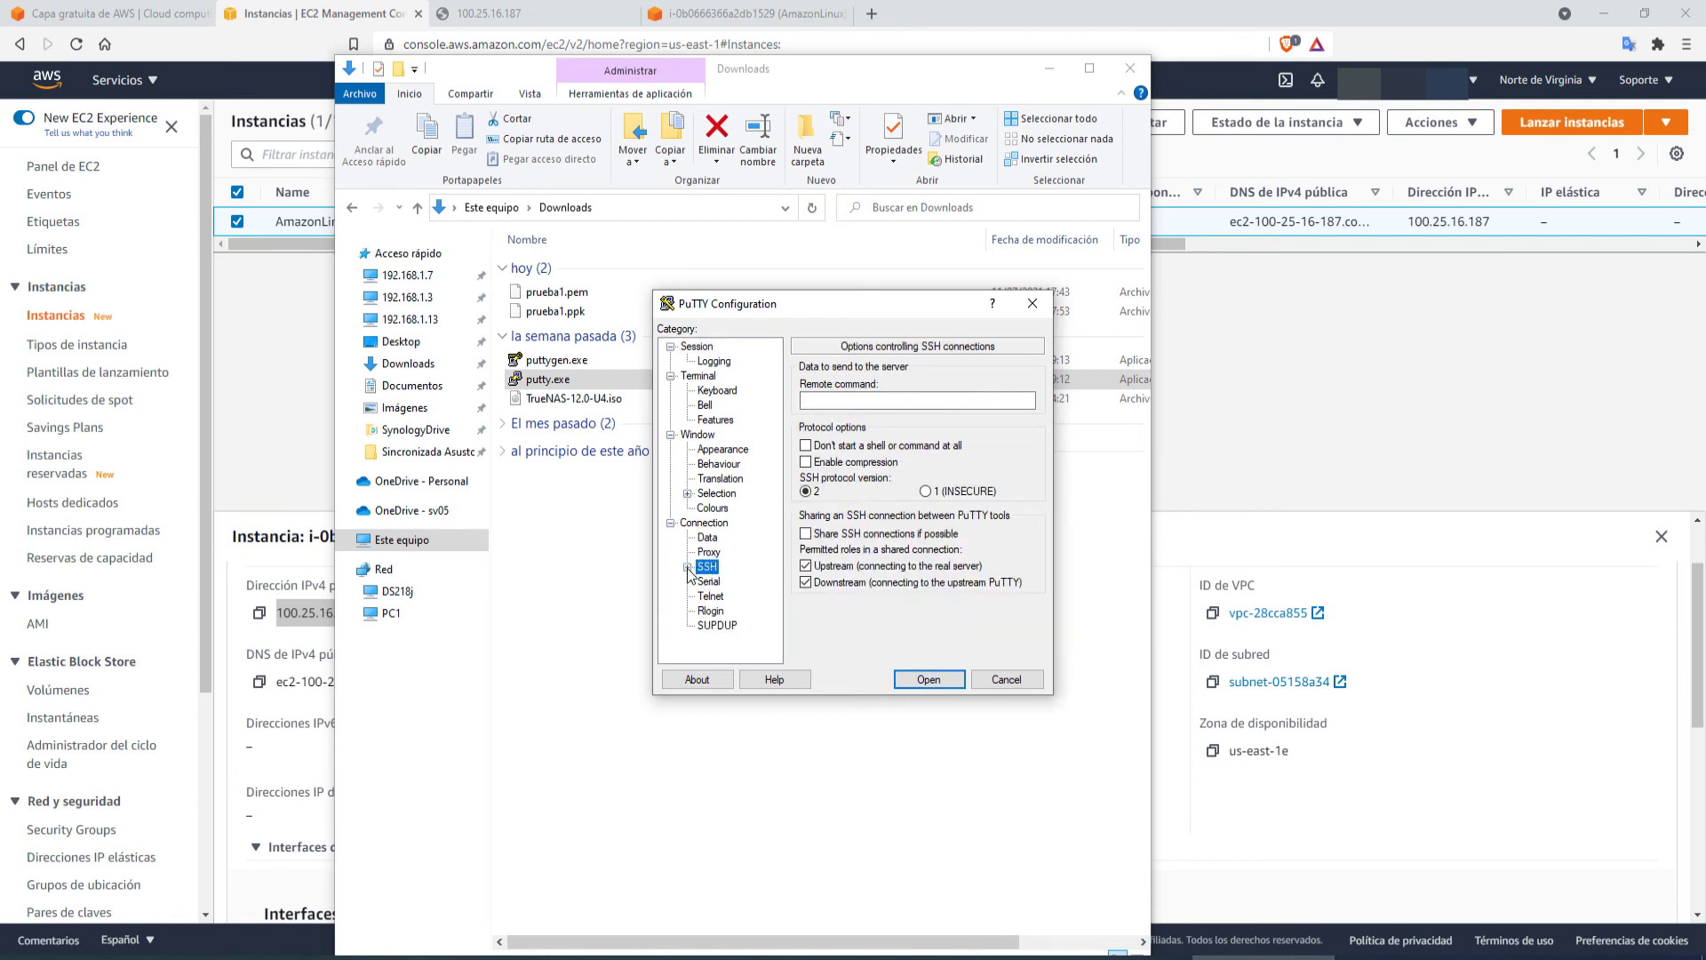
pyautogui.click(688, 567)
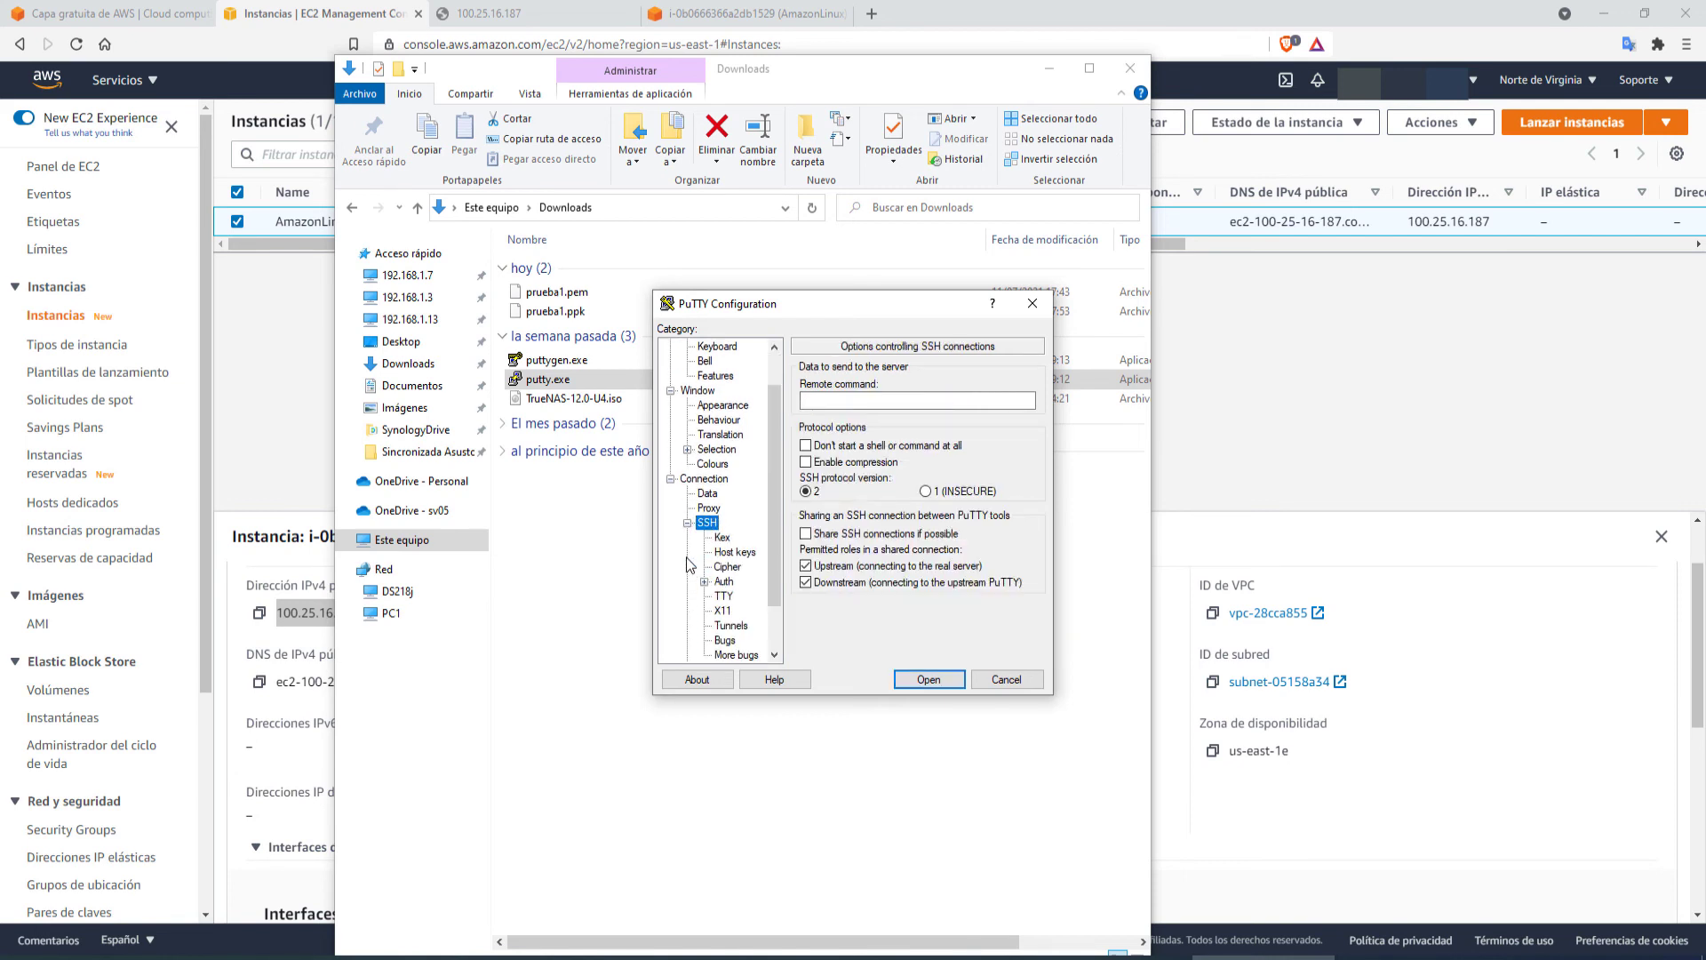
pyautogui.click(724, 585)
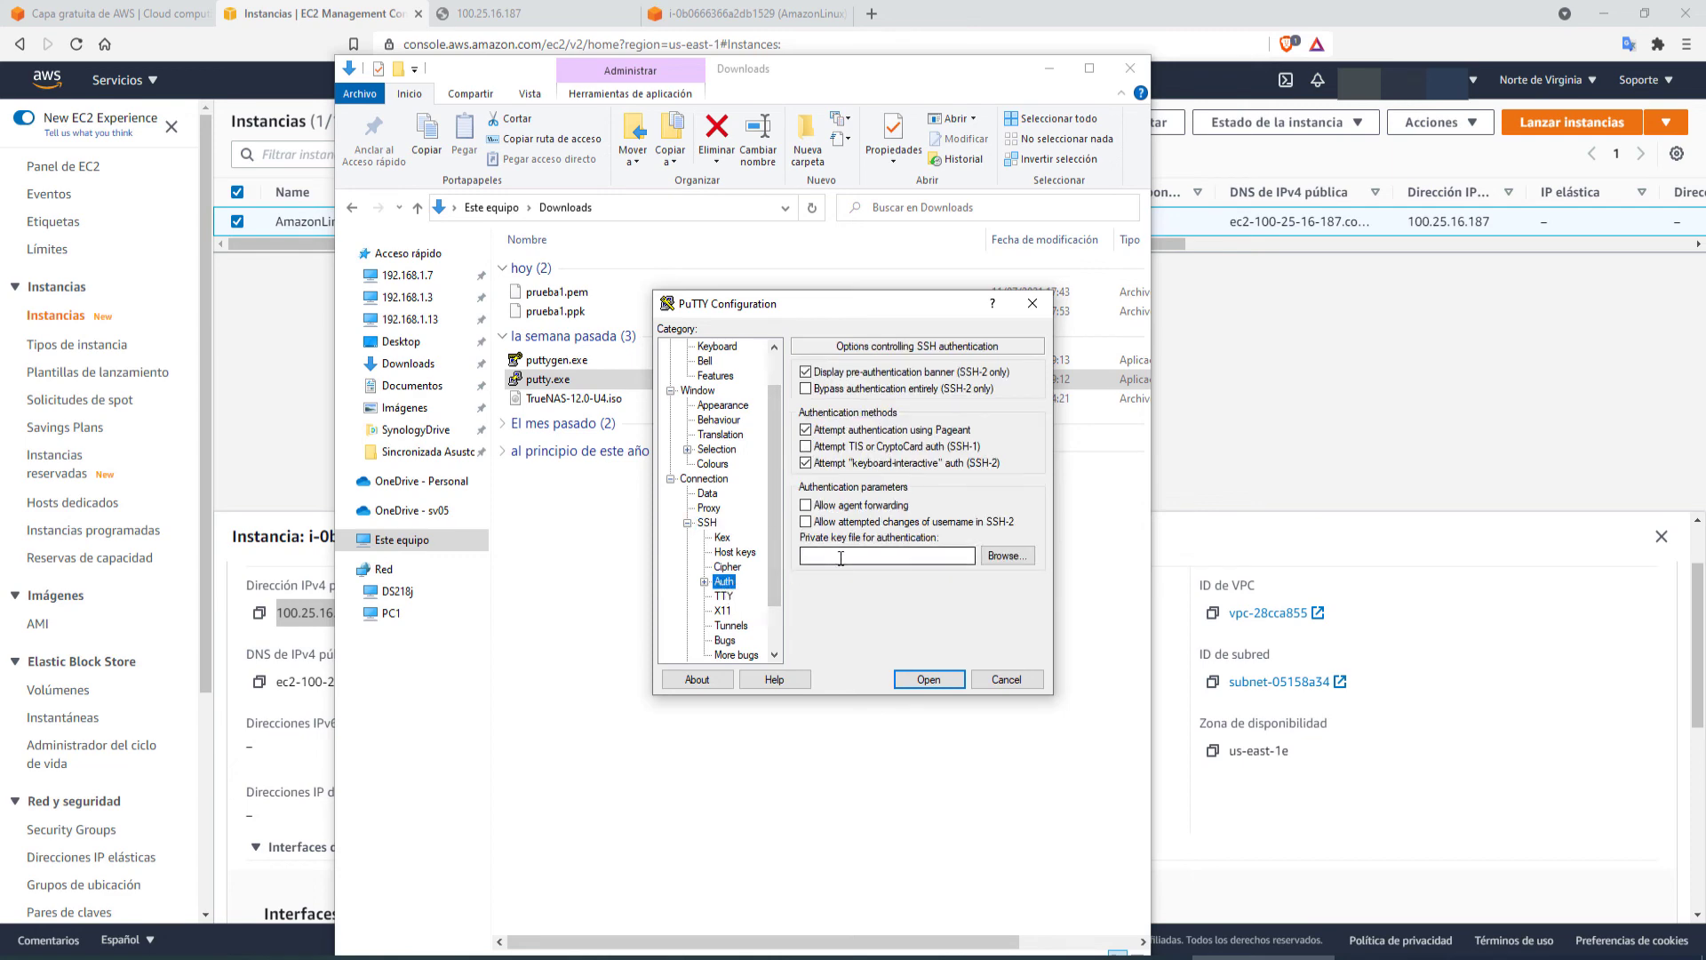
pyautogui.click(1006, 556)
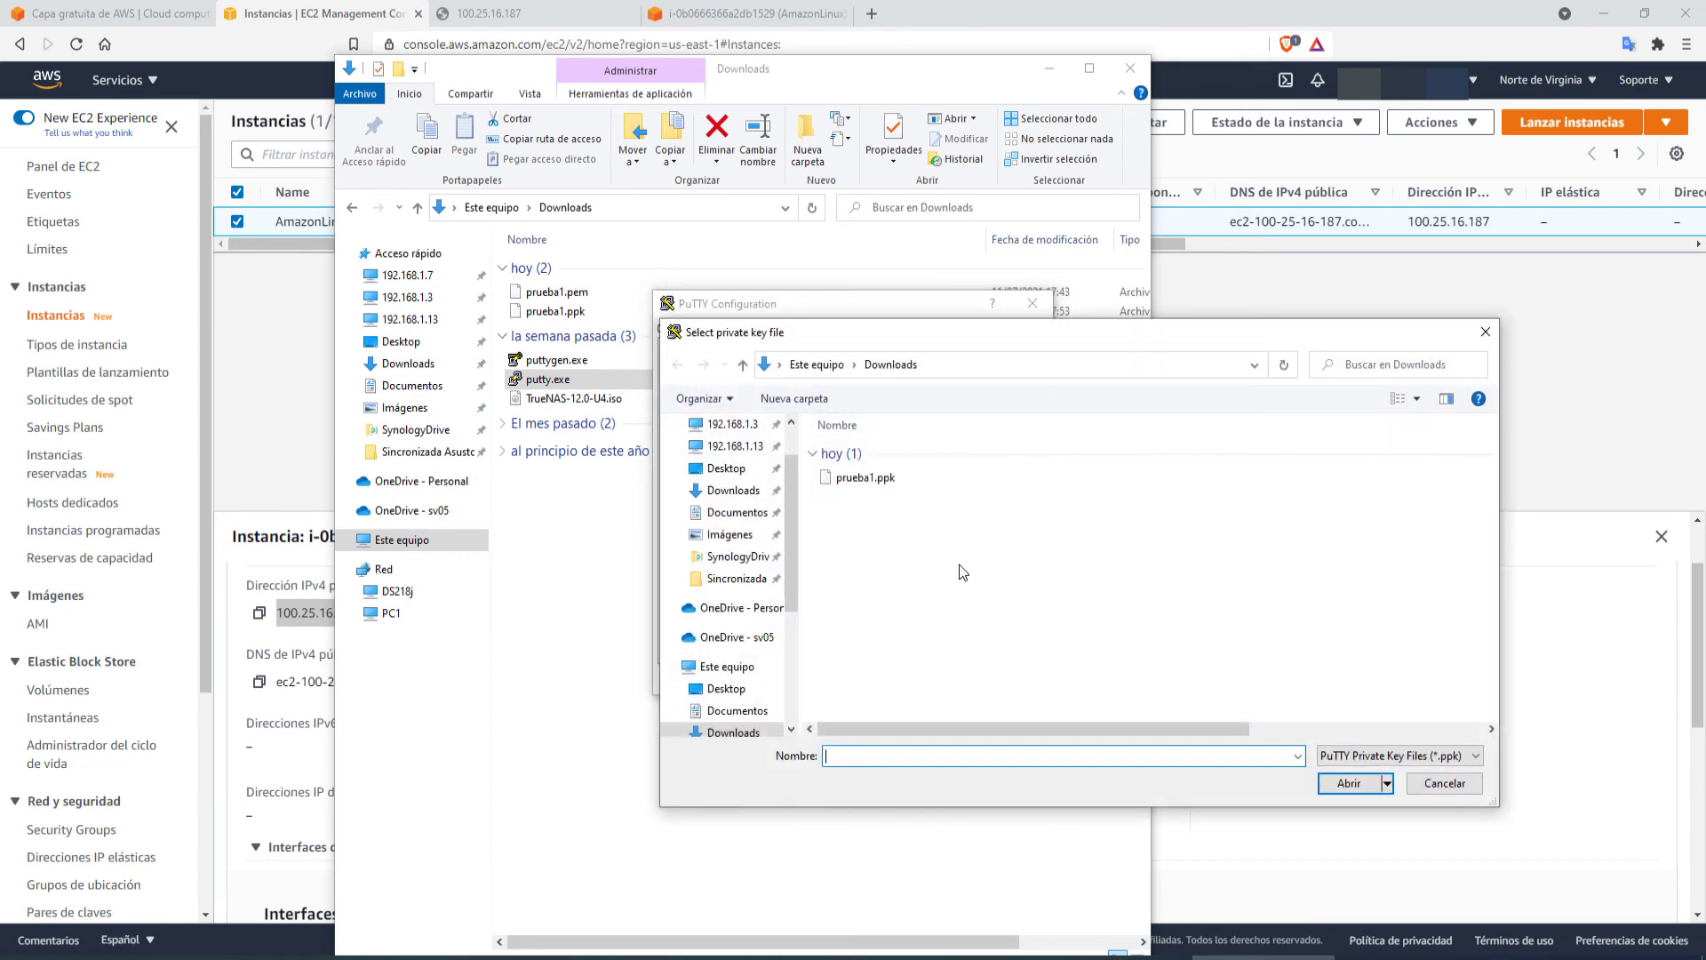
pyautogui.click(862, 480)
pyautogui.click(1349, 782)
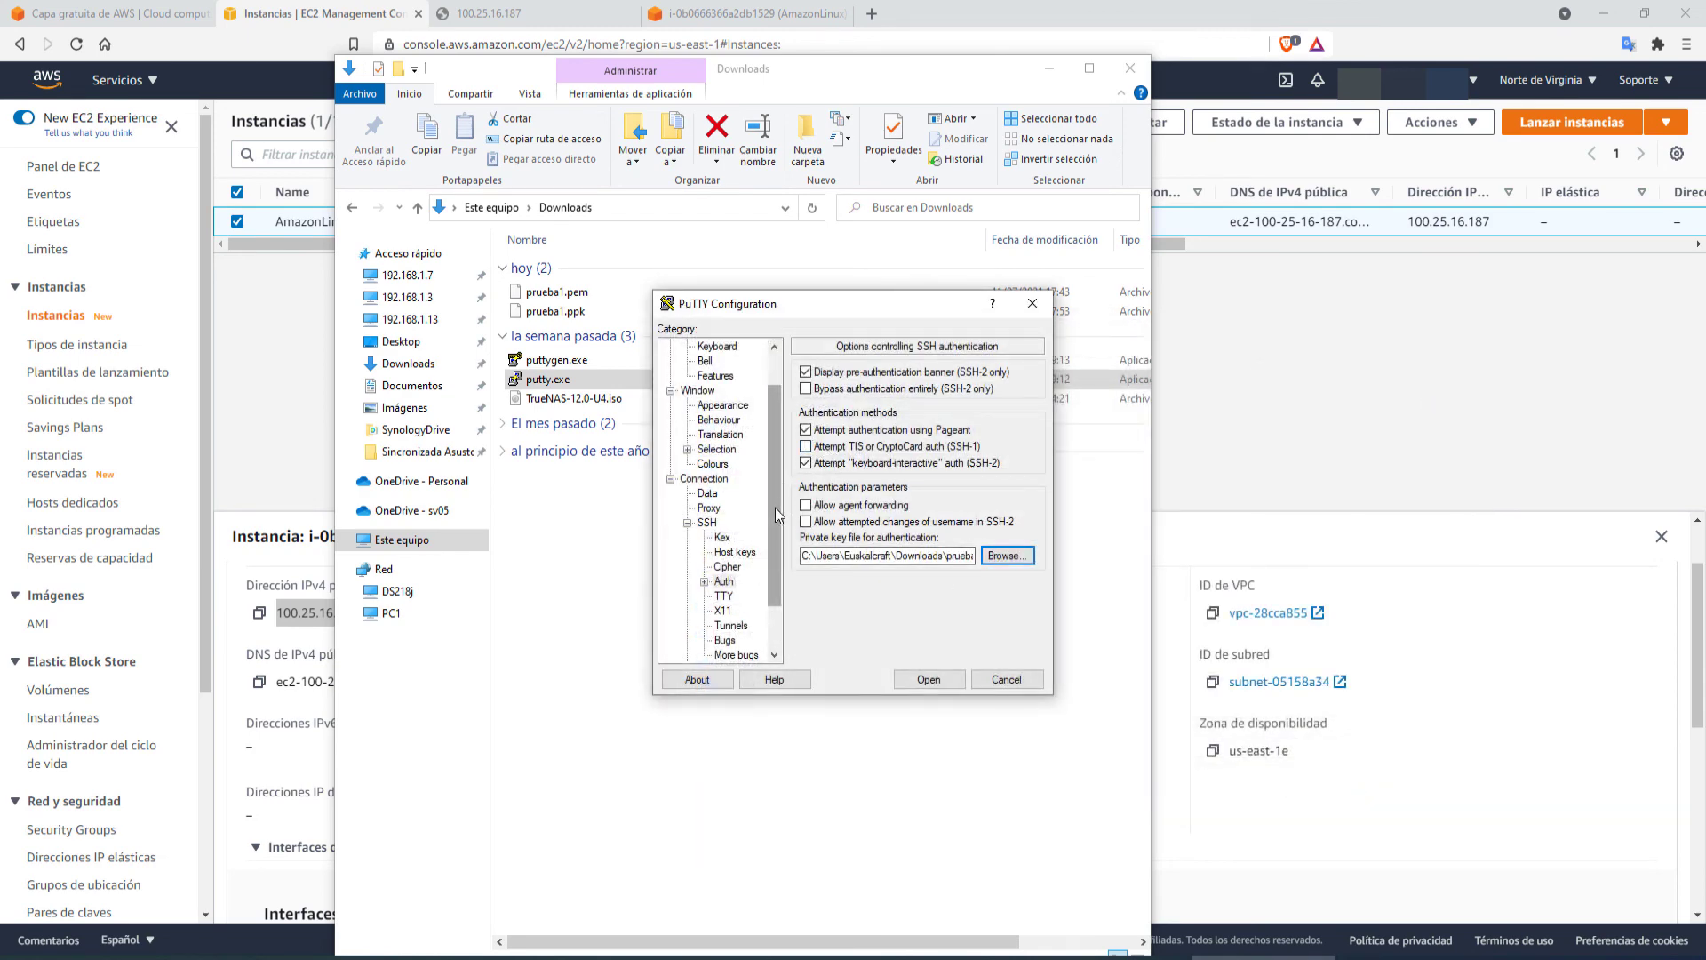
# Step: Save the updated connection settings to the stored EC2LINUX session
pyautogui.scroll(1, 711, 373)
pyautogui.click(695, 346)
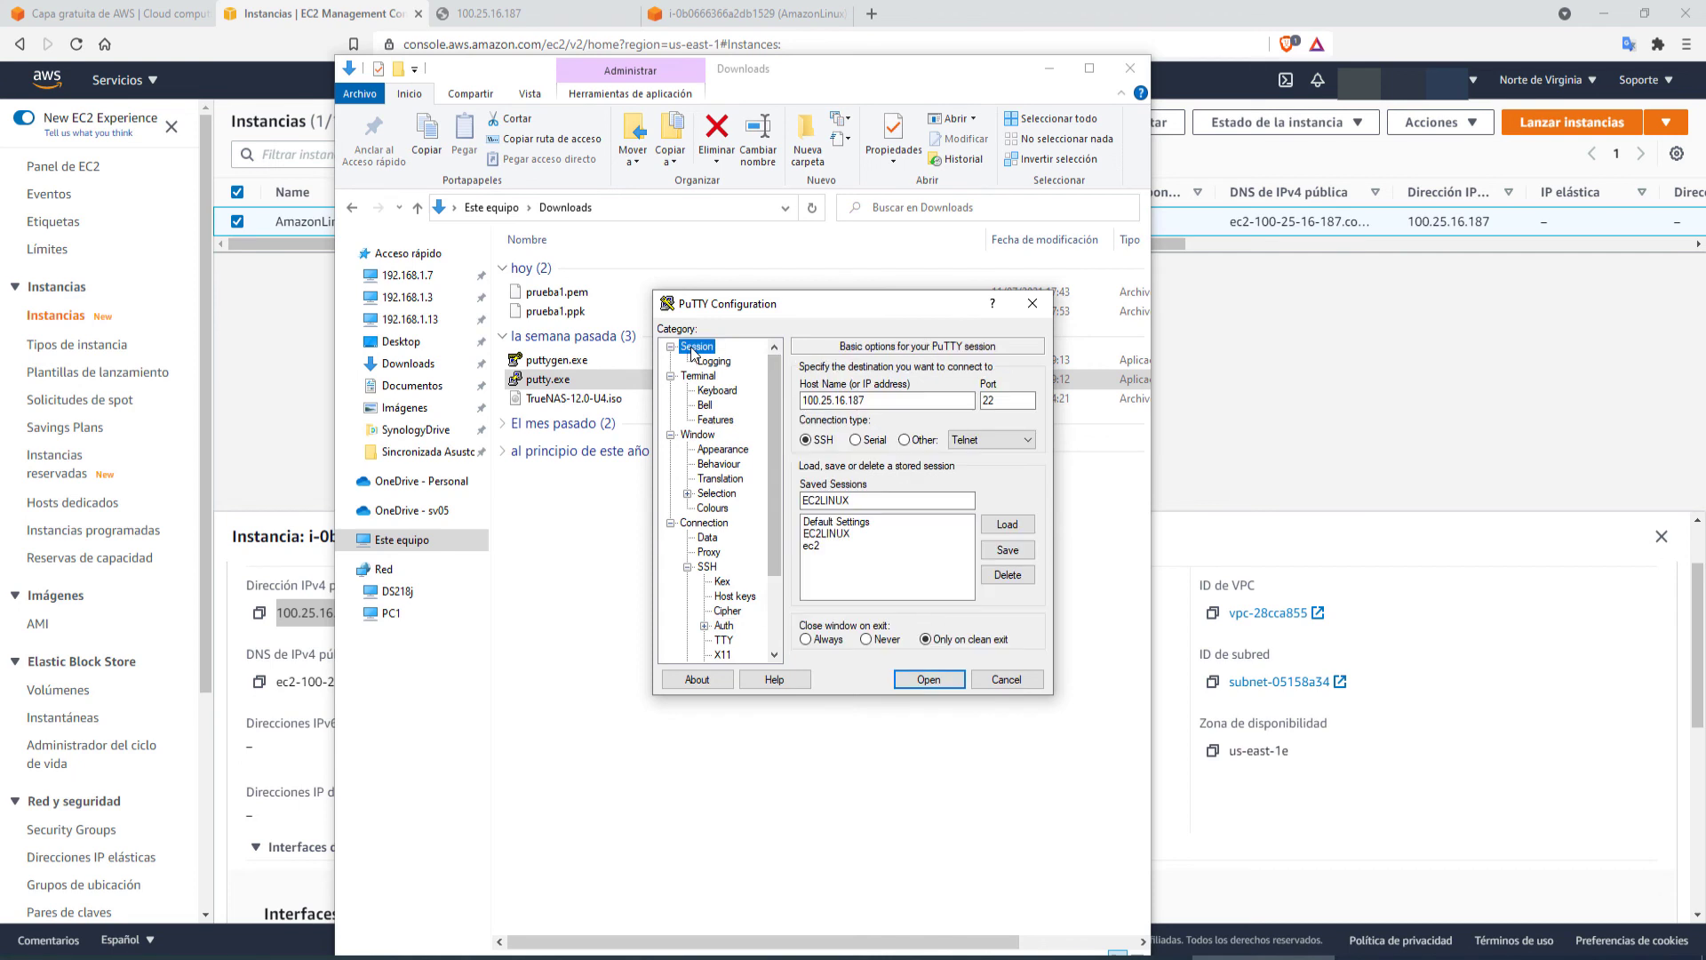
pyautogui.click(845, 533)
pyautogui.click(1012, 553)
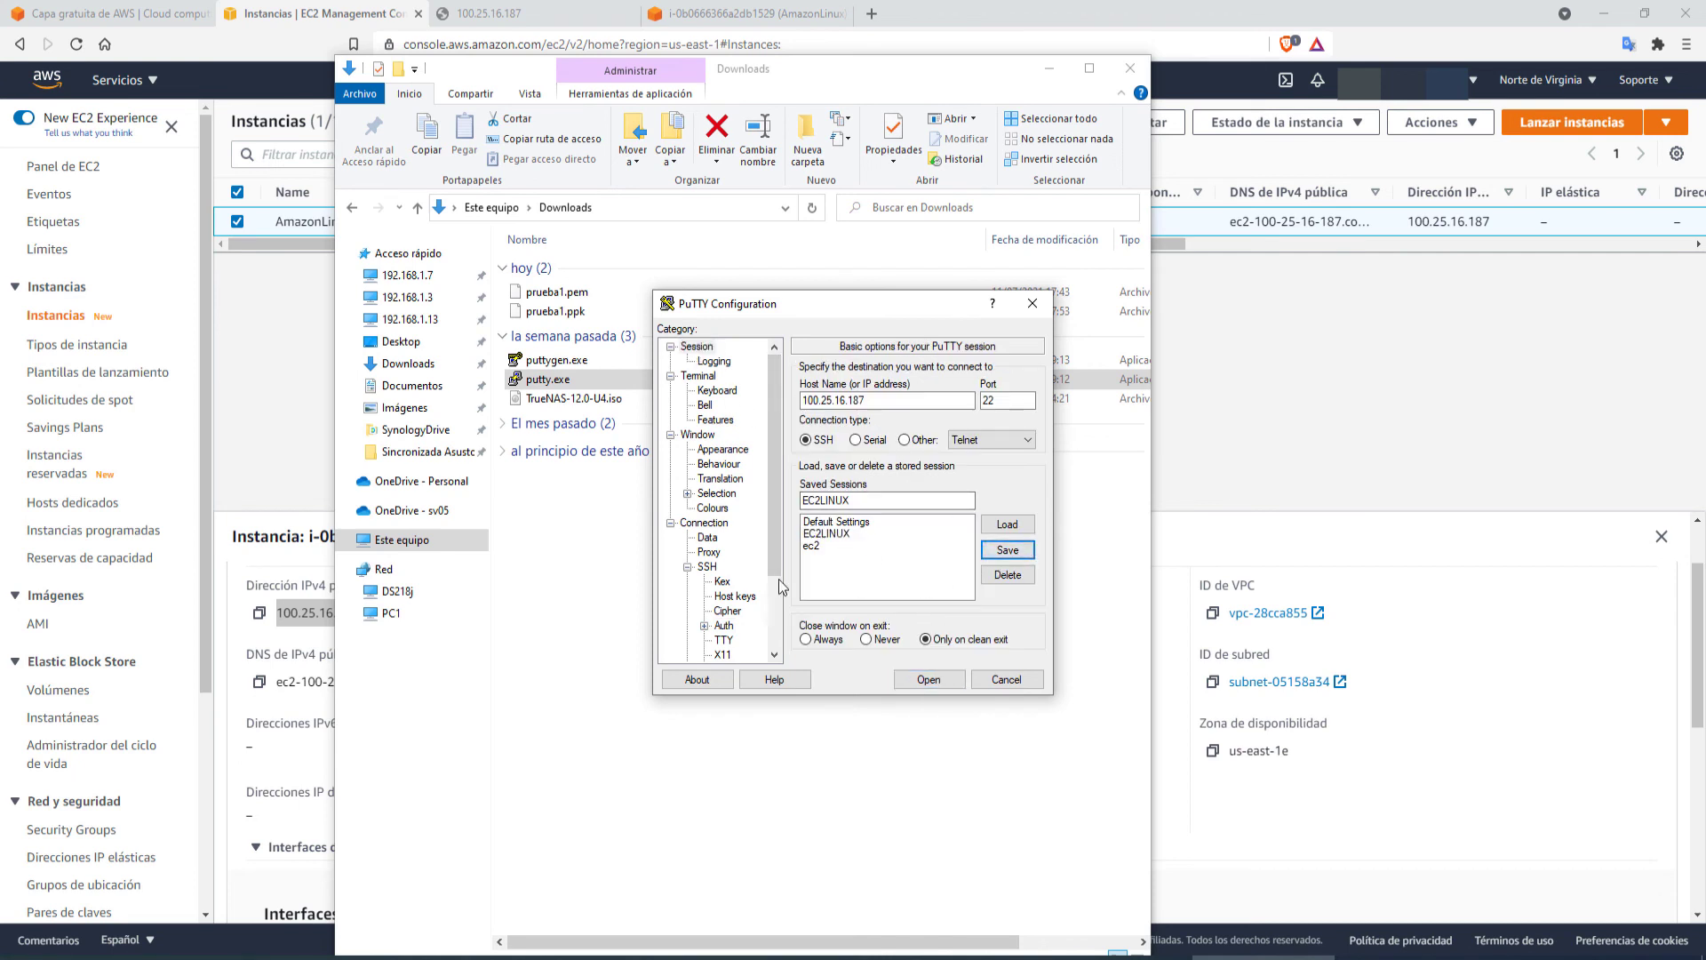
# Step: Open the EC2LINUX connection, place the terminal over the Downloads window and log in as ec2-user
pyautogui.click(931, 683)
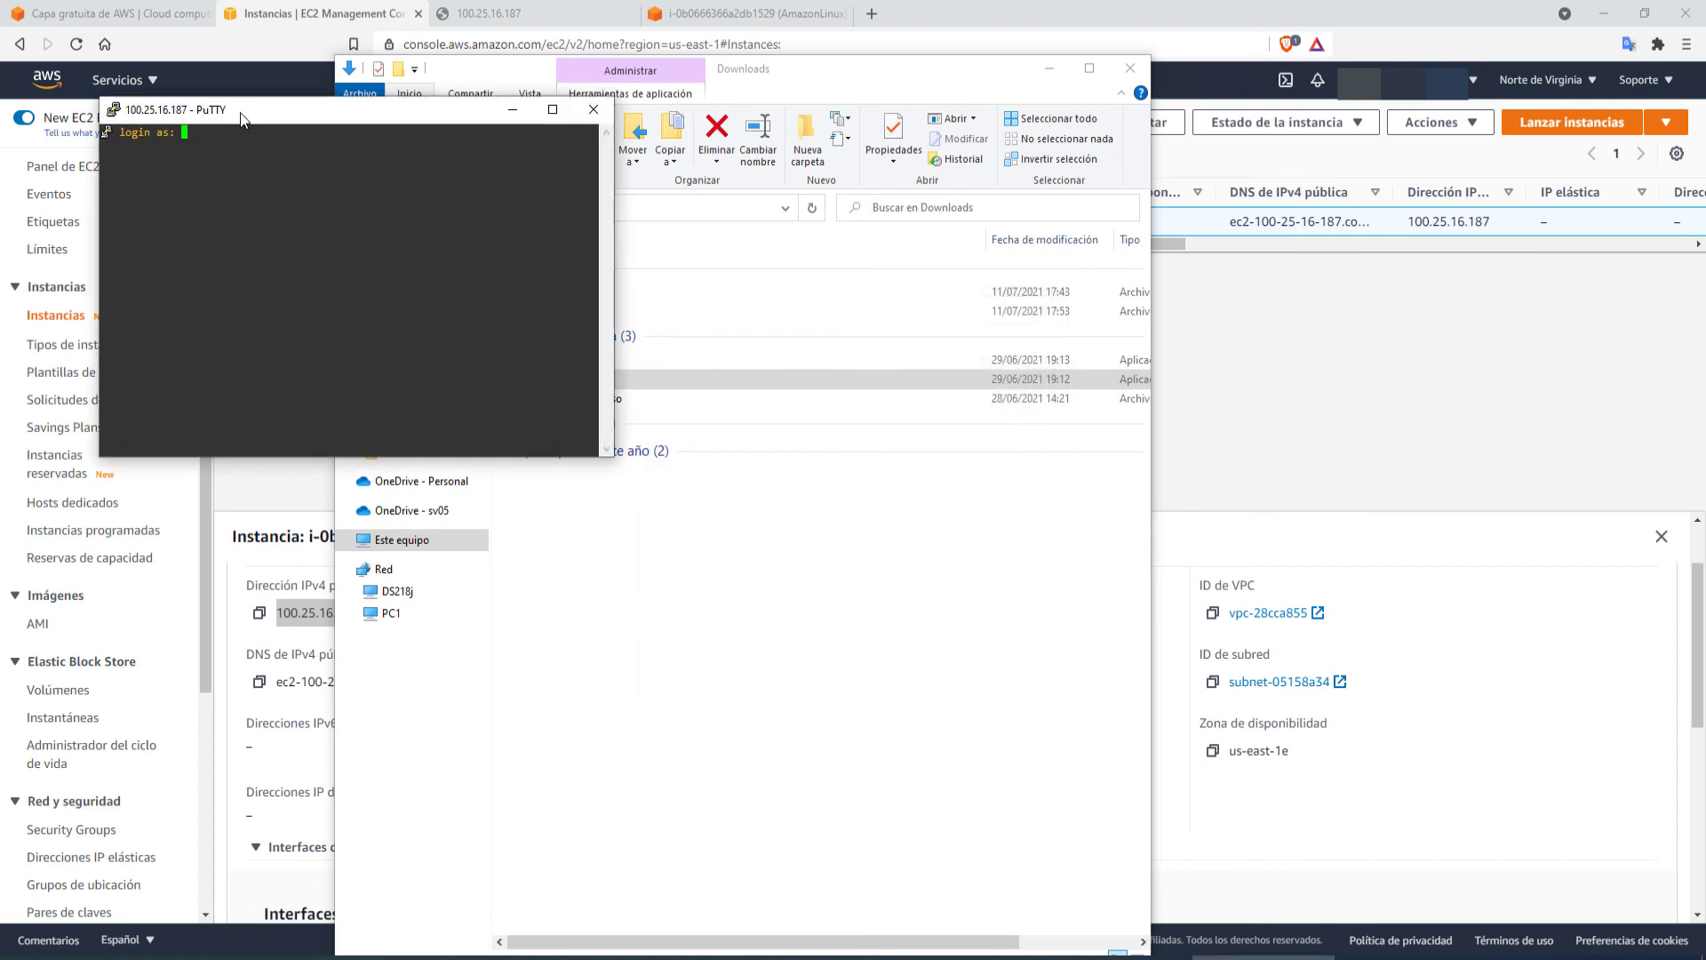
pyautogui.moveTo(241, 113); pyautogui.dragTo(632, 456)
pyautogui.write('e')
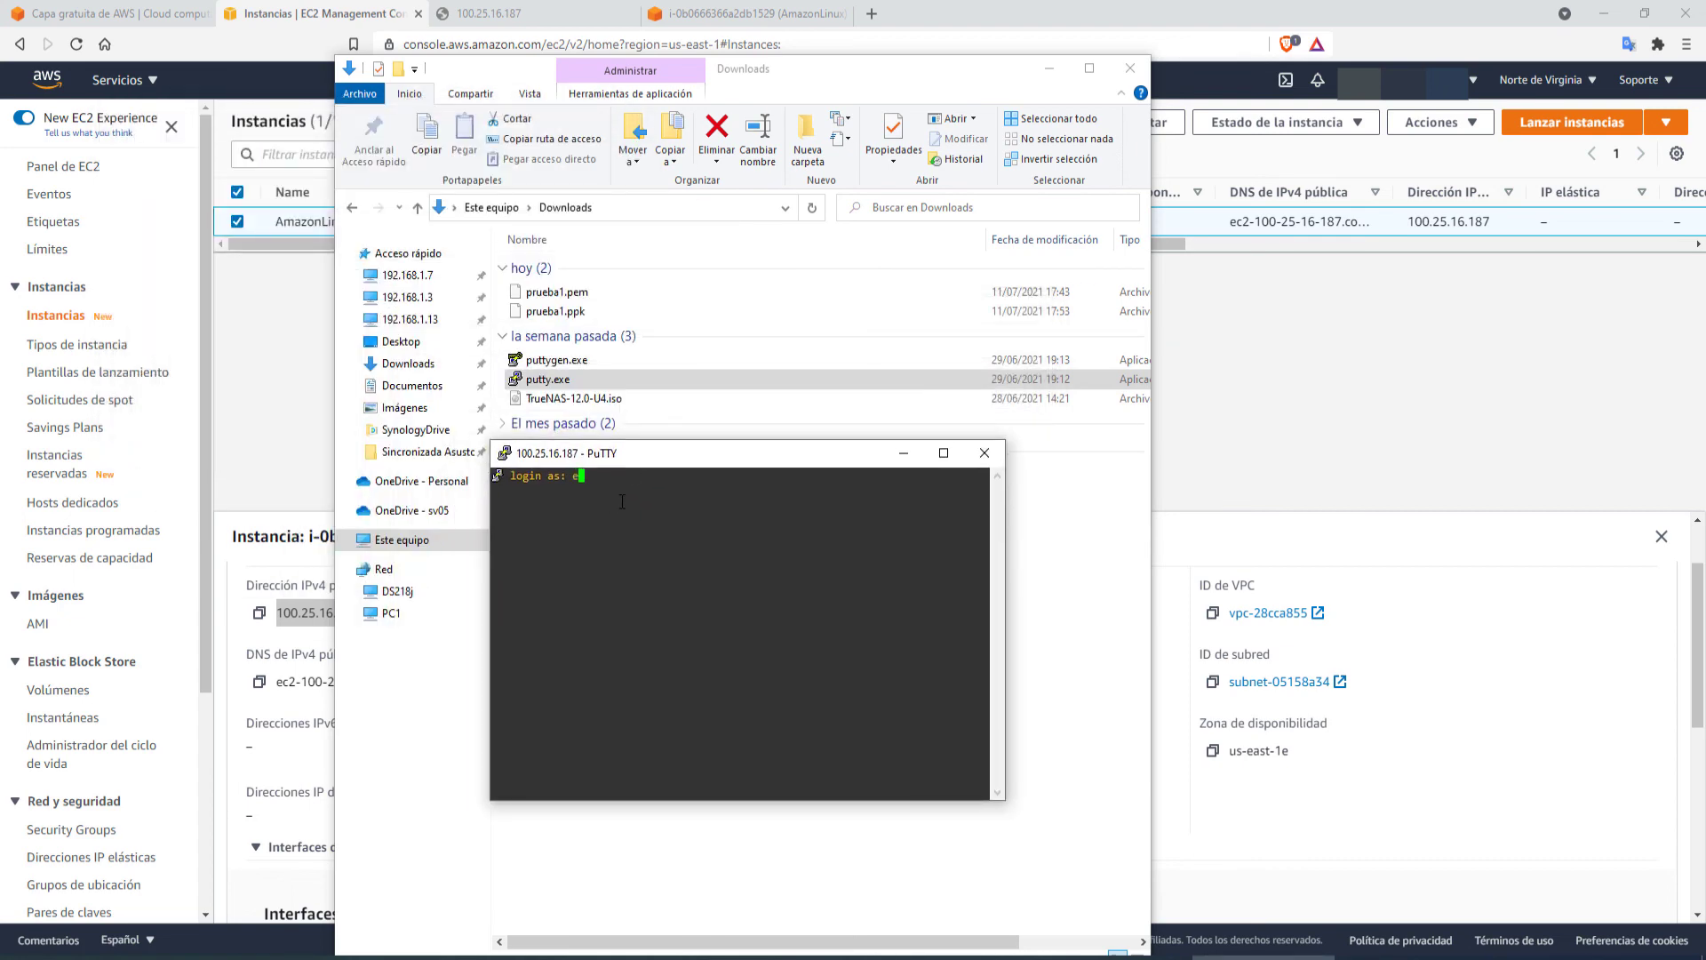
pyautogui.write('c2-user')
pyautogui.press('Return')
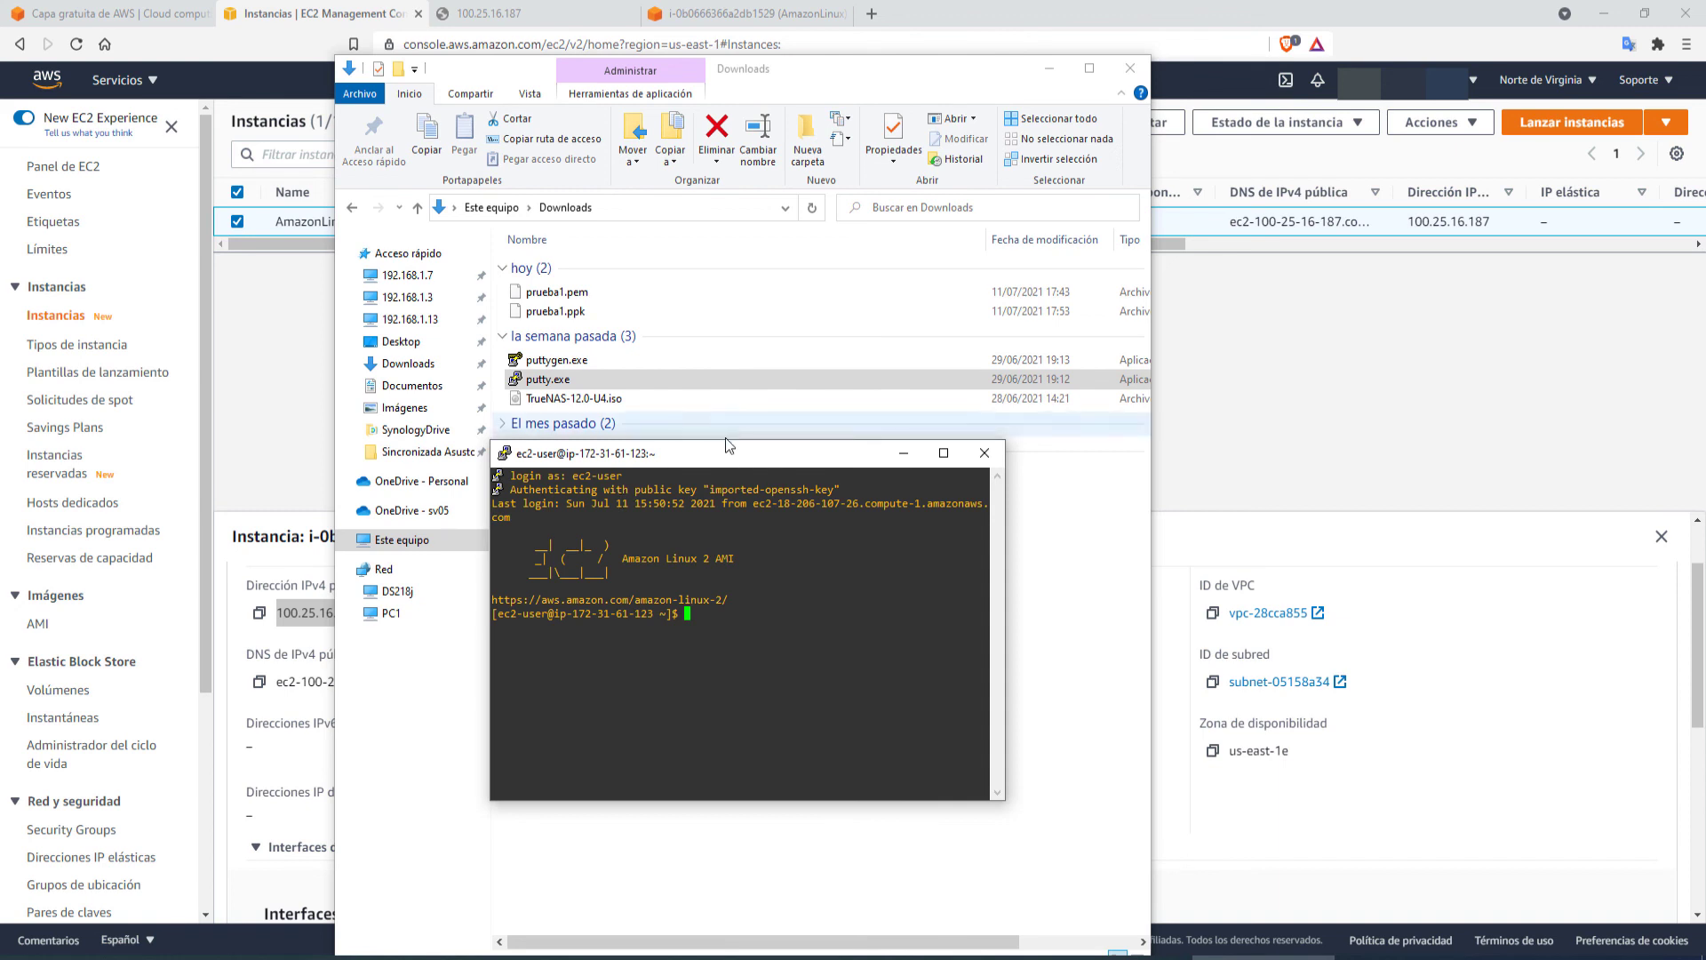
pyautogui.press('Return')
pyautogui.press('Return')
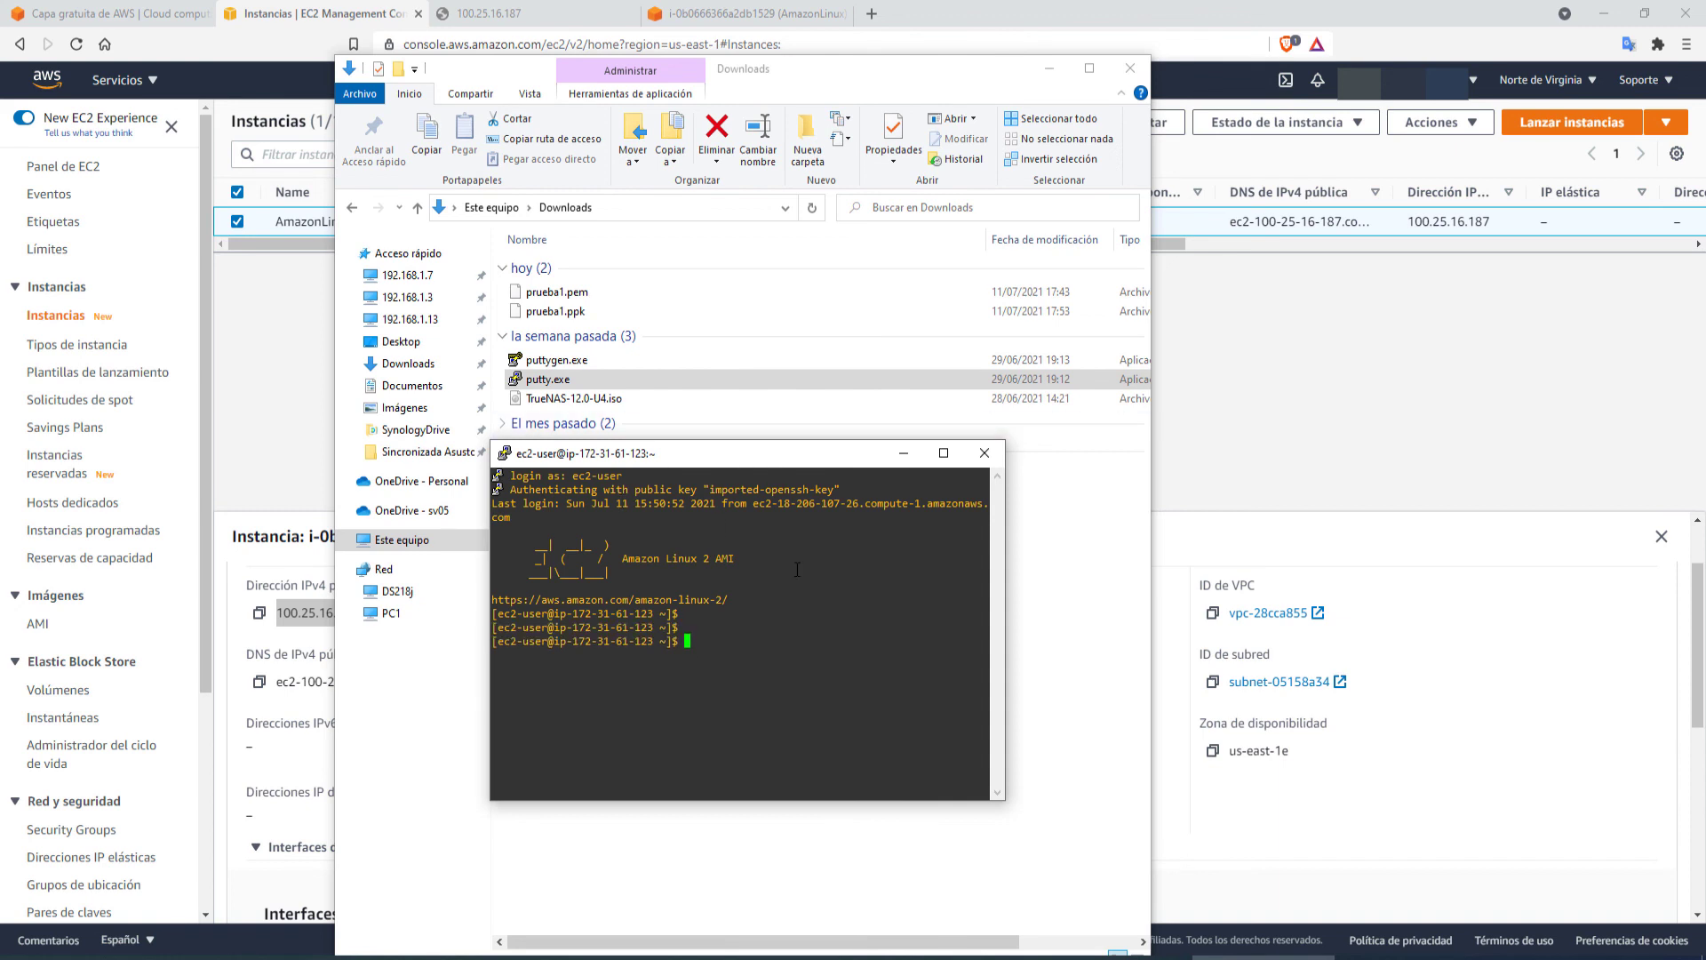
# Step: Run hostname and ifconfig on the instance and highlight the inet address of eth0 in the output
pyautogui.write('hostname')
pyautogui.press('Return')
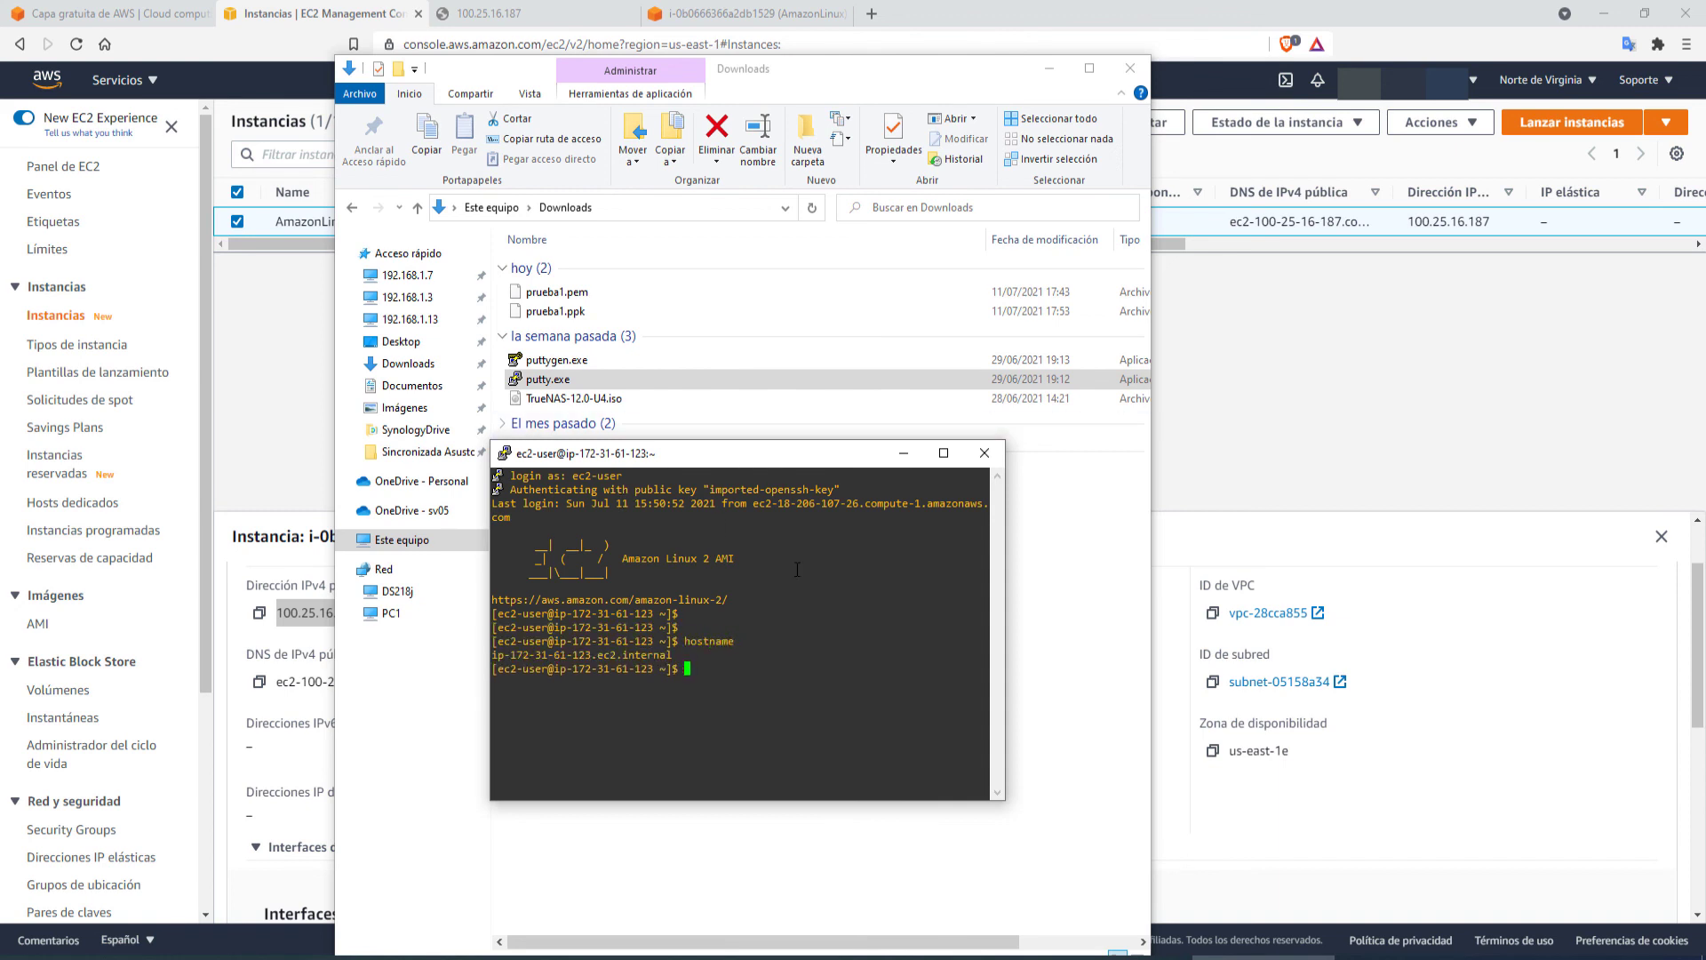
pyautogui.write('ifconfig')
pyautogui.press('Return')
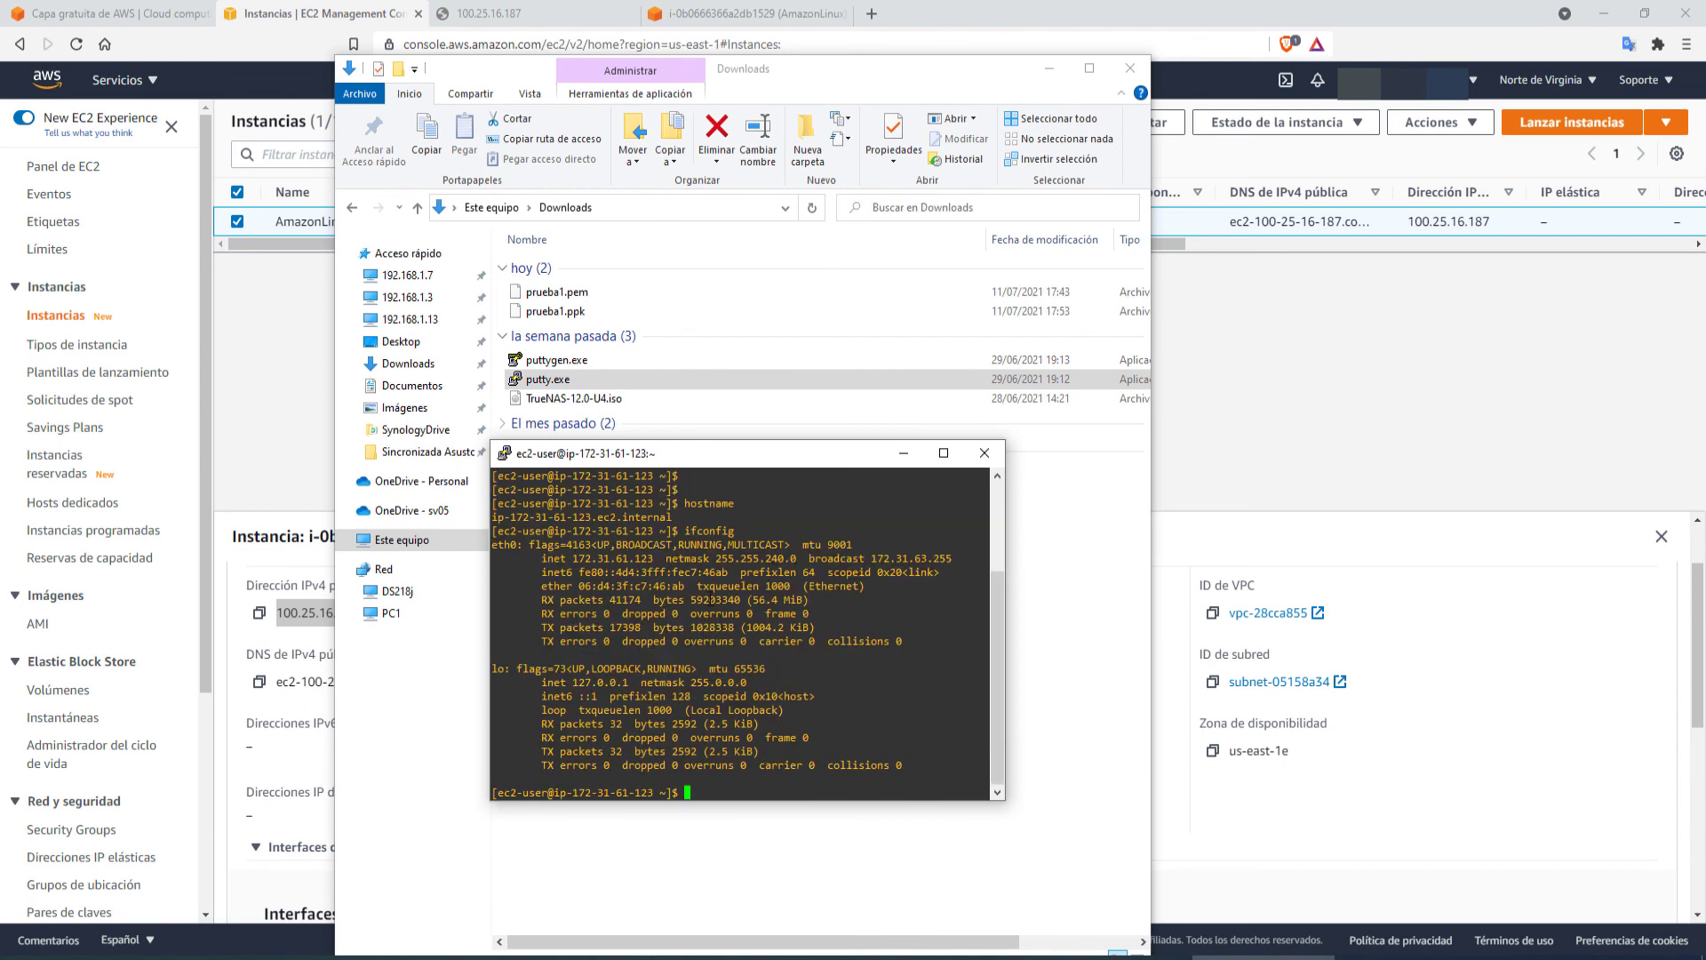
pyautogui.moveTo(569, 558); pyautogui.dragTo(658, 558)
pyautogui.moveTo(659, 460); pyautogui.dragTo(748, 456)
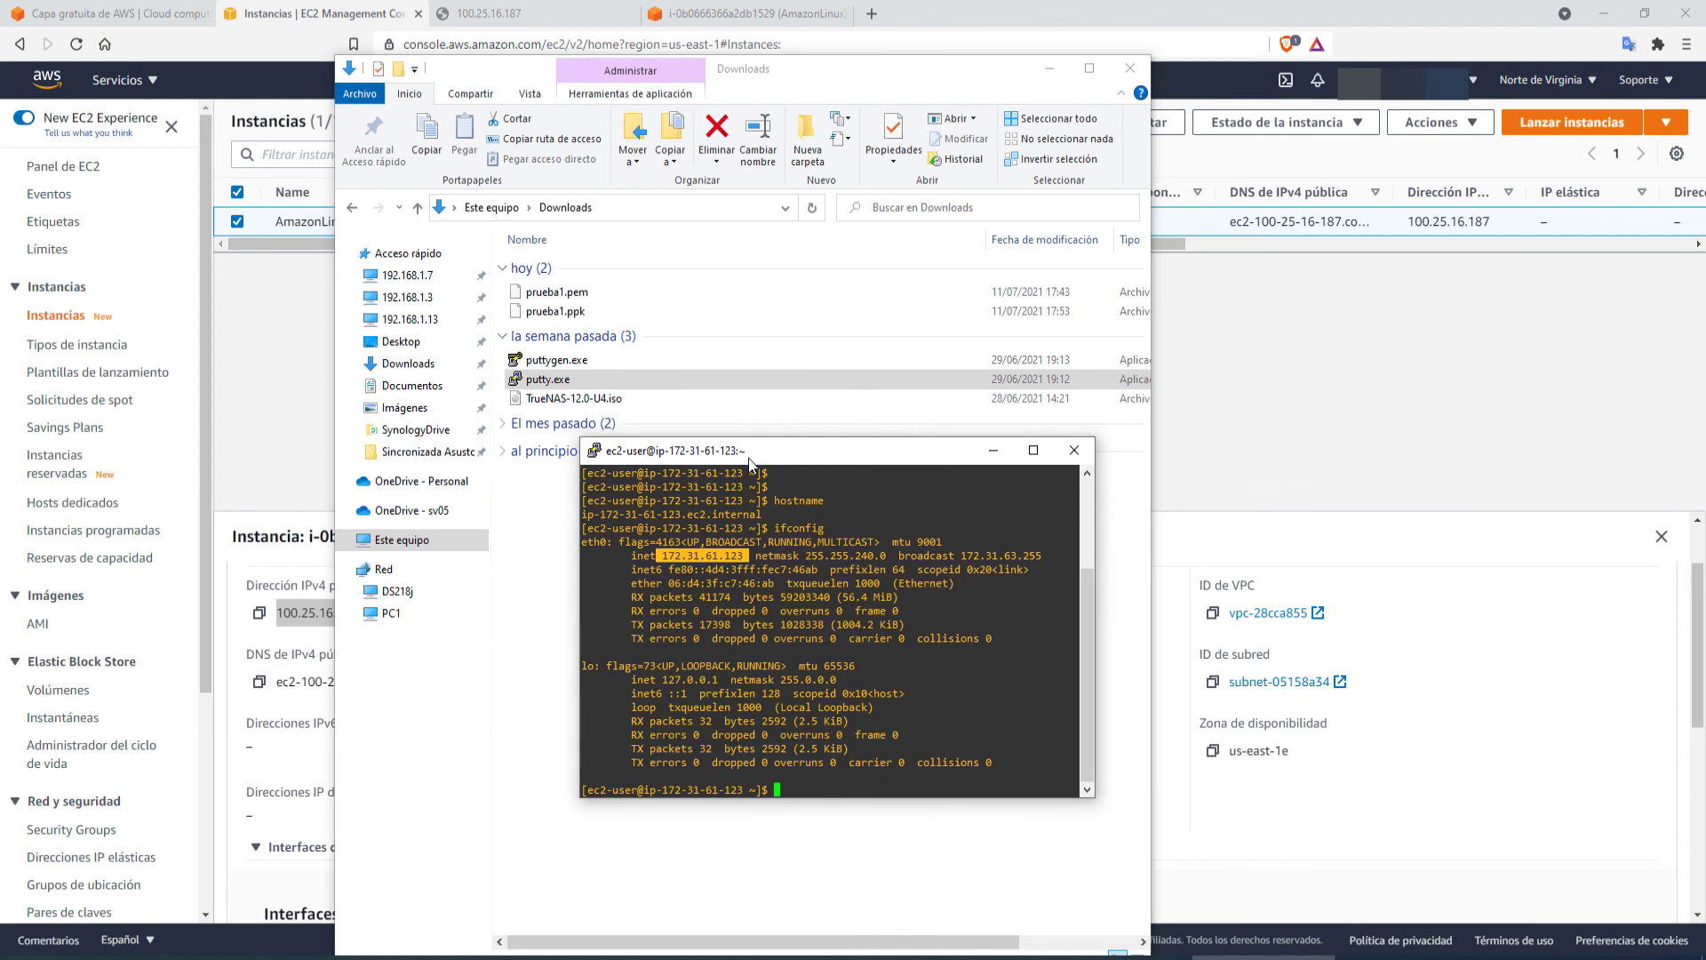
# Step: Return to the EC2 Instances page in the browser and enlarge the AmazonLinux details pane to examine its private IPv4 address
pyautogui.click(486, 18)
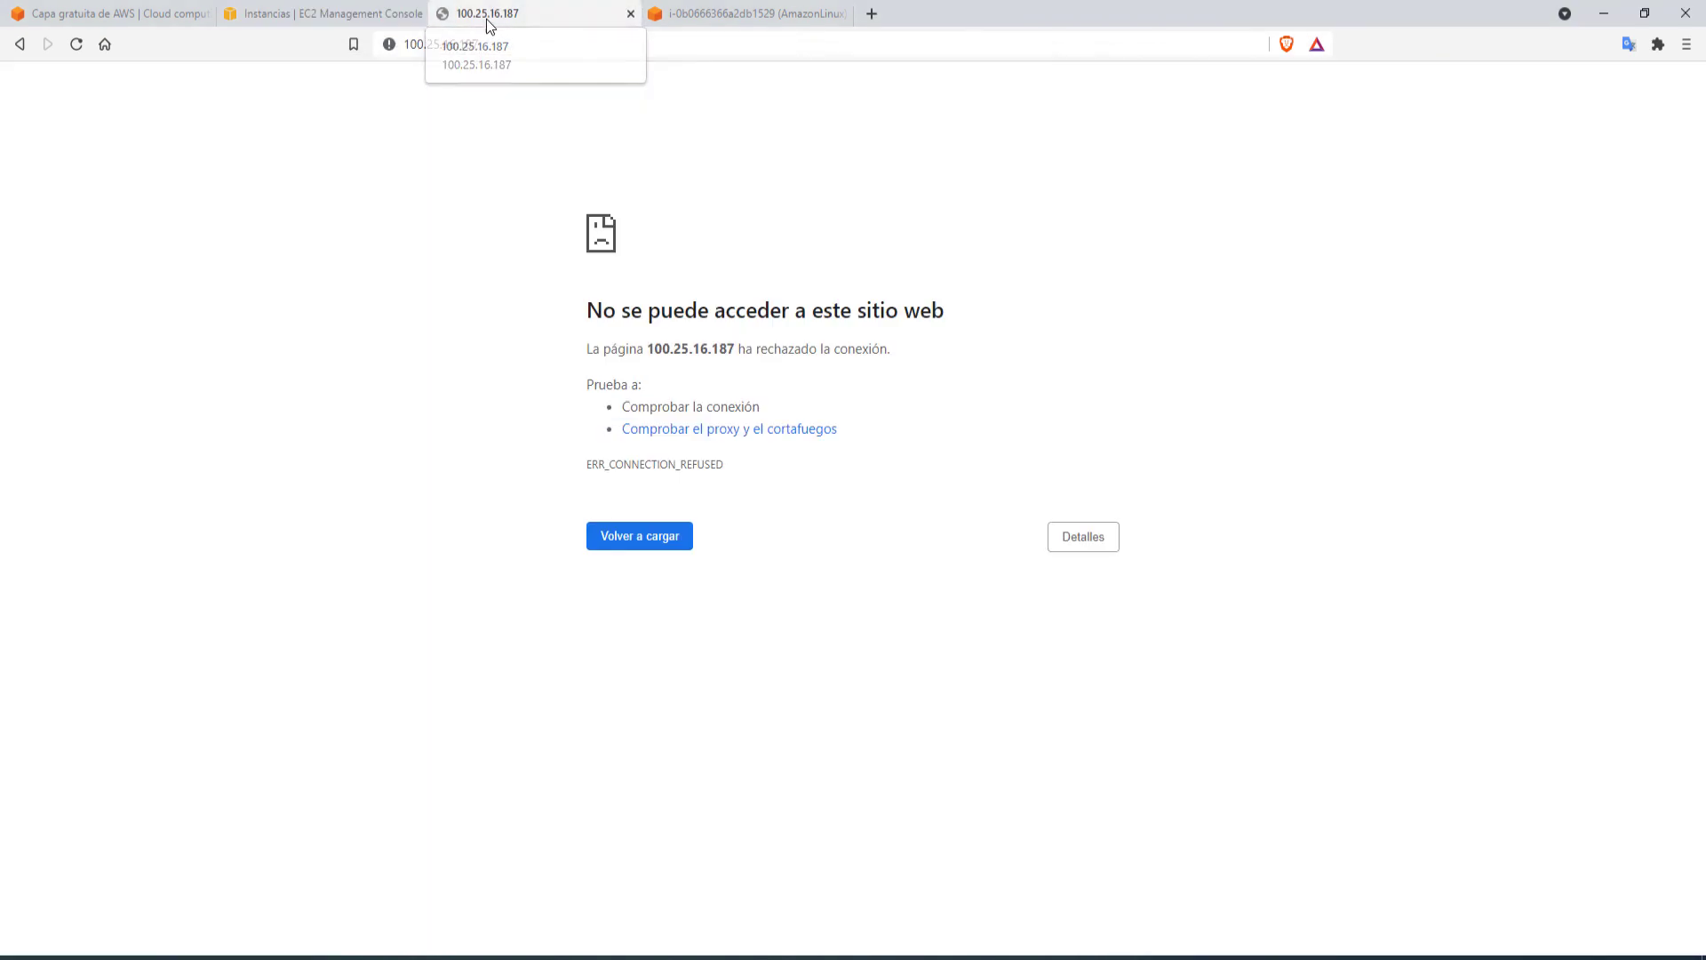
pyautogui.click(339, 16)
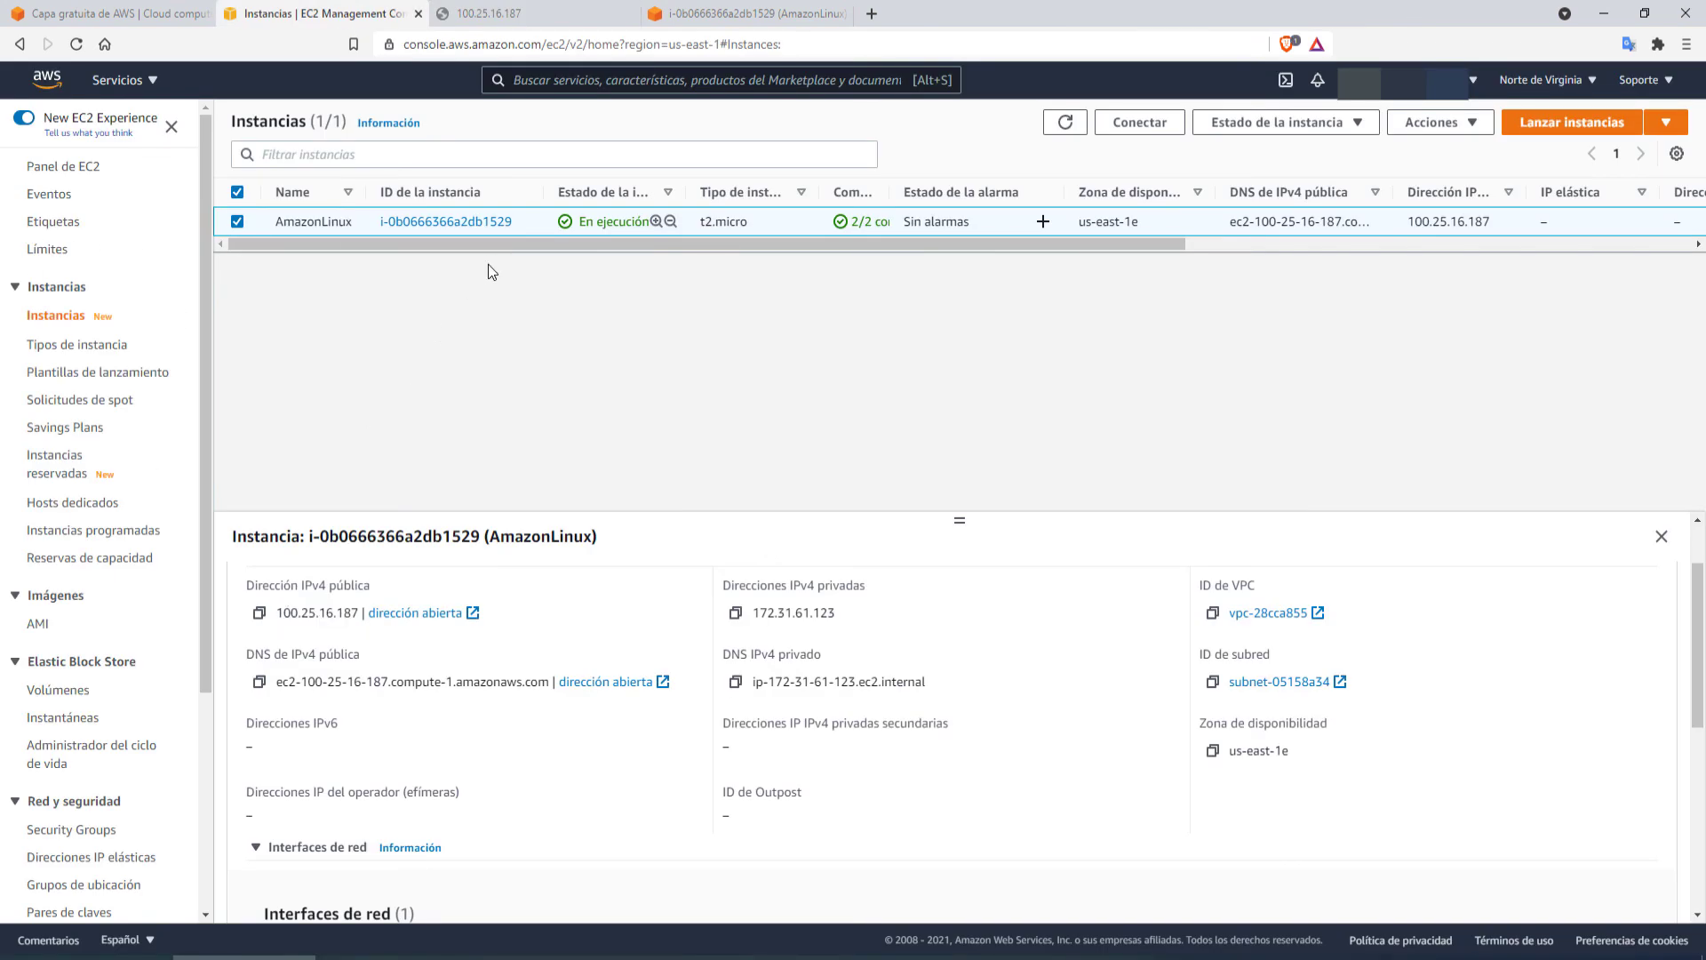
pyautogui.moveTo(956, 521); pyautogui.dragTo(955, 409)
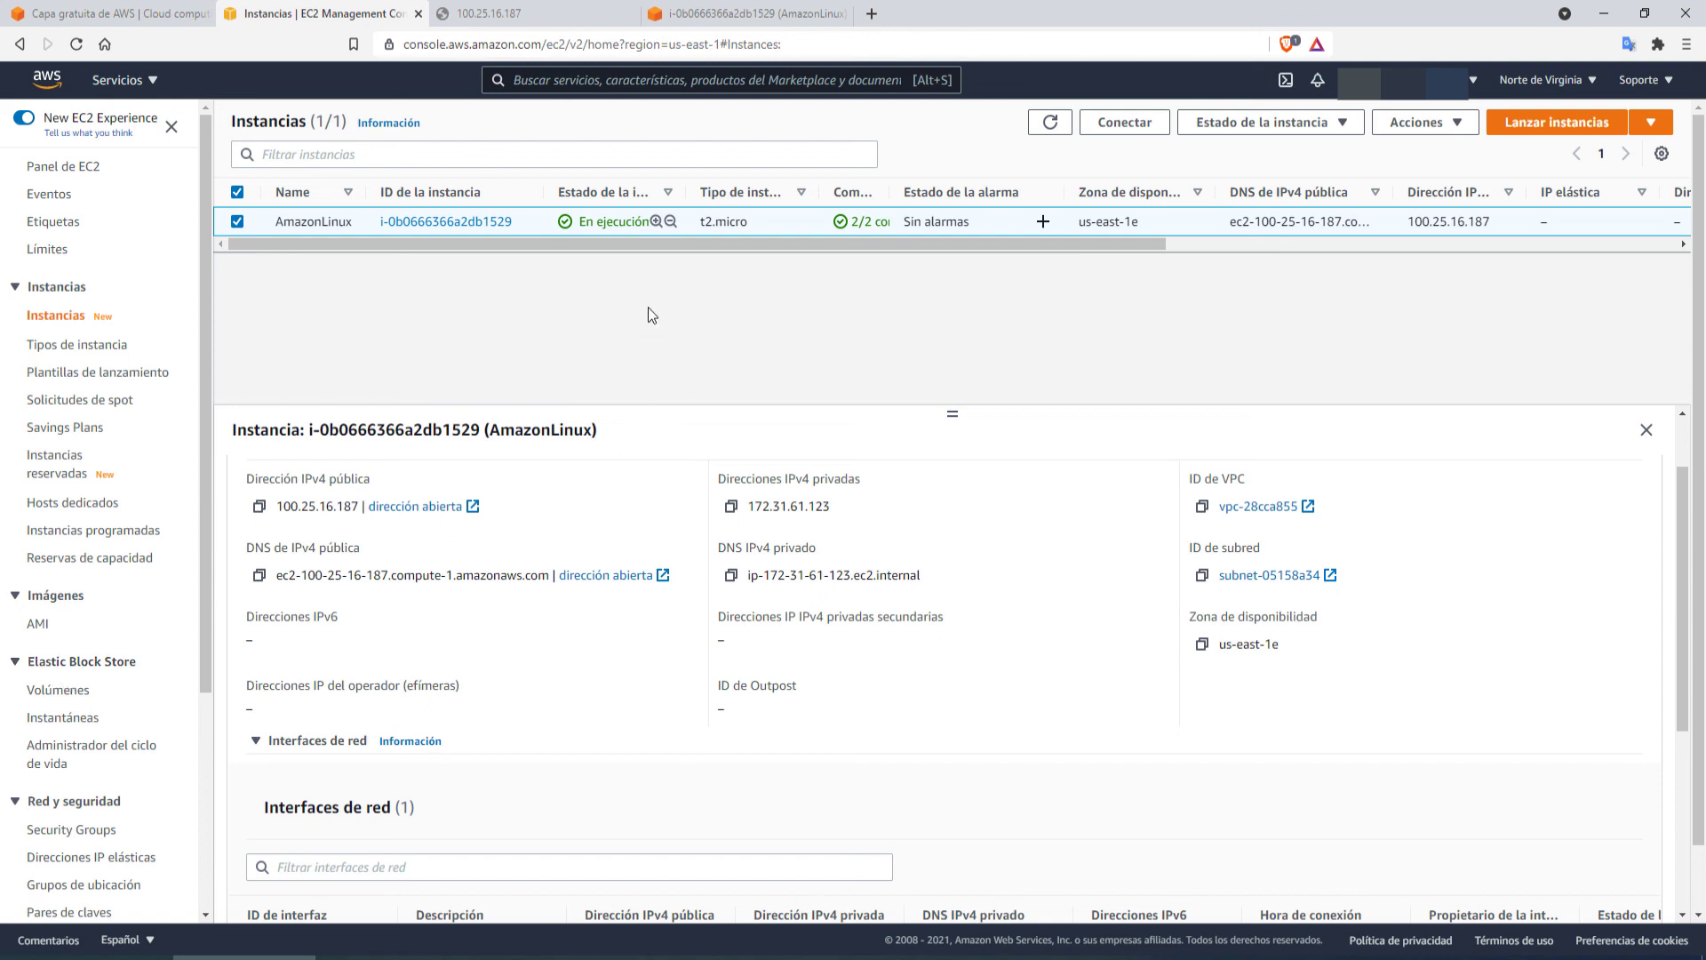
pyautogui.click(675, 14)
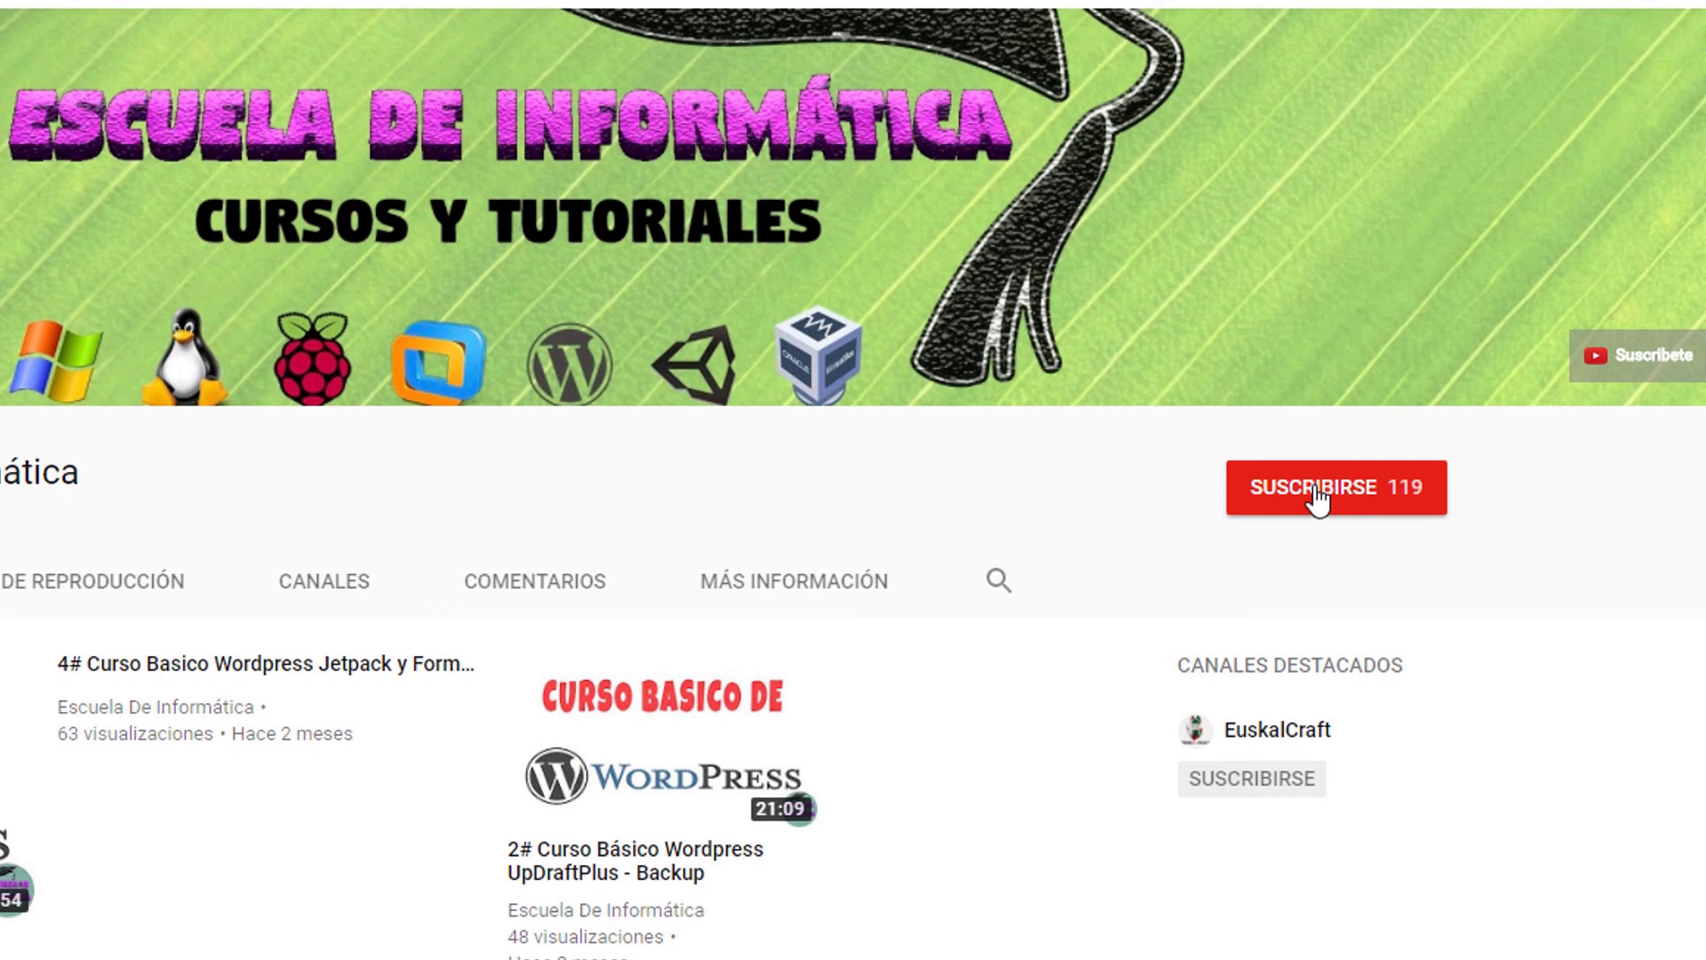
pyautogui.click(1318, 501)
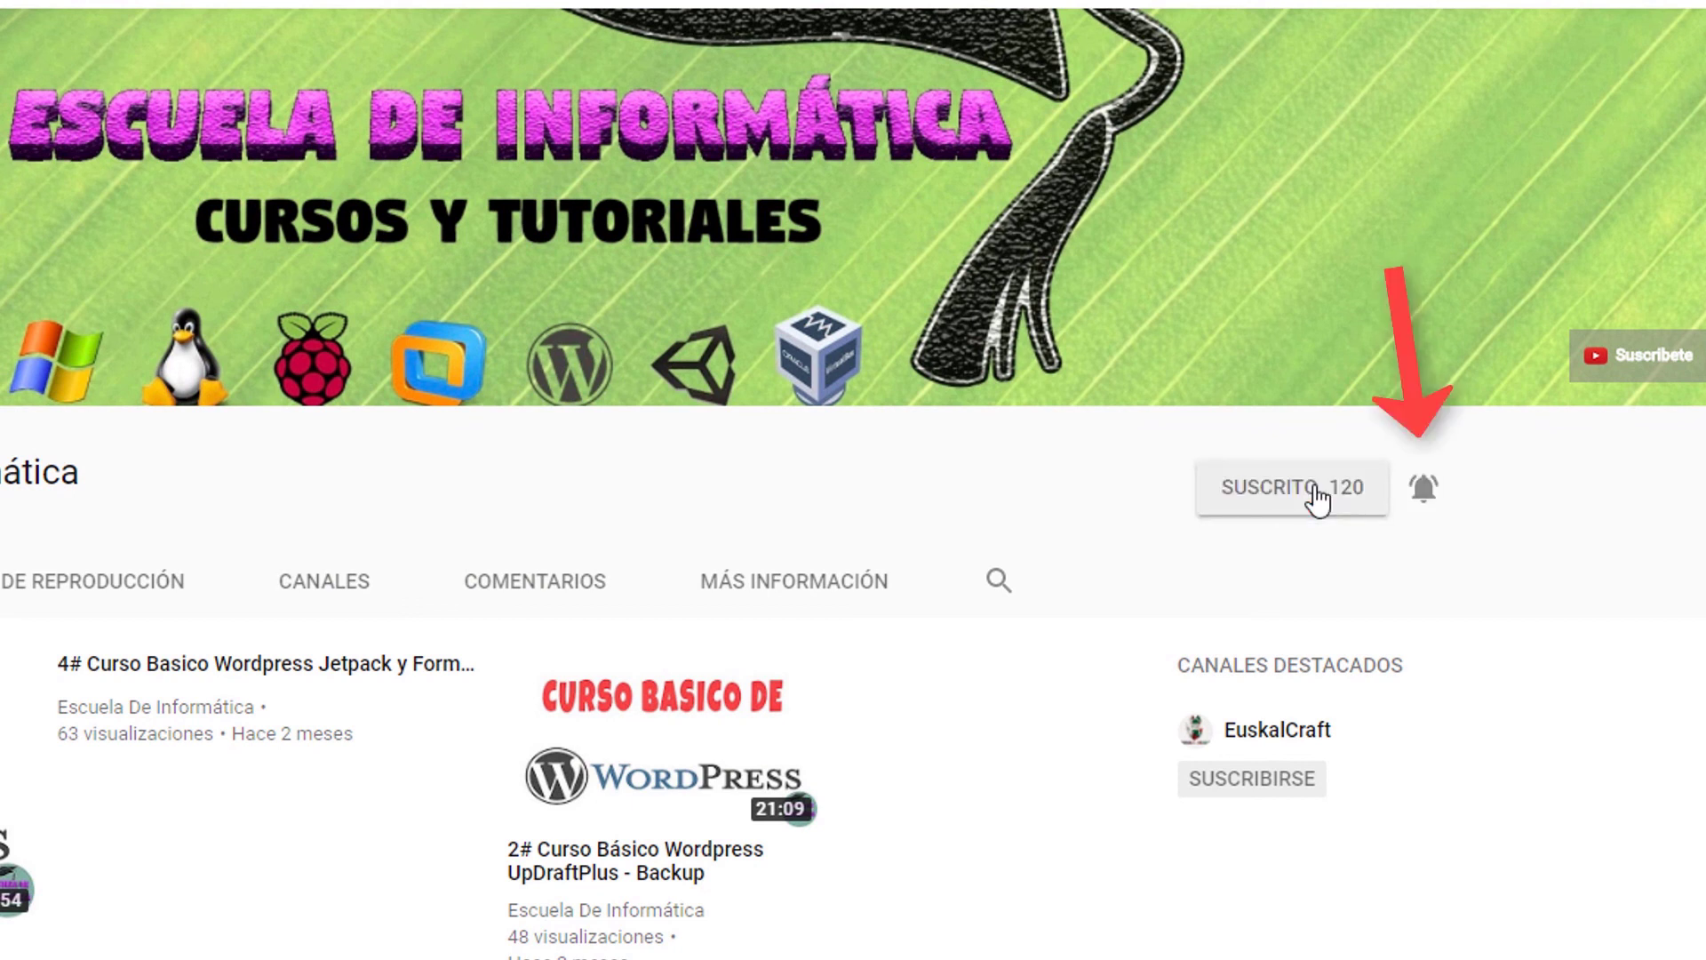
pyautogui.click(1427, 494)
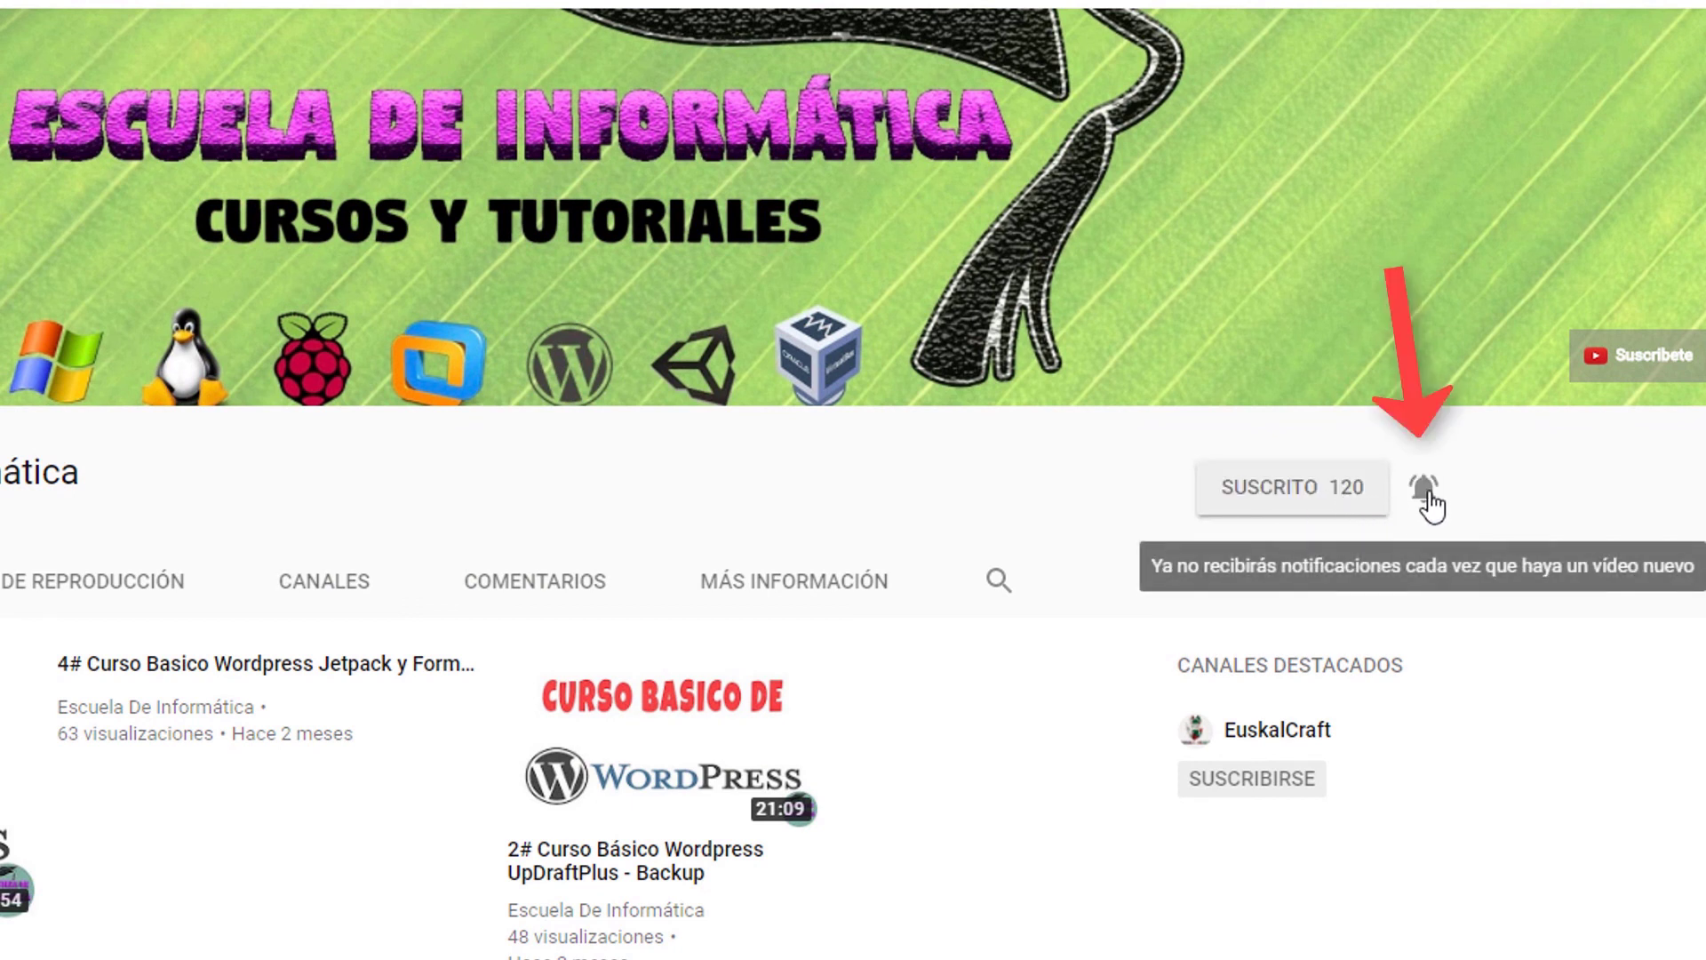
pyautogui.click(1435, 491)
pyautogui.click(1425, 494)
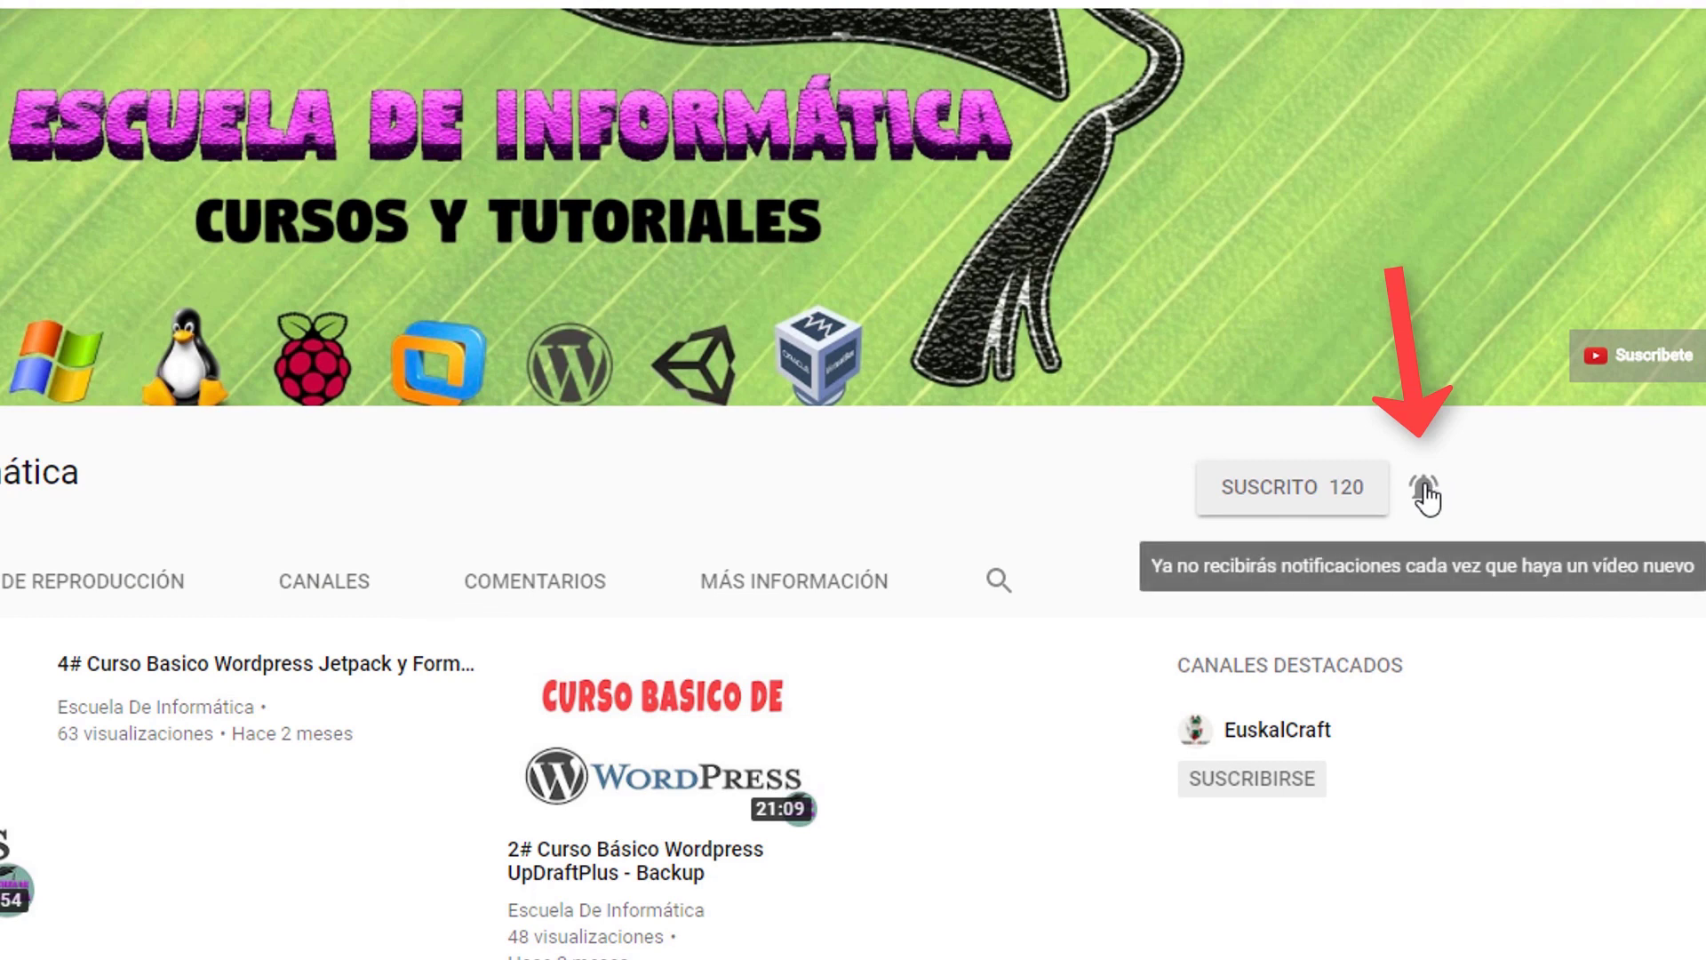